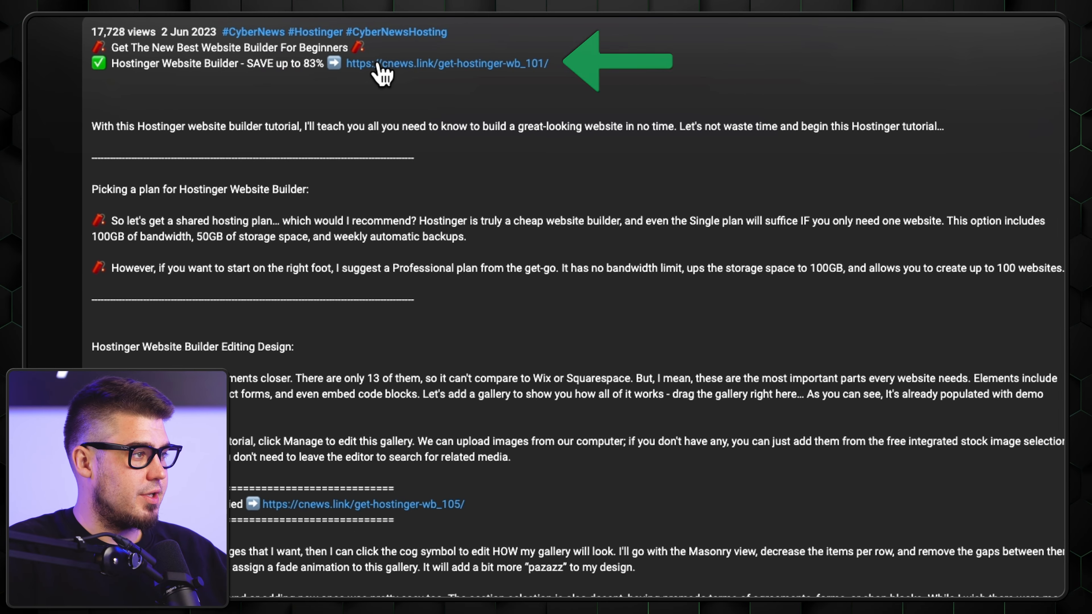
Open the Hostinger Website Builder offer from the video description link and claim the deal
click(381, 65)
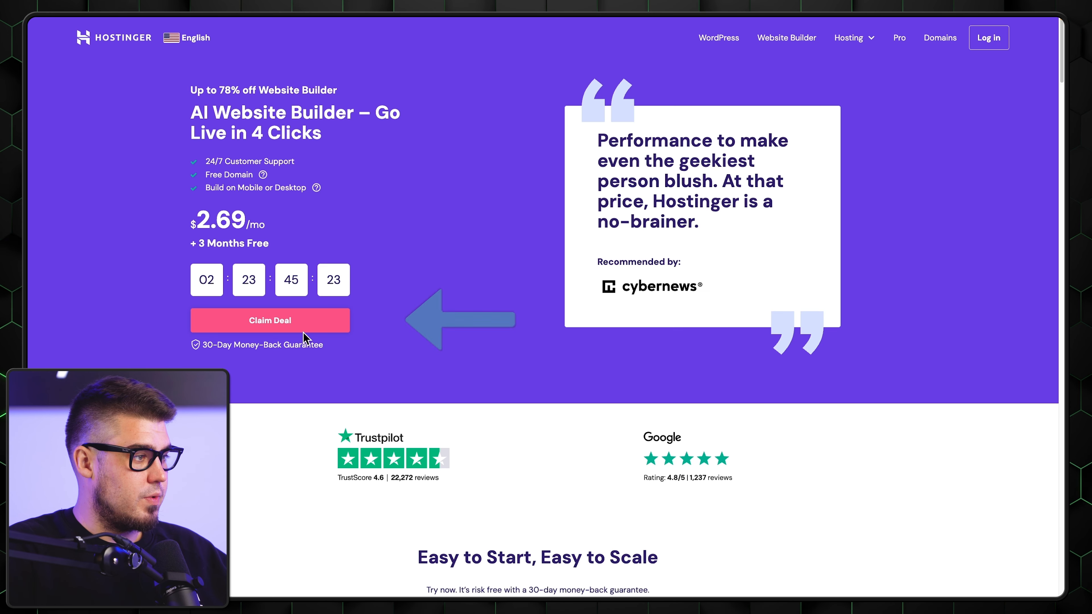
click(279, 328)
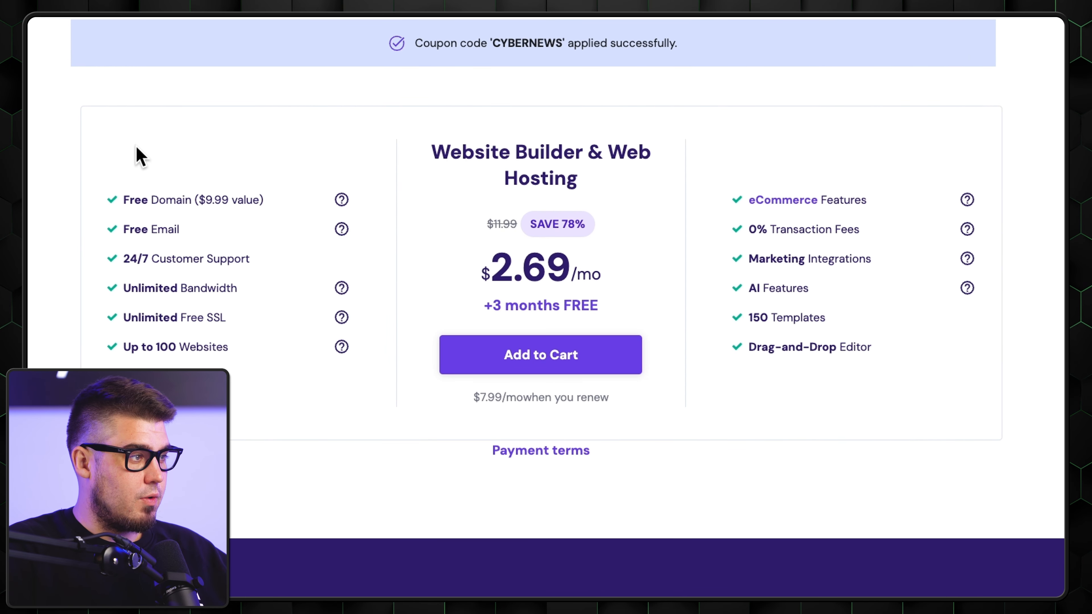
Examine the Website Builder & Web Hosting plan's domain, email and bandwidth benefits and its coupon notice
drag(121, 202, 244, 191)
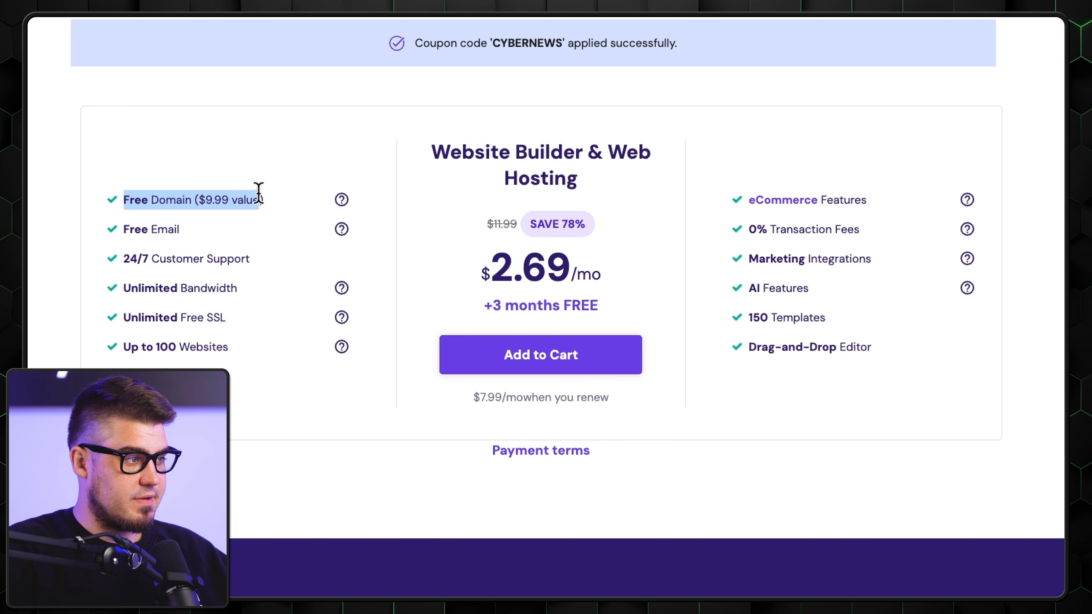
drag(122, 233, 236, 222)
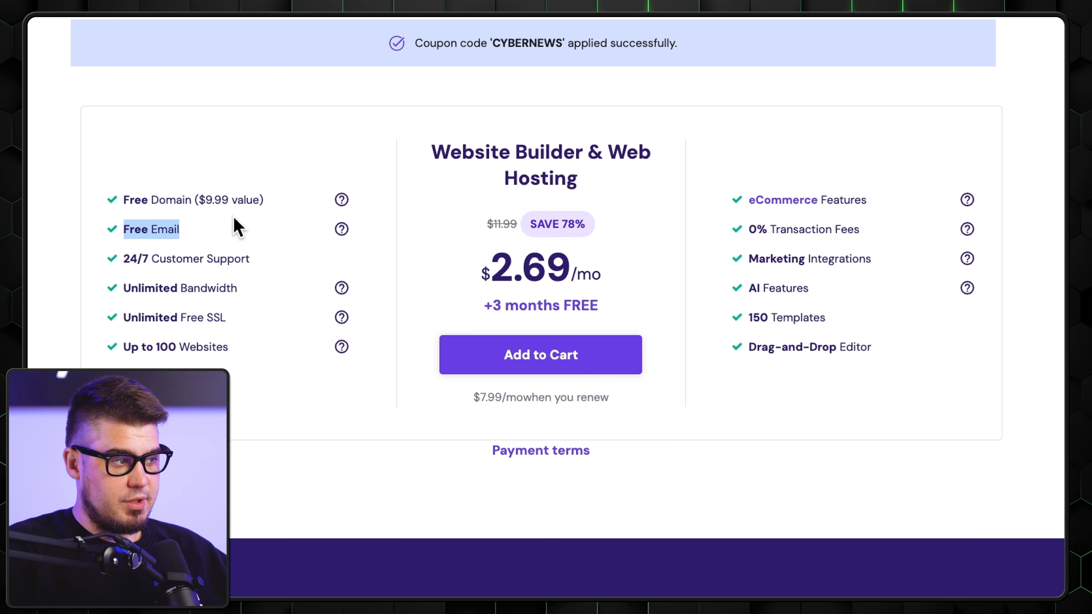
drag(266, 297, 141, 293)
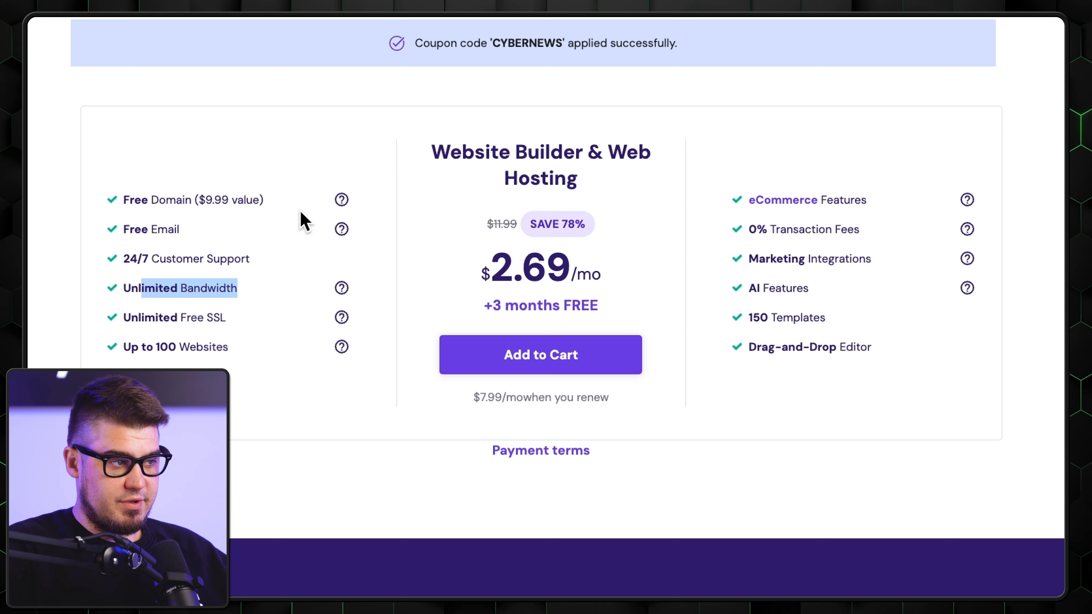
scroll(922, 275, up, 1)
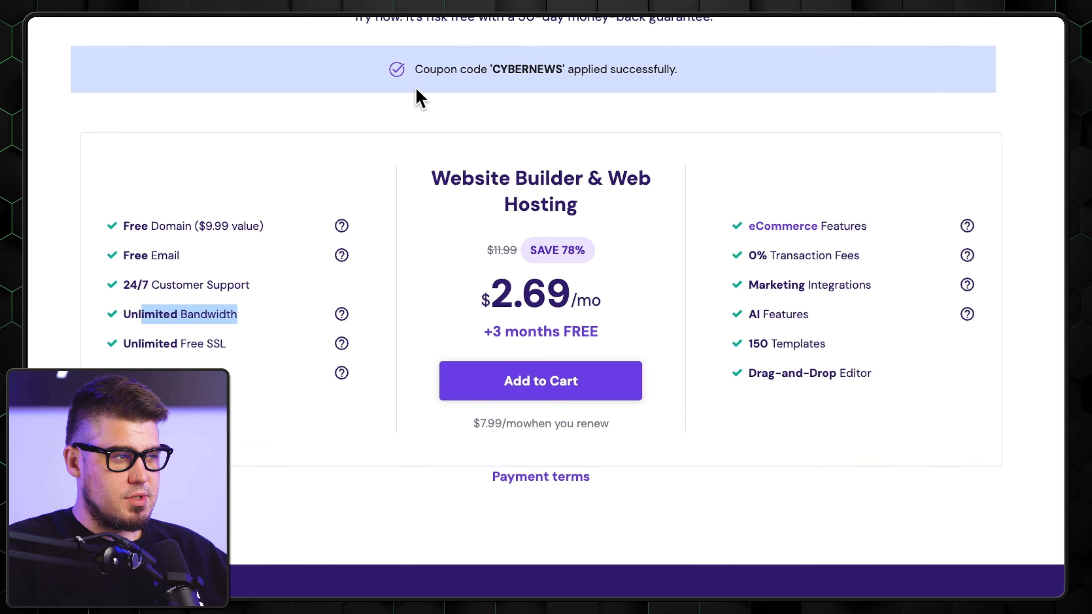
drag(415, 70, 690, 76)
click(591, 78)
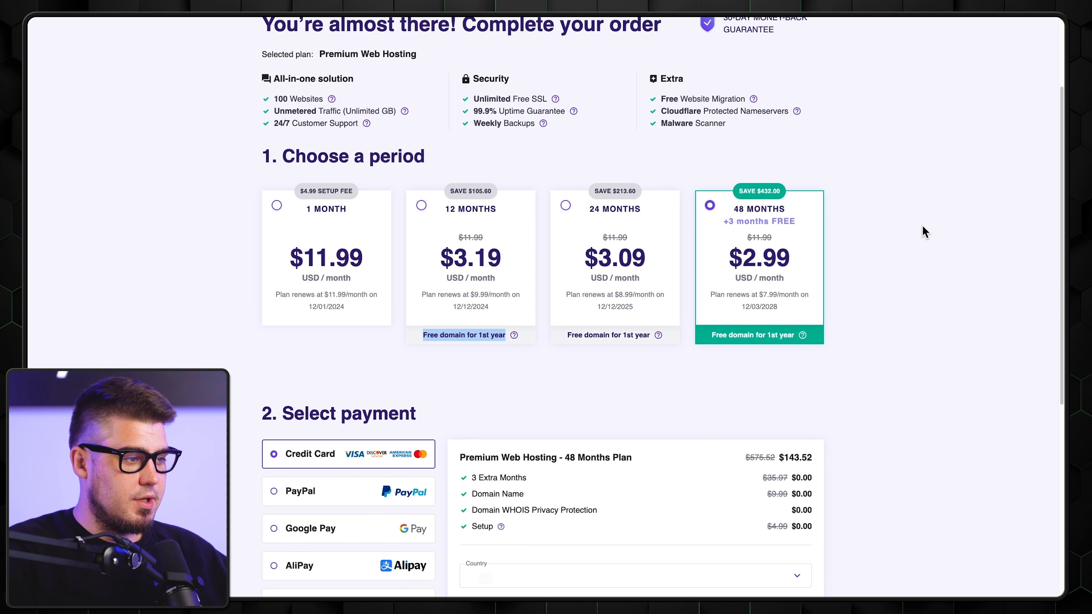
Apply the coupon code CYBERNEWS to the 48-month Premium Web Hosting order
scroll(924, 232, down, 7)
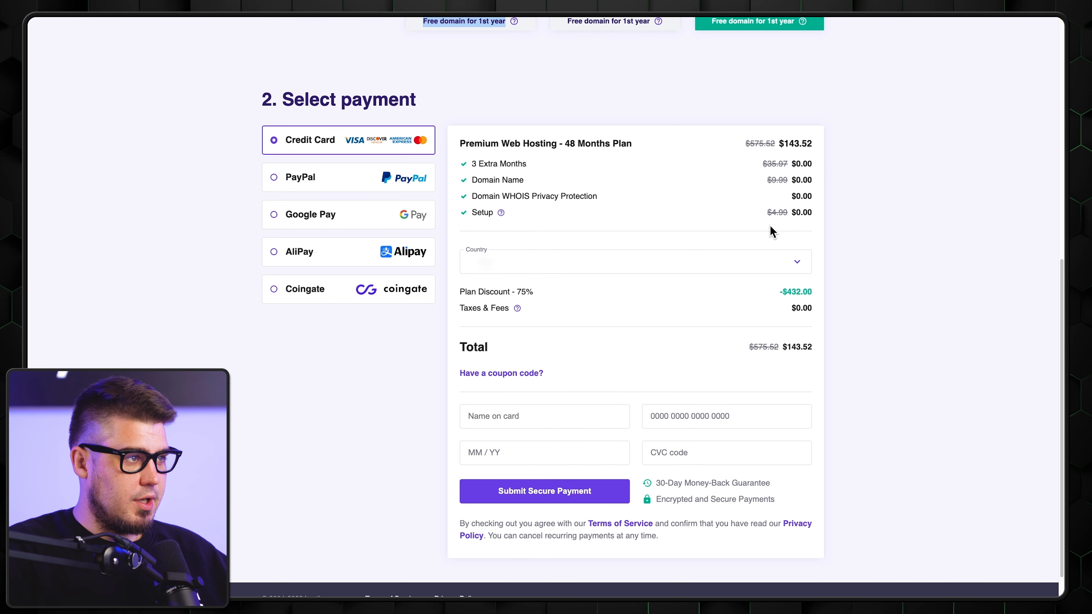
scroll(777, 231, up, 2)
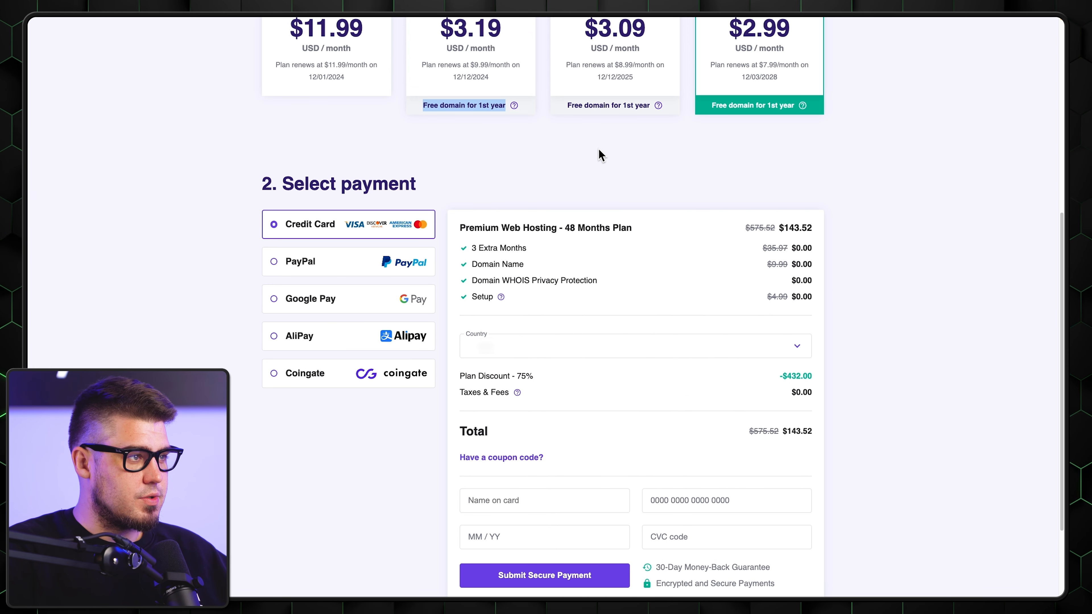
scroll(785, 316, down, 3)
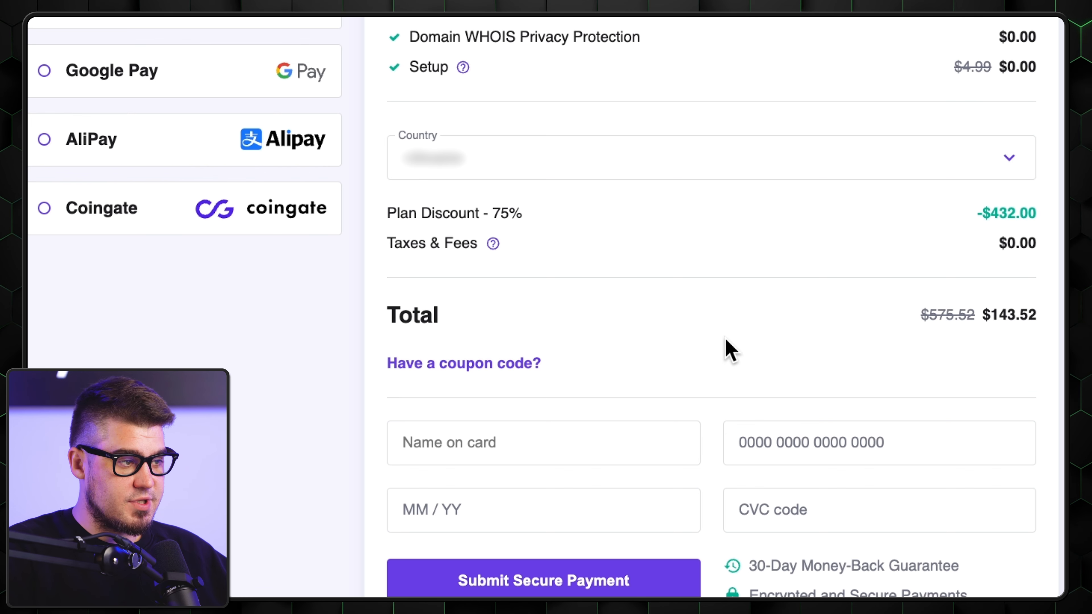
click(465, 365)
click(639, 429)
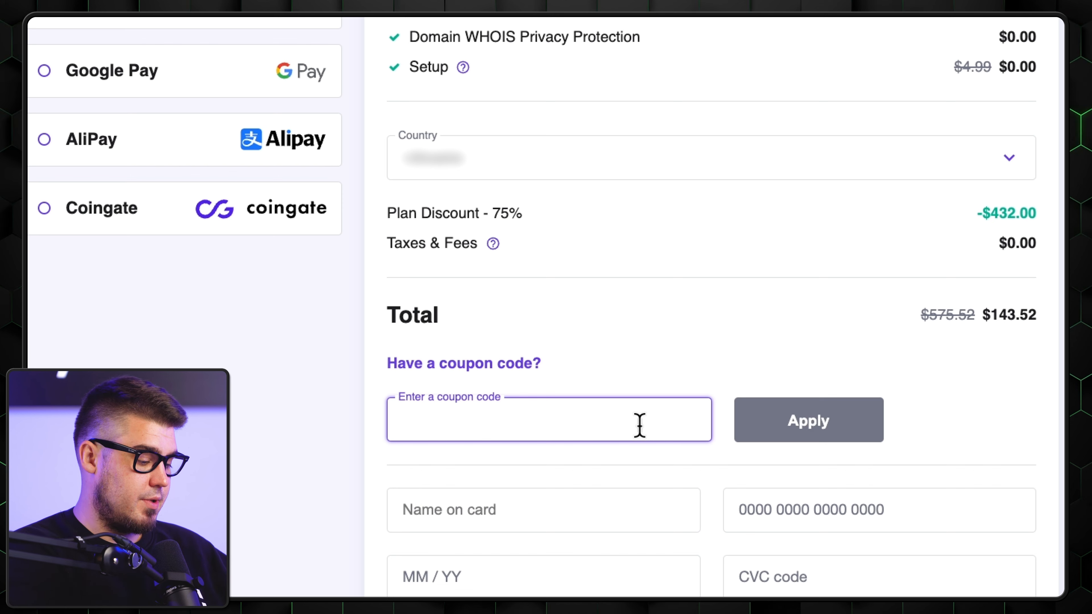
text(CYBERNEWS)
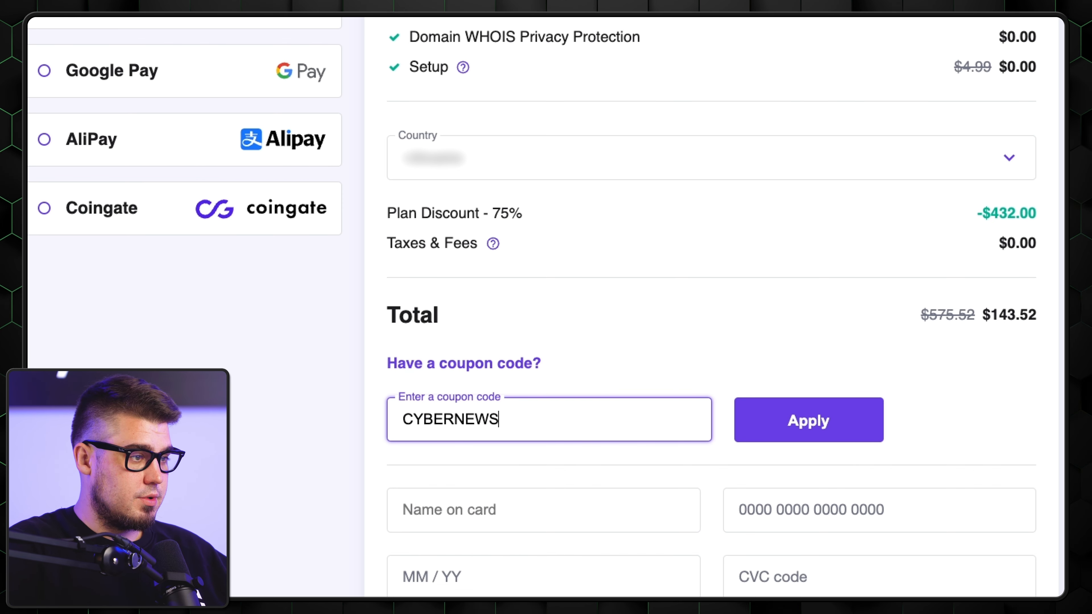
click(854, 428)
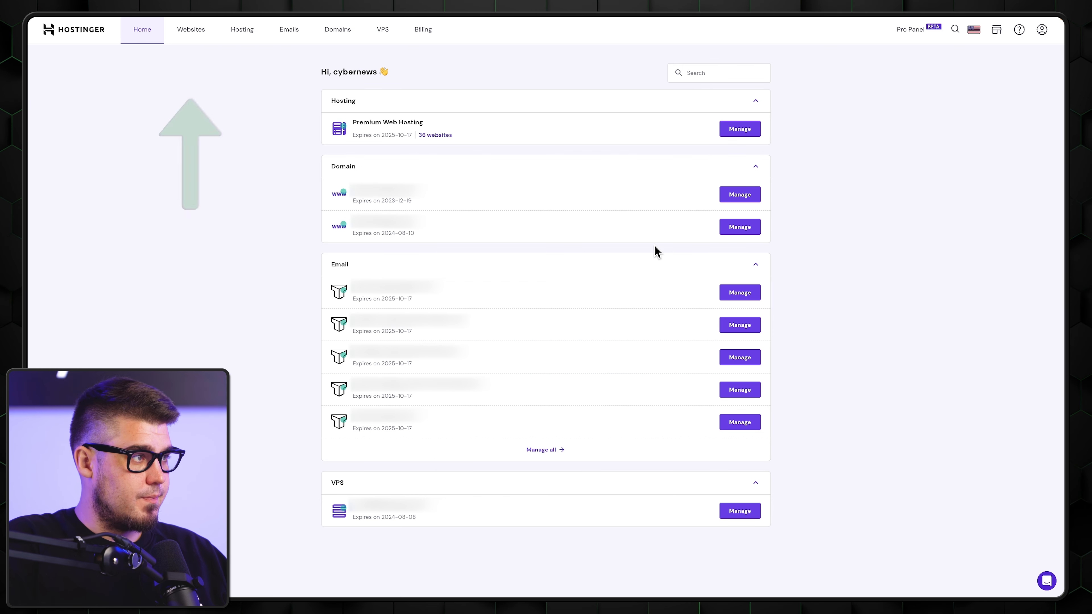
Start adding a website of type Portfolio and choose to create a new website
click(180, 31)
click(648, 390)
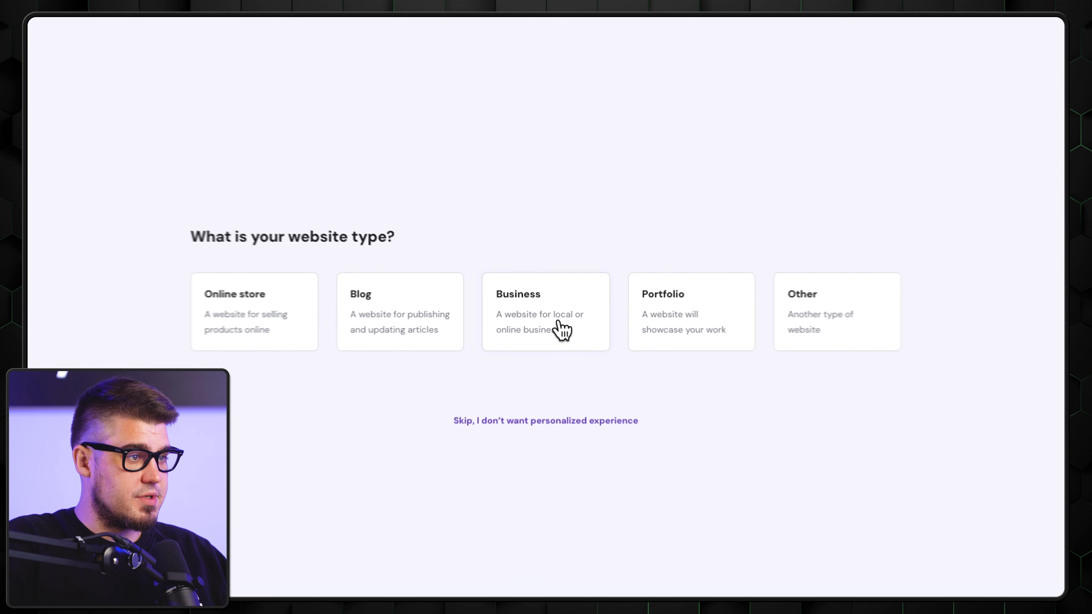
click(719, 317)
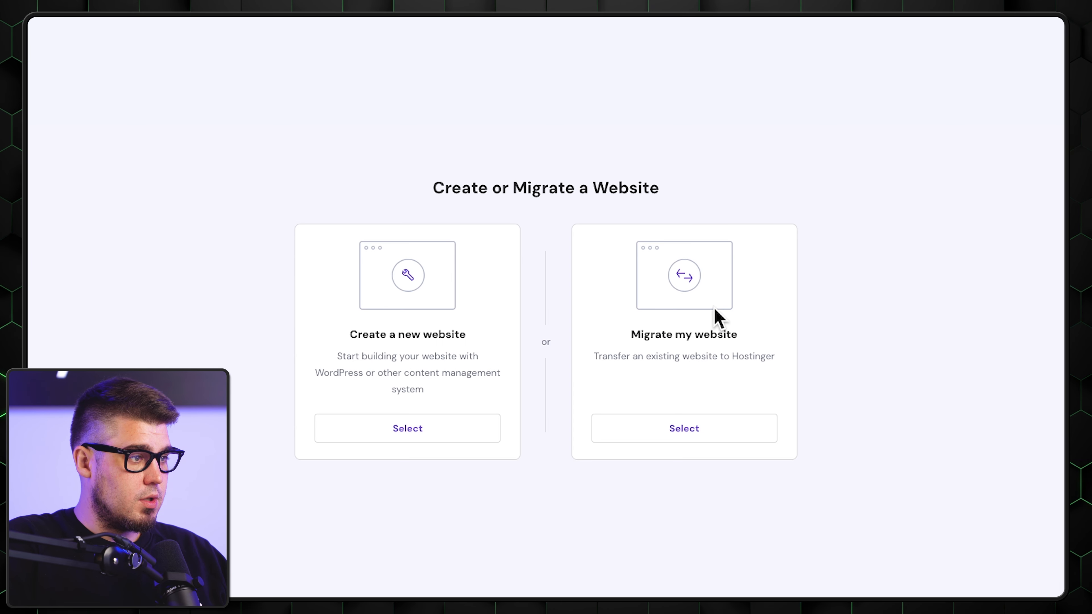
click(378, 427)
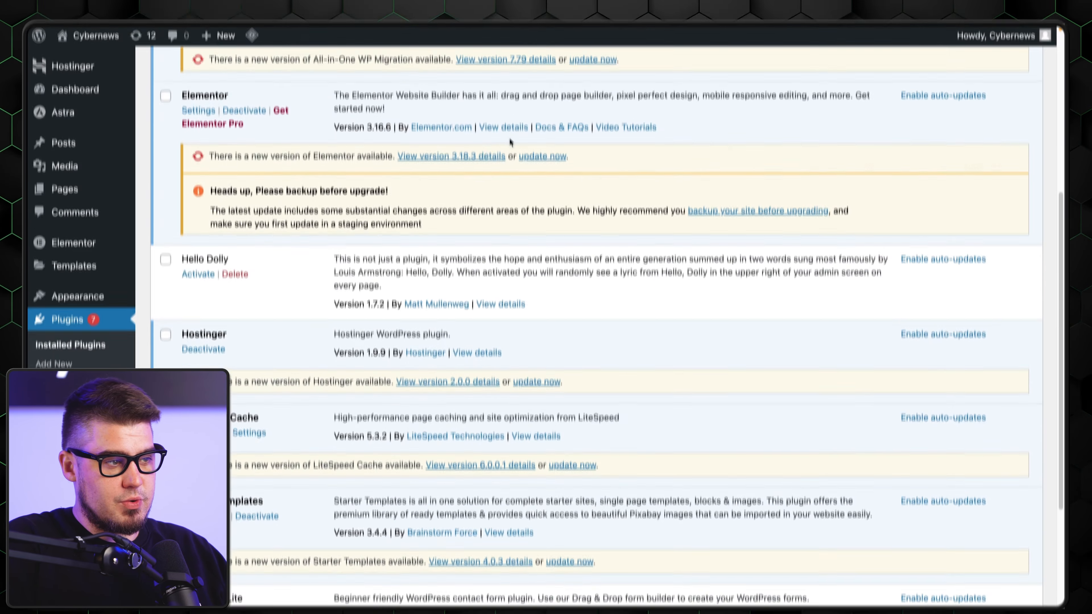
Look through the installed WordPress plugins and update the website's PHP version to PHP 8.2
scroll(215, 277, down, 5)
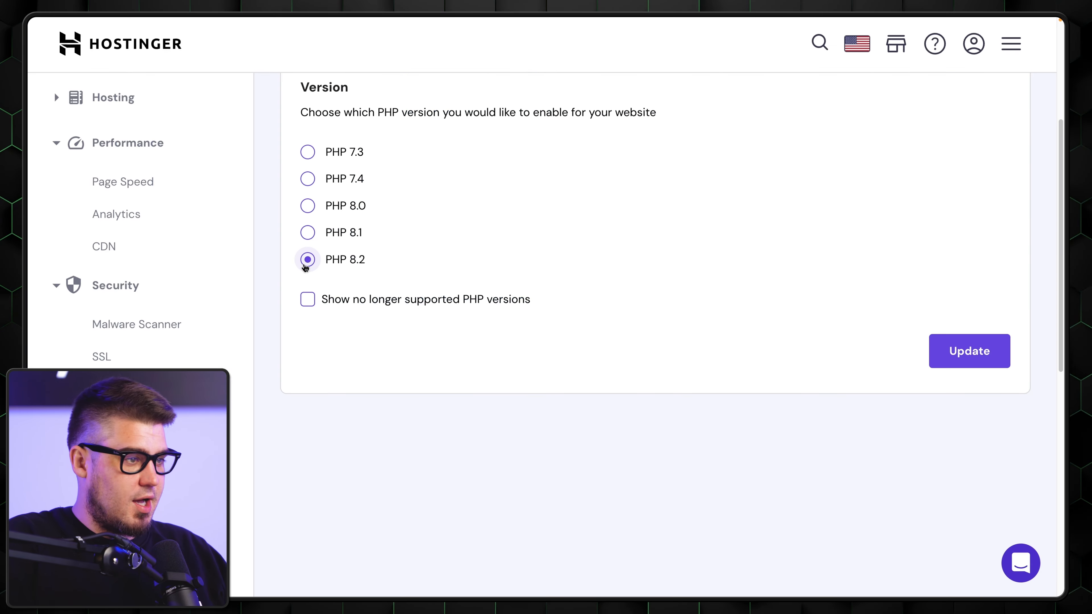
click(987, 360)
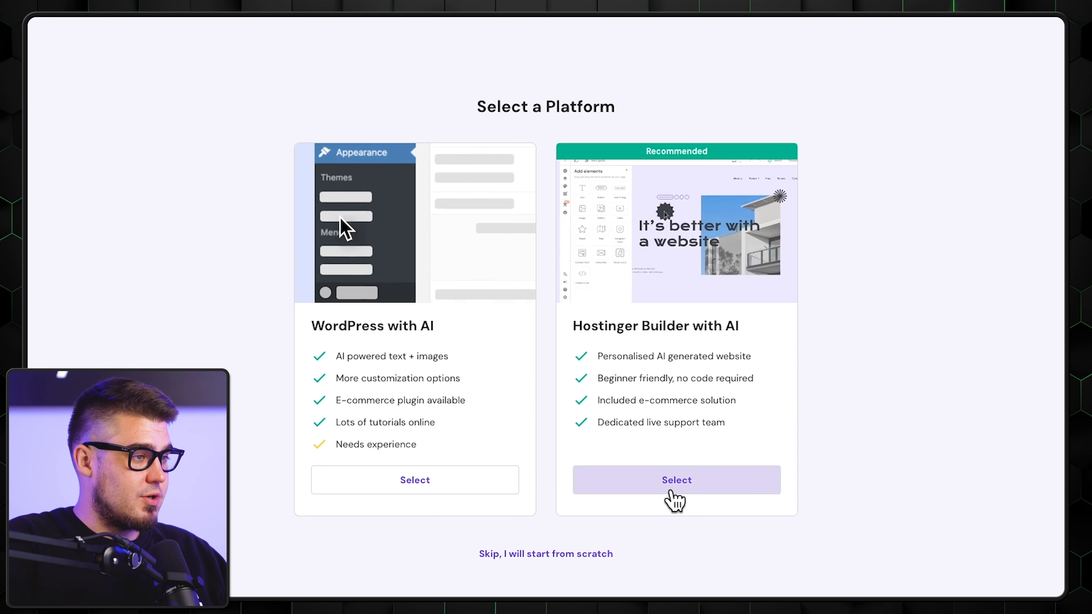
Select Hostinger Builder with AI as the website's platform
click(670, 494)
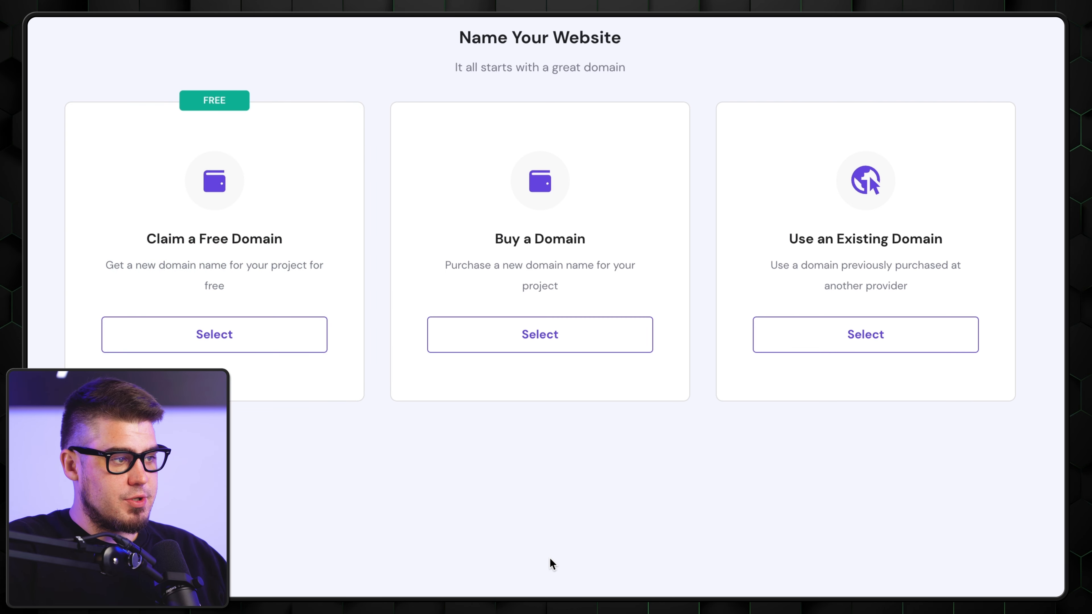
Search for the desired .com name as a free domain, and choose the free temporary preview domain for the site
click(223, 335)
click(697, 417)
click(558, 521)
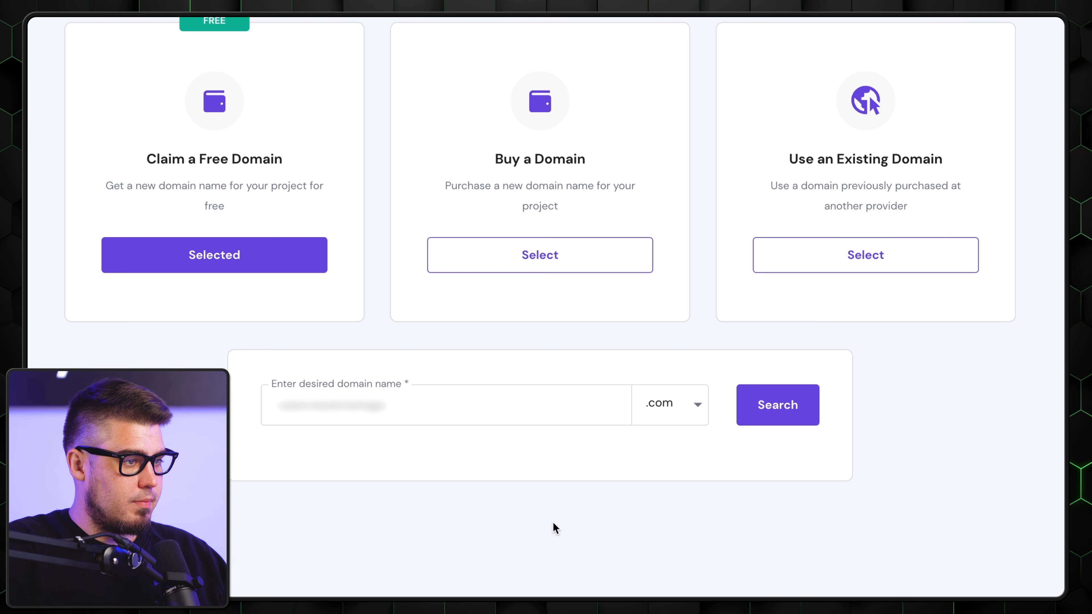
click(774, 402)
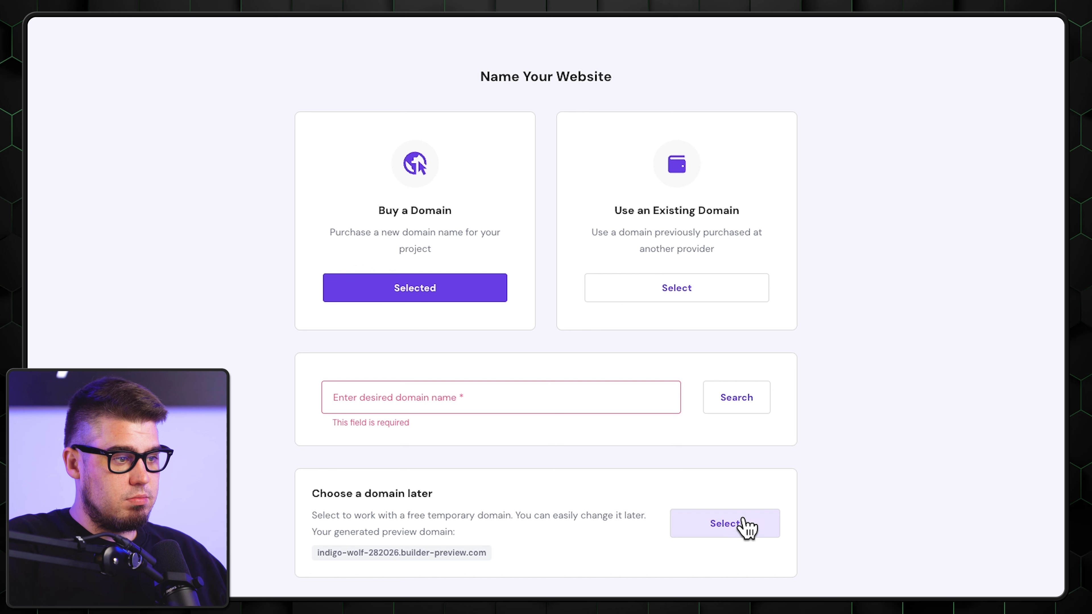
click(723, 538)
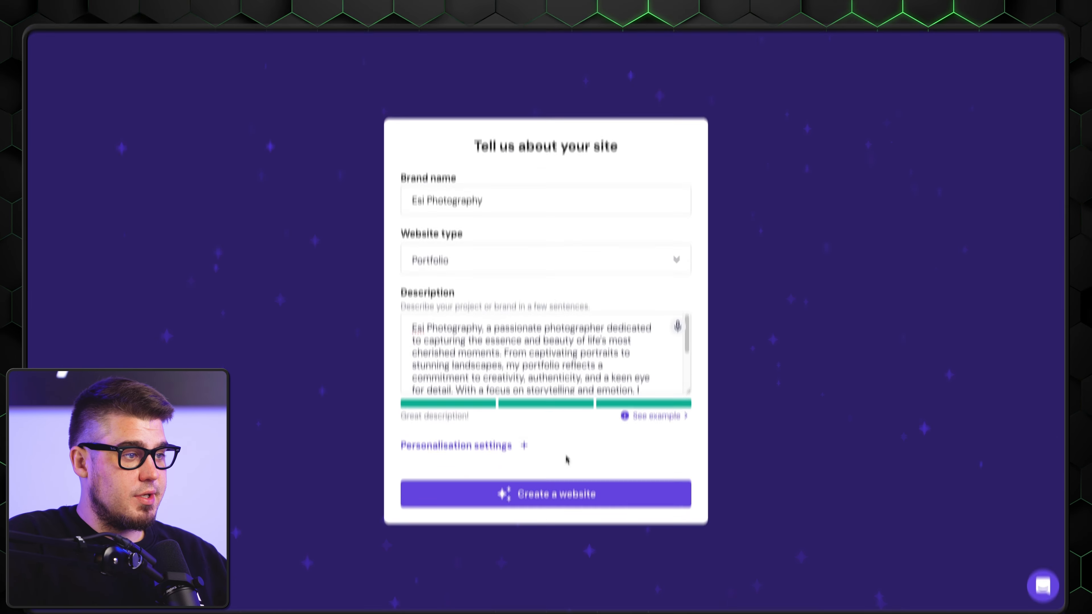
Set the style to Elegant in the personalisation settings of the Esi Photography portfolio site
click(495, 436)
scroll(469, 427, down, 1)
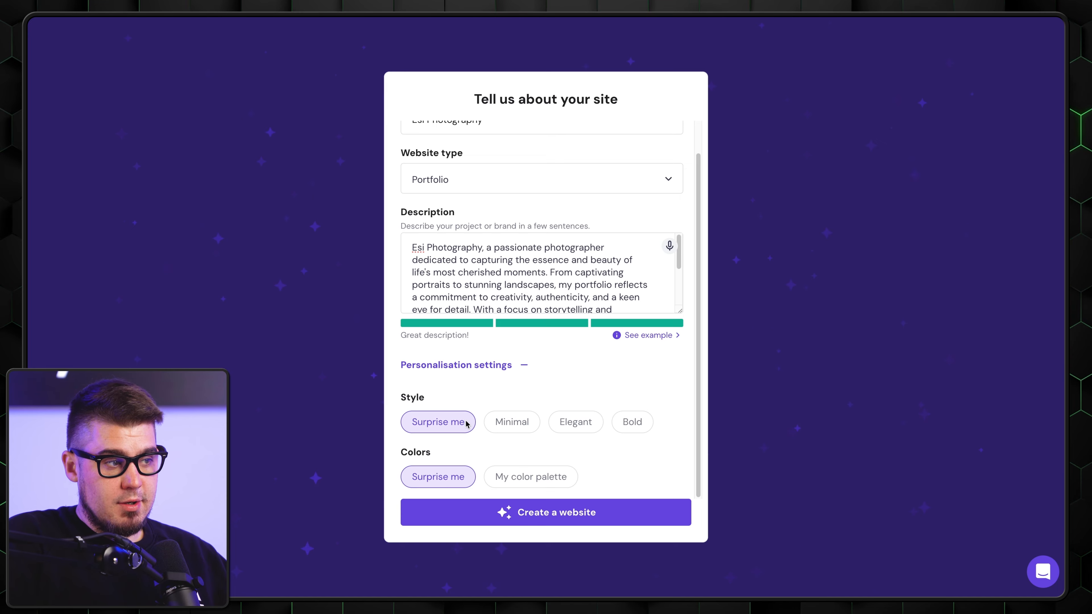
click(587, 433)
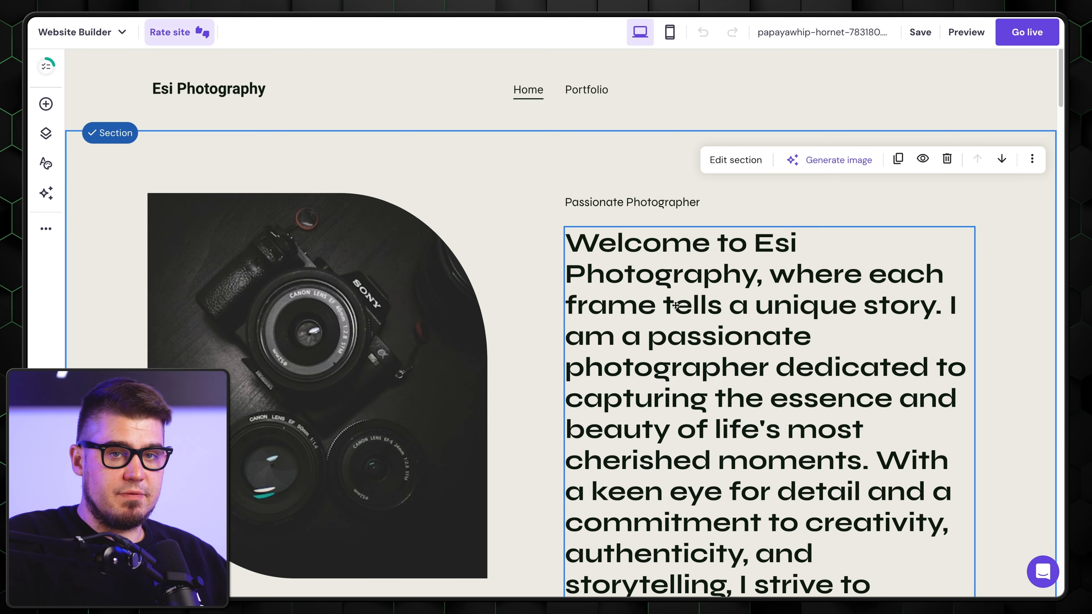
Review the generated homepage from the welcome section through Featured Projects to the customer testimonial
scroll(532, 266, down, 10)
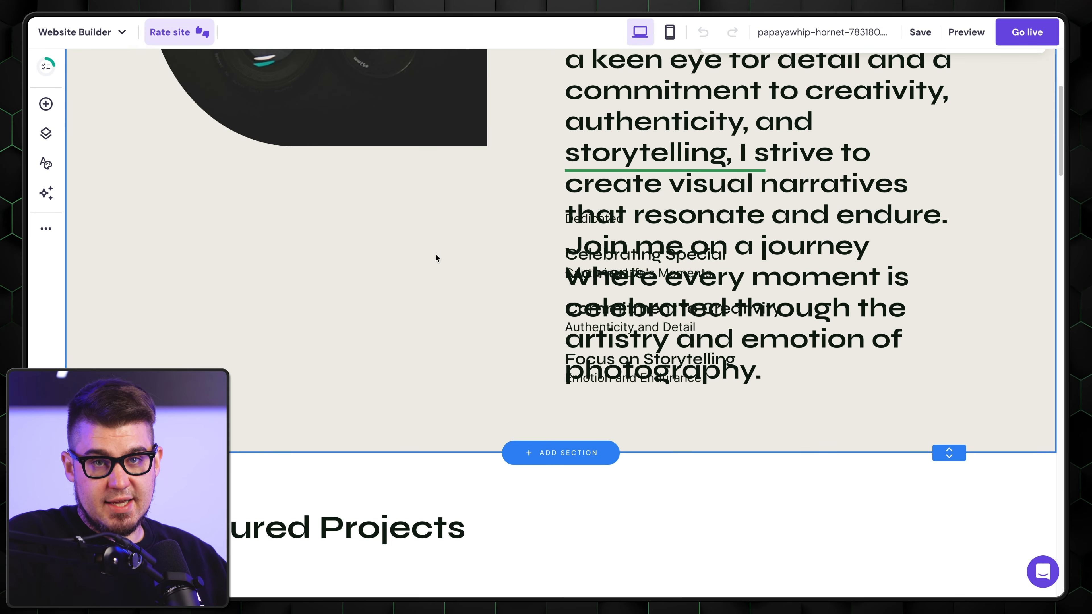
scroll(762, 345, down, 10)
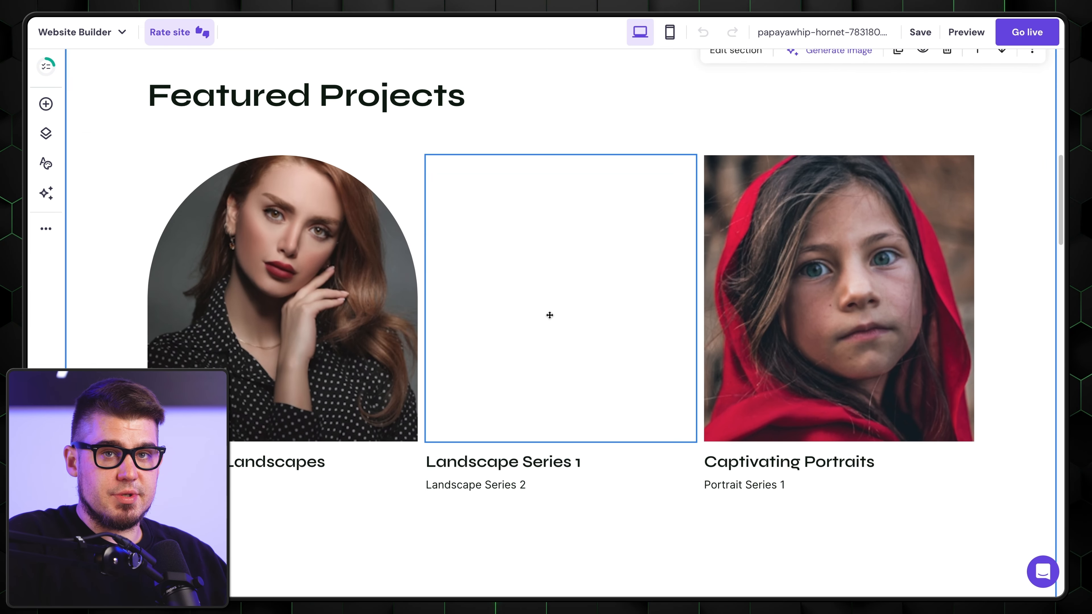
scroll(917, 448, down, 13)
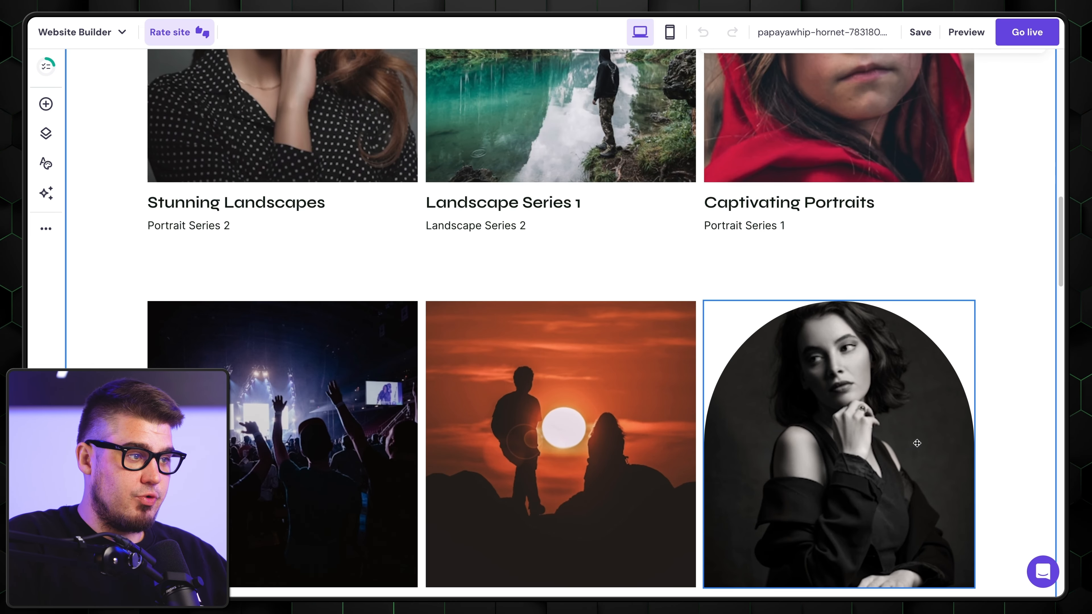
scroll(919, 448, down, 5)
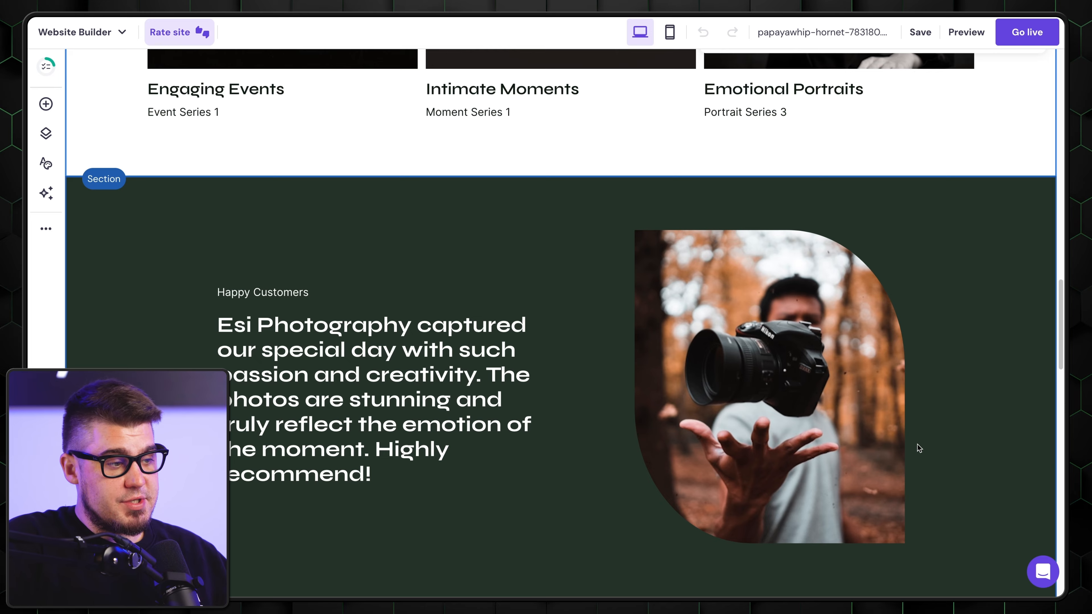
scroll(917, 448, down, 3)
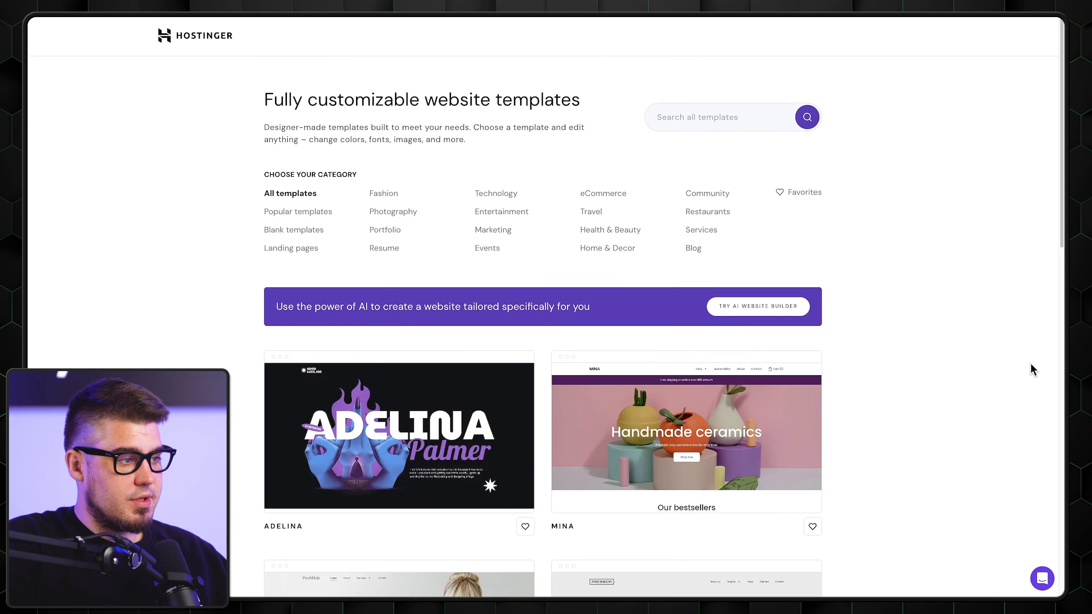
Browse all website templates, filter them to the Photography category and look through the designs
scroll(1030, 362, down, 15)
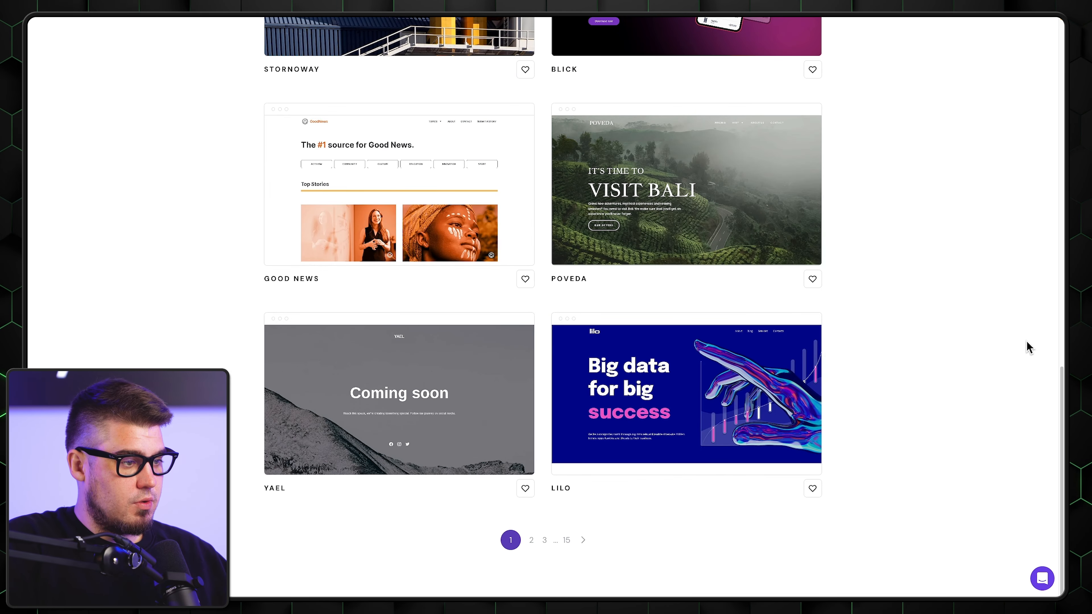
scroll(906, 456, up, 15)
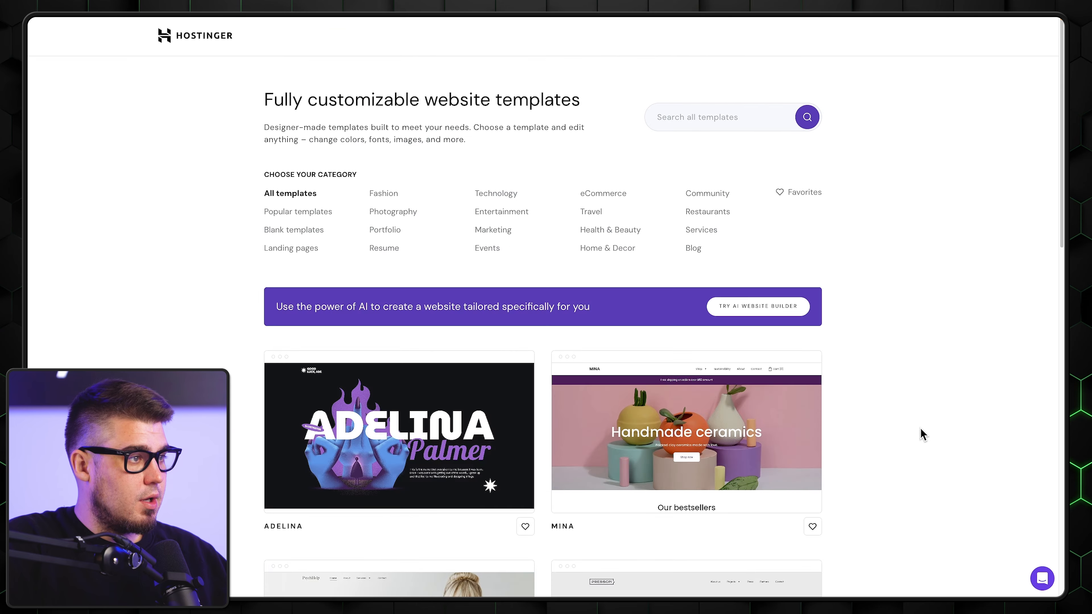
click(379, 213)
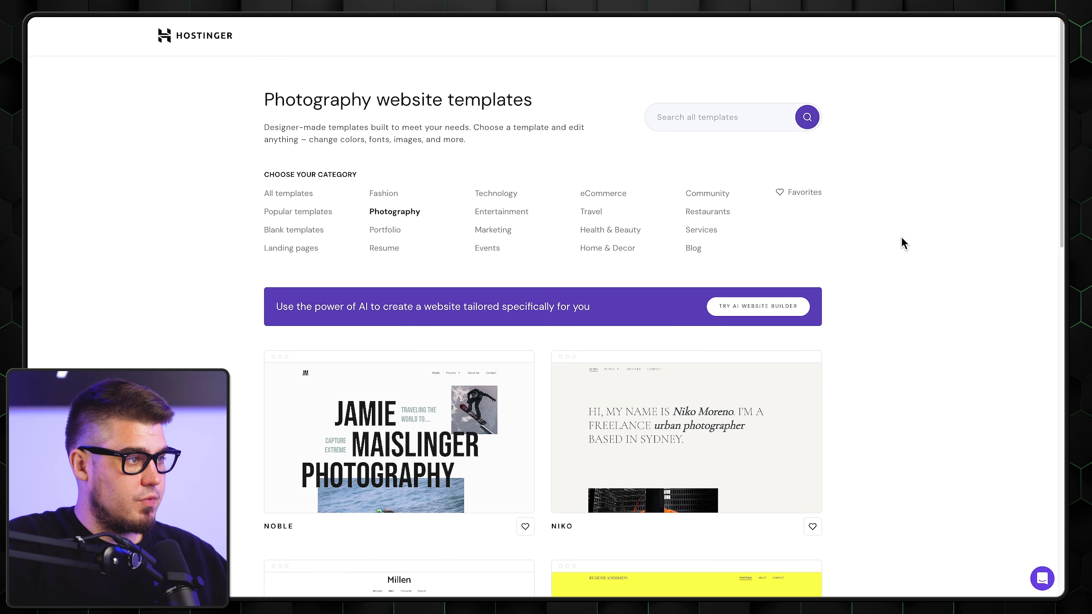
scroll(904, 244, down, 5)
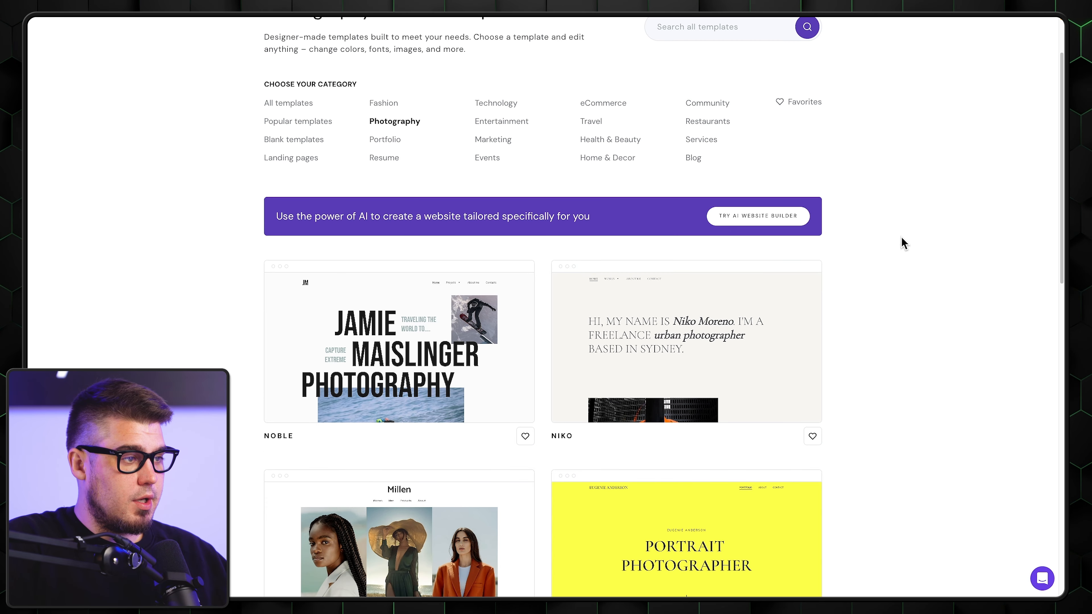
scroll(904, 243, down, 5)
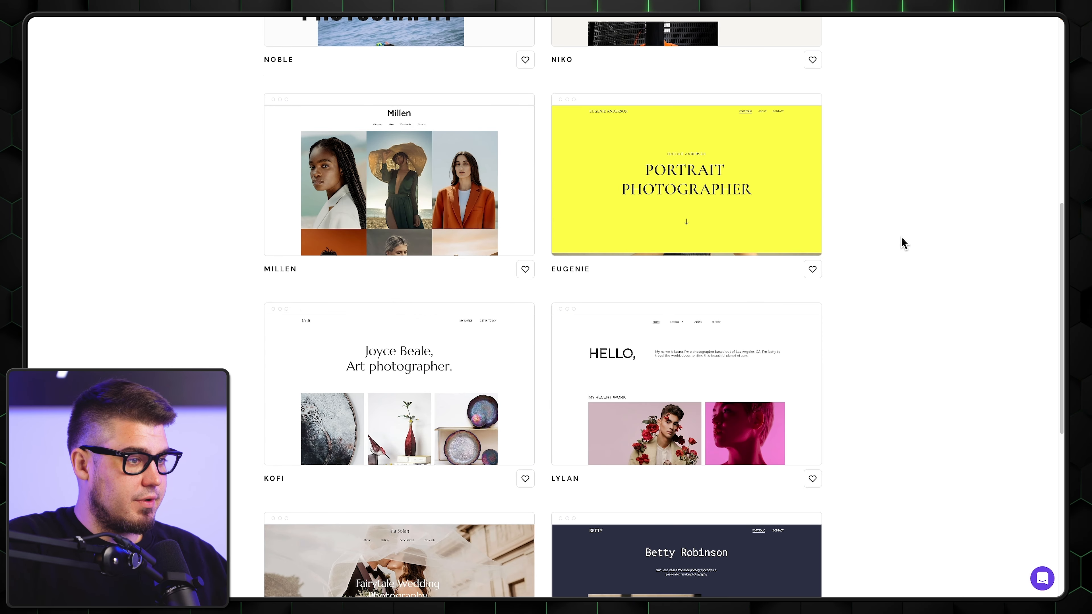
scroll(901, 244, down, 8)
scroll(873, 376, up, 16)
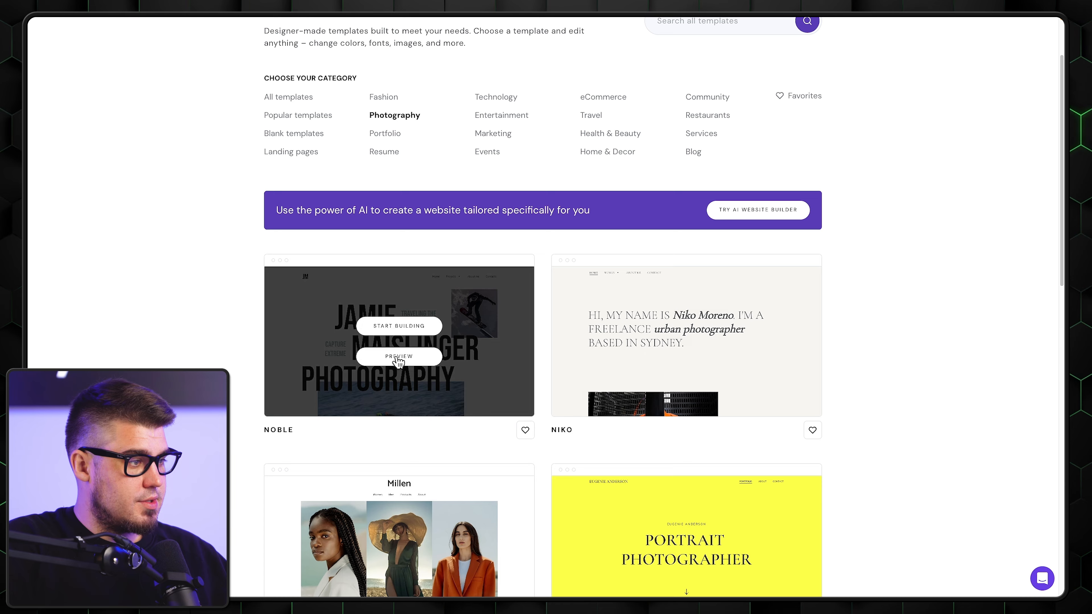
Preview the Noble photography template in its tablet and mobile layouts, and start building the site with it
click(398, 357)
mouse_move(1061, 123)
mouse_down()
mouse_move(1061, 578)
mouse_move(1055, 123)
mouse_up()
click(203, 37)
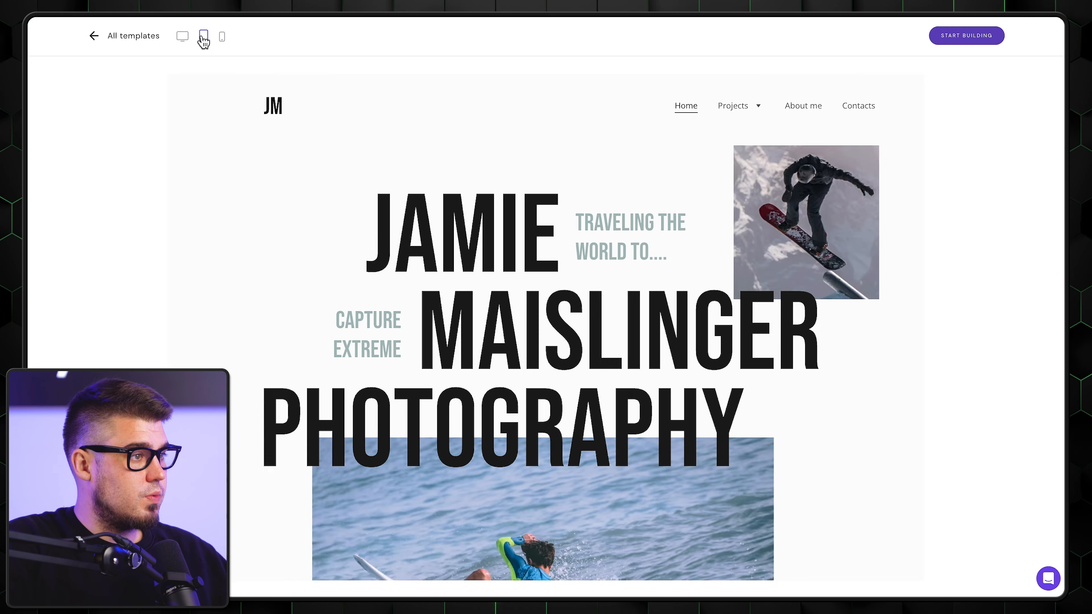
click(221, 37)
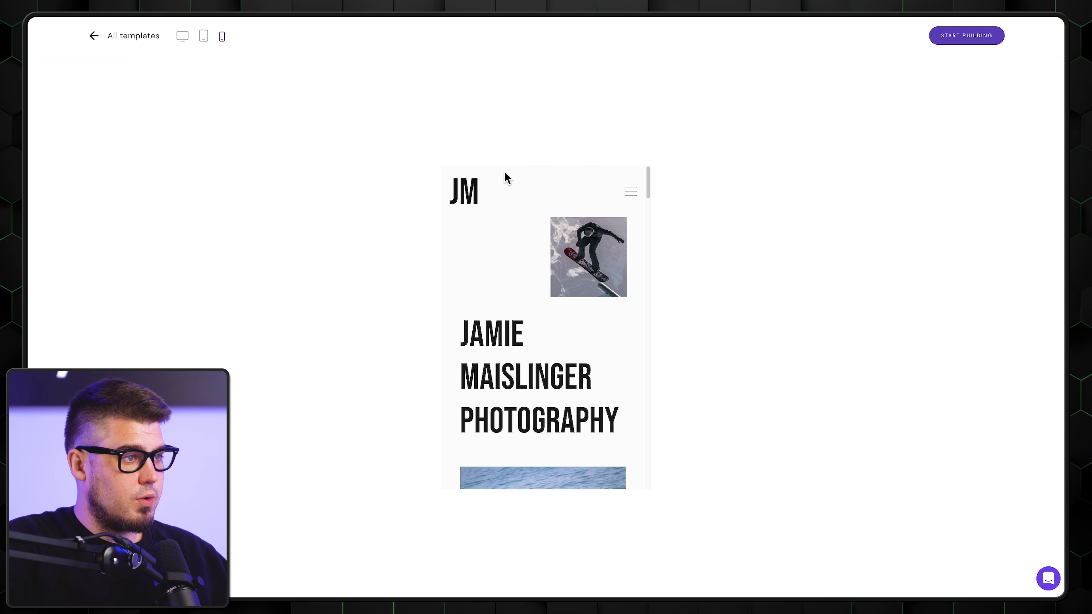
scroll(628, 260, down, 20)
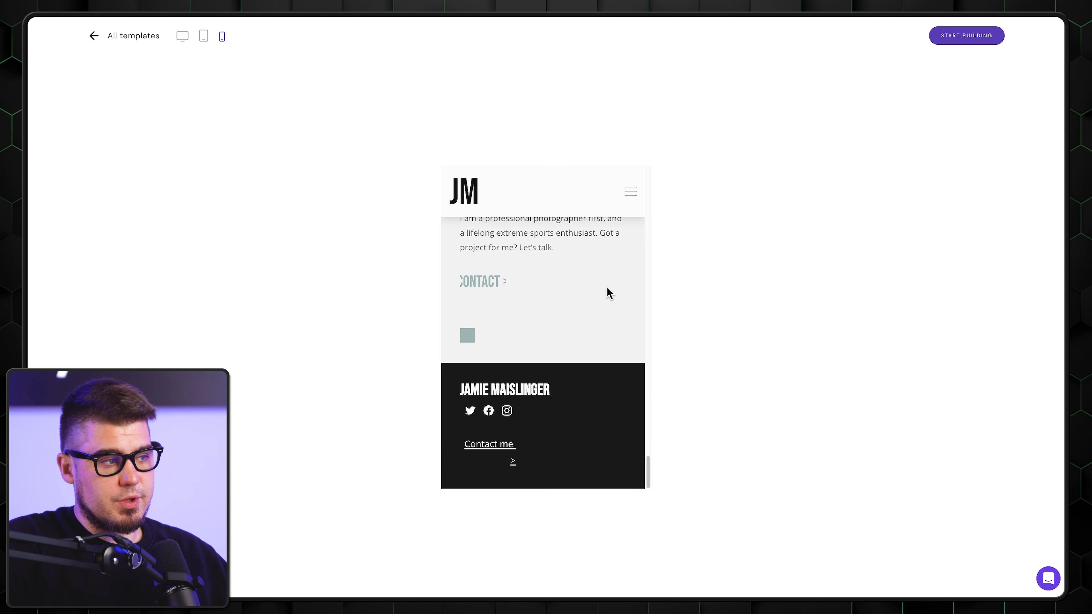
scroll(601, 303, up, 20)
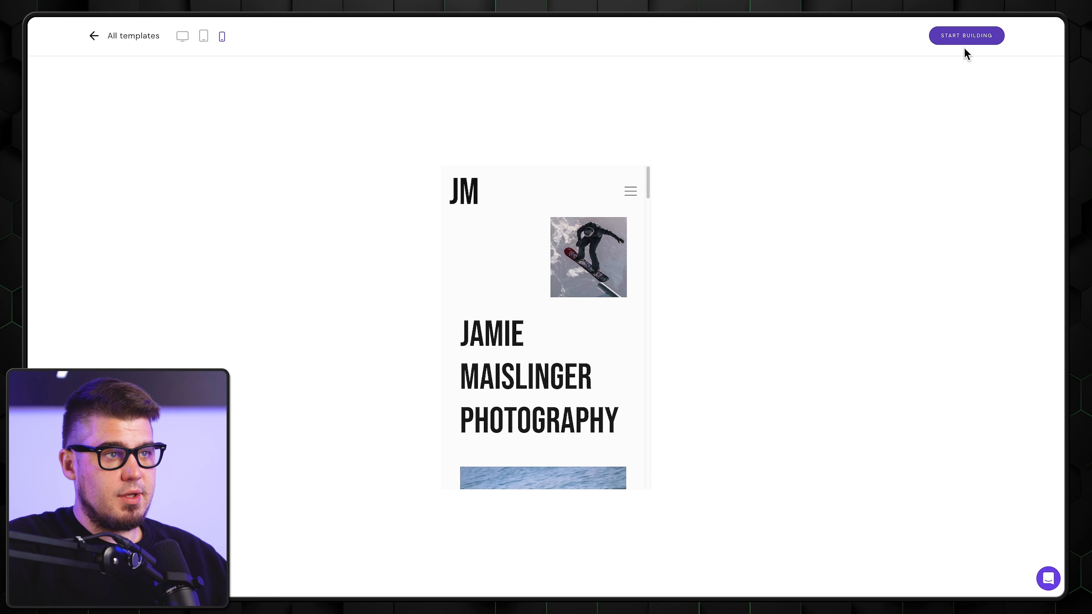
click(970, 39)
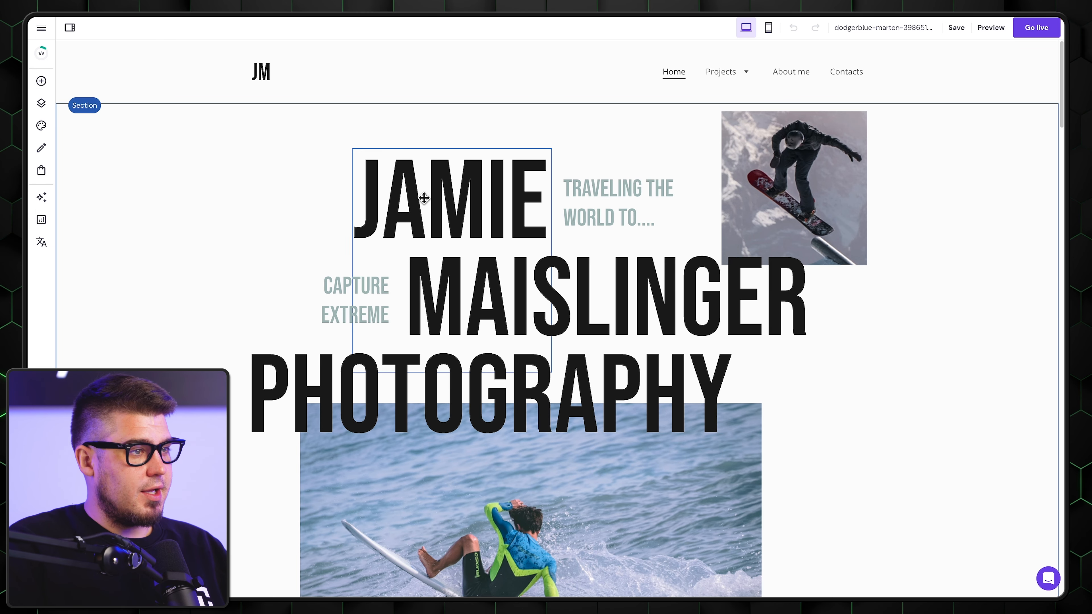
Move the topmost large heading in the hero section slightly down and to the right
scroll(1009, 172, down, 1)
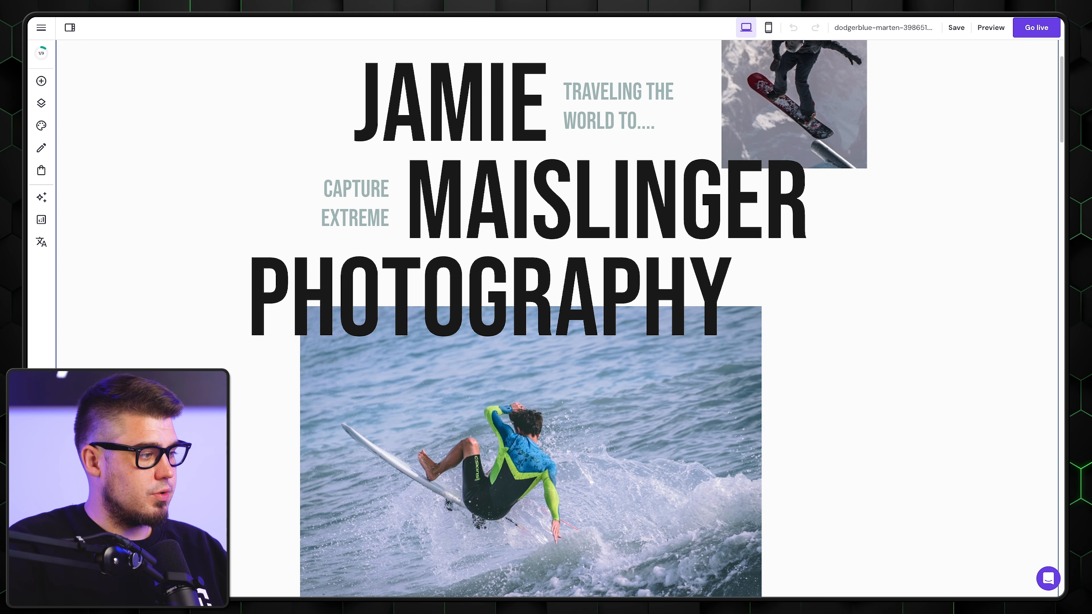
scroll(1053, 324, up, 5)
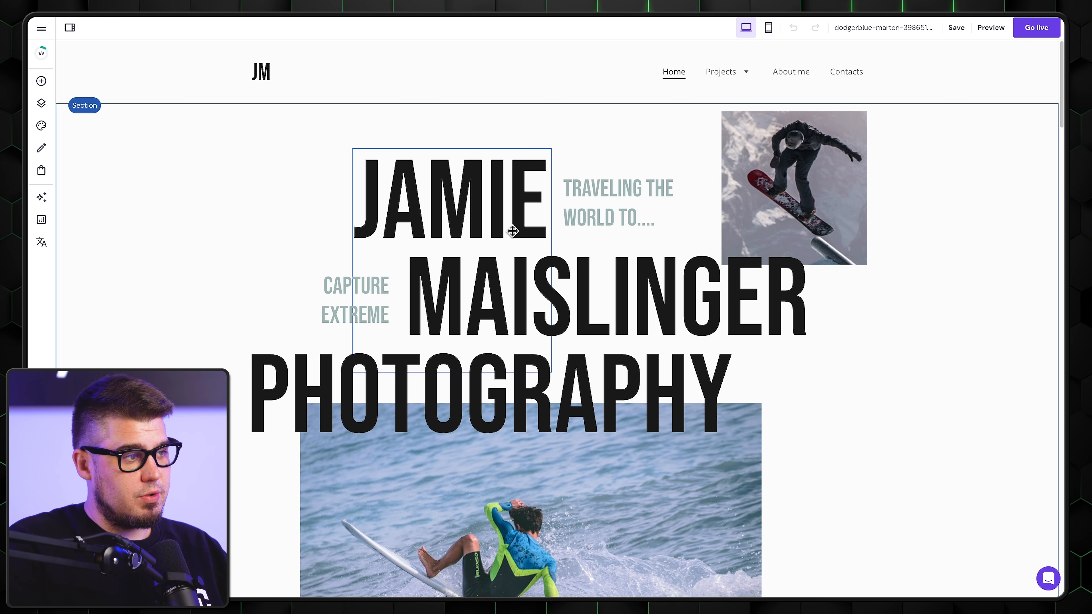
click(458, 200)
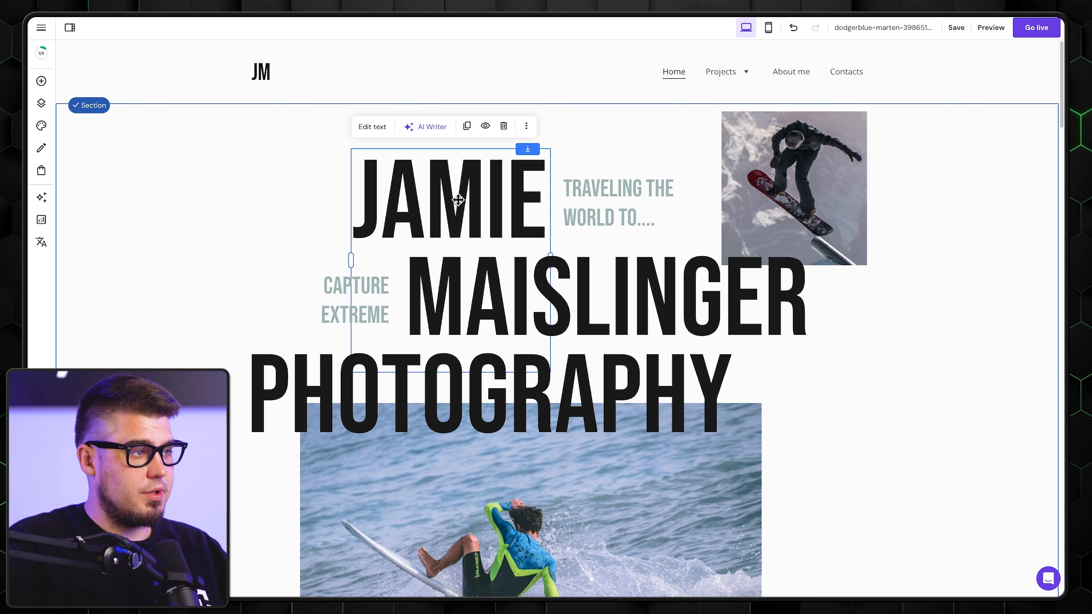
drag(462, 199, 327, 133)
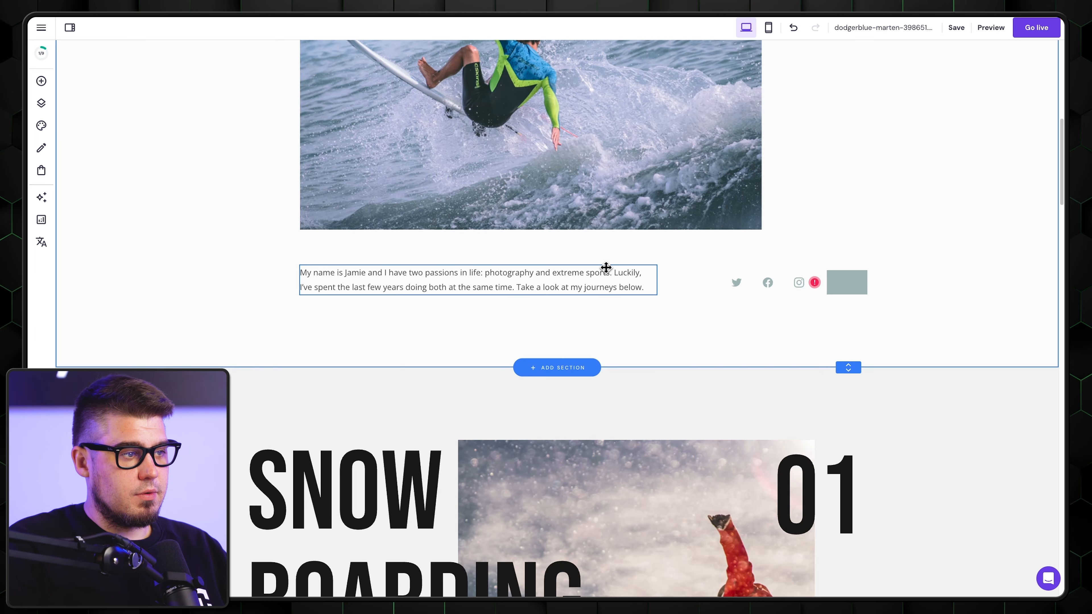
Inspect the editing options of the intro paragraph, surfer photo, headings and snowboarder photo in the hero section
click(558, 277)
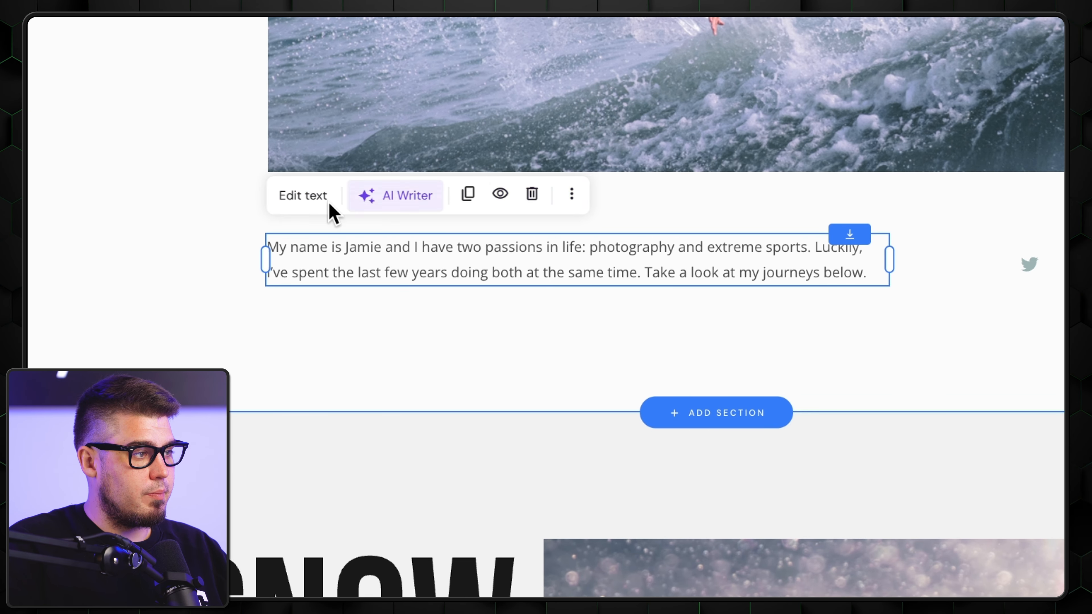
scroll(774, 233, up, 4)
click(812, 210)
scroll(730, 189, up, 6)
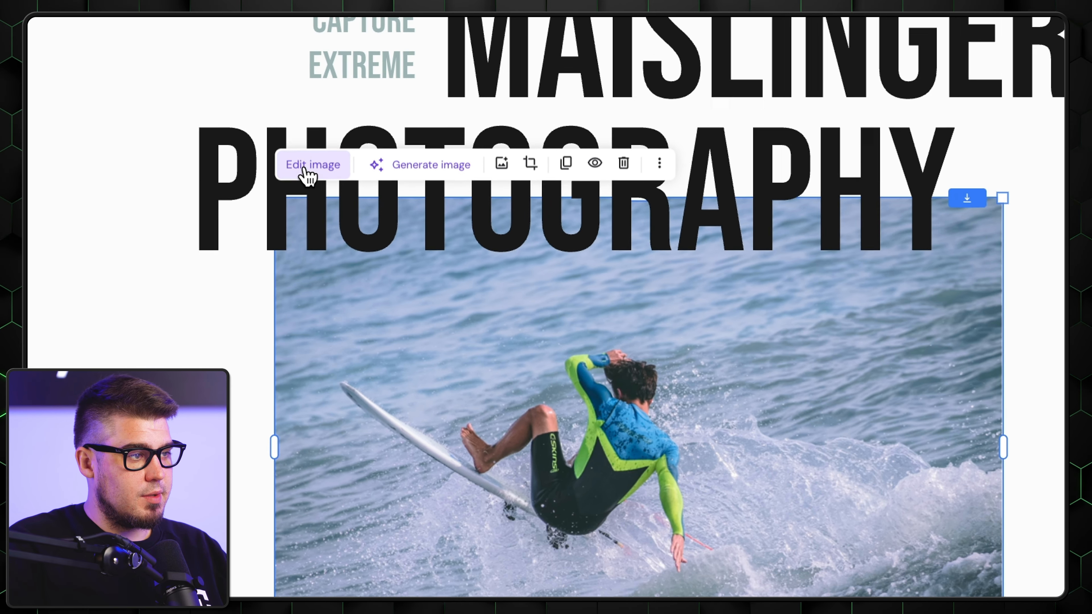
scroll(624, 201, up, 2)
click(668, 47)
scroll(670, 43, up, 3)
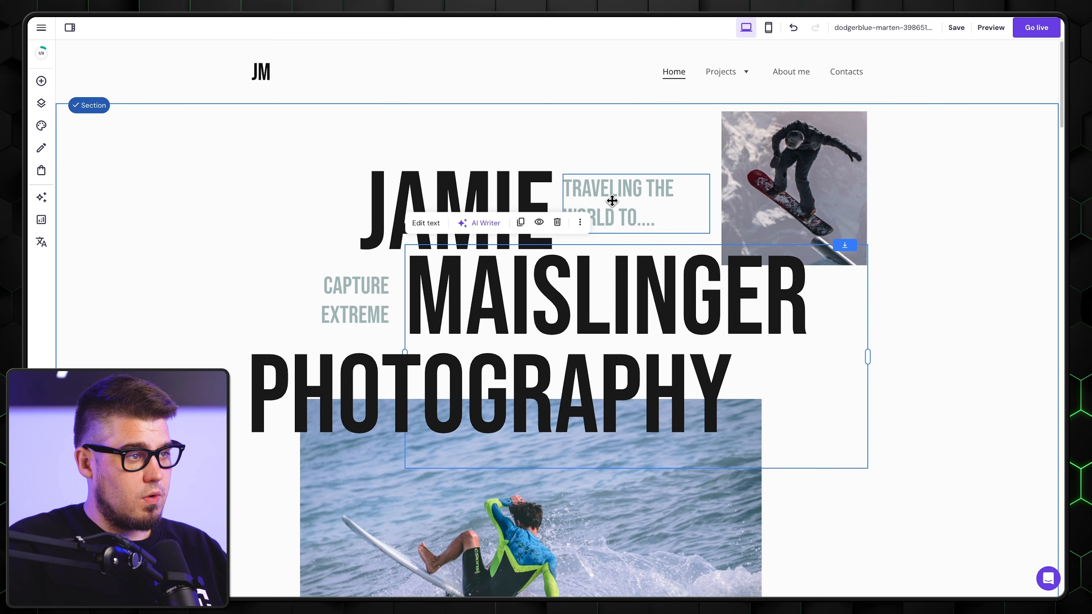
click(612, 198)
click(862, 127)
scroll(745, 201, down, 5)
scroll(850, 346, up, 5)
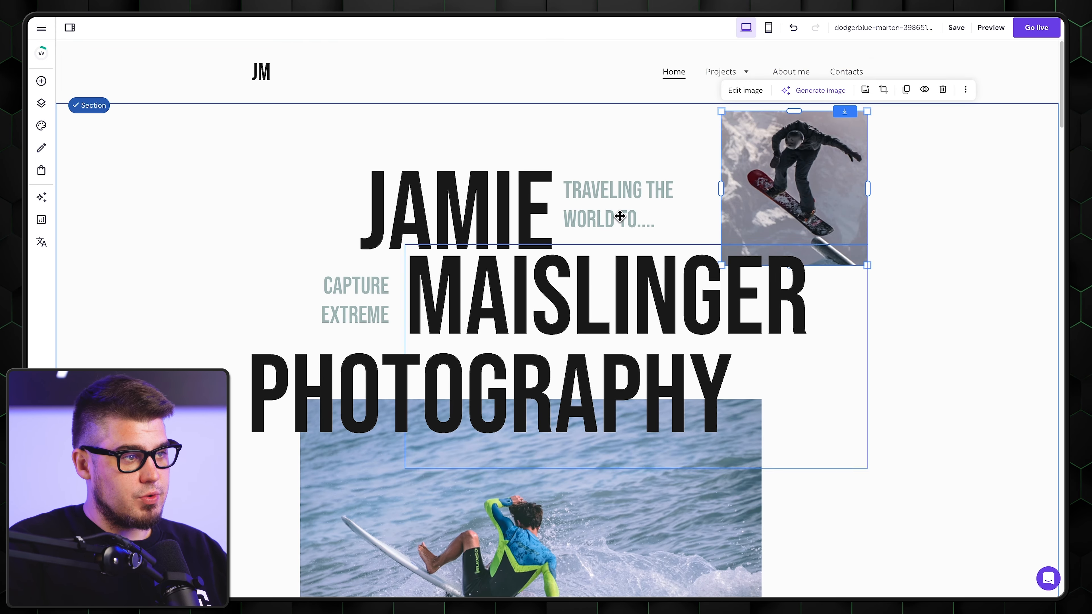
scroll(576, 185, down, 5)
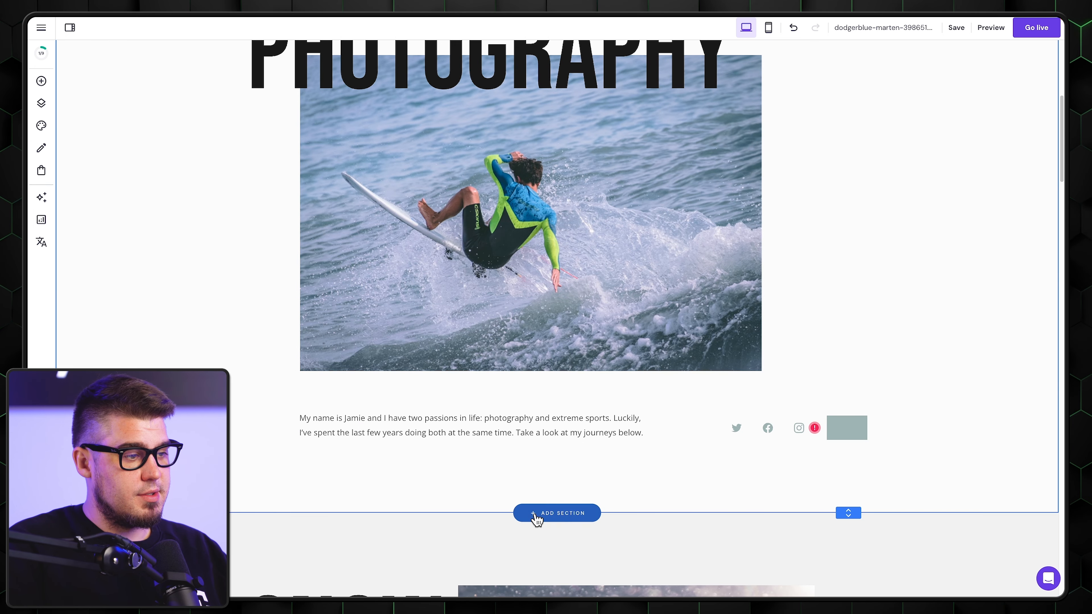
scroll(538, 524, up, 5)
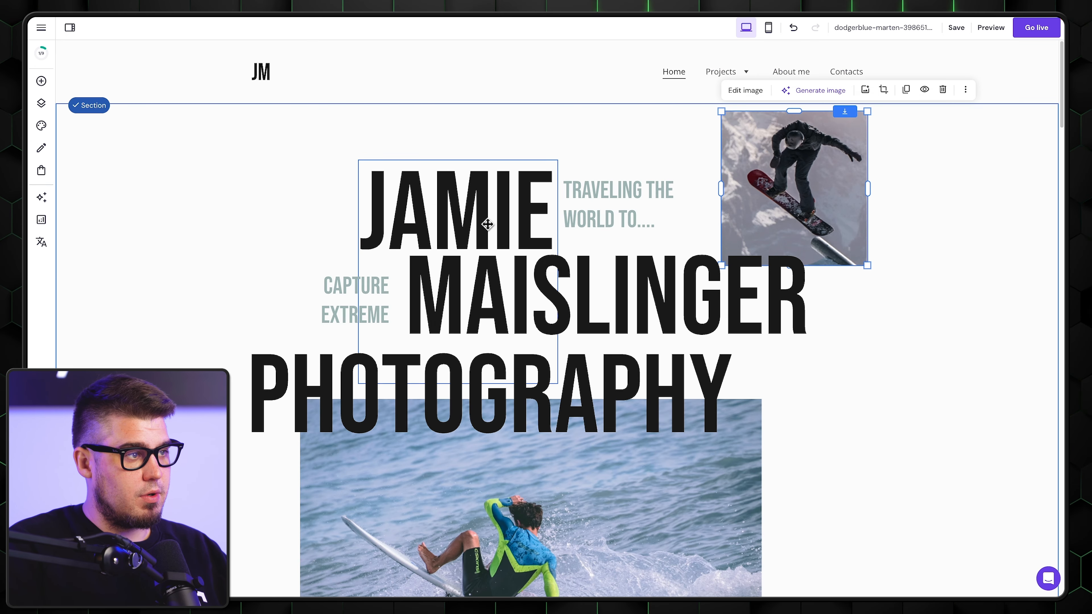
scroll(616, 281, down, 5)
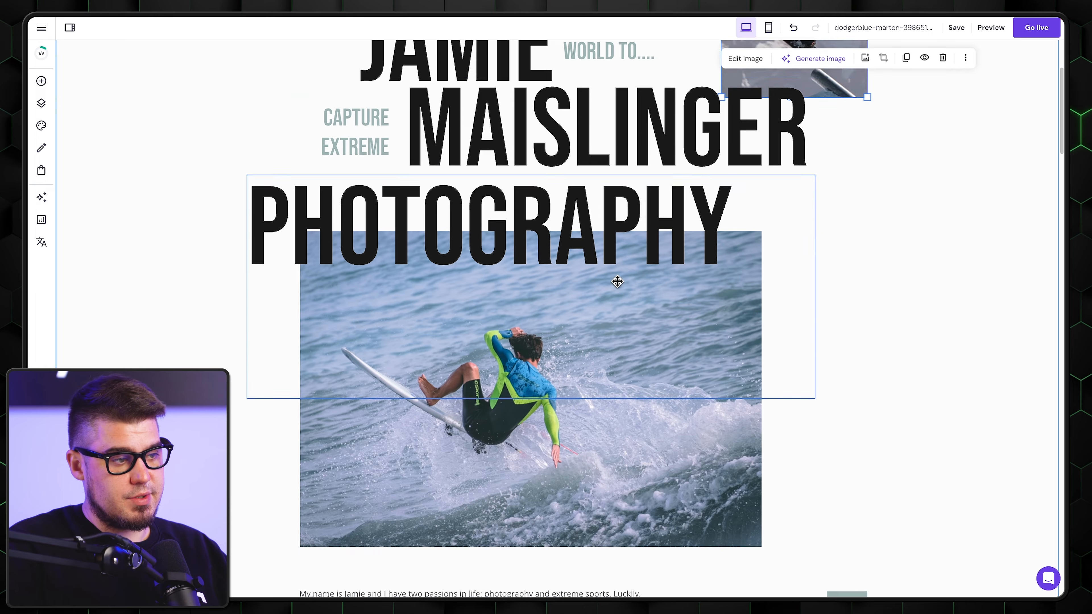
scroll(661, 391, down, 1)
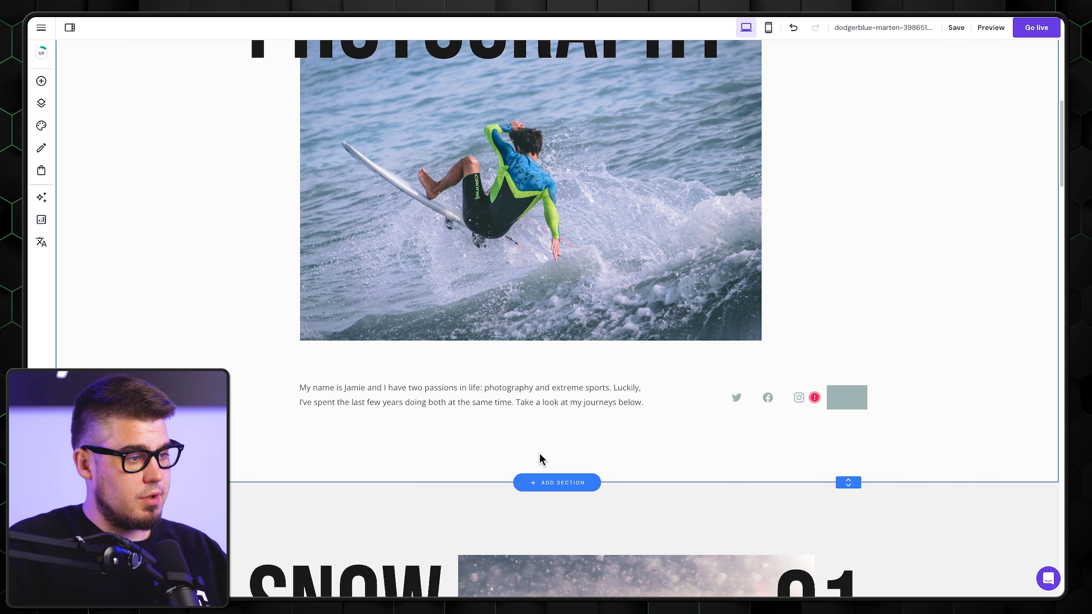
Browse the About, Footer and other ready-made section designs that can be inserted below the hero section
click(561, 482)
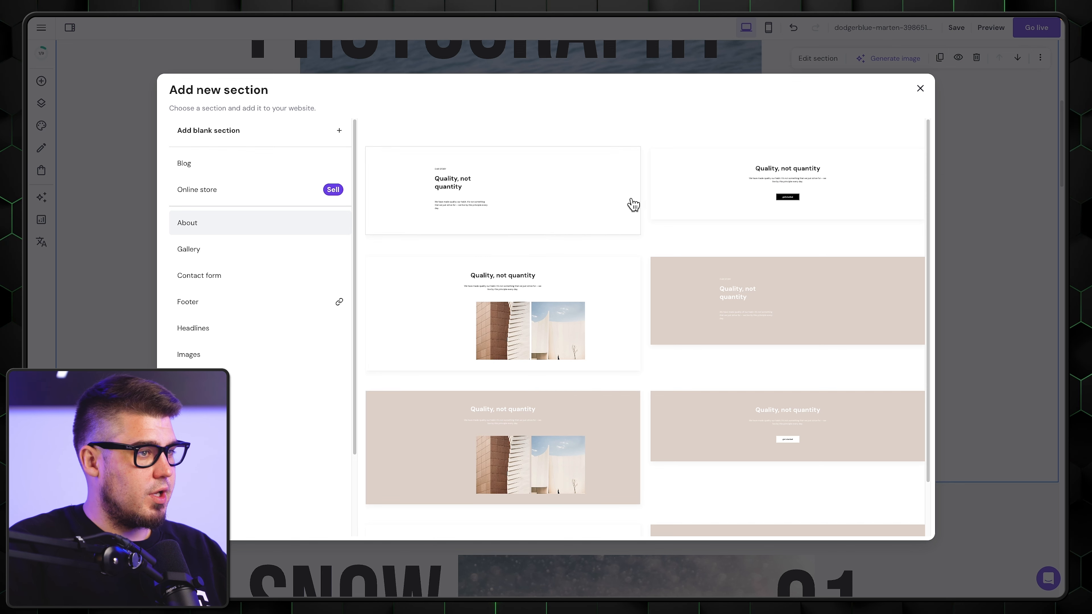
scroll(715, 206, down, 2)
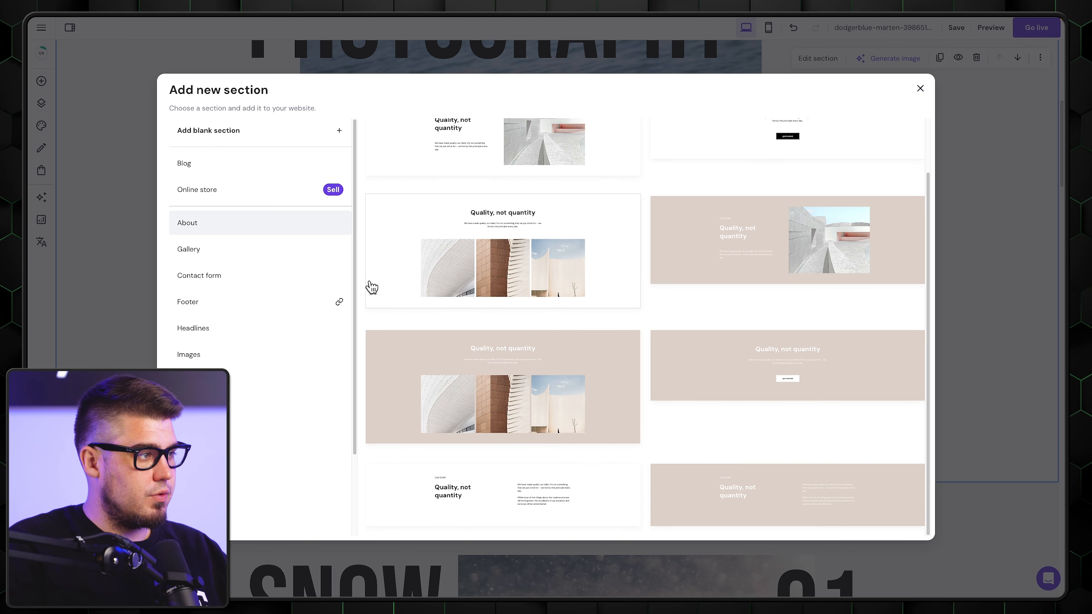
click(236, 258)
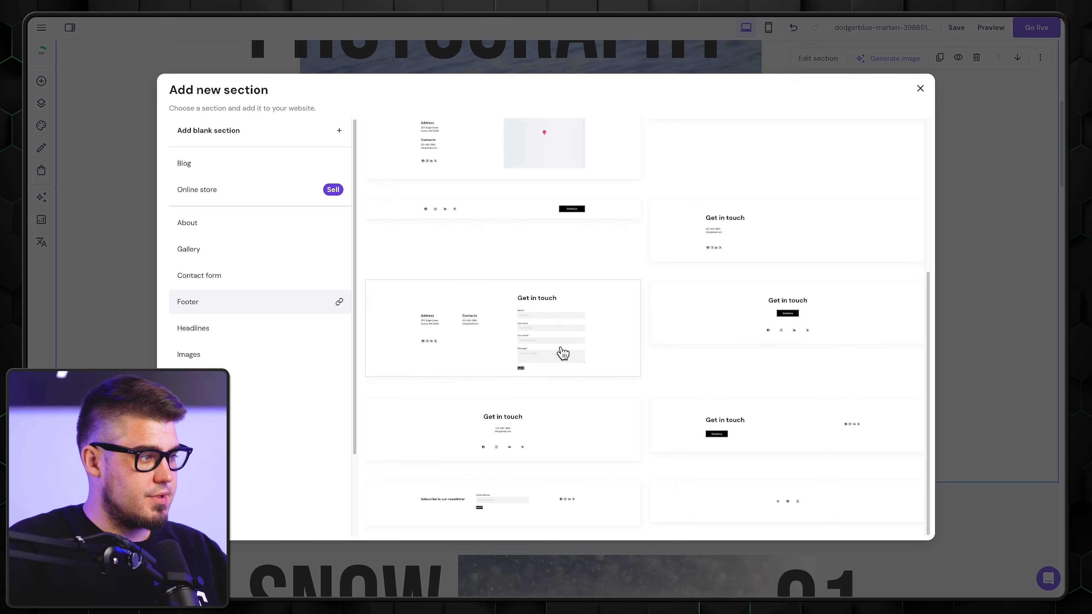
click(240, 381)
scroll(239, 400, down, 3)
click(253, 436)
scroll(511, 299, down, 12)
scroll(511, 300, up, 12)
scroll(249, 215, up, 1)
scroll(248, 215, up, 2)
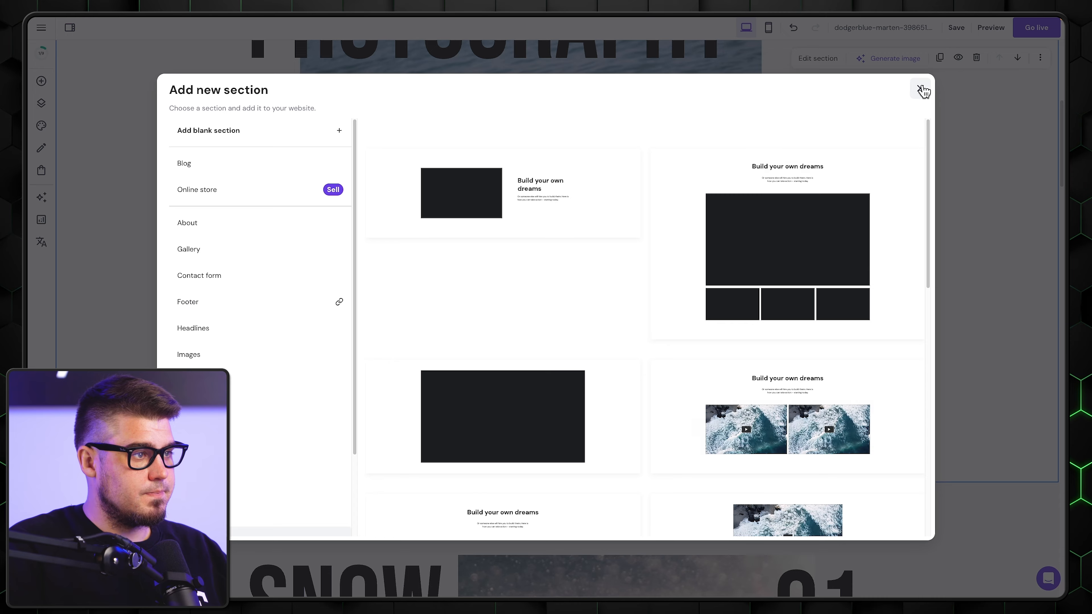
click(920, 88)
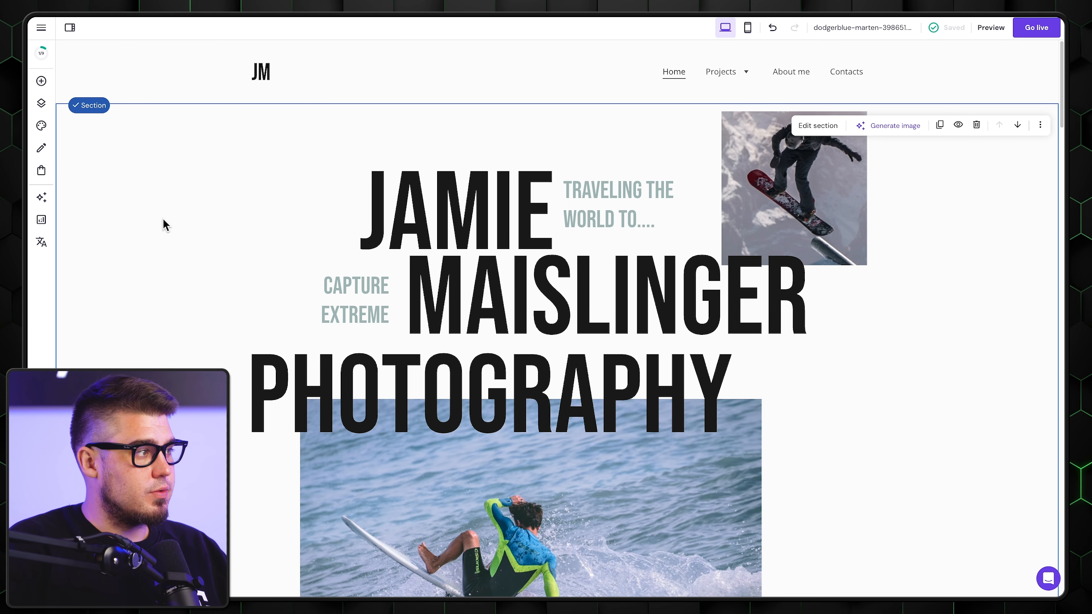
Browse the elements that can be added to the page and try to place one in the hero section
click(41, 82)
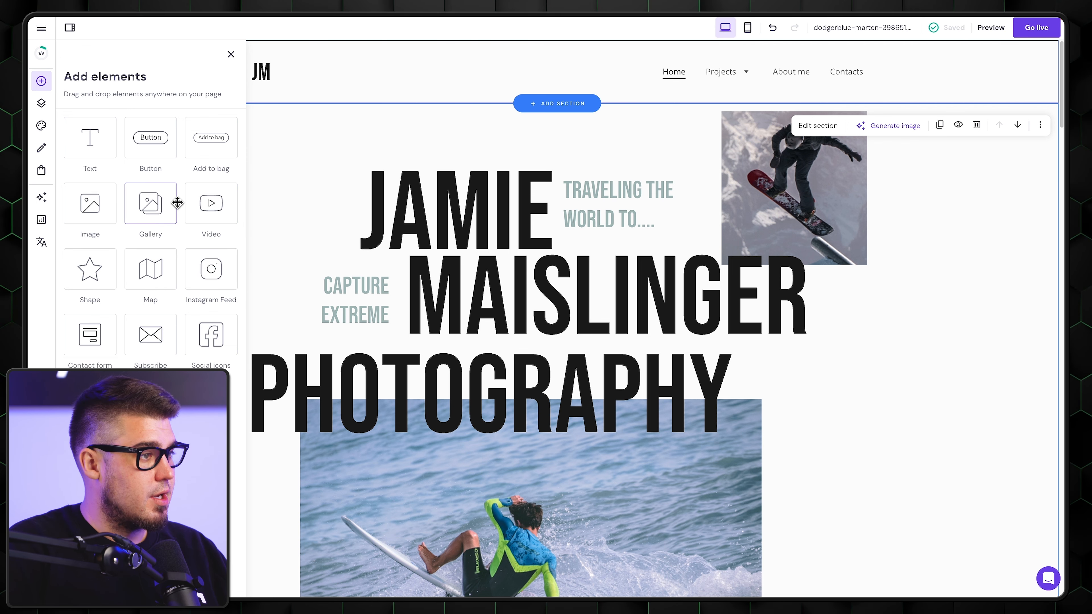
scroll(619, 241, down, 5)
drag(94, 346, 742, 241)
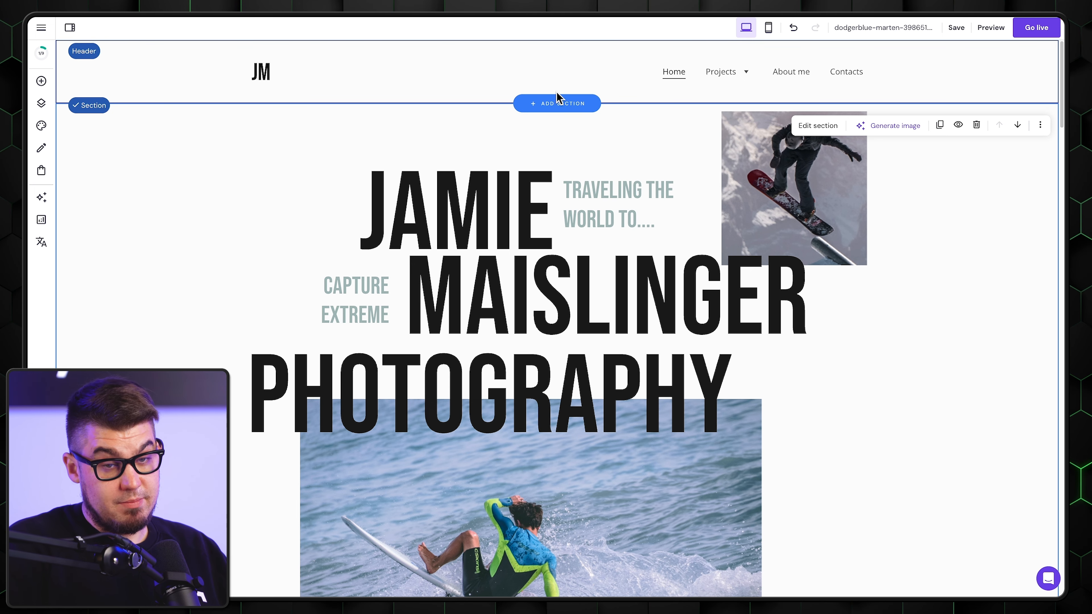
View the layout options in the header's settings
click(530, 87)
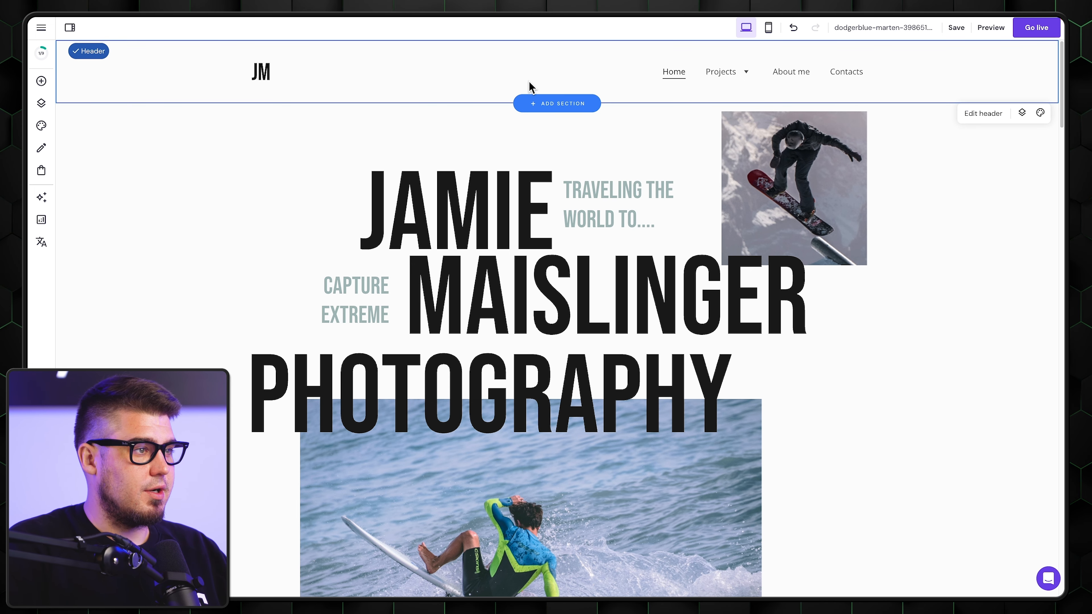
click(992, 119)
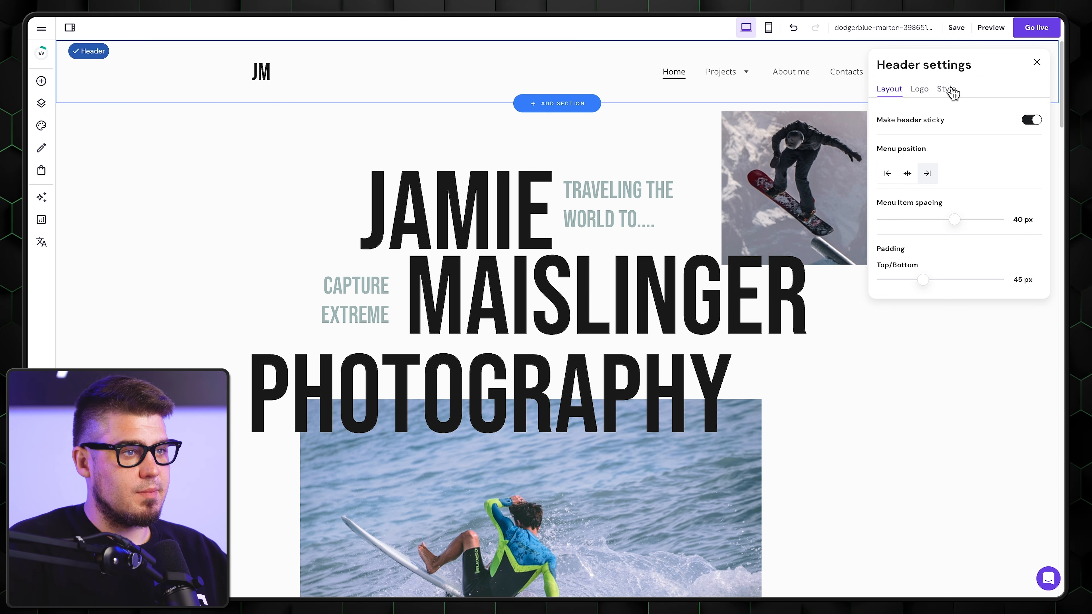
key(Escape)
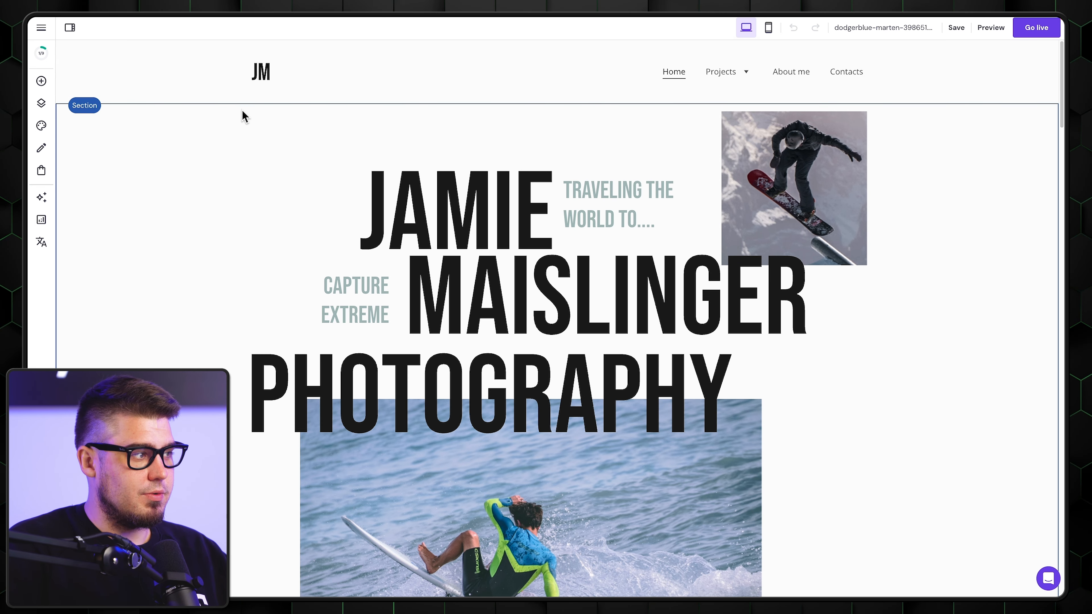
Replace the header logo with the uploaded file logo.png and set the logo width to 68 px
click(918, 93)
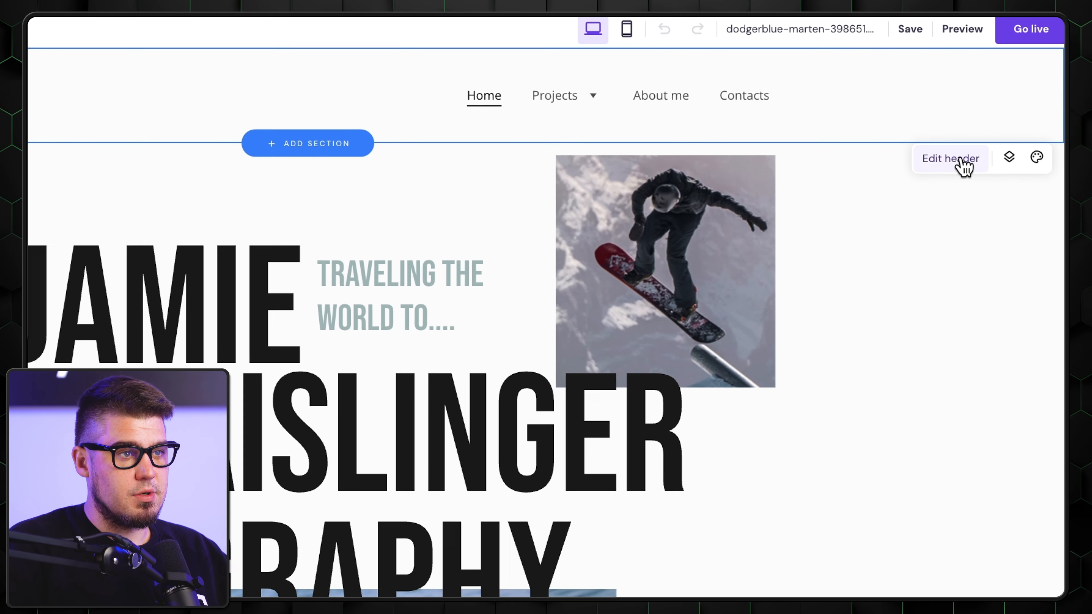
click(963, 166)
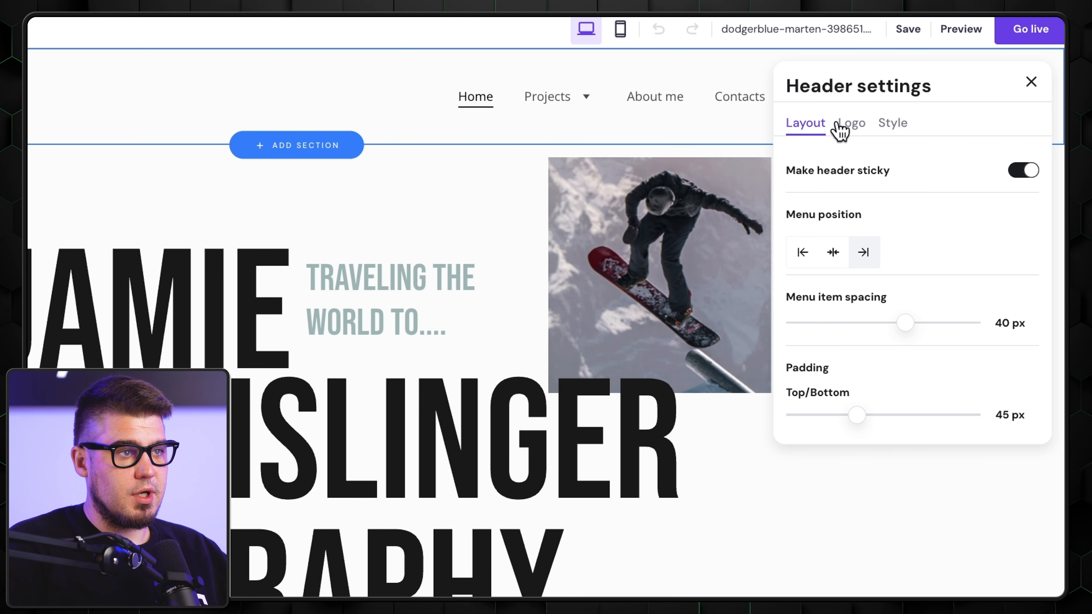
click(852, 125)
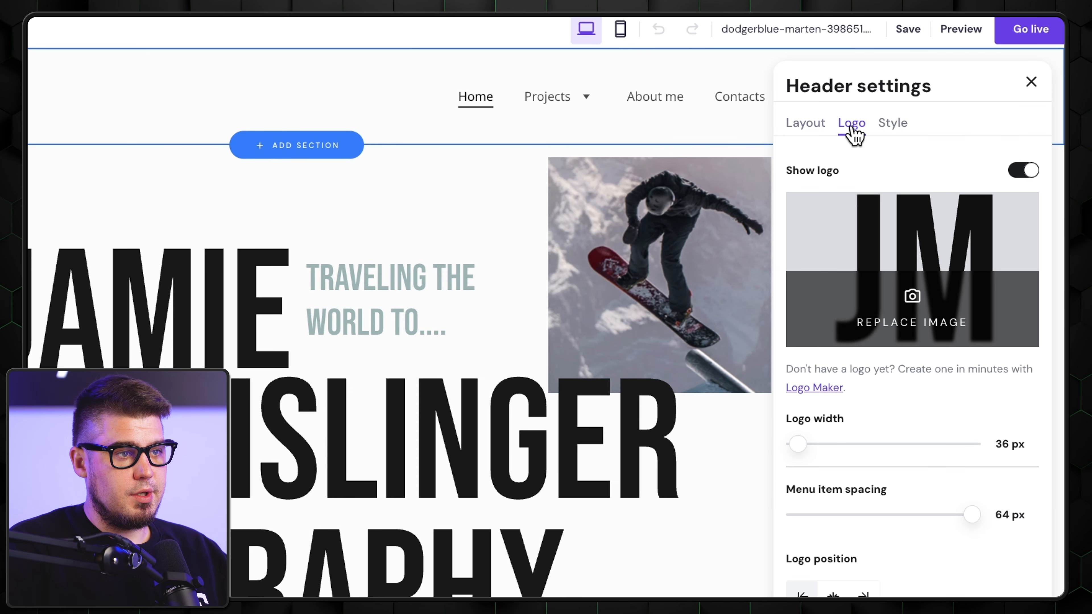
click(910, 301)
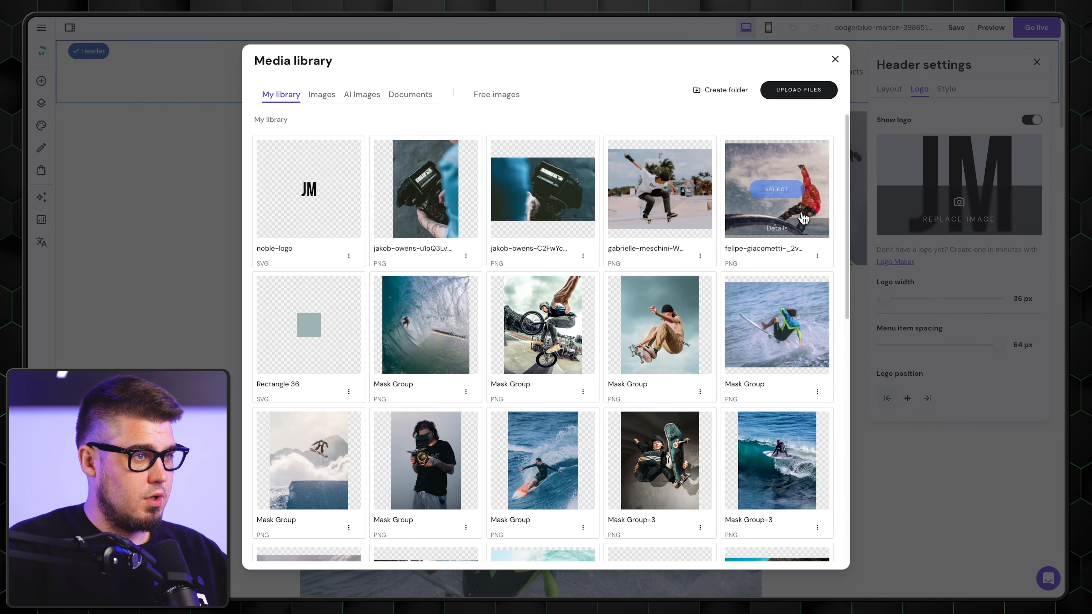
scroll(803, 218, down, 10)
scroll(803, 219, up, 10)
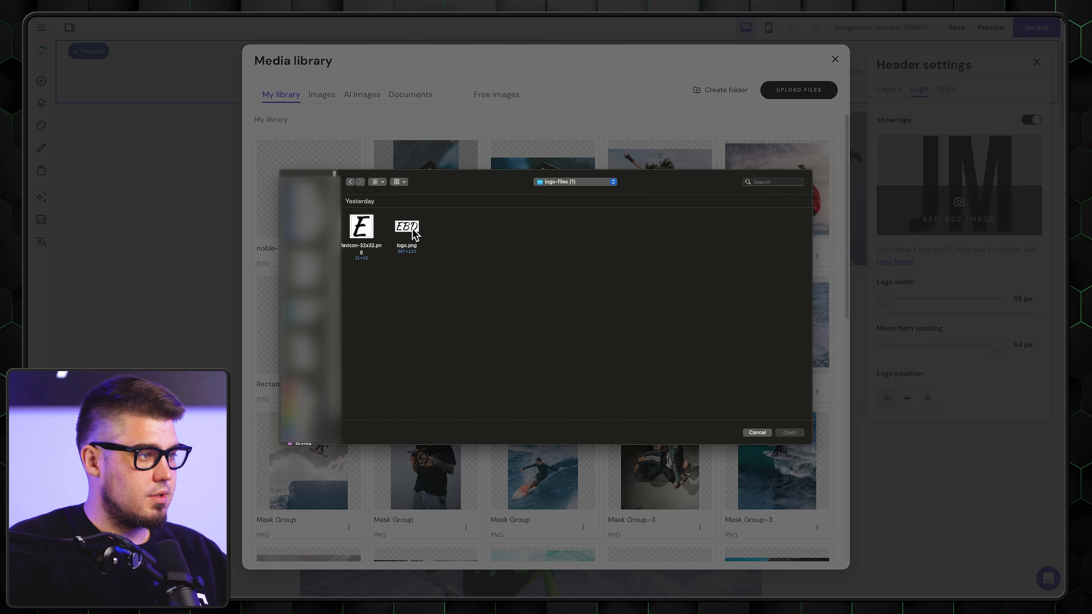
double_click(414, 232)
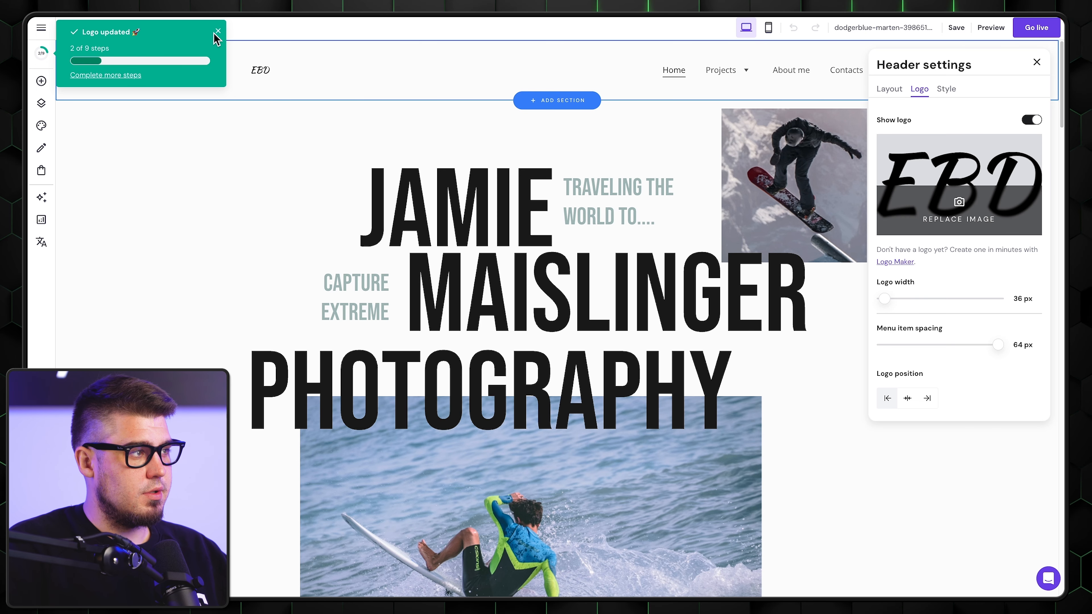
click(216, 31)
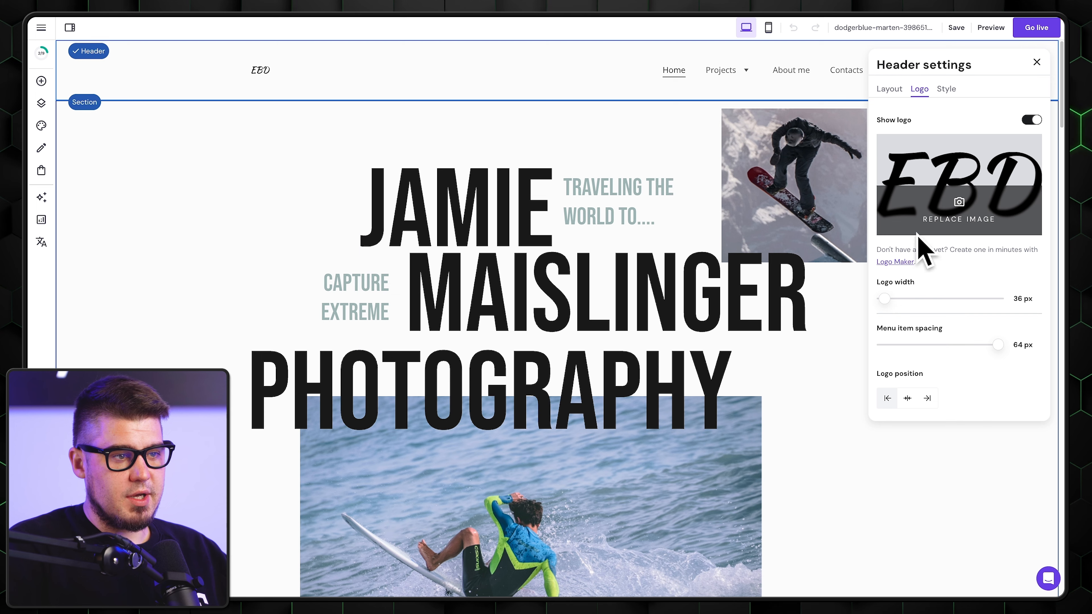
mouse_move(885, 300)
mouse_down()
mouse_move(928, 300)
mouse_move(895, 298)
mouse_up()
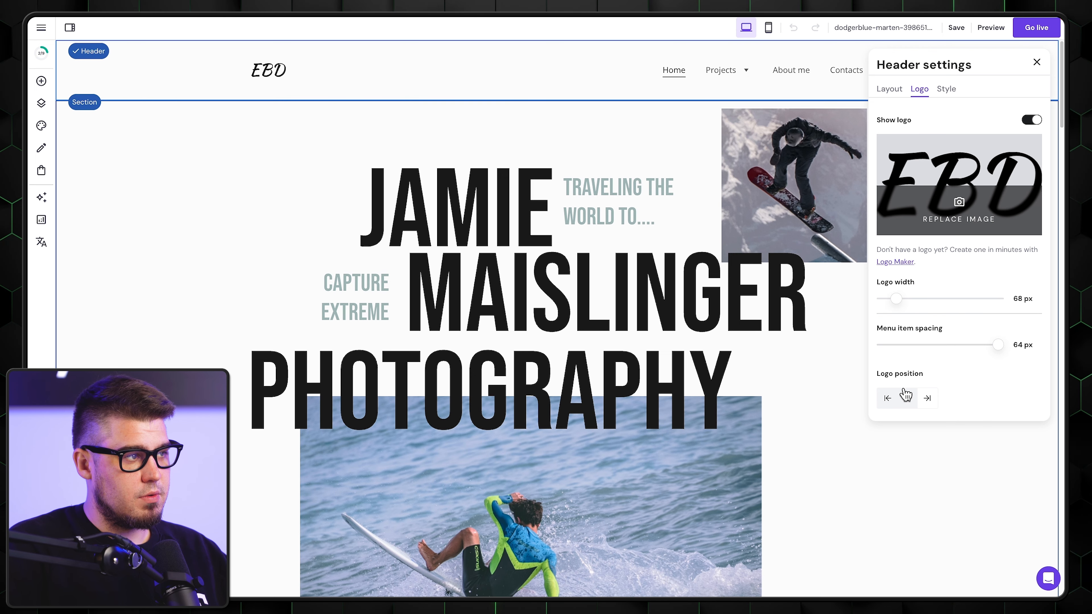
Try the centred and right-aligned logo positions in the header, restore left alignment and close the header settings
click(907, 397)
click(929, 399)
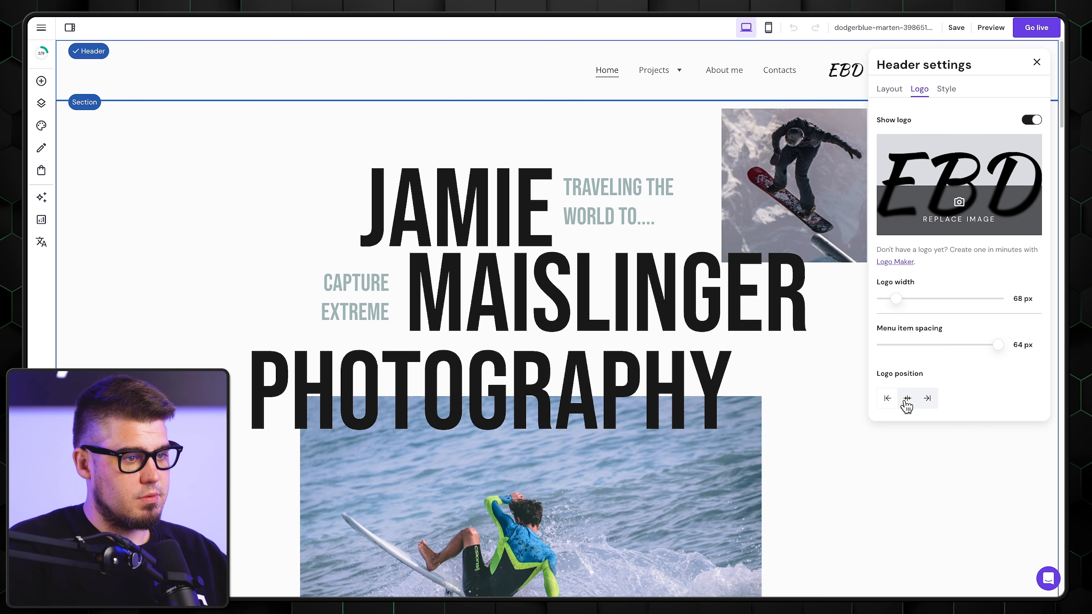
click(888, 401)
click(832, 209)
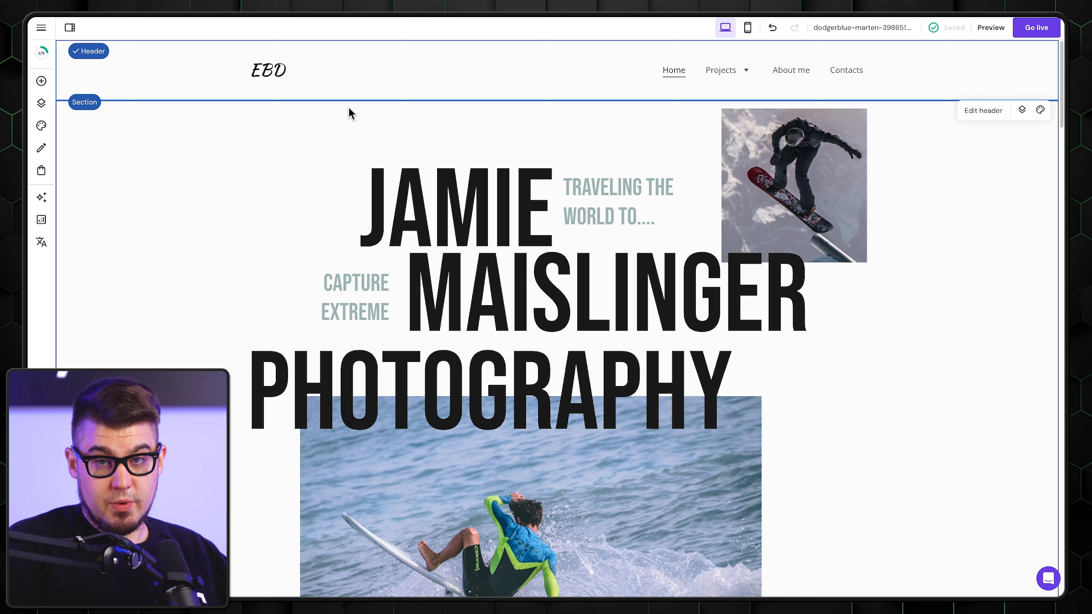
Open the AI logo maker and examine its icon, text and layout options and the available icon styles
click(41, 197)
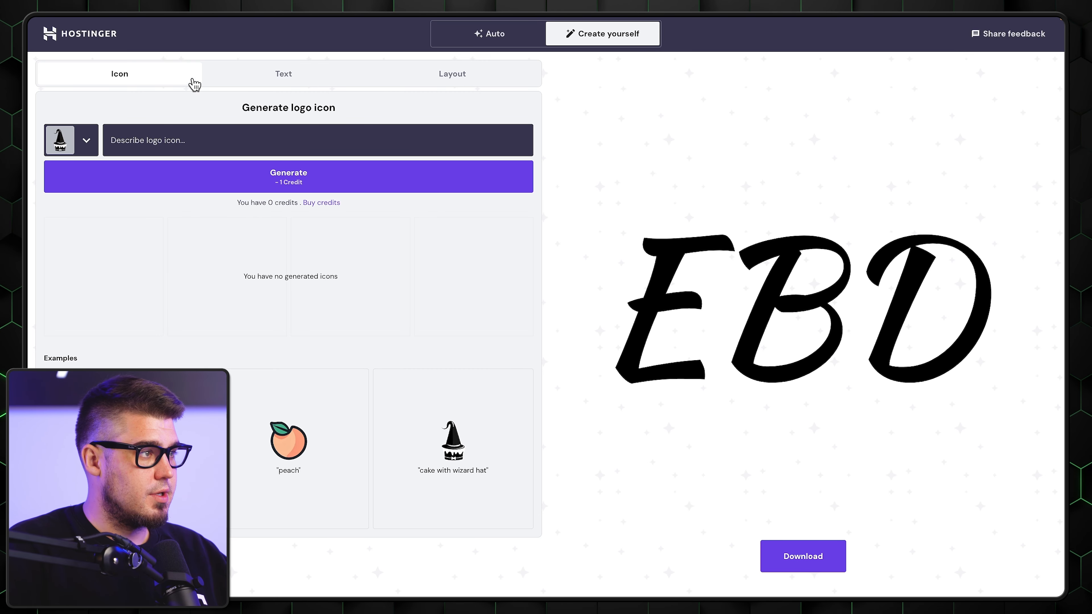
click(285, 74)
scroll(433, 353, down, 3)
scroll(432, 352, up, 3)
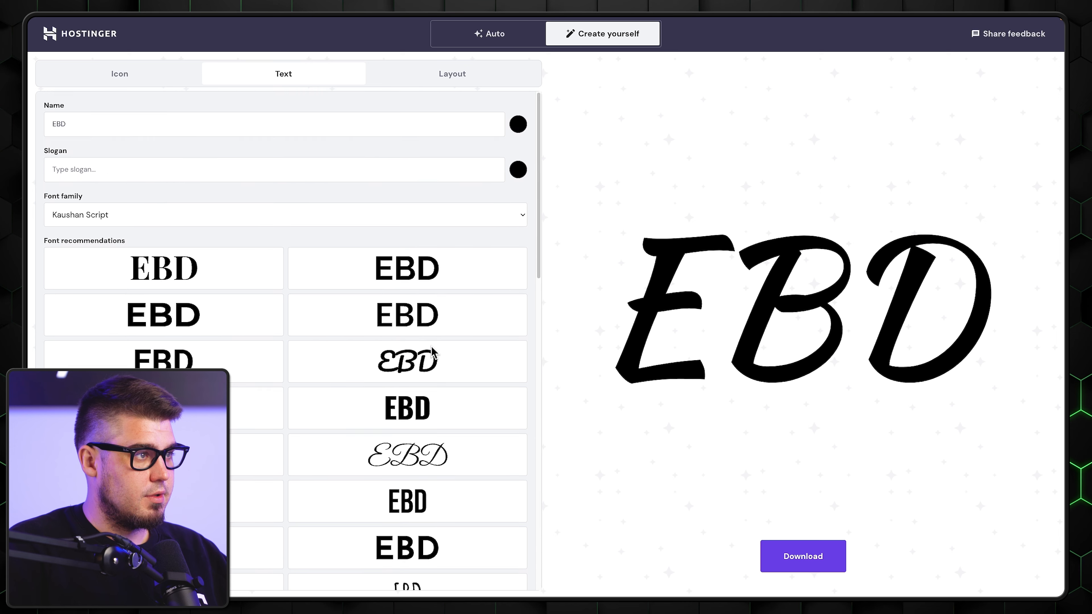
click(434, 78)
click(266, 68)
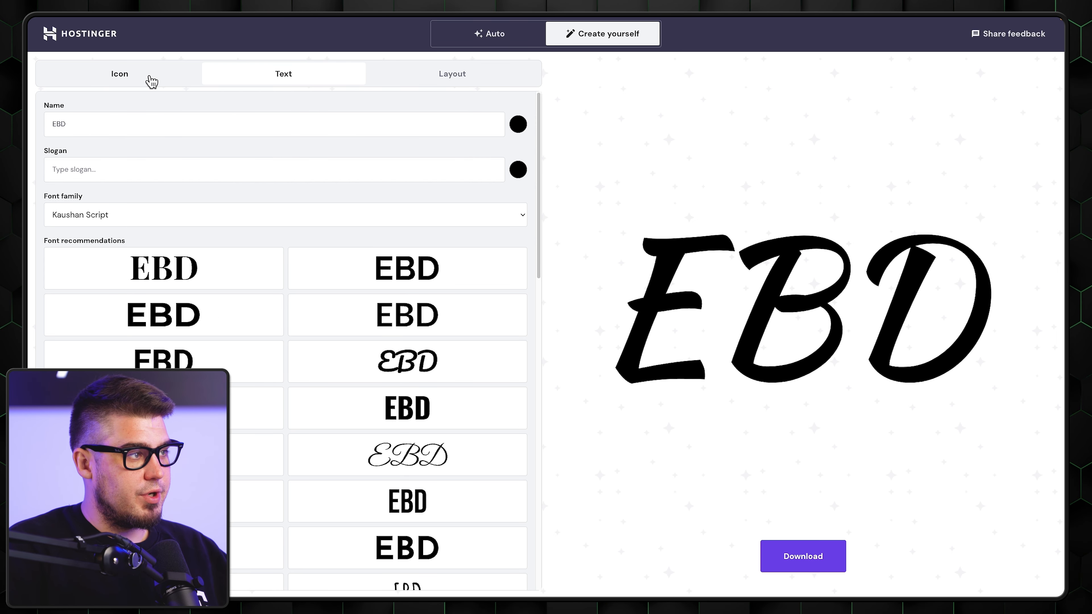
click(397, 82)
click(130, 73)
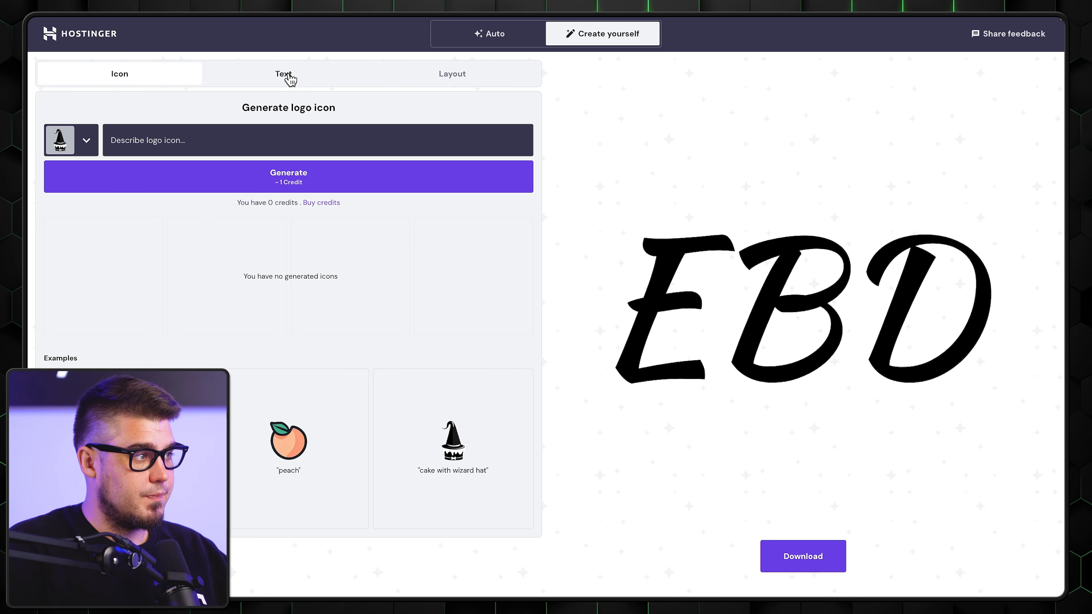
drag(235, 207, 302, 208)
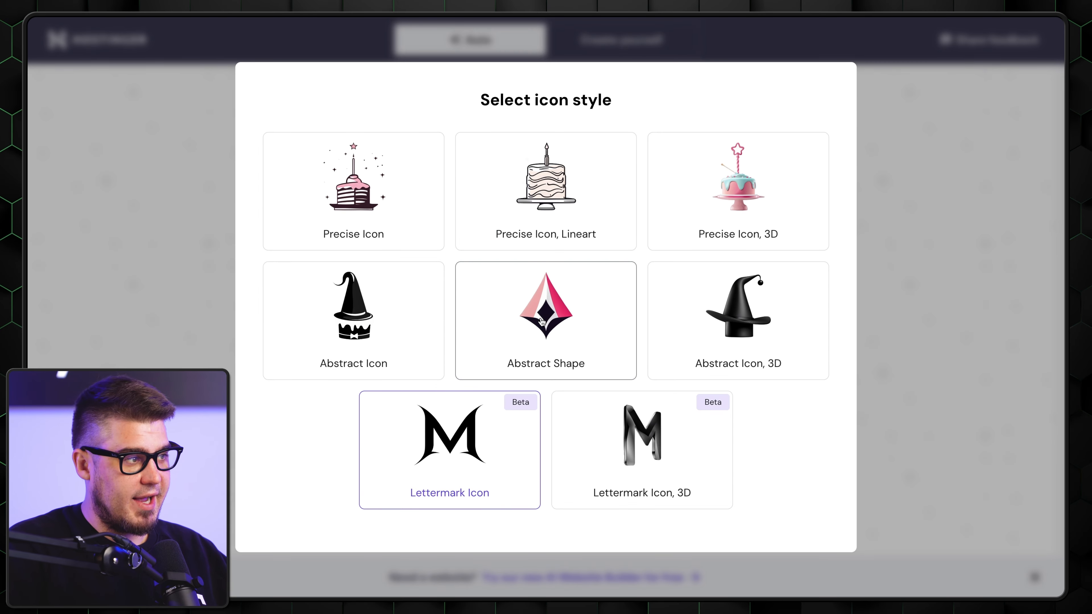
click(541, 321)
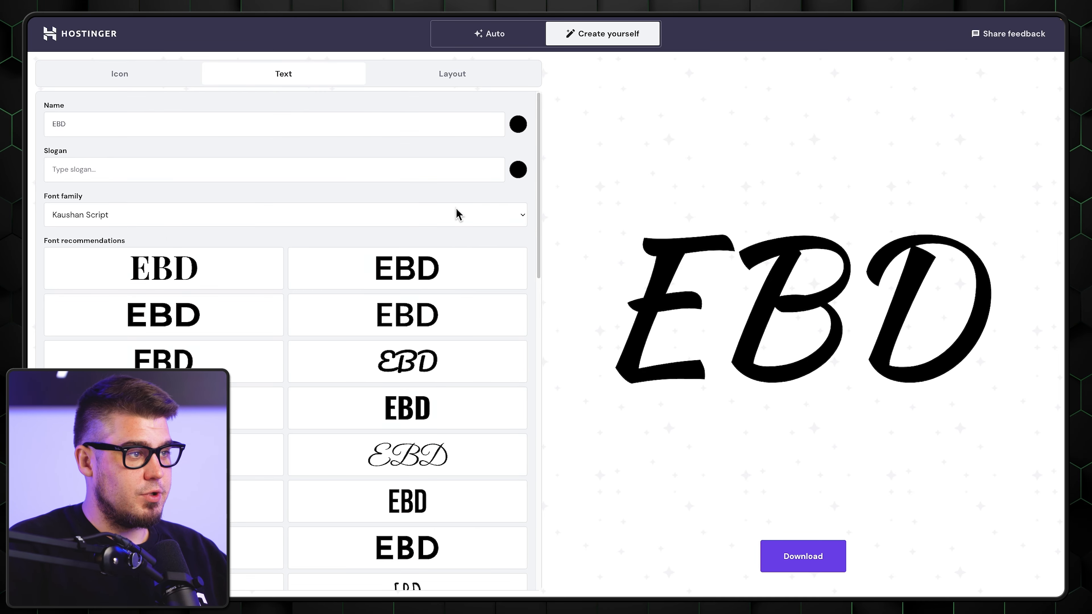
Look through the font recommendations for the EBD text logo and download the logo
scroll(458, 215, down, 10)
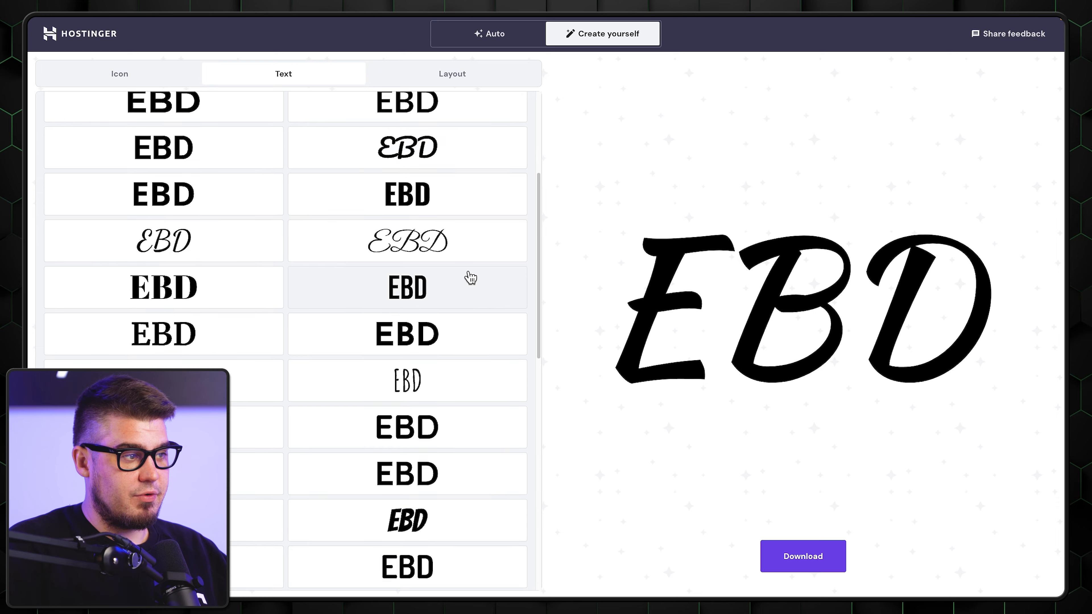
scroll(473, 338, up, 10)
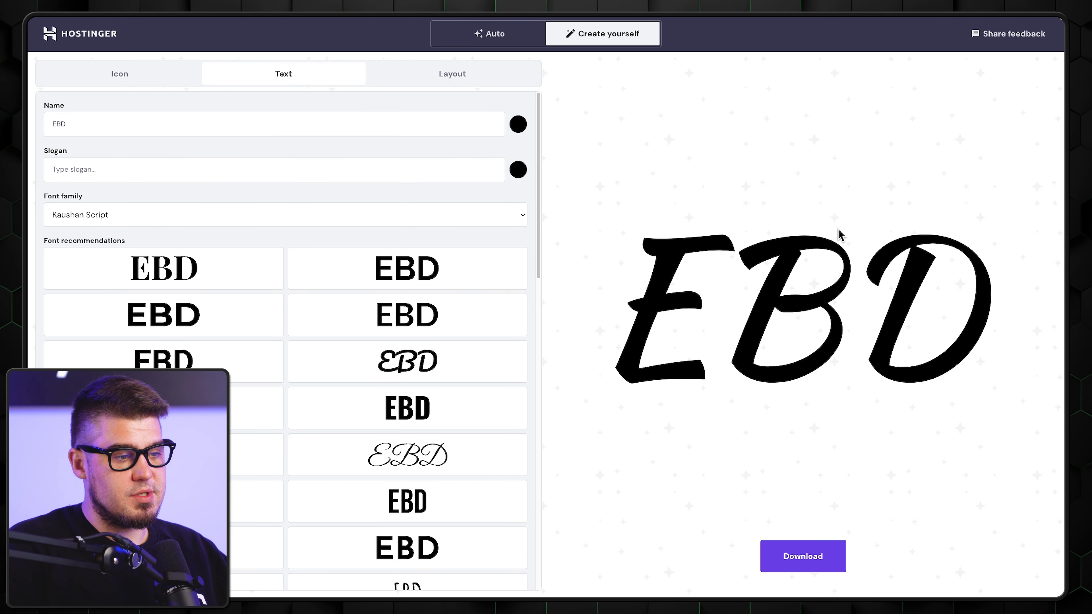
click(814, 552)
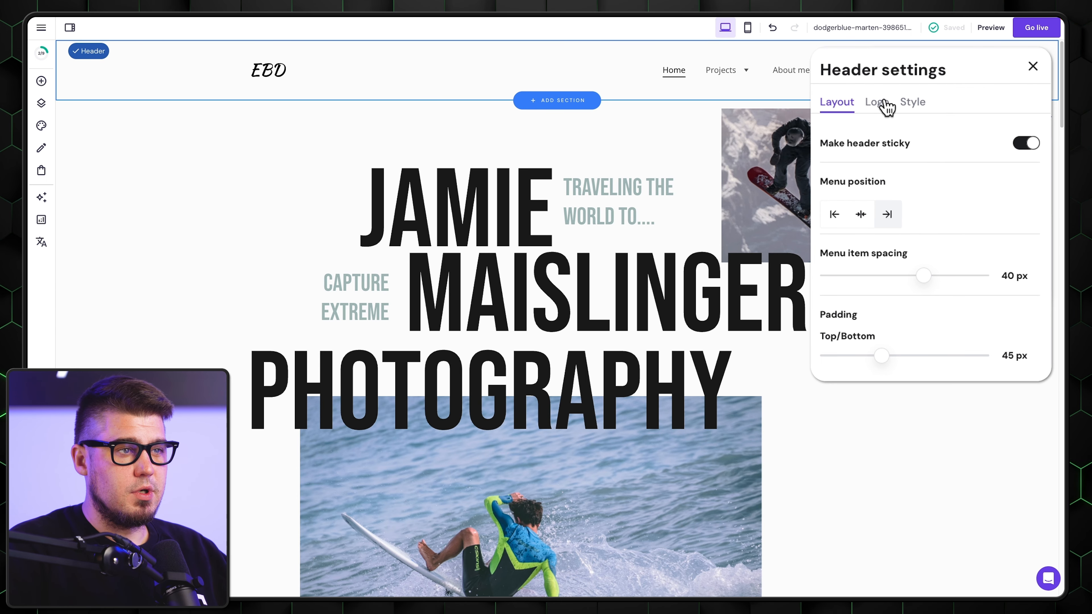
In the header's logo settings, set the menu item spacing to 14 px and the logo width to 53 px
click(907, 96)
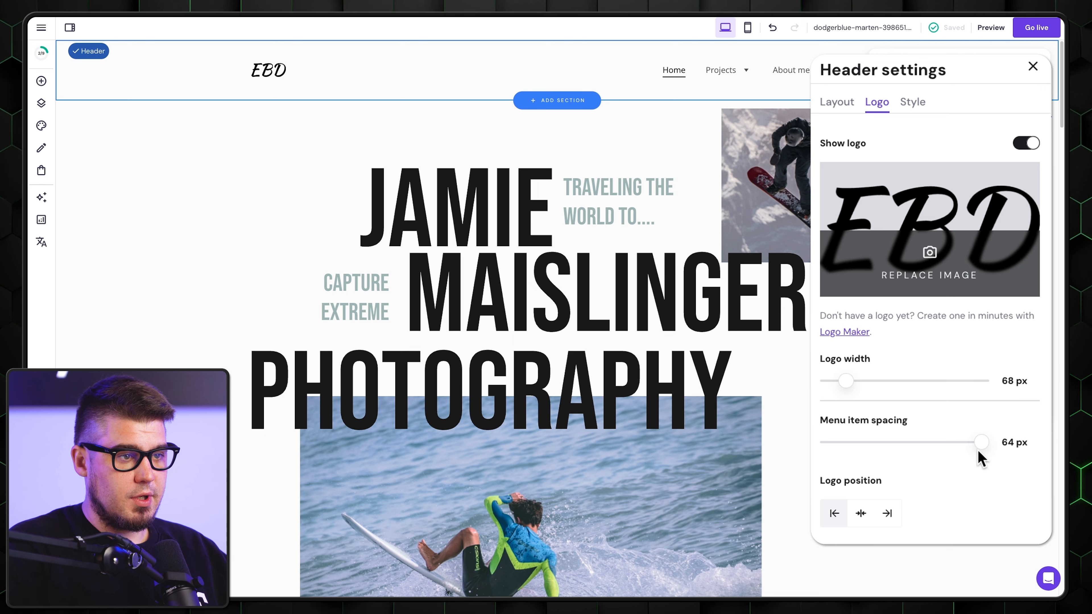
drag(979, 443, 859, 443)
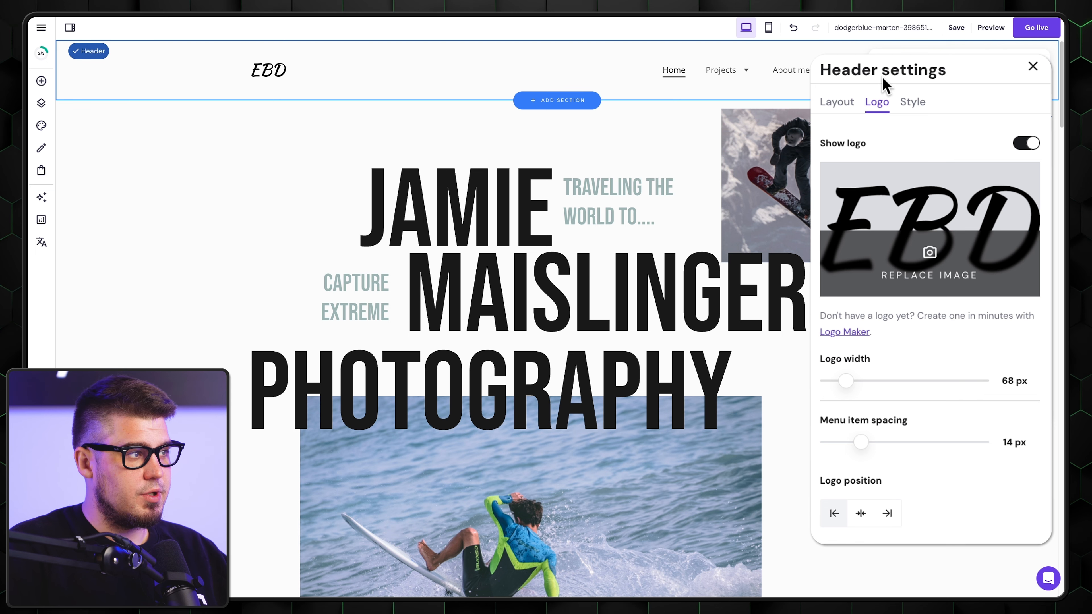
drag(850, 380, 839, 380)
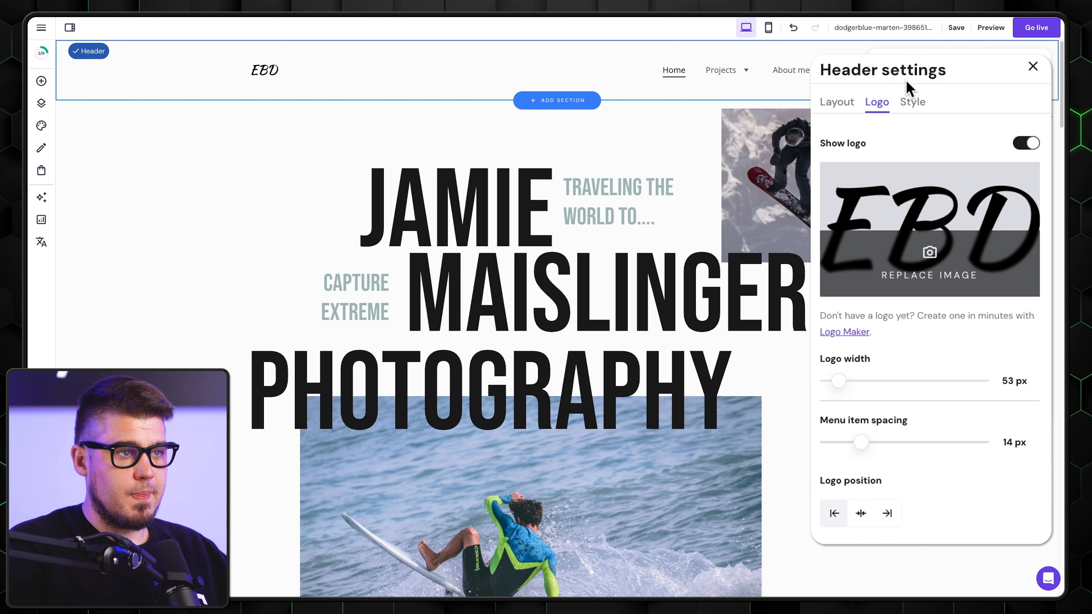
Centre the header menu, with 64 px menu item spacing and 15 px top/bottom padding
click(911, 102)
click(837, 102)
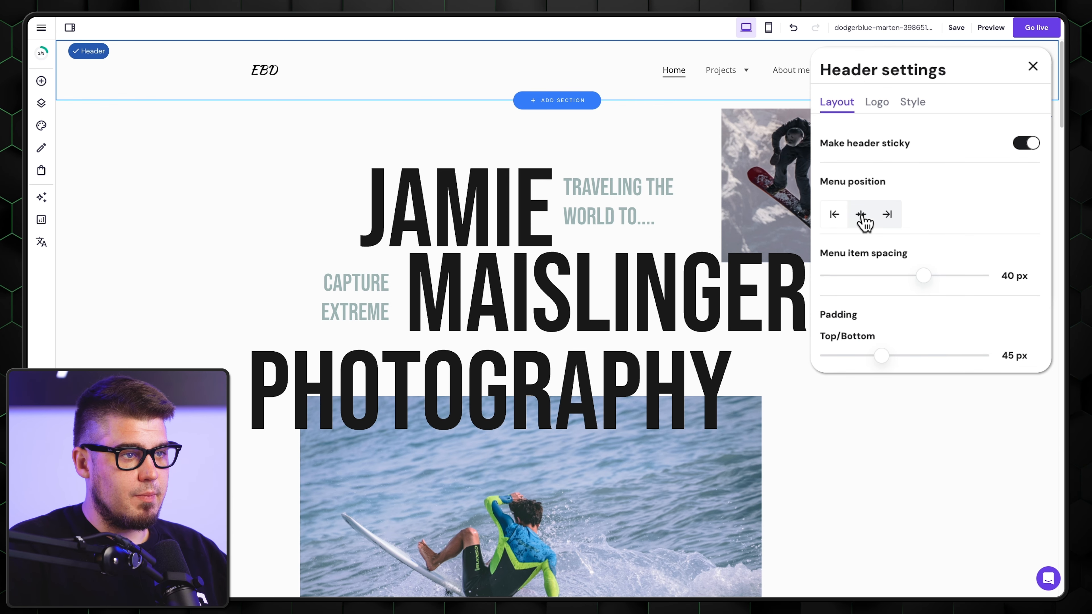
click(860, 215)
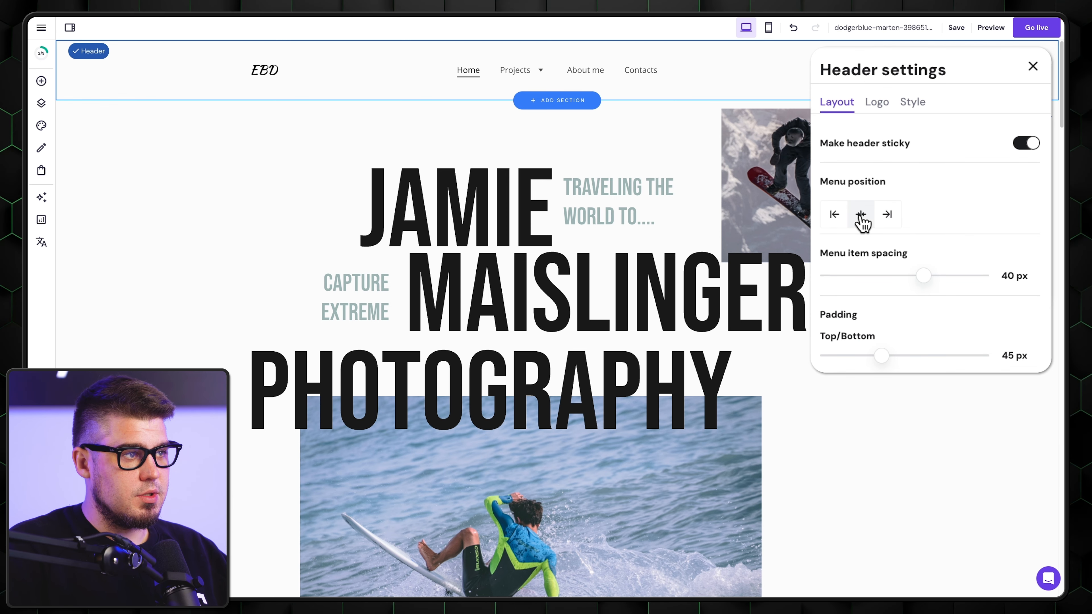
drag(921, 273, 1008, 276)
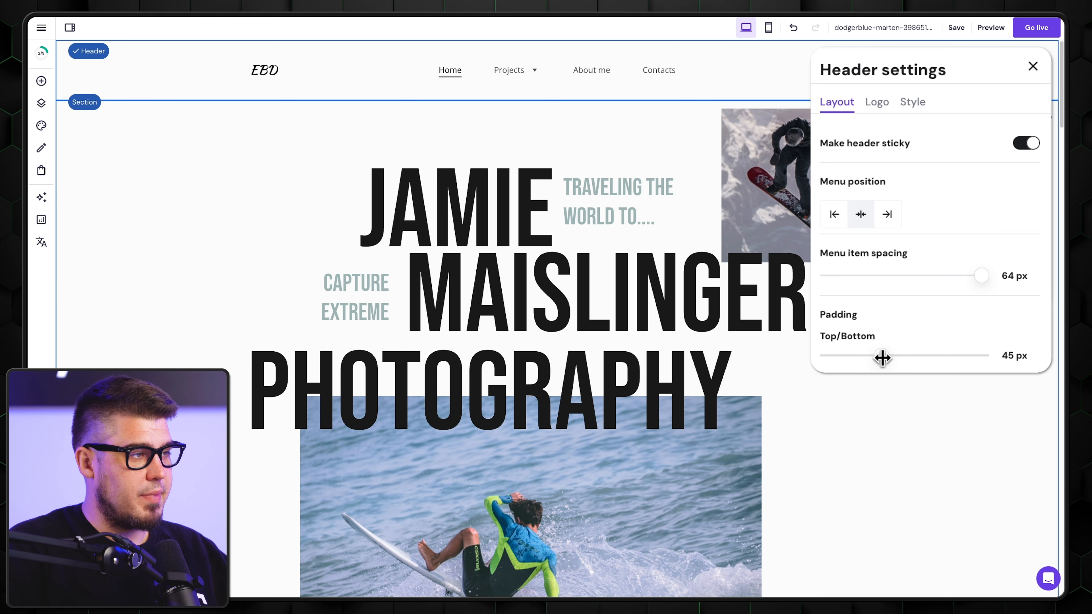
drag(881, 356, 845, 357)
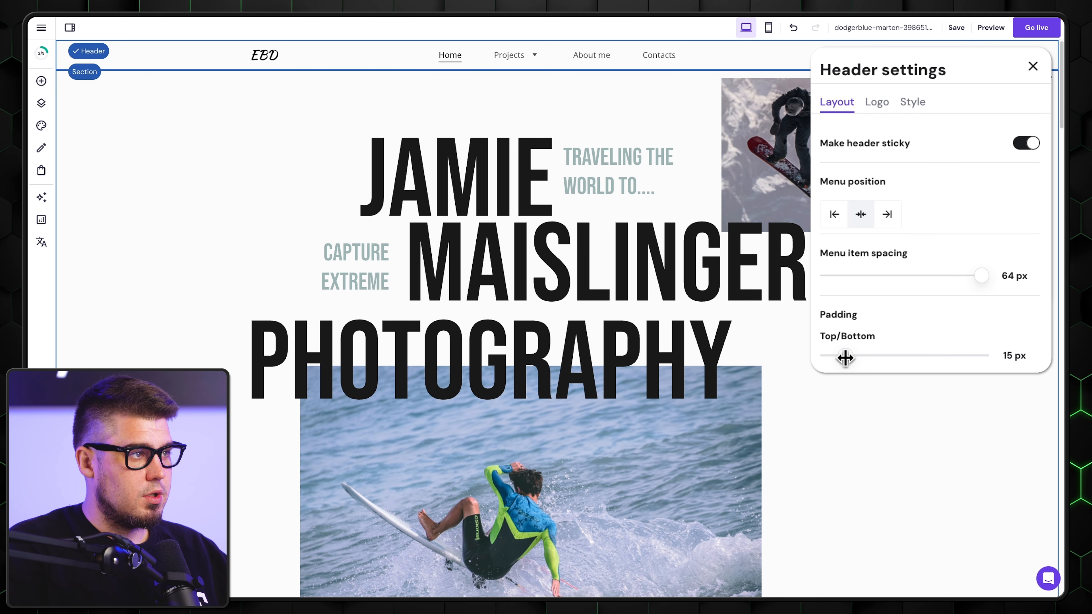
Turn on the social icons in the header's style settings
click(911, 107)
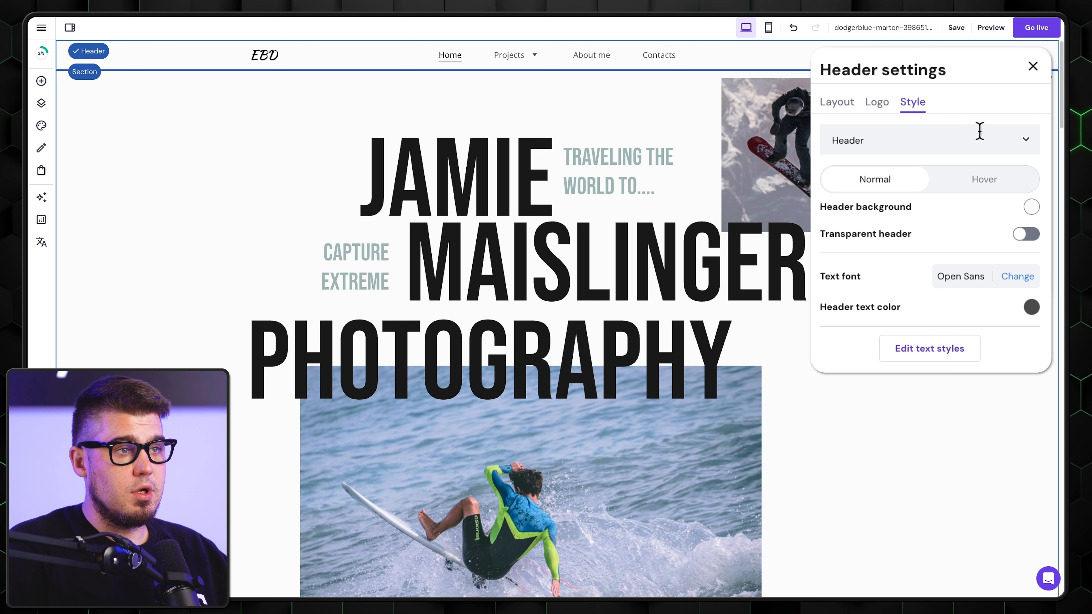
click(1018, 139)
click(858, 202)
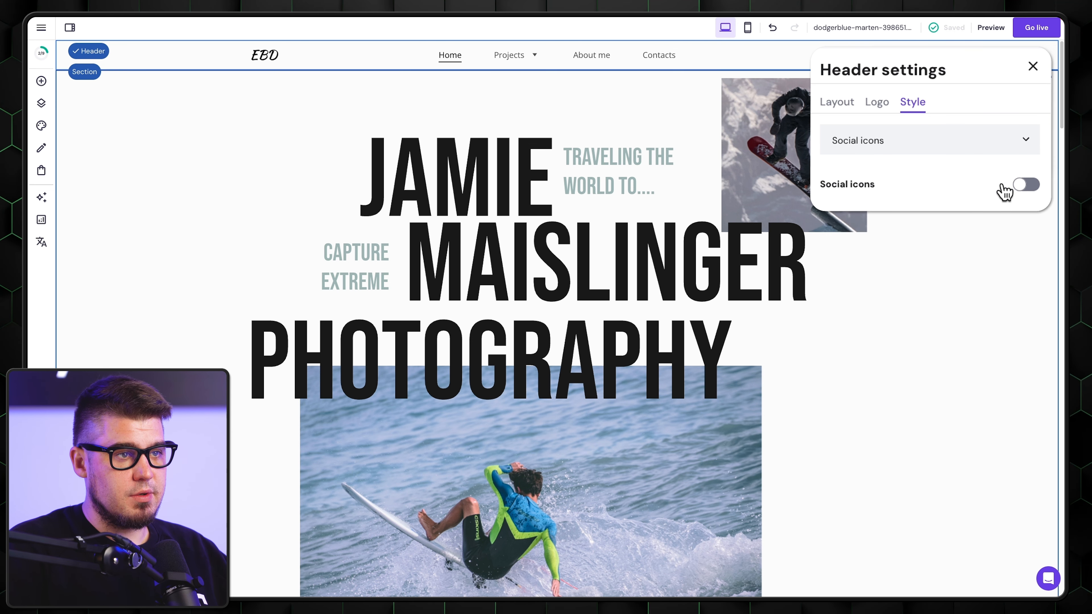
click(1028, 185)
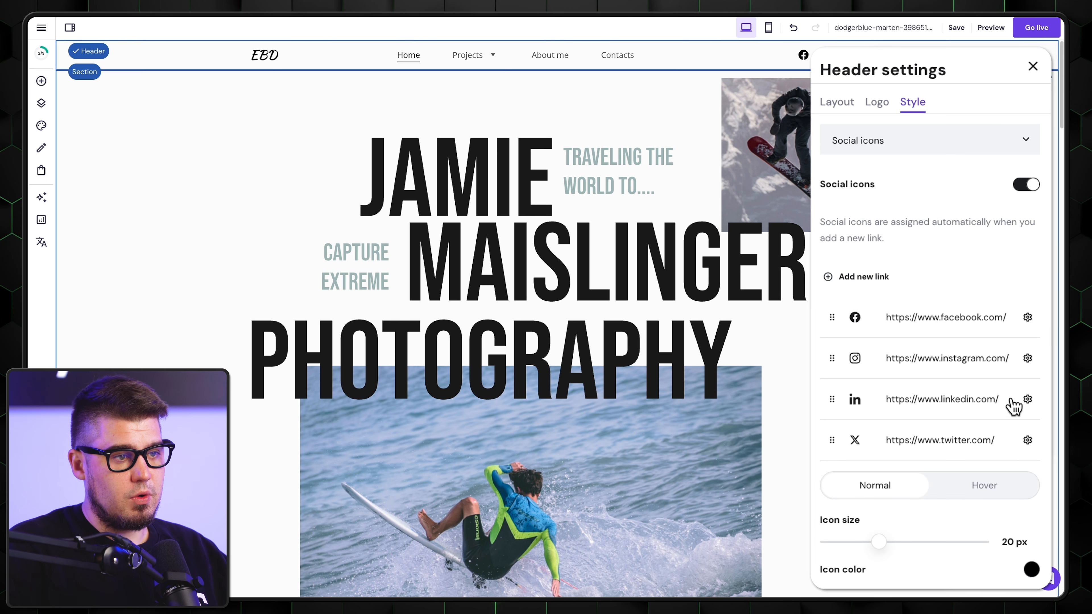
Remove the Twitter and LinkedIn links from the header's social icons
click(1026, 441)
click(1017, 493)
click(1027, 399)
click(1019, 453)
click(968, 360)
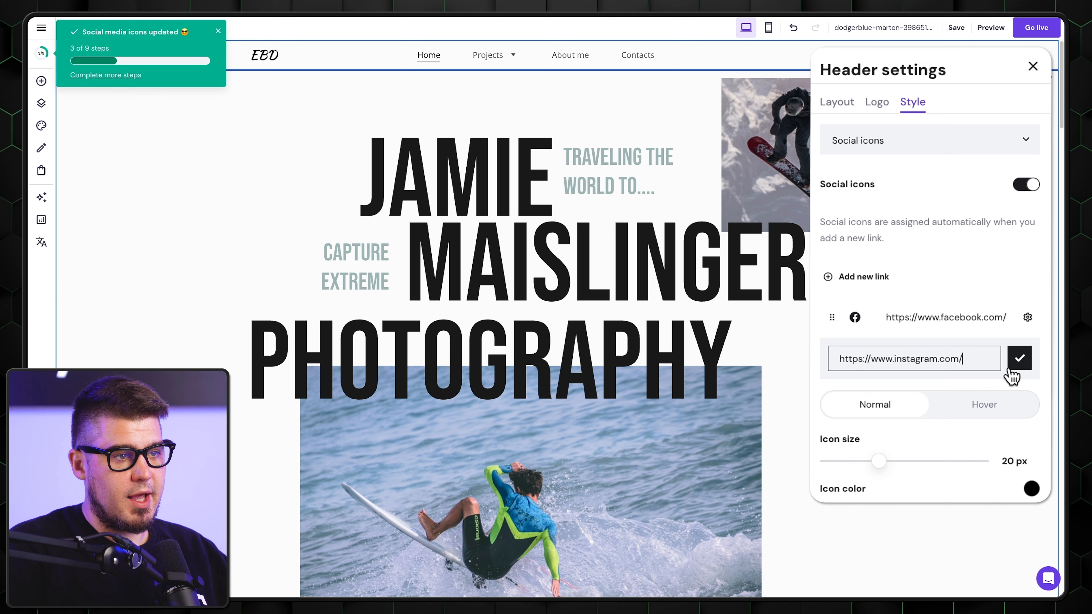
click(1005, 323)
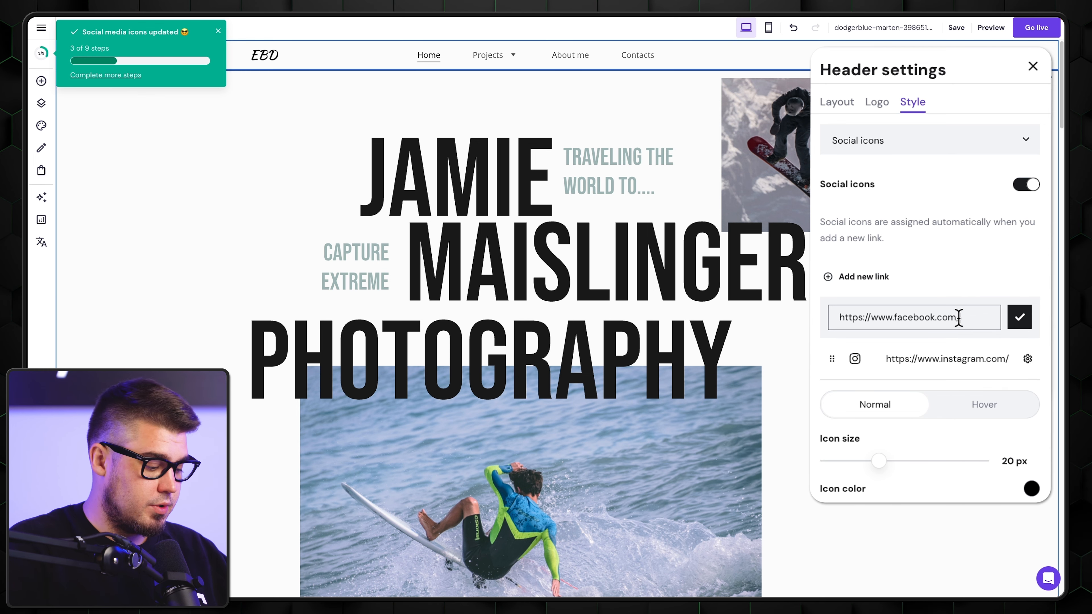
text(edbphot)
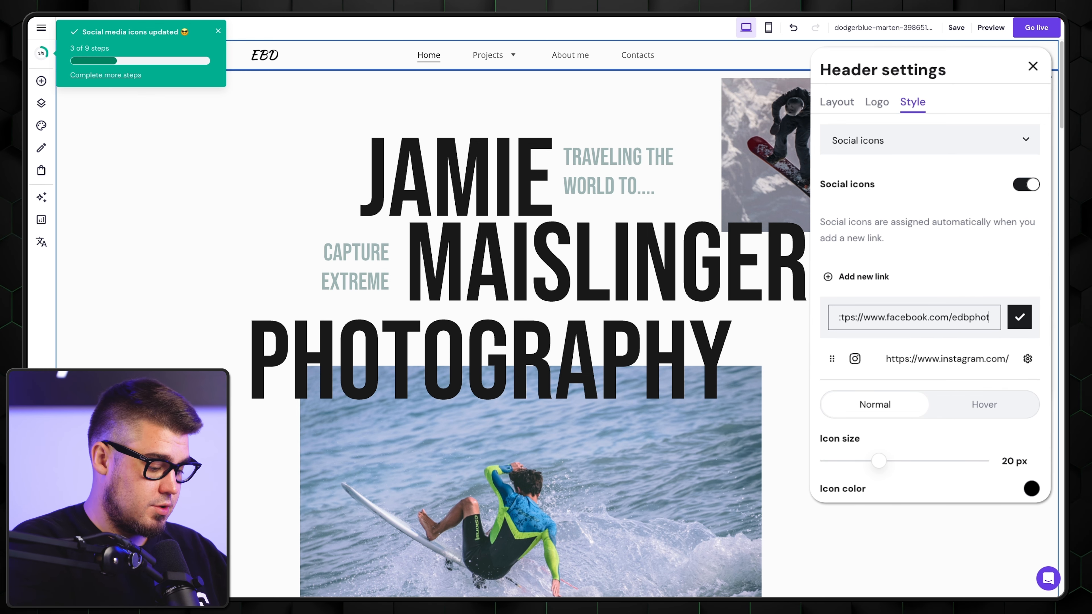
text(osmelin)
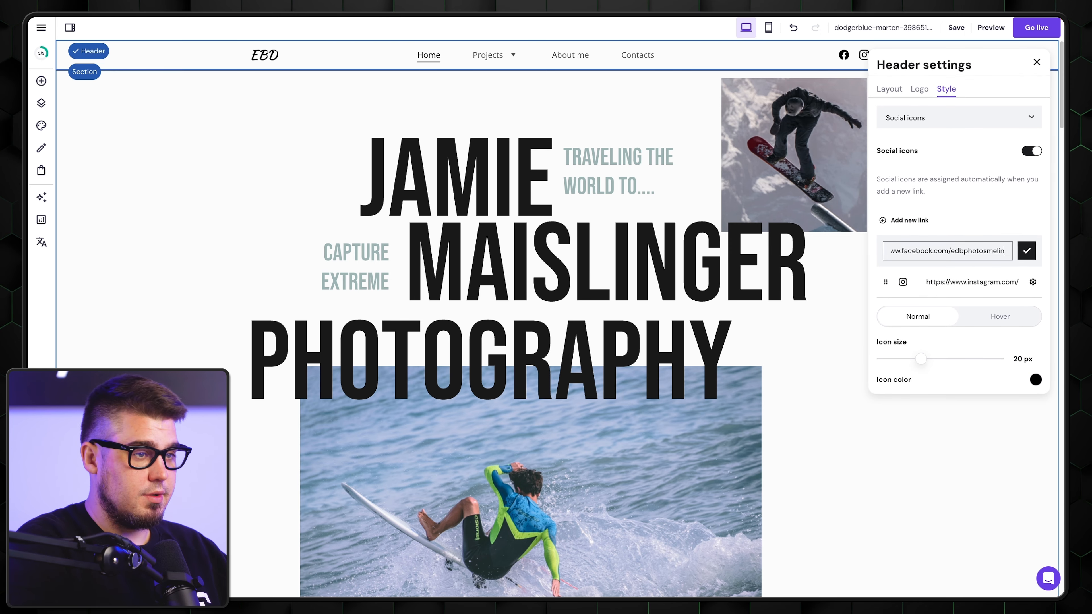
click(1026, 250)
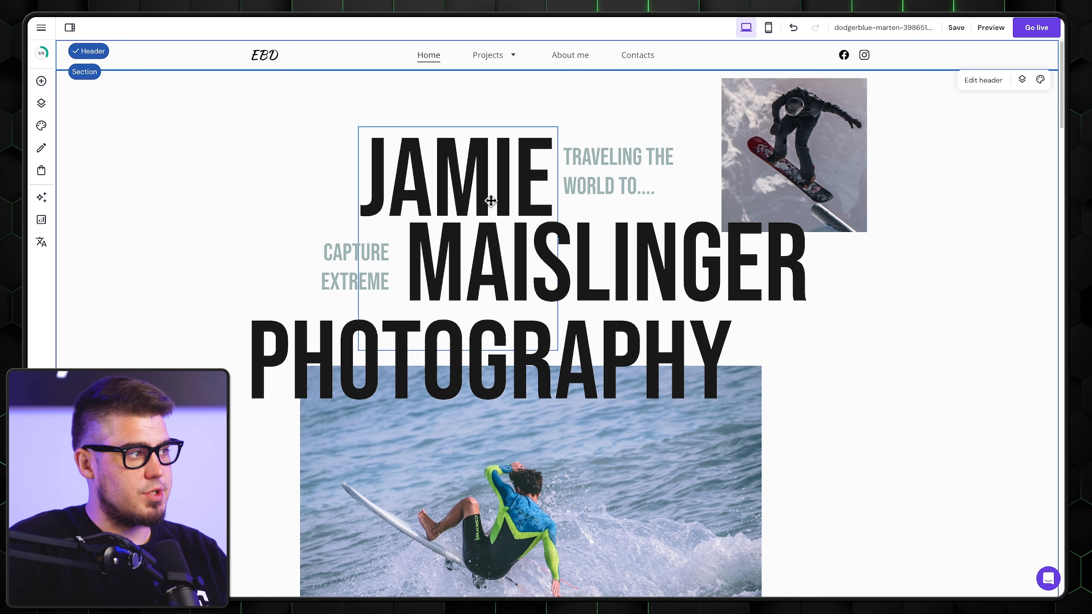
Upload six JPG photos to the media library and replace the hero section's snowboarder image with the dark alley photo
click(826, 168)
click(826, 169)
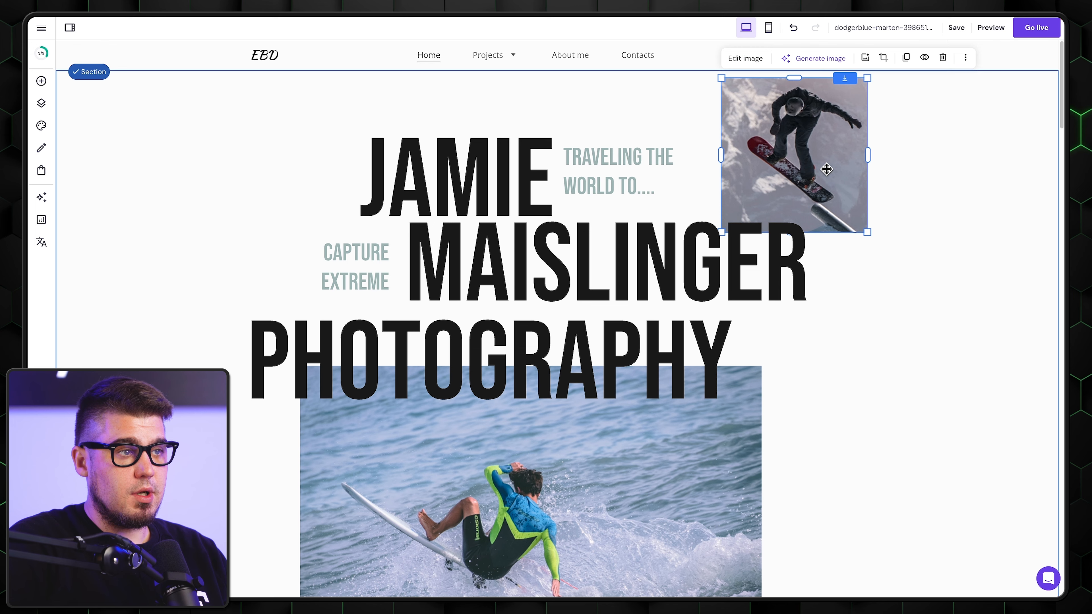
click(627, 564)
click(799, 148)
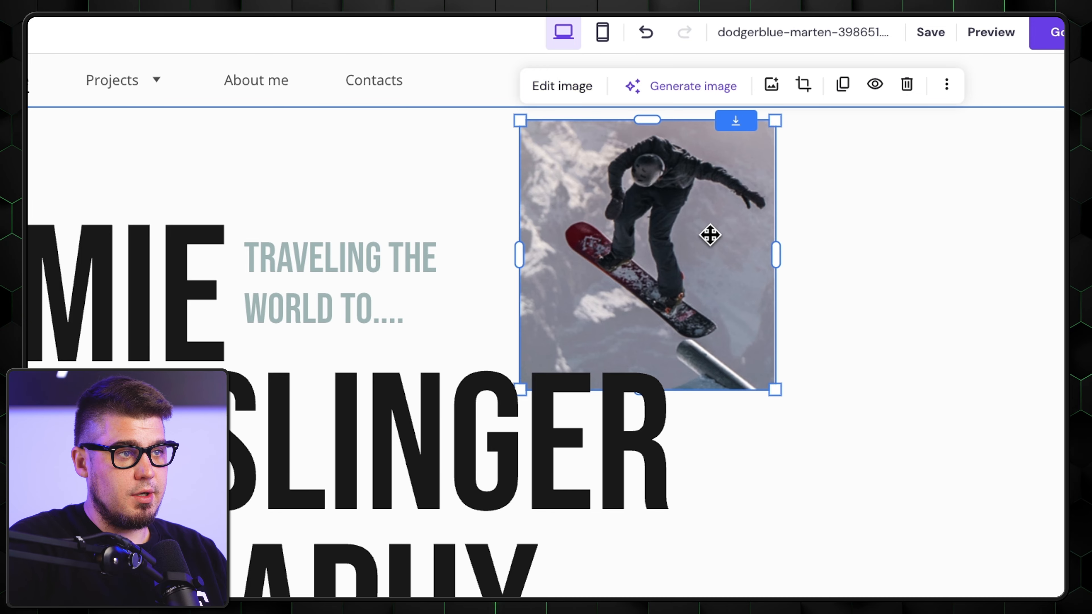
click(772, 85)
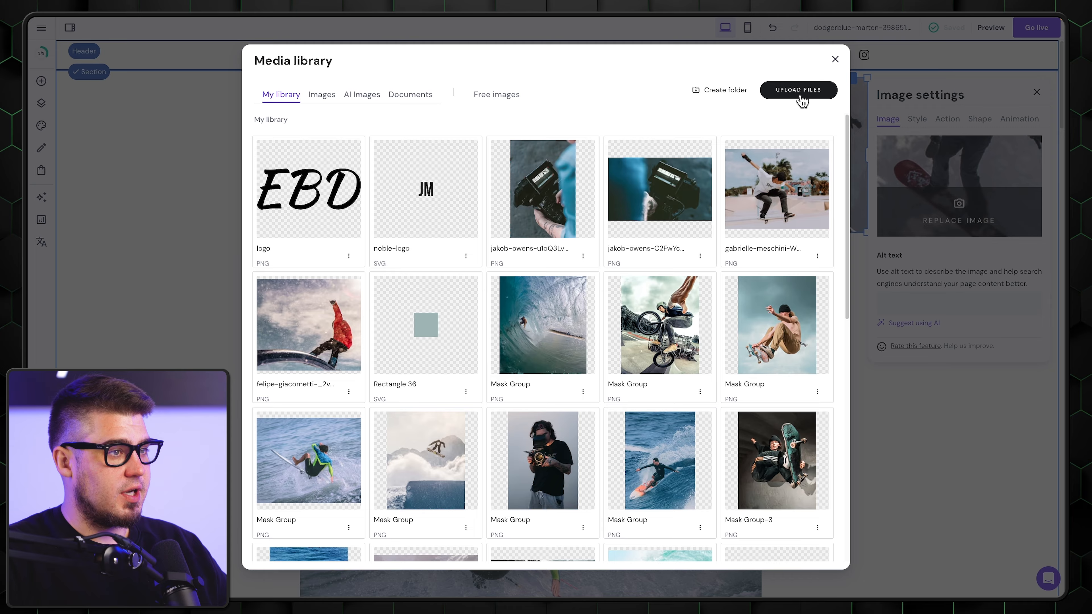
click(800, 91)
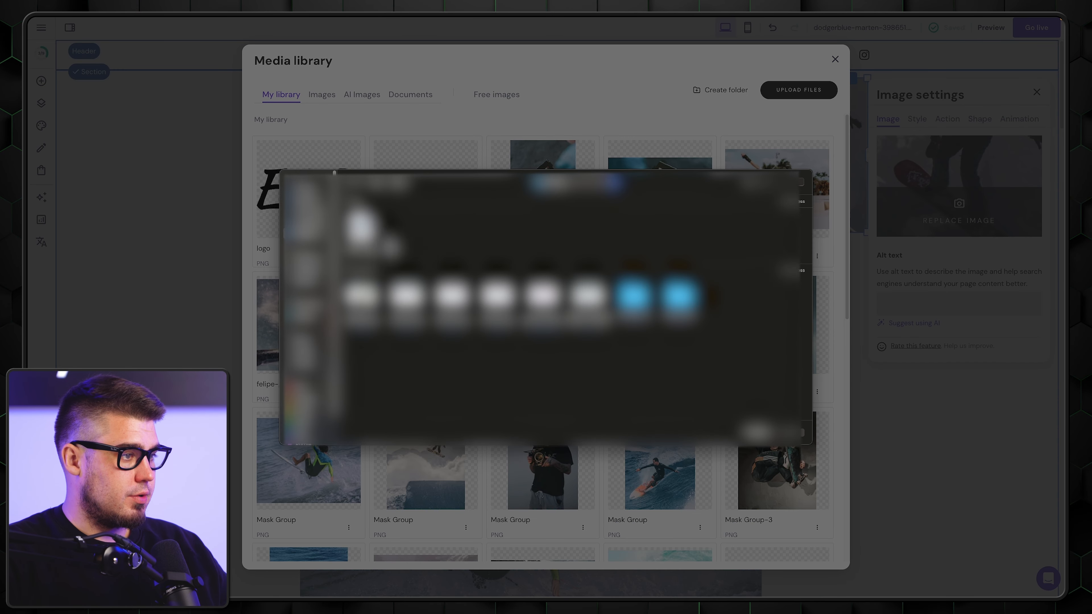
click(317, 224)
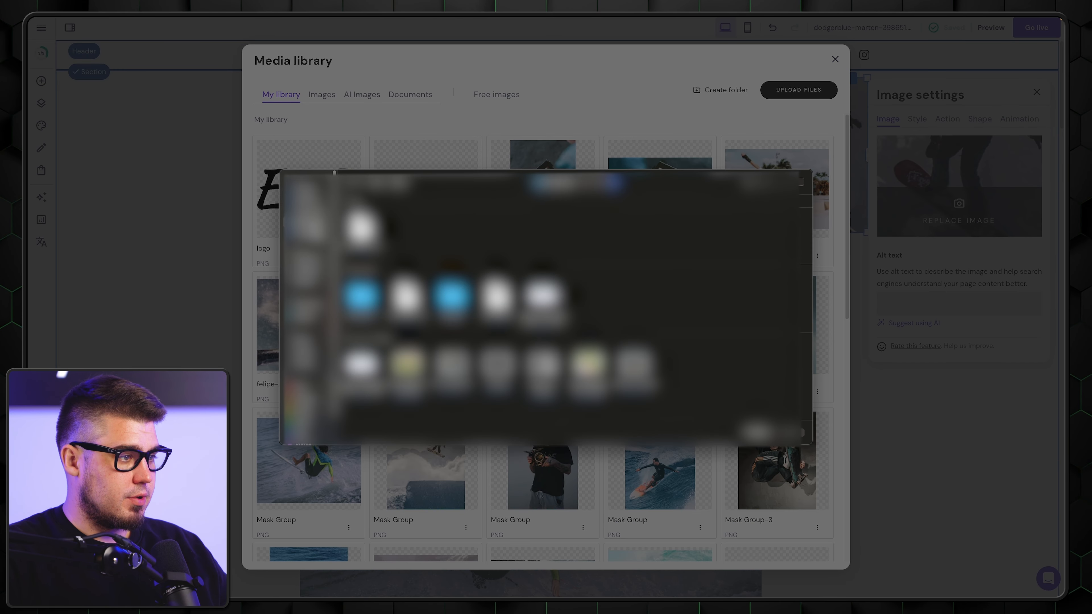
drag(691, 409, 396, 353)
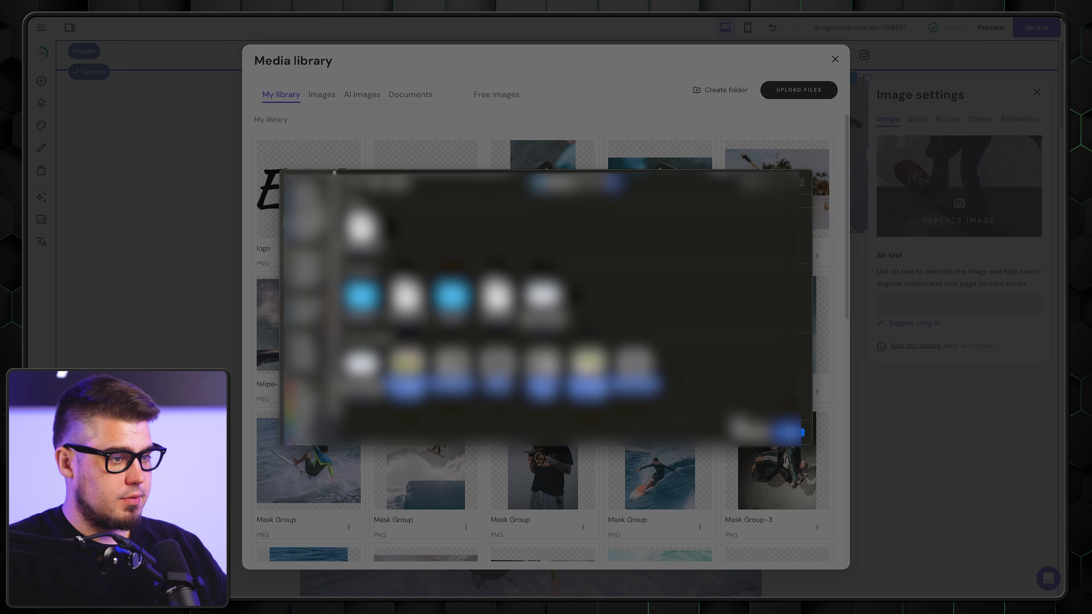
click(788, 433)
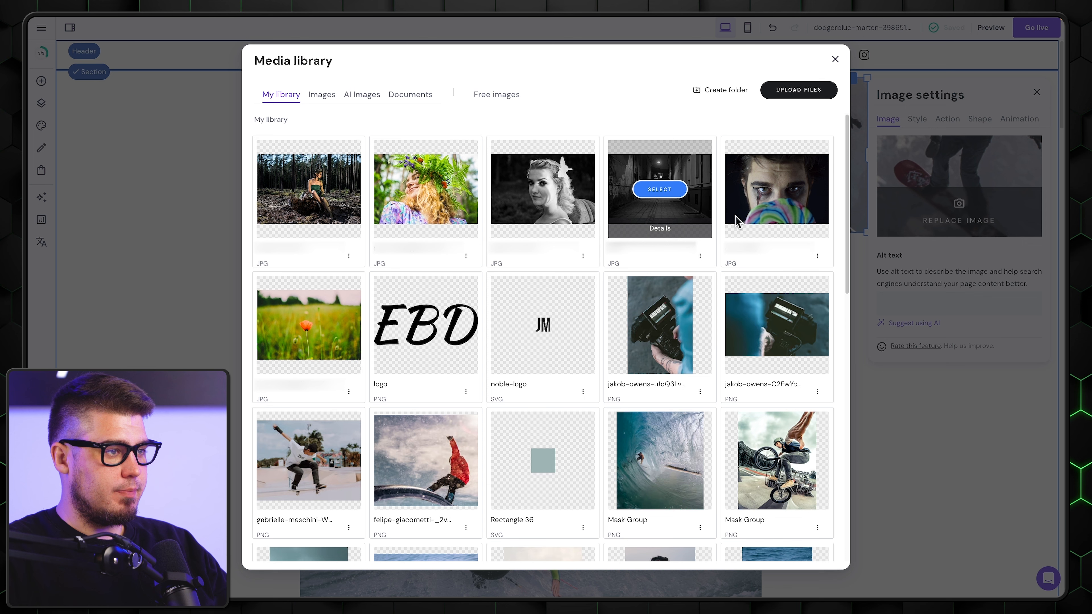
mouse_move(640, 187)
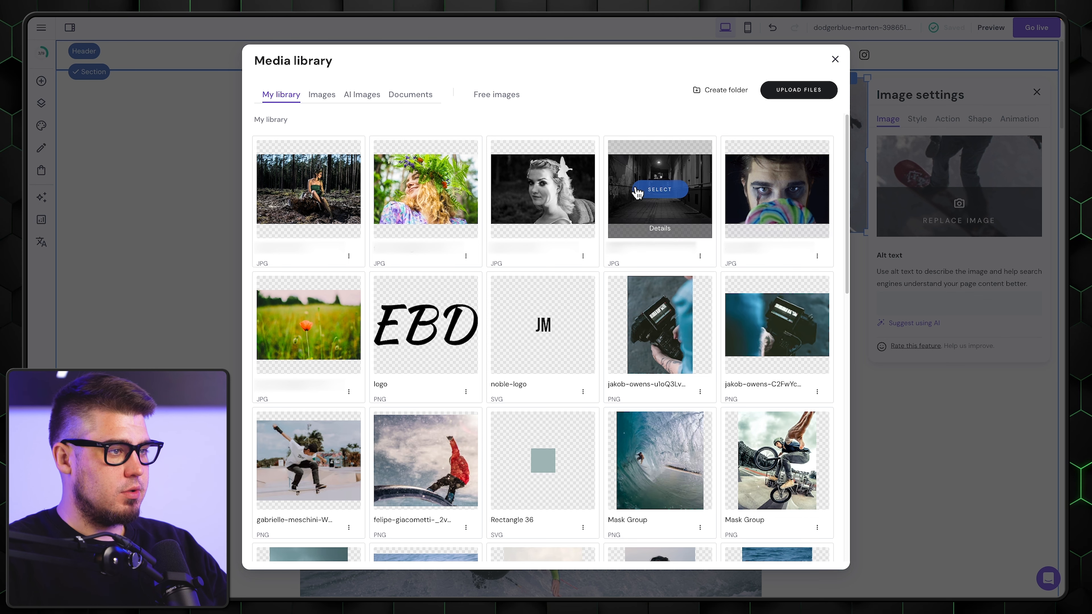
click(653, 191)
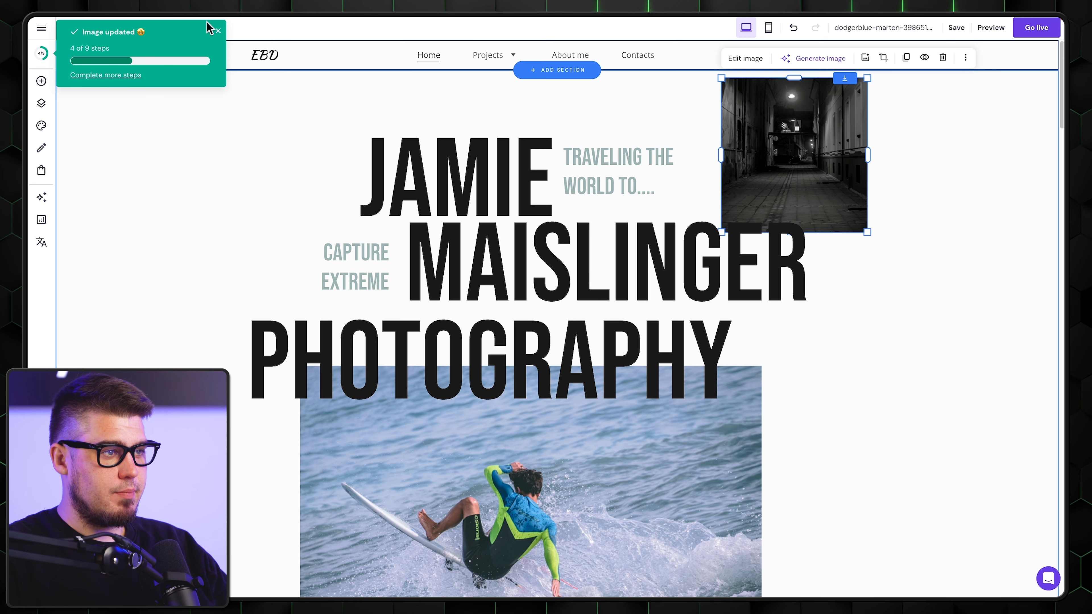
Widen the dark alley photo in the hero section by extending its left side toward the grey tagline text
click(217, 31)
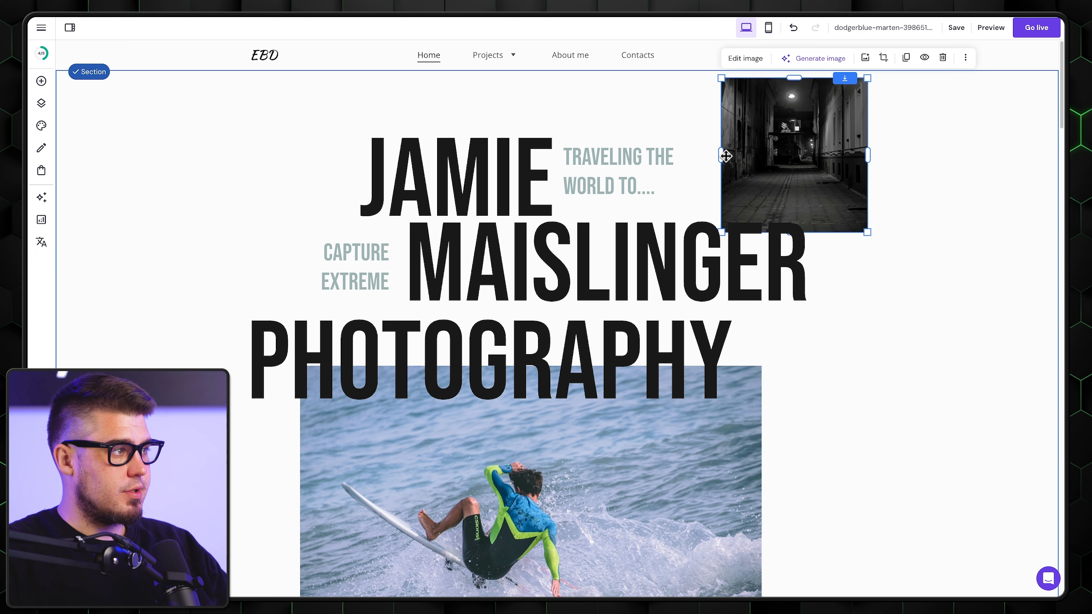
drag(724, 157, 608, 160)
mouse_move(867, 233)
mouse_down()
mouse_move(873, 224)
mouse_move(848, 232)
mouse_up()
drag(773, 165, 775, 167)
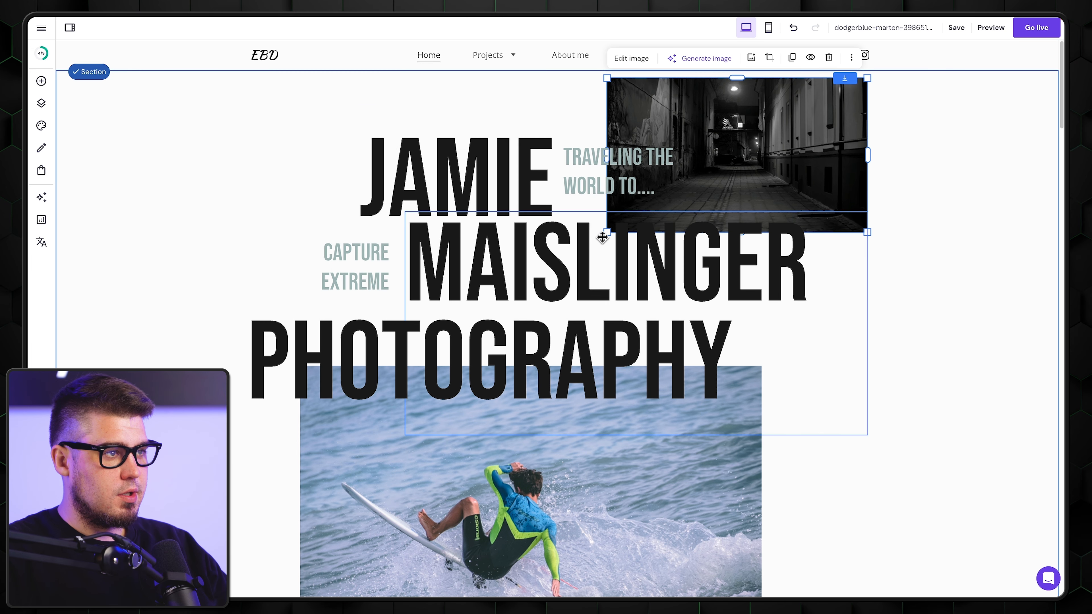
drag(605, 129, 602, 129)
Replace the hero's surfer image with the photo of the woman in a fern wreath and shorten it to a wide strip
click(651, 523)
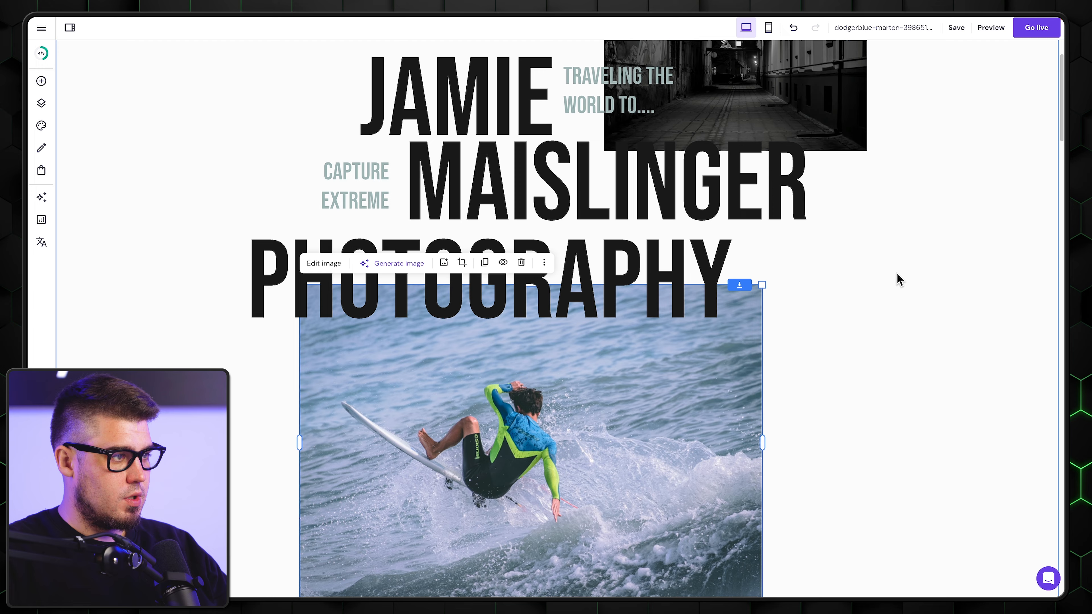
scroll(687, 465, down, 2)
drag(530, 507, 525, 360)
scroll(593, 373, up, 1)
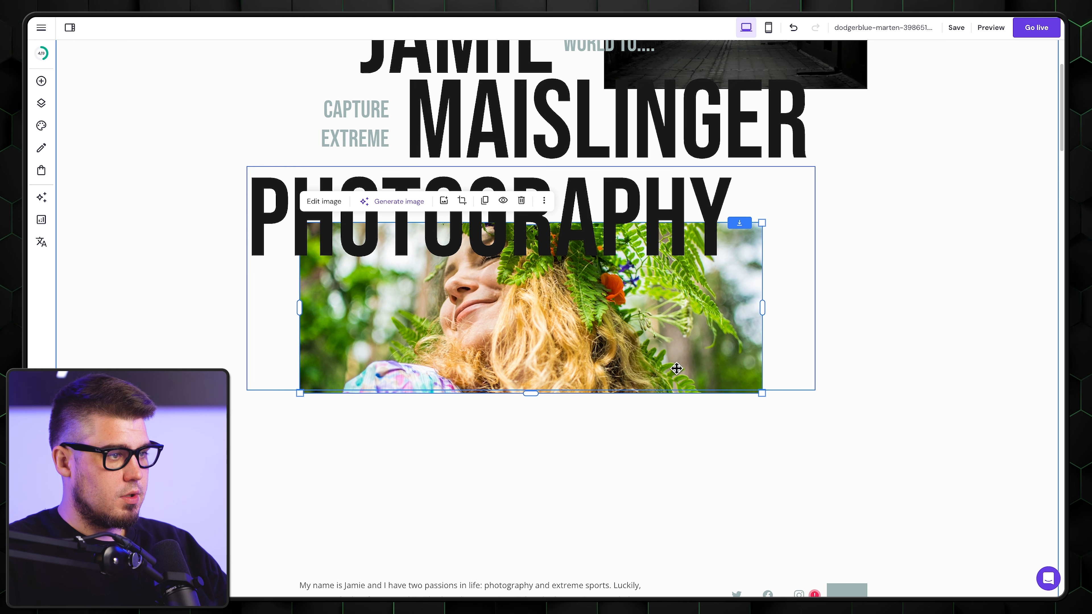
Reposition the PHOTOGRAPHY heading over the upper part of the woman's photo and send it to the back
click(638, 228)
drag(640, 228, 587, 265)
click(870, 324)
click(519, 235)
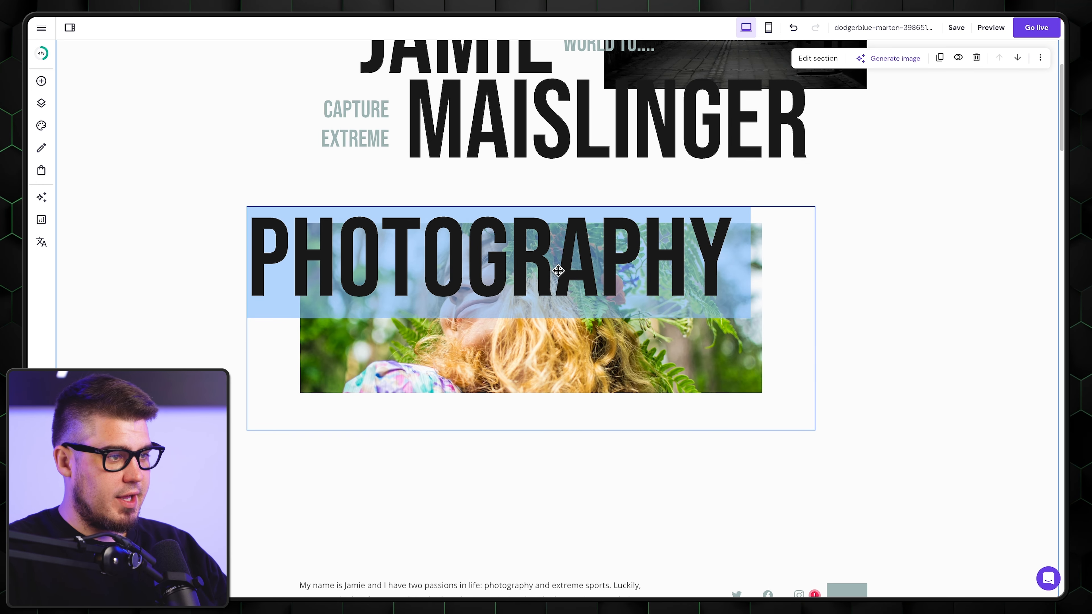
drag(519, 235, 673, 212)
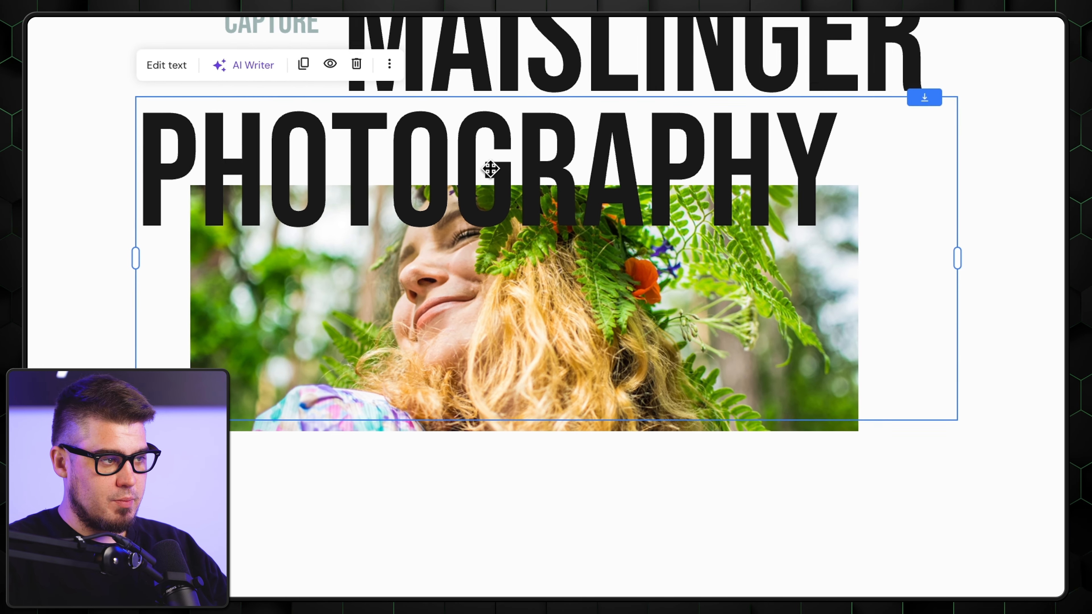
right_click(507, 211)
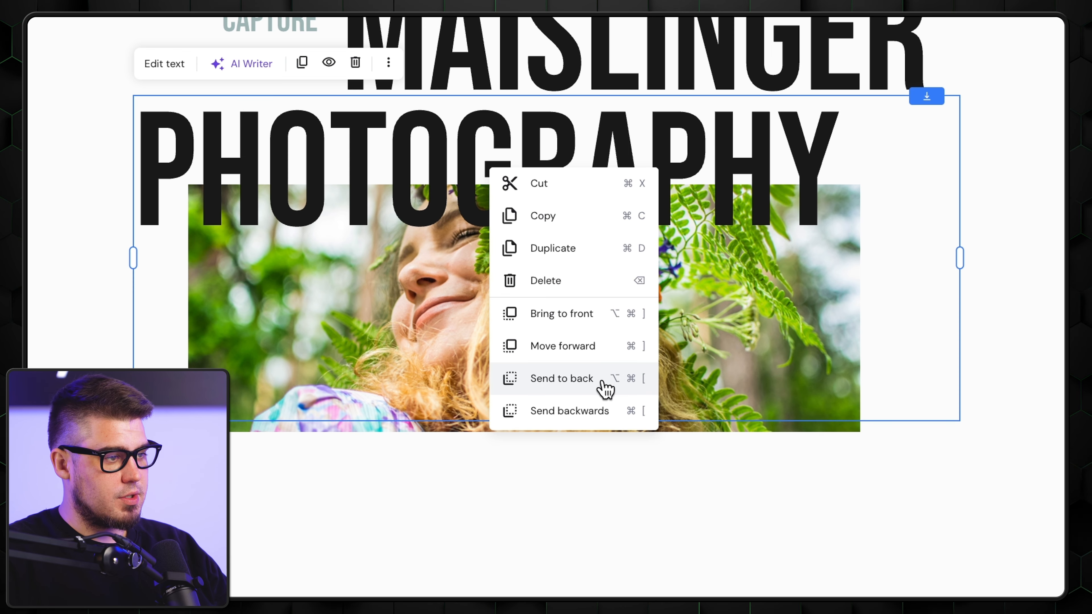
click(607, 389)
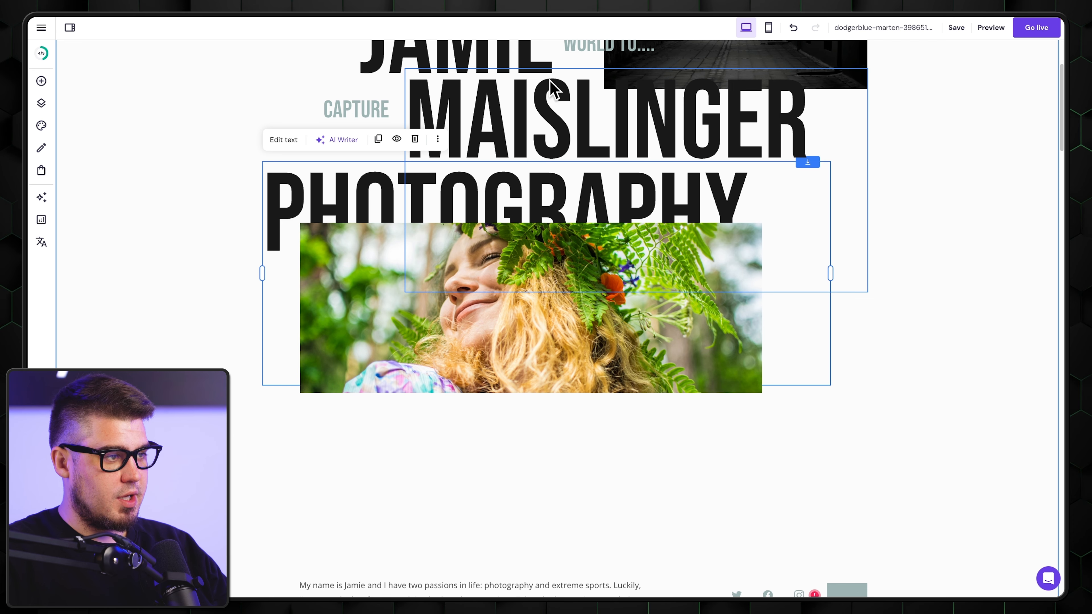
Move the woman's photo below the PHOTOGRAPHY heading so that it no longer overlaps the text
click(576, 334)
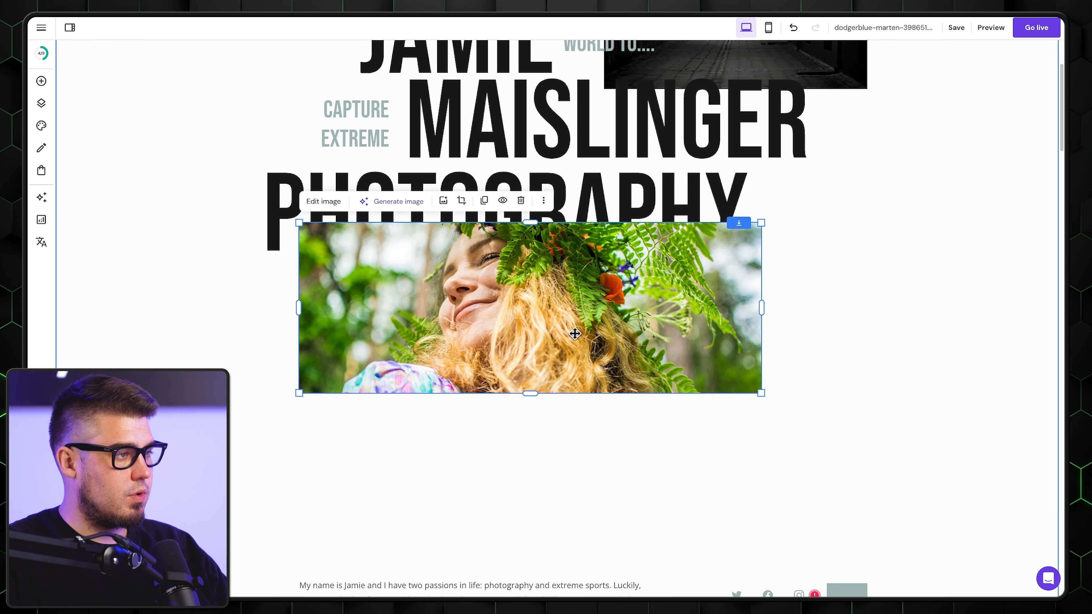
drag(709, 333, 612, 376)
scroll(831, 263, up, 3)
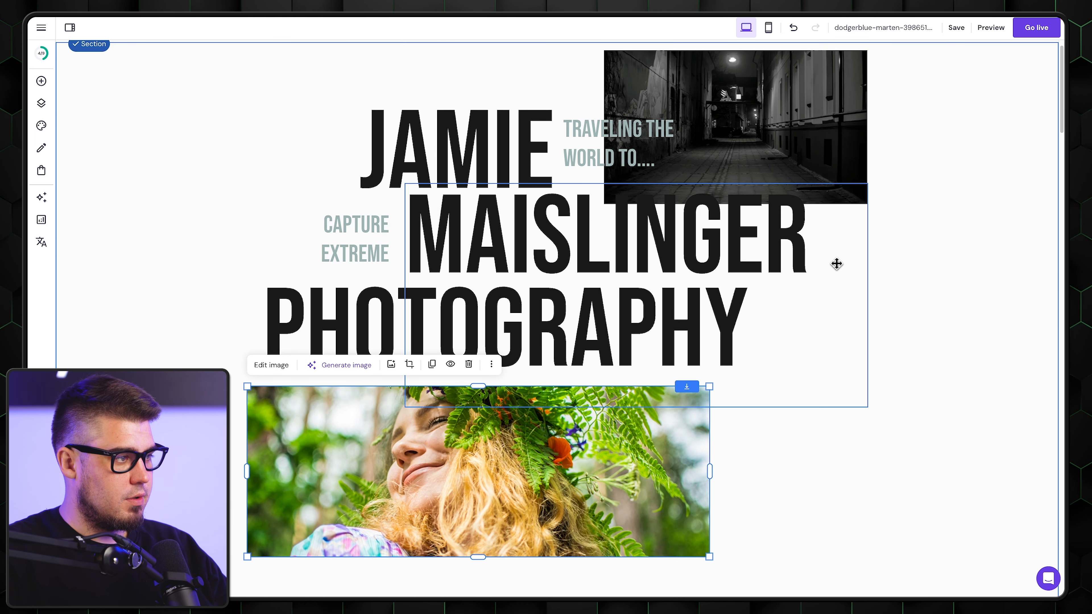
scroll(836, 263, up, 1)
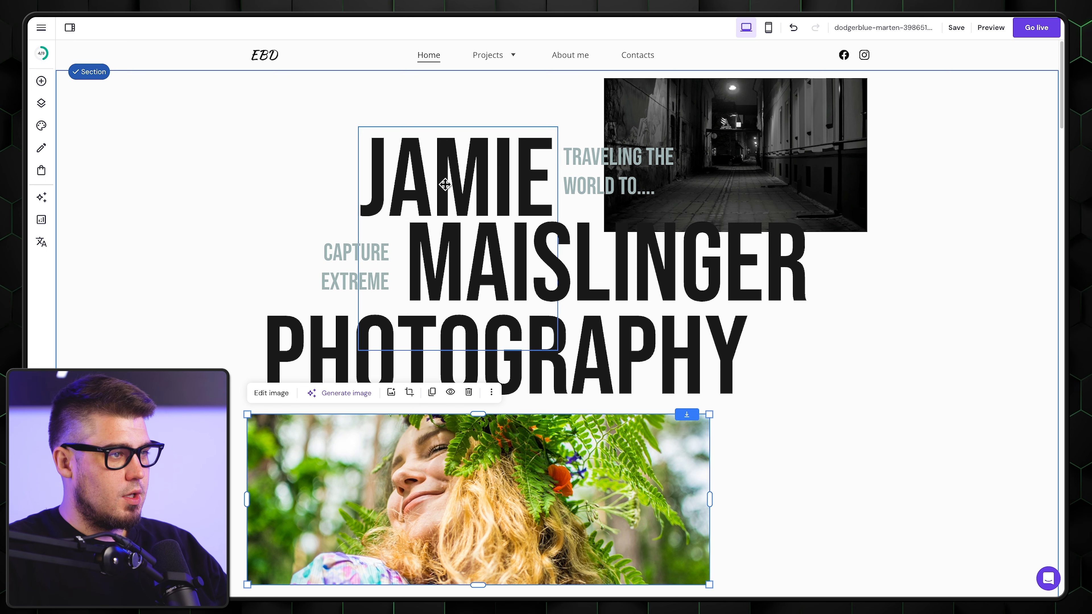
Replace the placeholder first name in the top hero heading with ESI
click(447, 182)
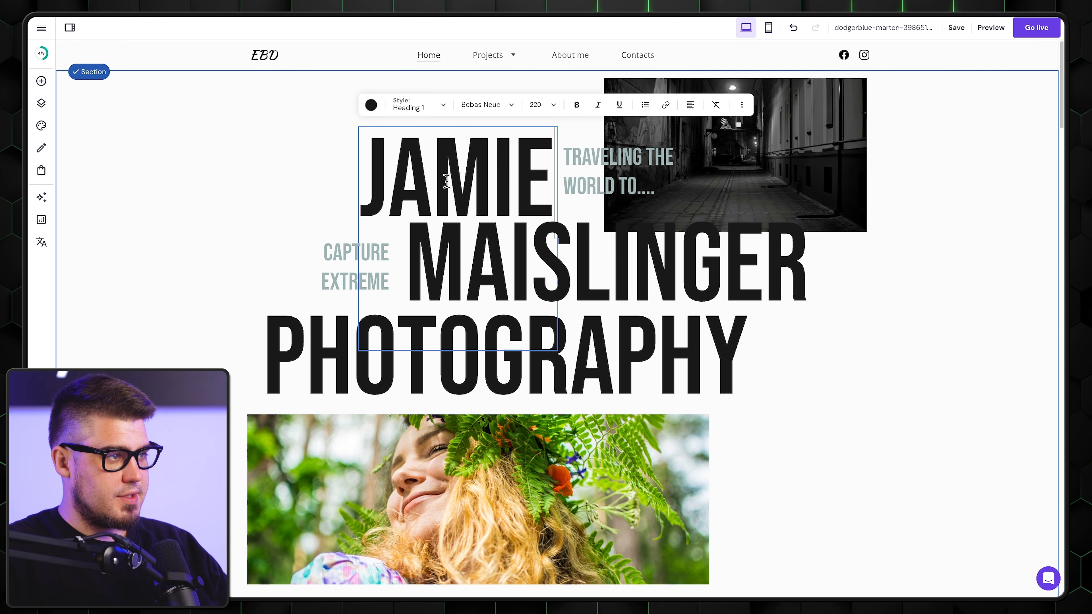
double_click(447, 182)
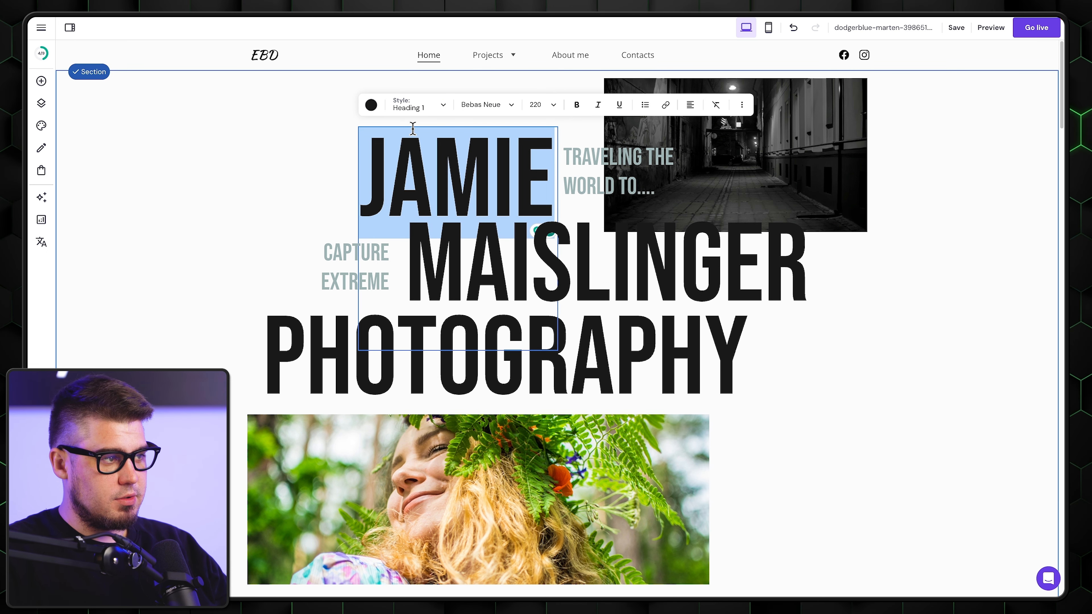
key(Escape)
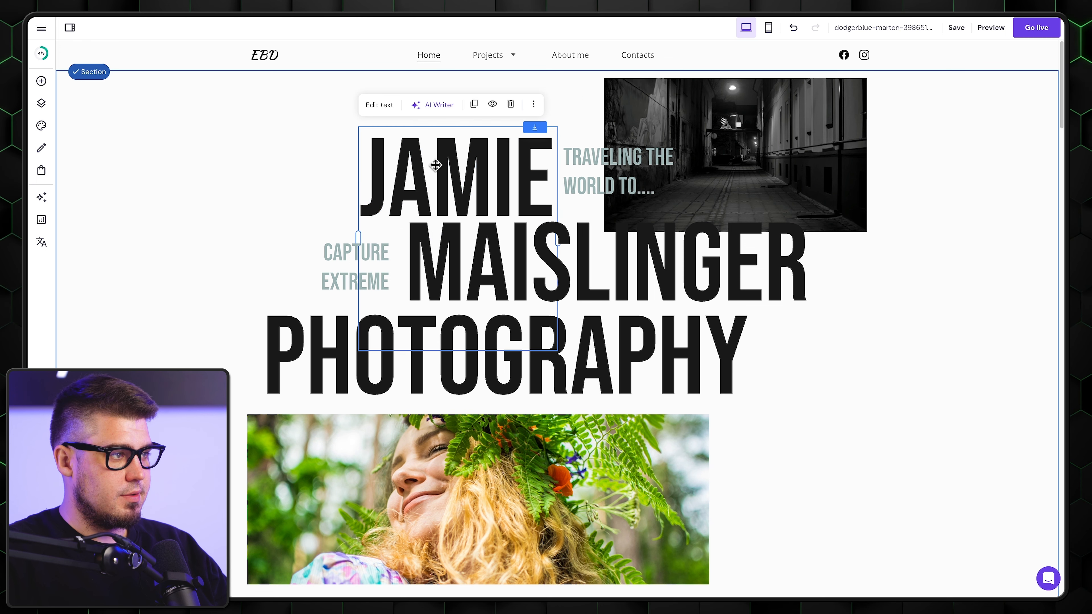
click(377, 106)
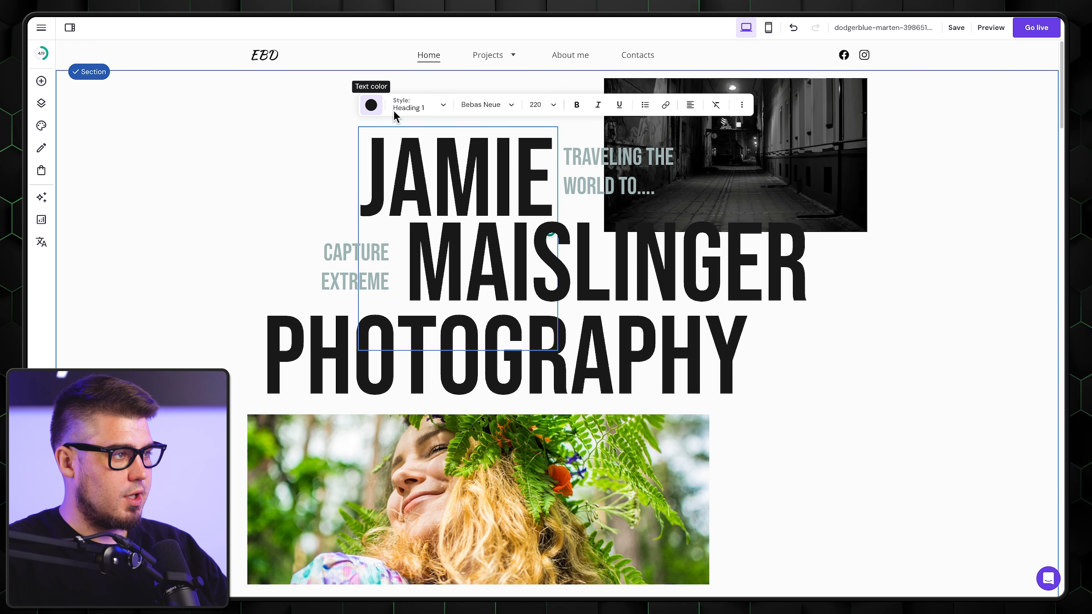
double_click(439, 159)
text(ESI)
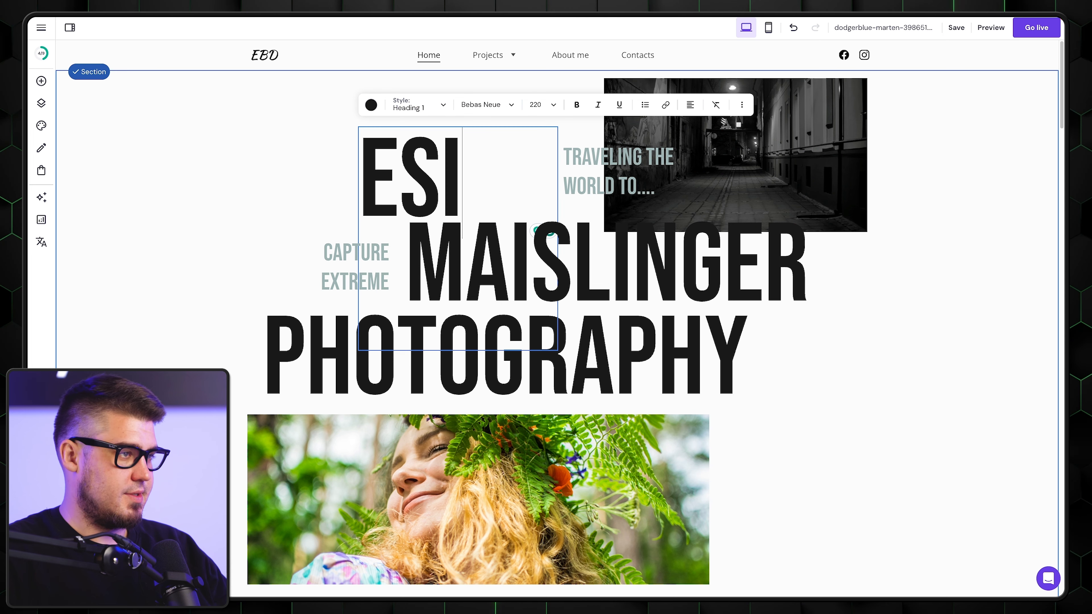
key(Escape)
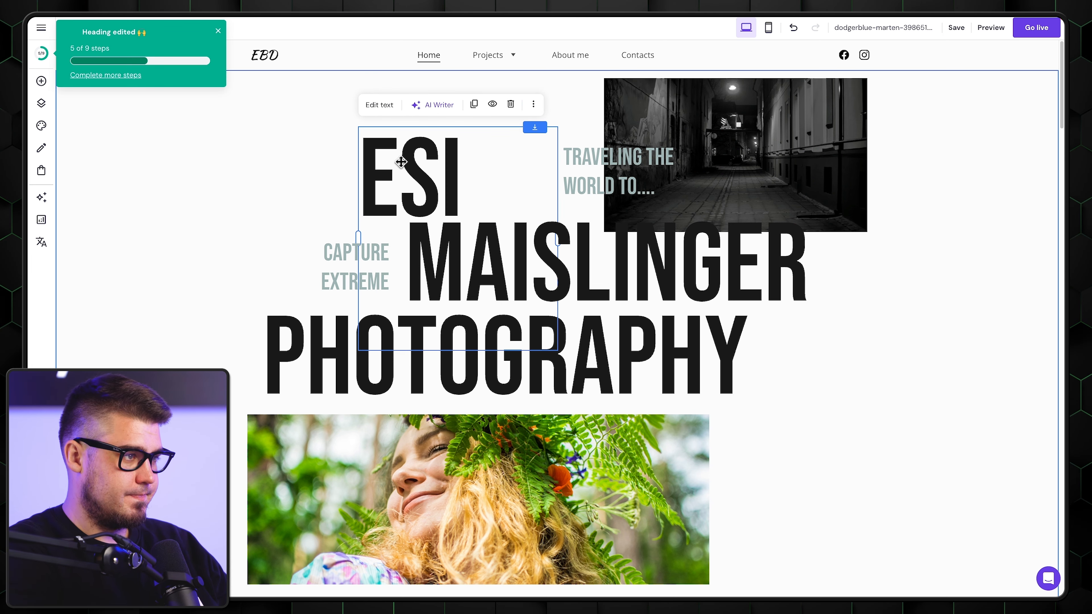
Move the ESI heading over to the left edge of the content area and delete the placeholder surname heading
drag(404, 161, 292, 161)
click(571, 253)
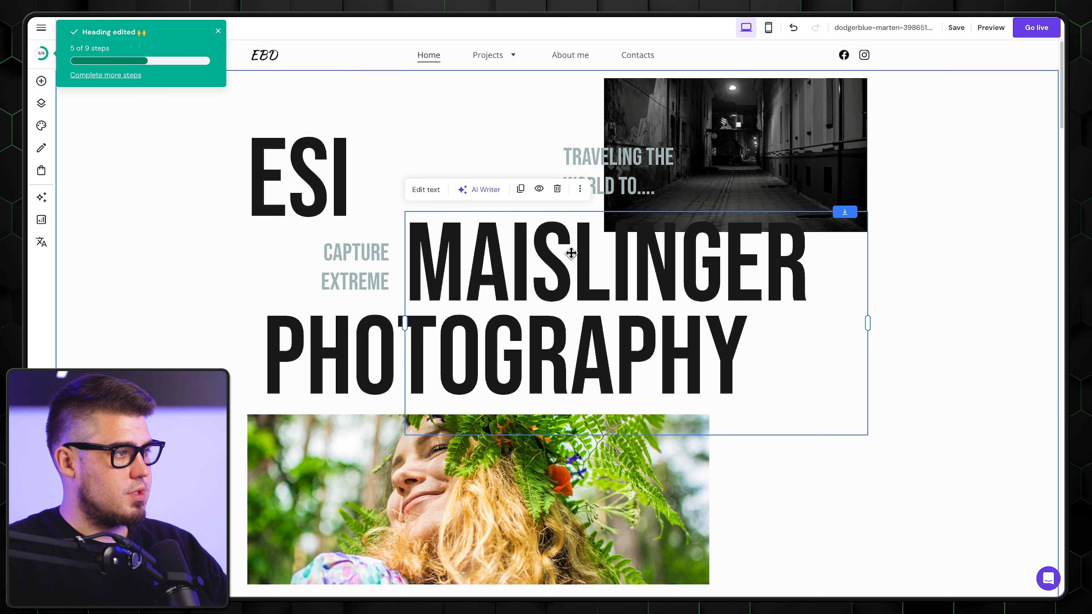
click(557, 189)
Move the PHOTOGRAPHY heading up beneath the alley photo, narrow its text box and shift it to the right
drag(510, 361, 664, 295)
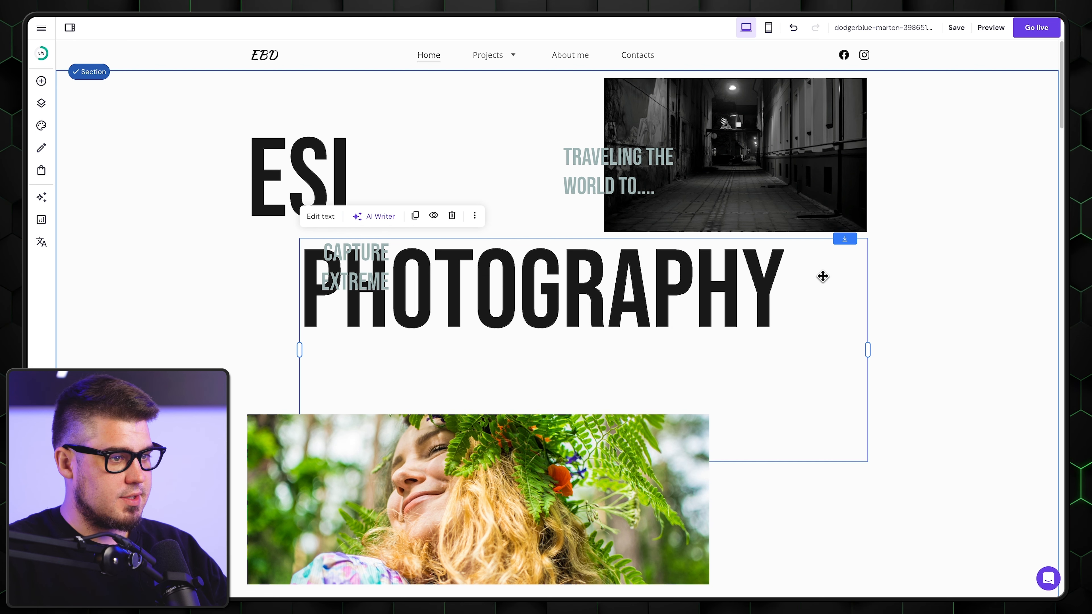
drag(869, 351, 807, 341)
drag(520, 290, 646, 296)
Move the "Traveling the world to...." text between the ESI heading and the alley photo, and delete the "Capture extreme" text
click(451, 173)
drag(321, 272, 307, 295)
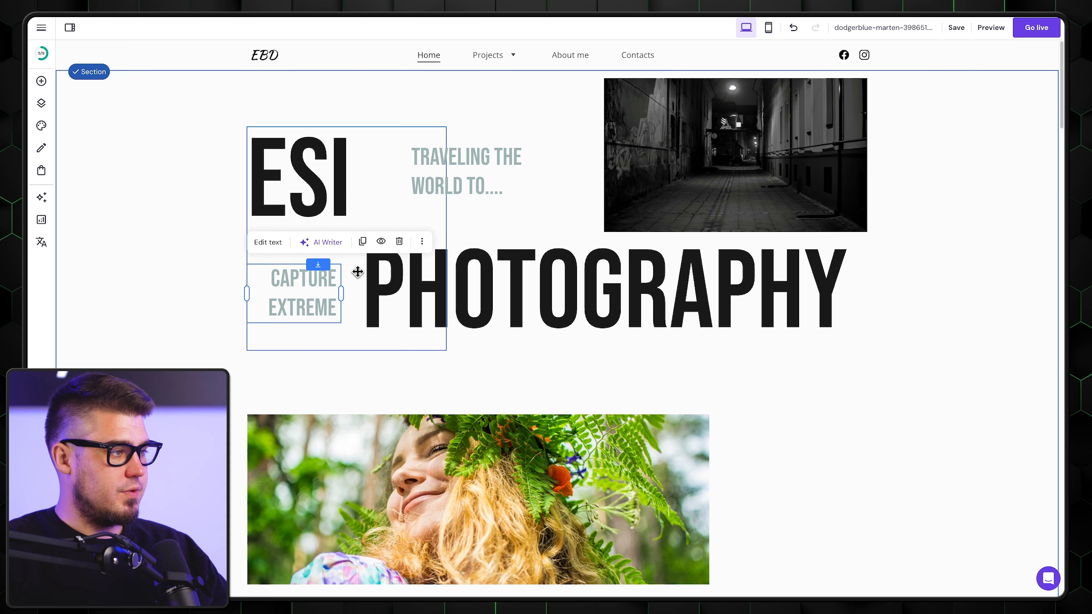
click(397, 242)
Fine-tune the position of the "Traveling the world to...." text and center-align it
click(473, 164)
mouse_move(498, 161)
mouse_down()
mouse_move(483, 164)
mouse_move(494, 159)
mouse_up()
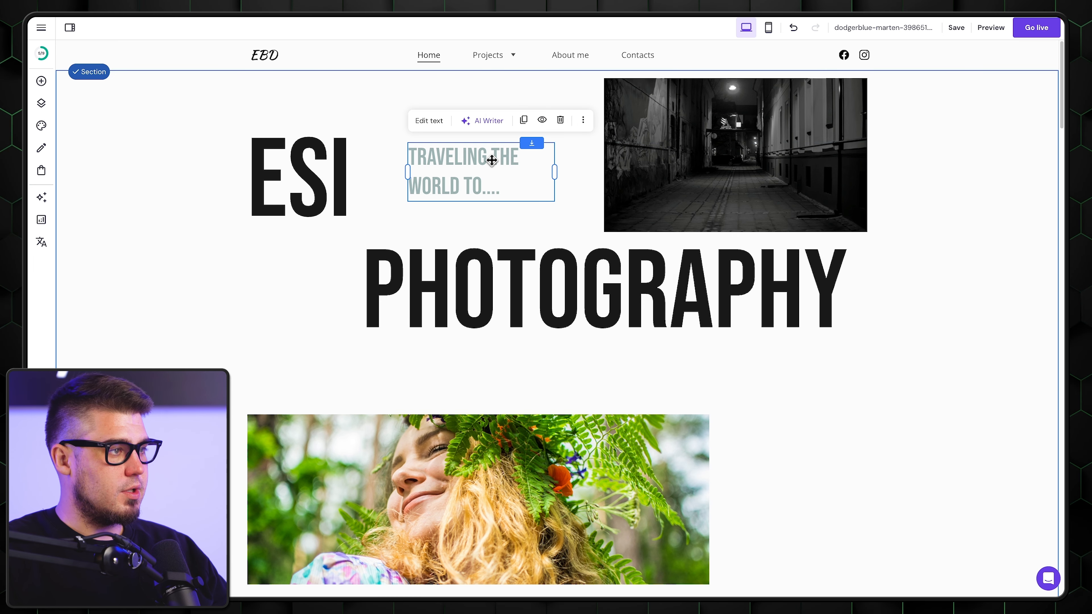
click(430, 123)
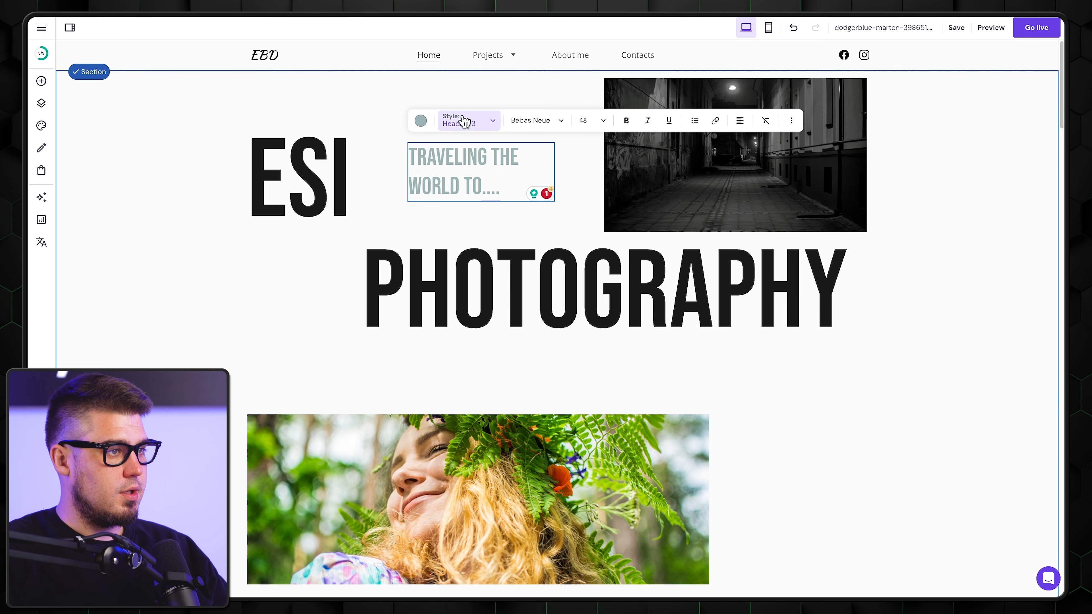
click(740, 120)
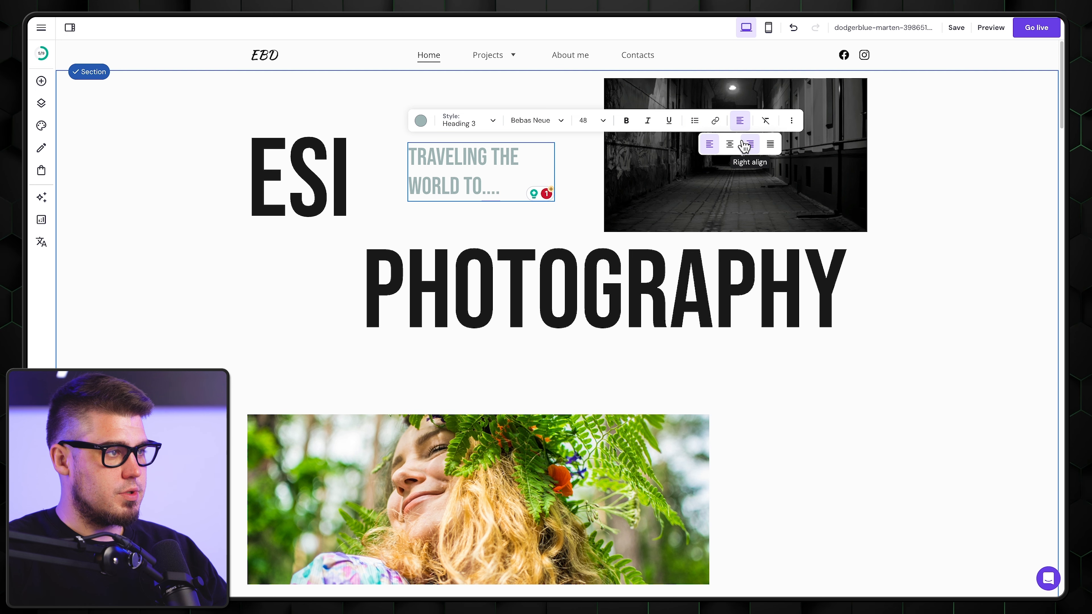
click(735, 144)
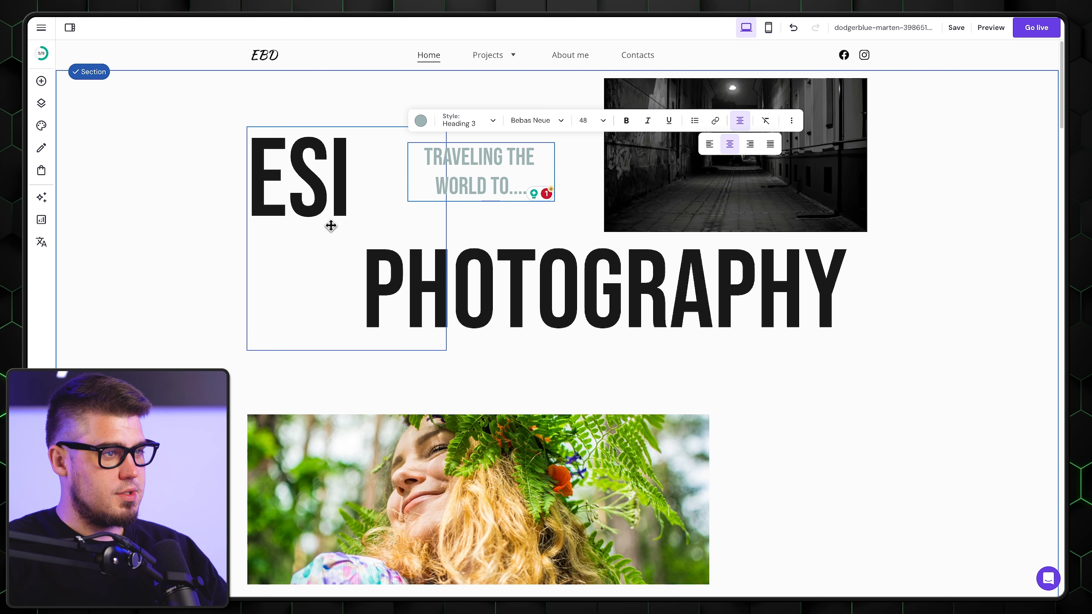
key(Escape)
Move the woman's photo up under the PHOTOGRAPHY heading, and bring the bio paragraph, social icons and grey block up beneath it
drag(598, 496, 595, 419)
scroll(802, 288, down, 5)
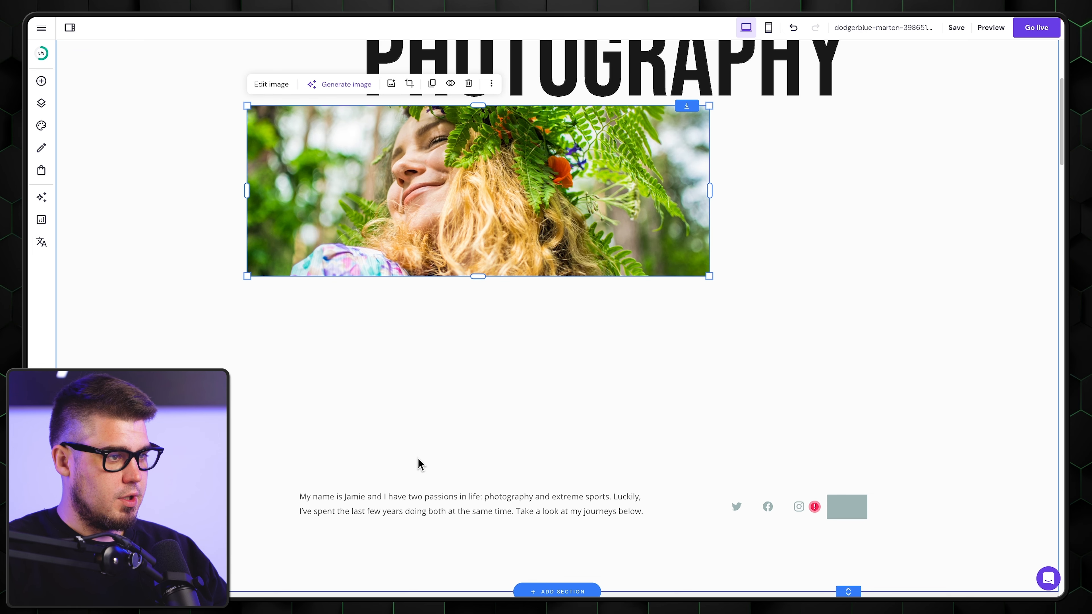
drag(426, 512, 378, 317)
drag(864, 512, 856, 302)
drag(786, 509, 760, 303)
scroll(793, 409, up, 4)
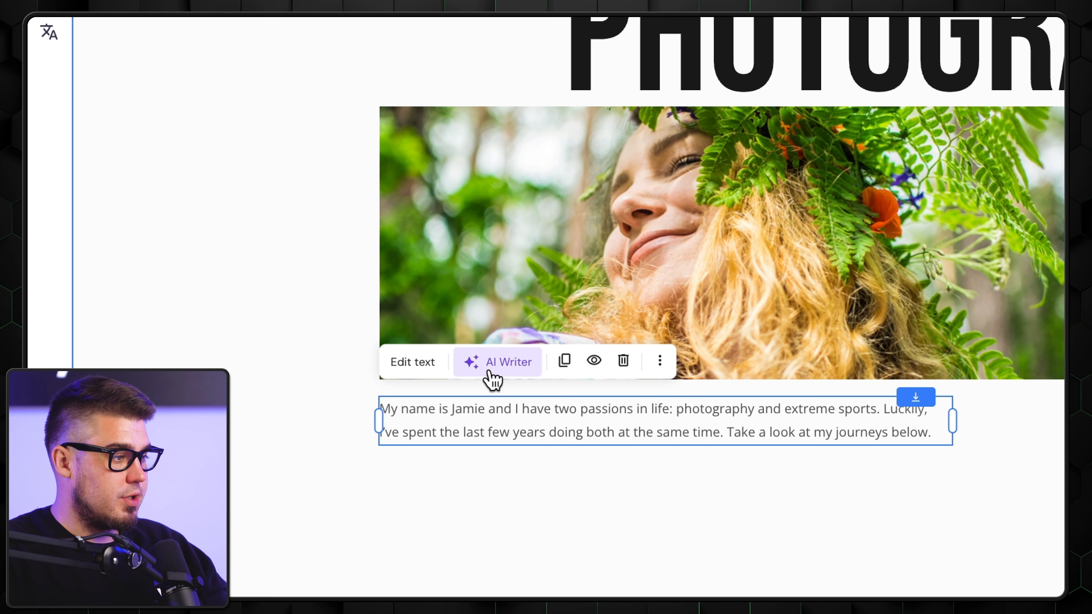
Generate a short paragraph about ESI Photography for the bio text with AI Writer and keep the result
click(508, 364)
click(499, 187)
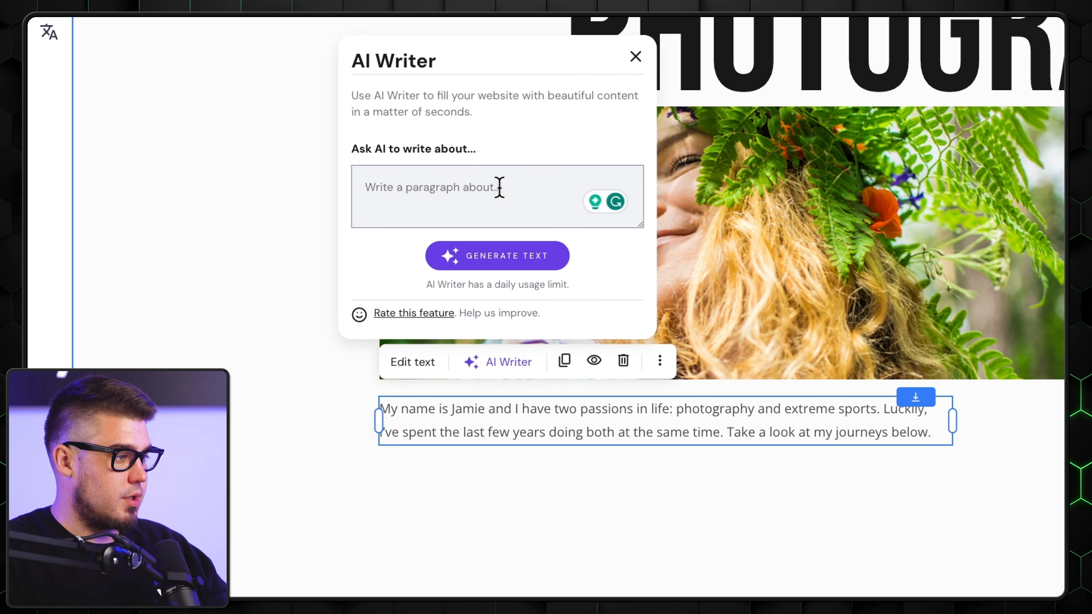
text(th)
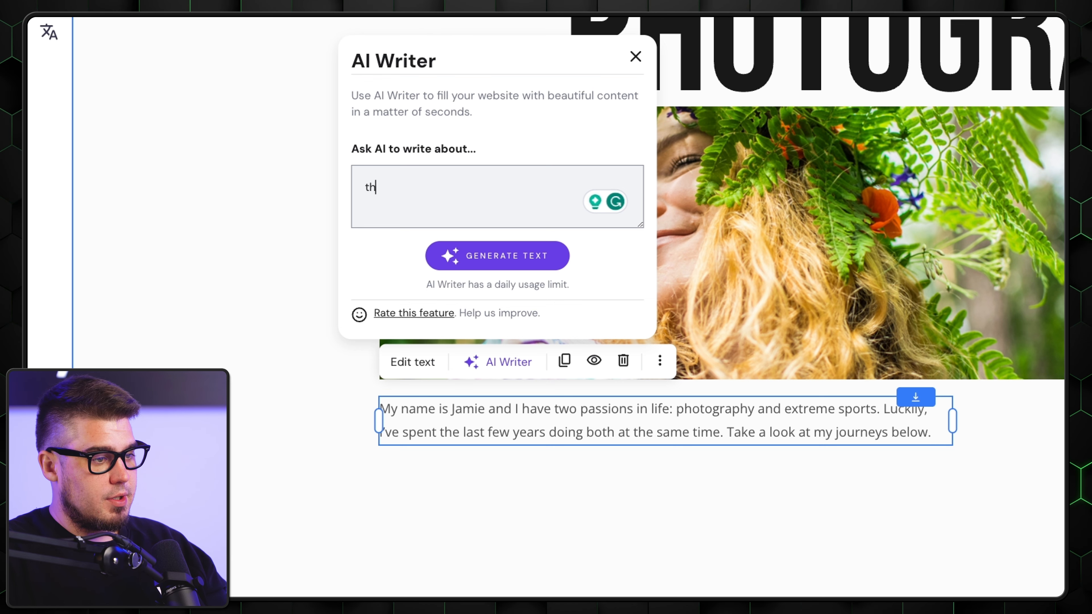
key(BackSpace)
key(BackSpace)
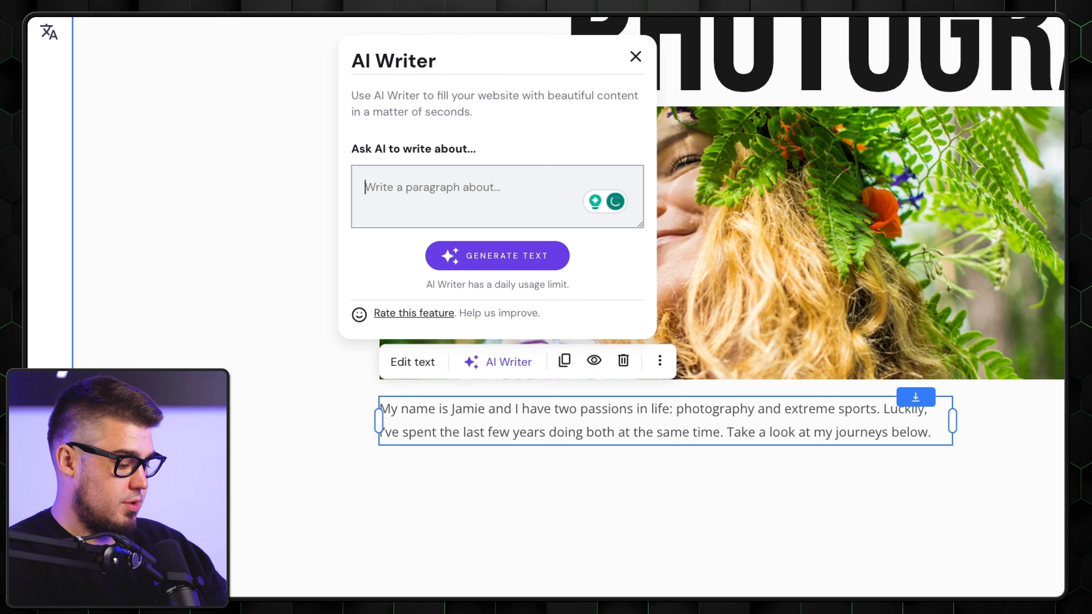
text(short paragrpa)
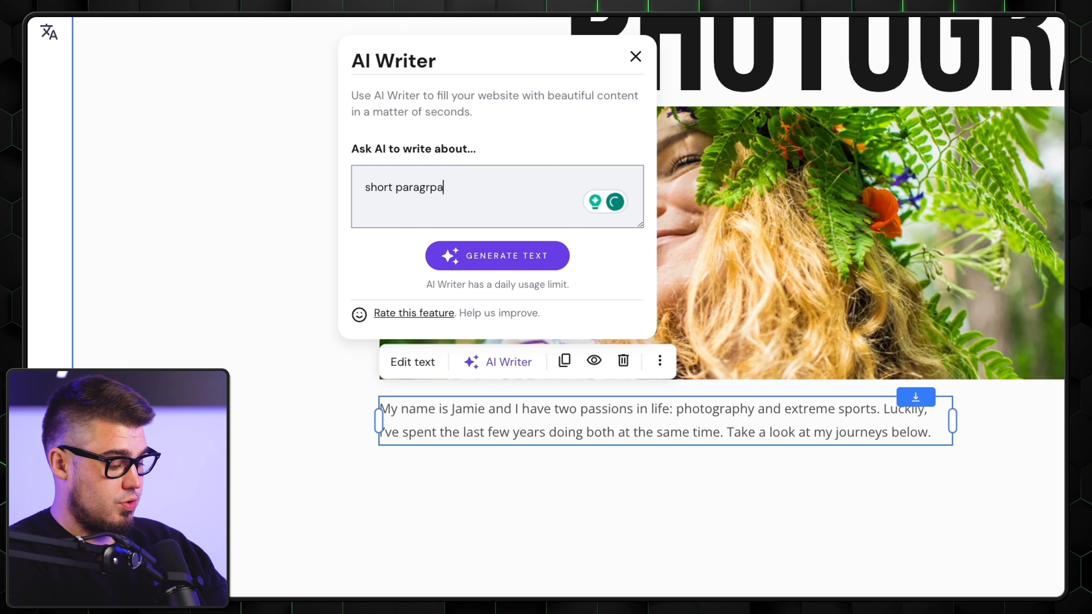
key(Return)
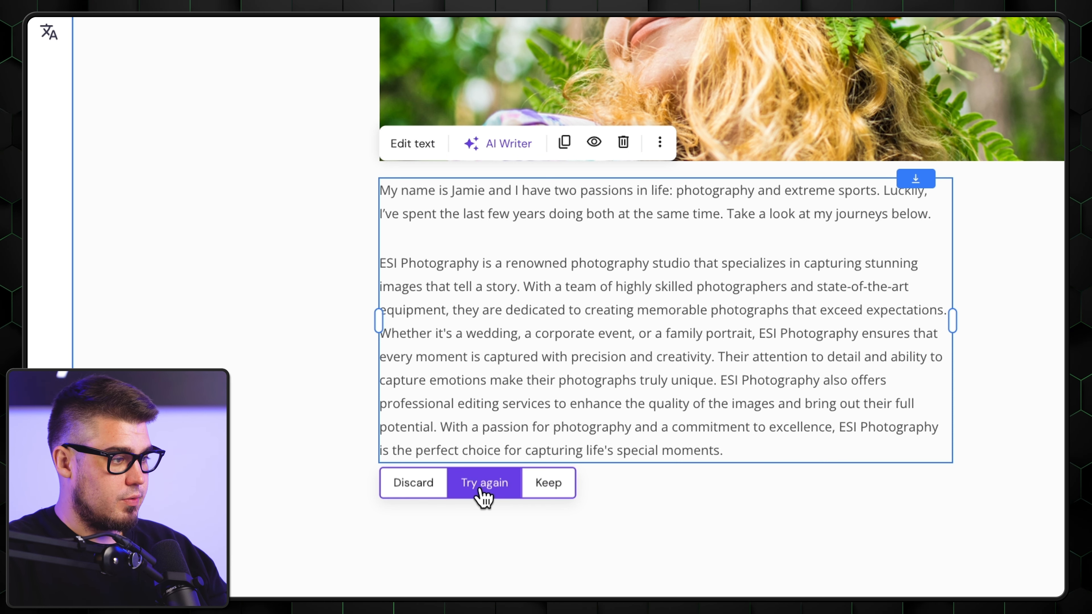
click(545, 494)
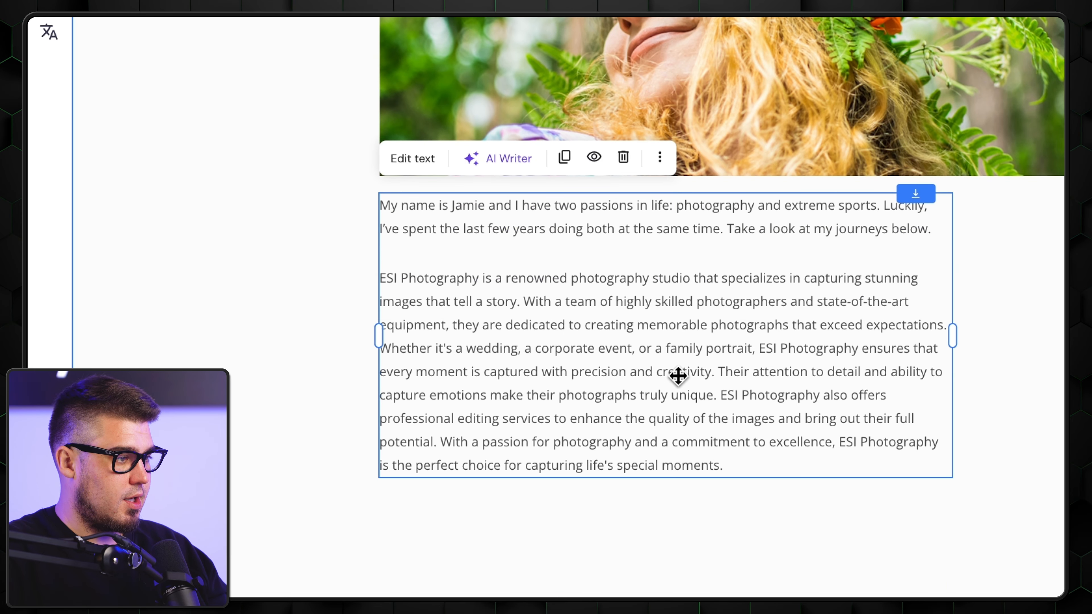
Trim the bio text by deleting the original placeholder introduction and everything after the sentence ending in "truly unique."
double_click(736, 285)
drag(931, 232, 355, 227)
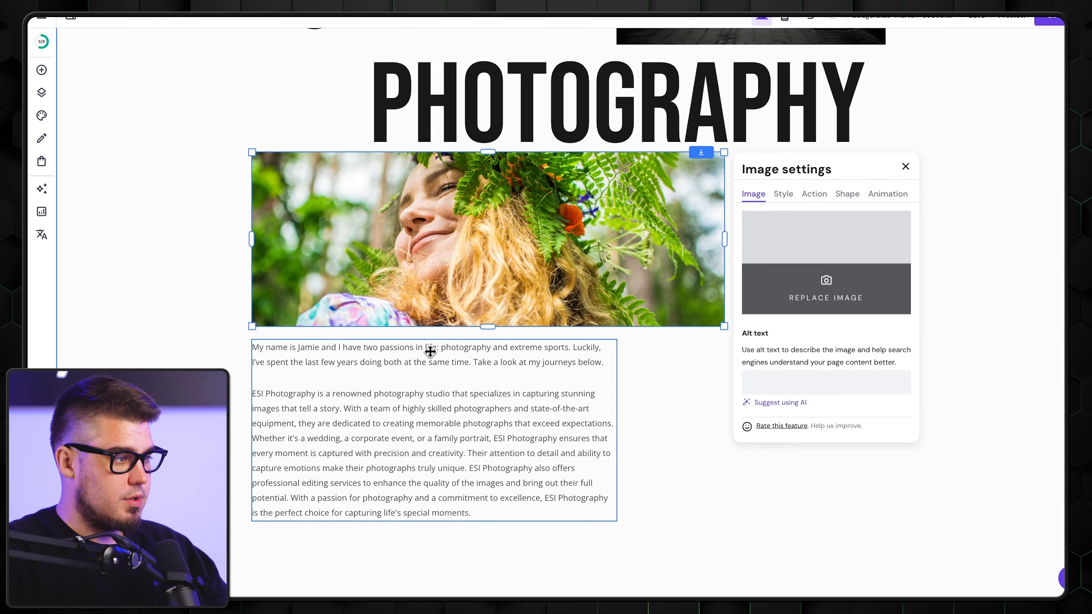
click(523, 295)
triple_click(522, 295)
key(BackSpace)
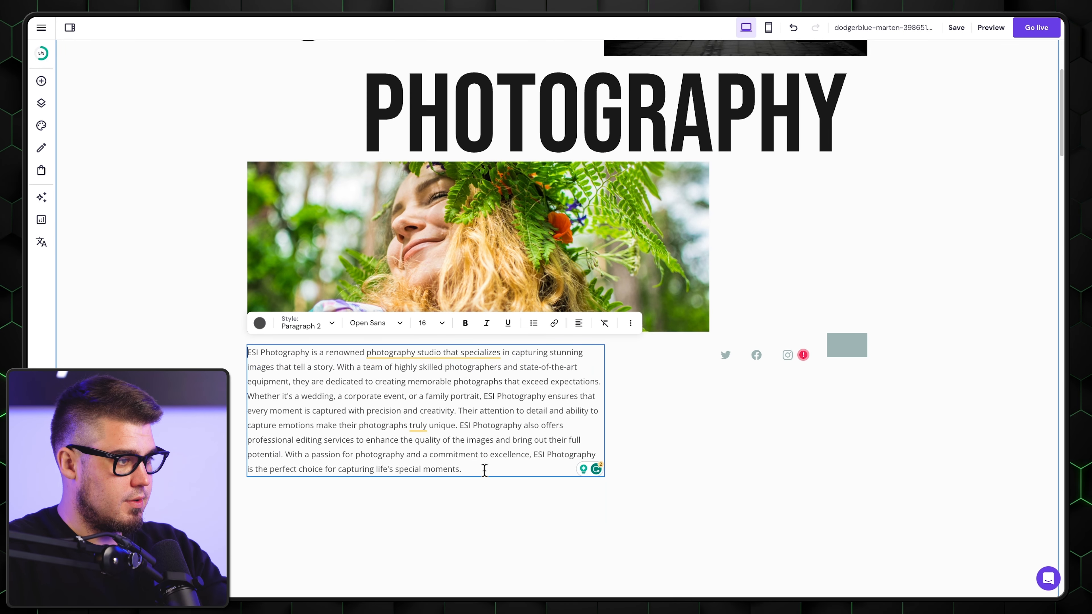
drag(484, 470, 459, 431)
key(BackSpace)
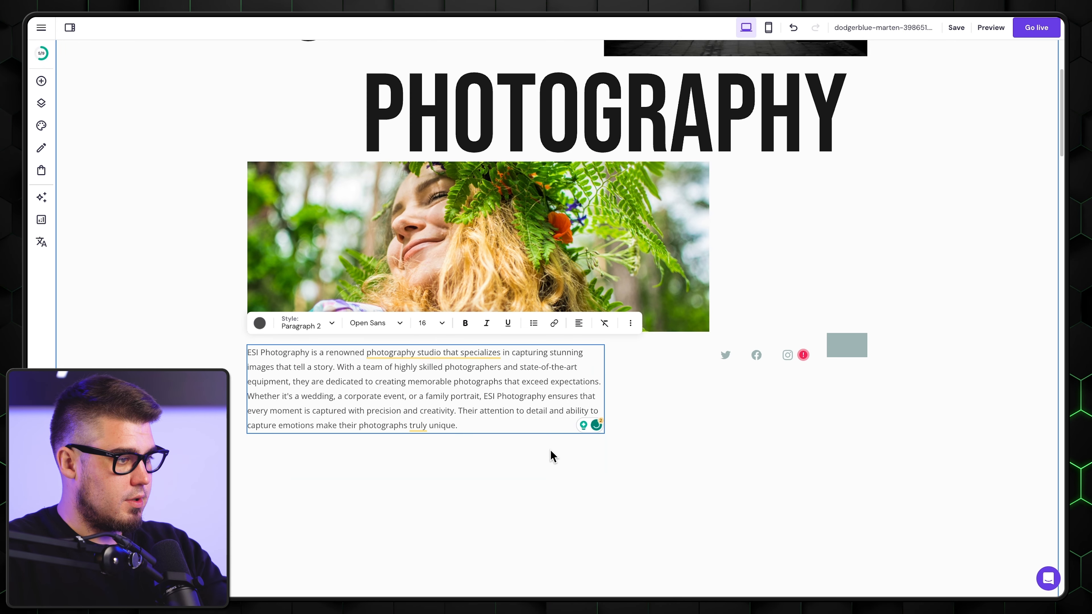
Widen the bio text box so that it spans about the same width as the woman's photo above it
click(450, 477)
scroll(616, 273, up, 3)
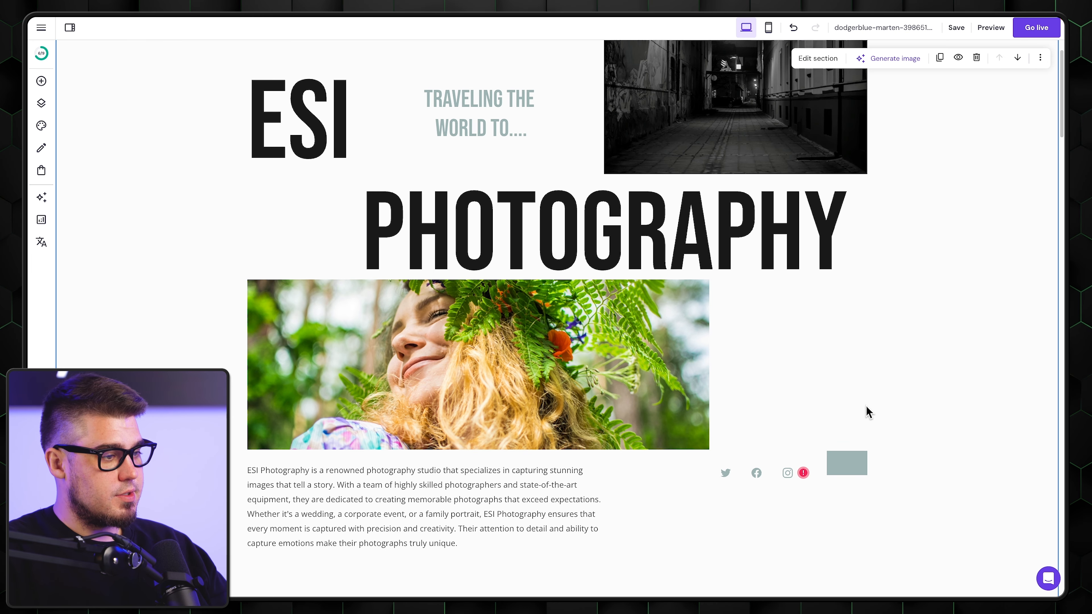
click(515, 504)
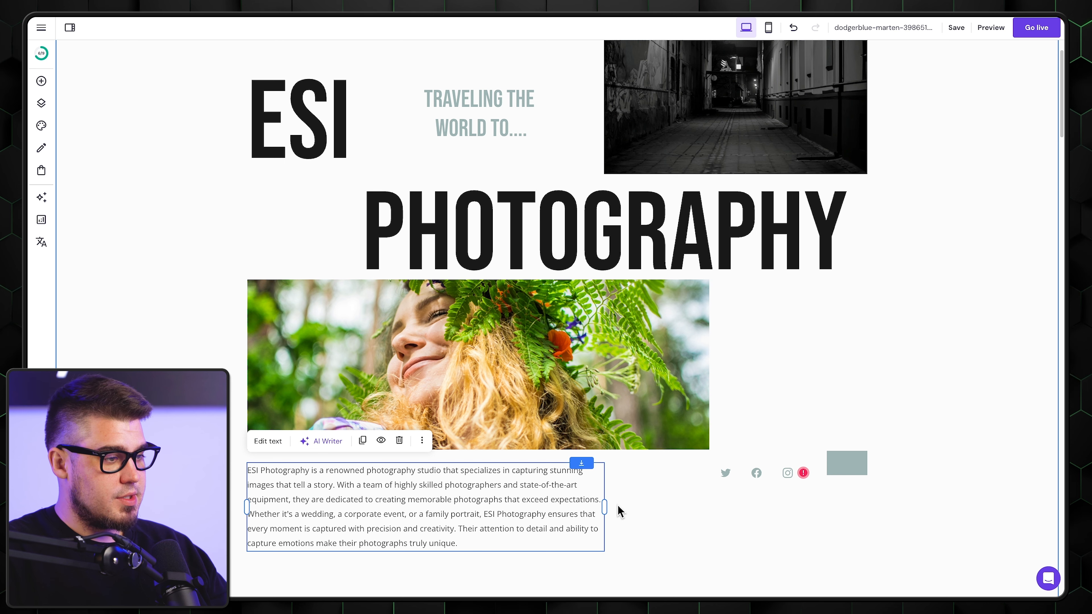
drag(604, 506, 704, 503)
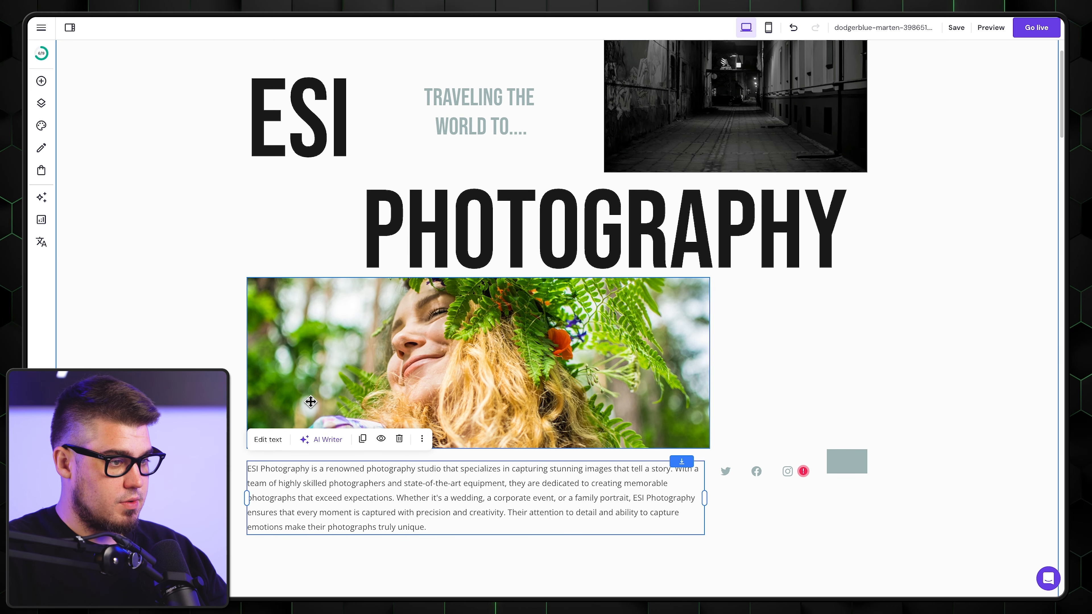
Move the grey block up beside the woman's photo and delete the social icons next to the bio text
scroll(844, 404, down, 1)
drag(851, 429, 803, 327)
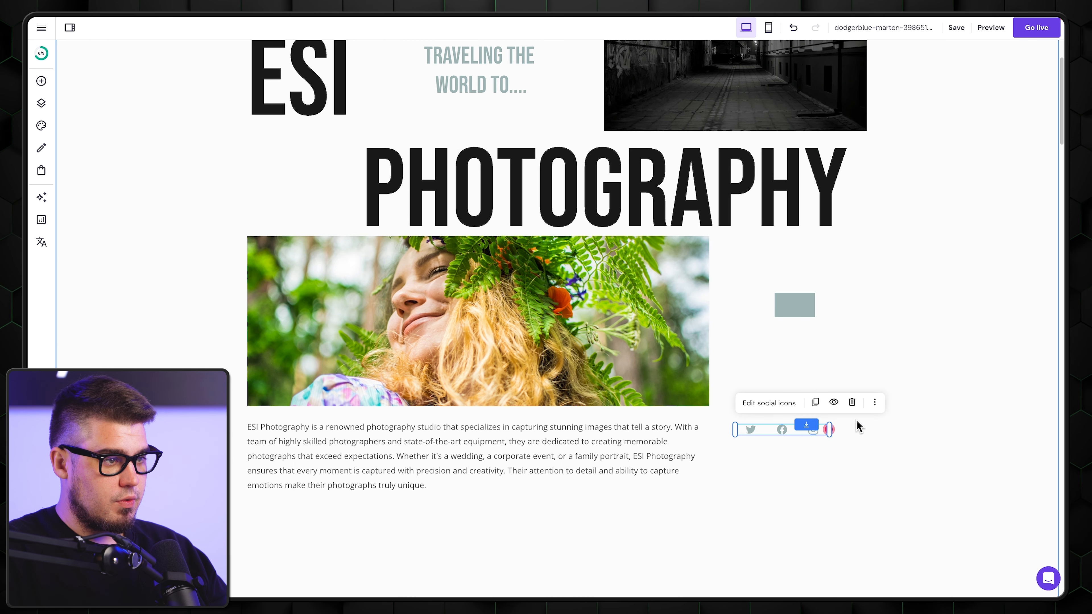
click(852, 403)
scroll(913, 371, up, 3)
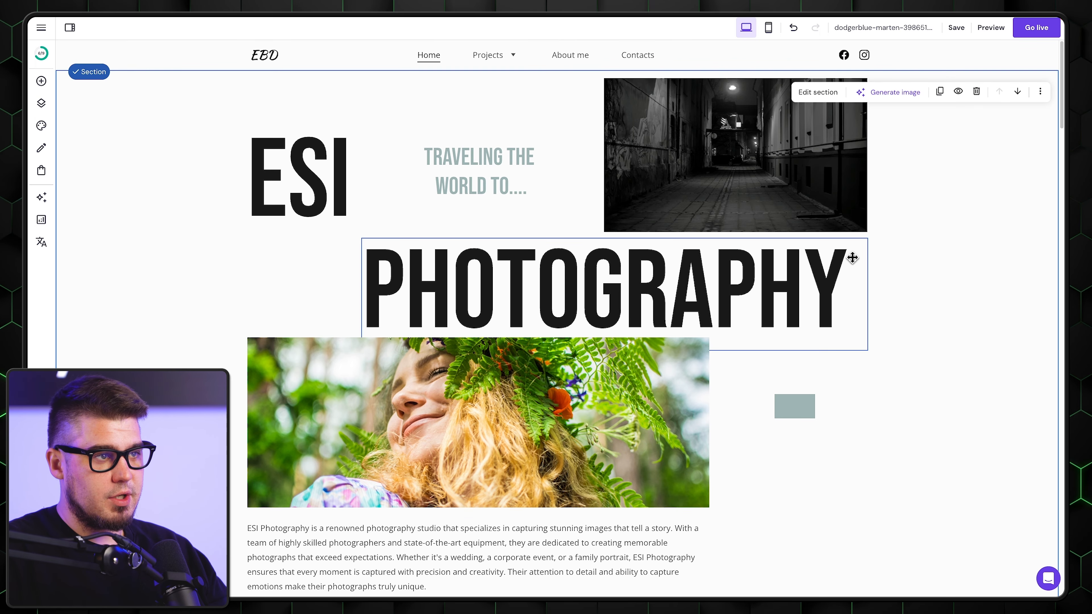
Shorten the hero section so that it ends just beneath the bio paragraph
scroll(850, 254, down, 10)
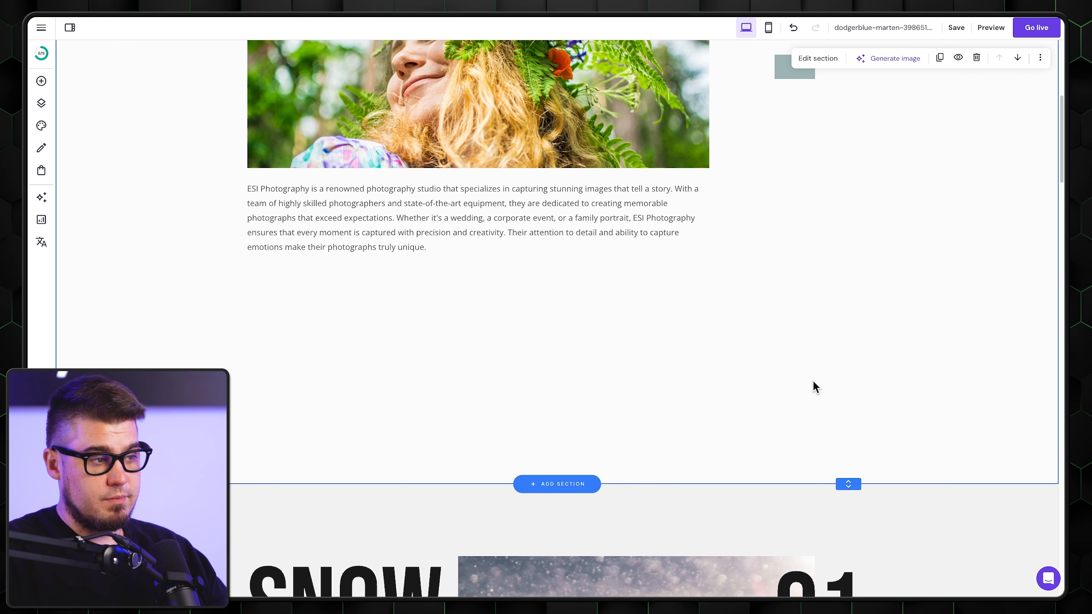
scroll(738, 232, up, 3)
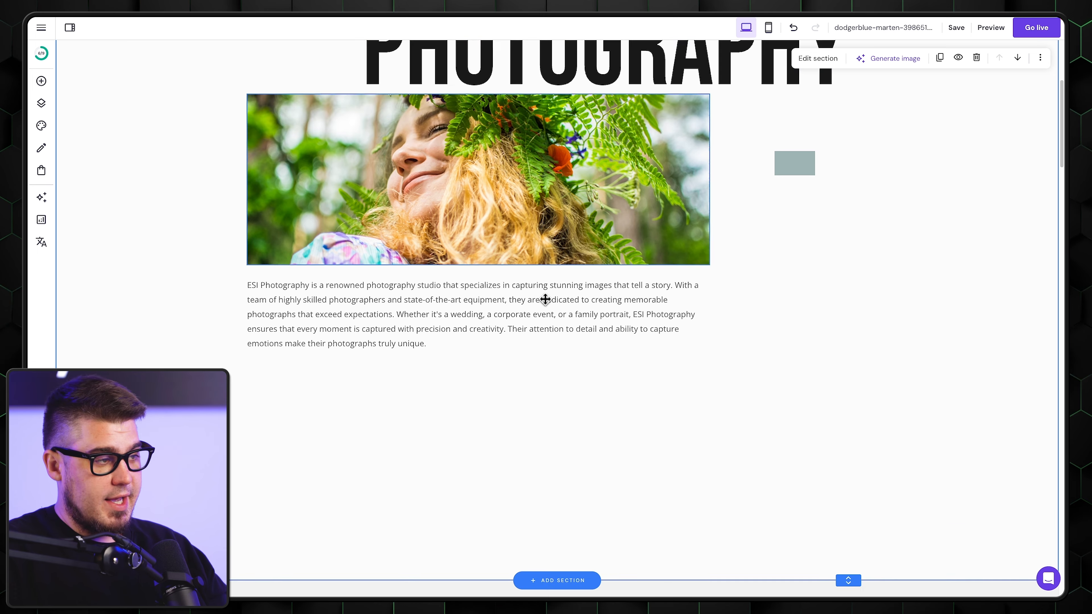
scroll(773, 370, up, 1)
scroll(869, 390, down, 7)
mouse_move(835, 354)
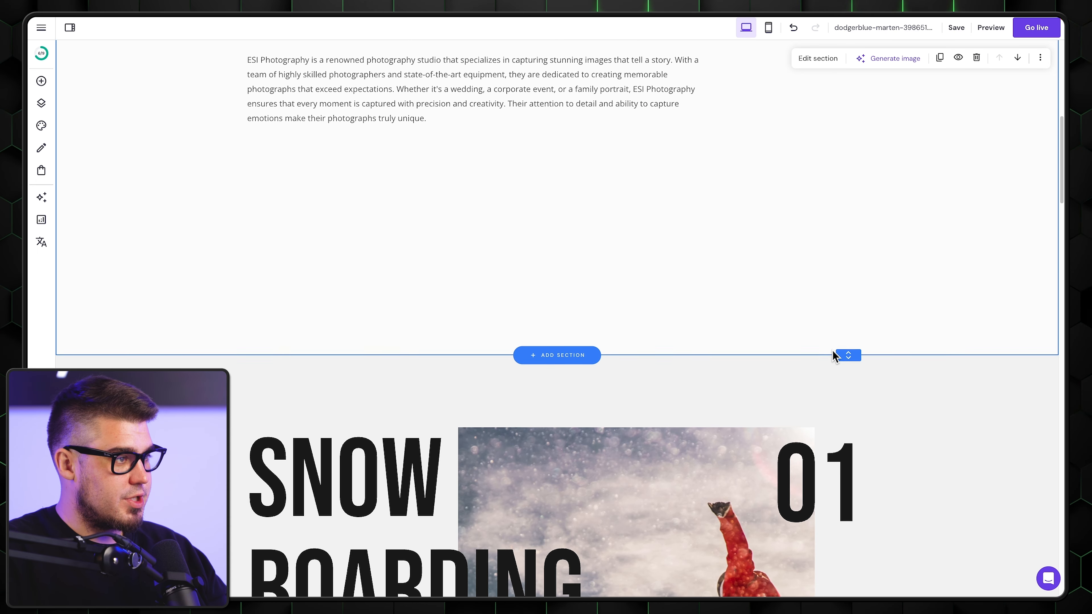
drag(854, 359, 858, 139)
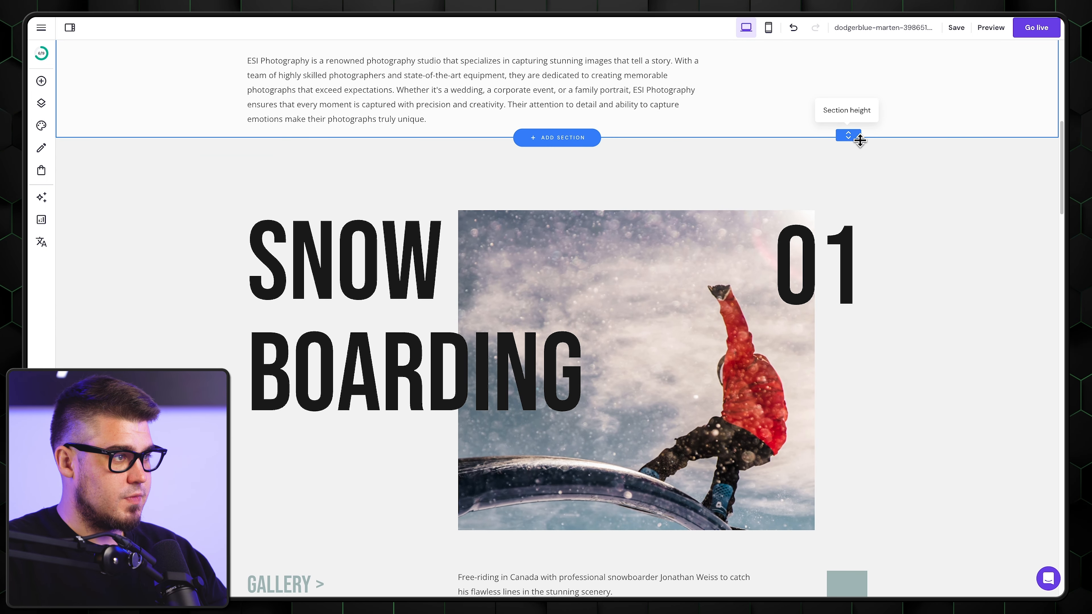
scroll(1024, 224, up, 10)
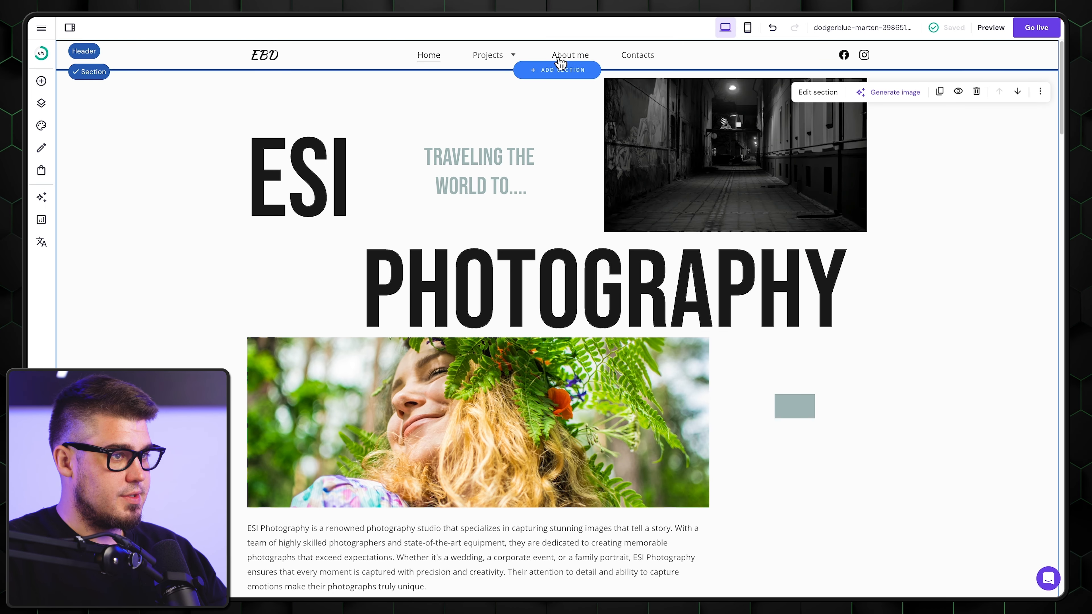
Review the About me and Contacts pages and the remaining sections of the Home page down to the footer
mouse_move(508, 59)
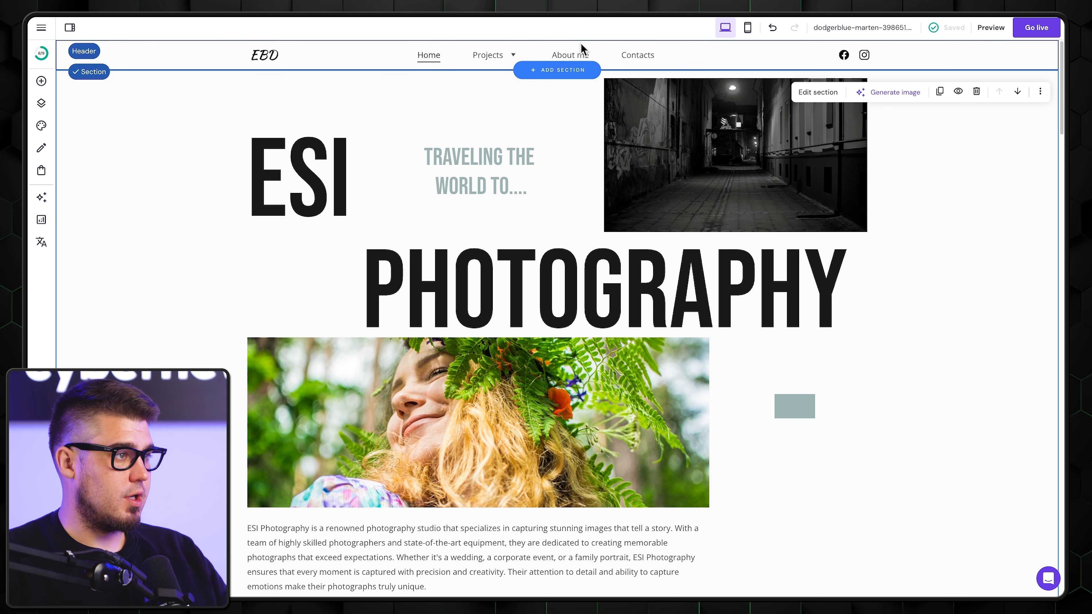
click(567, 56)
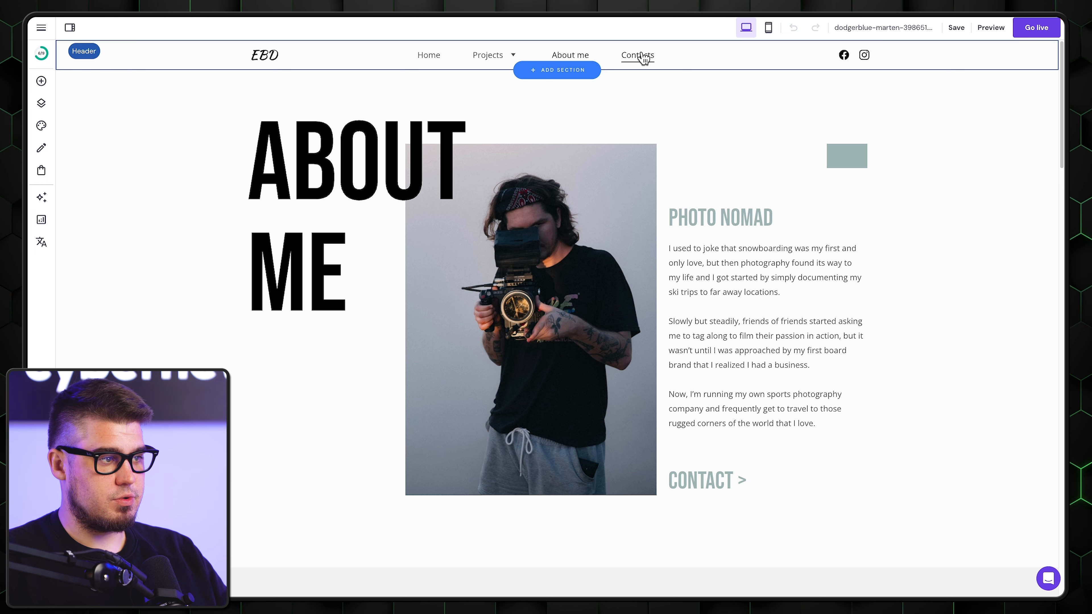
click(641, 57)
scroll(834, 283, up, 1)
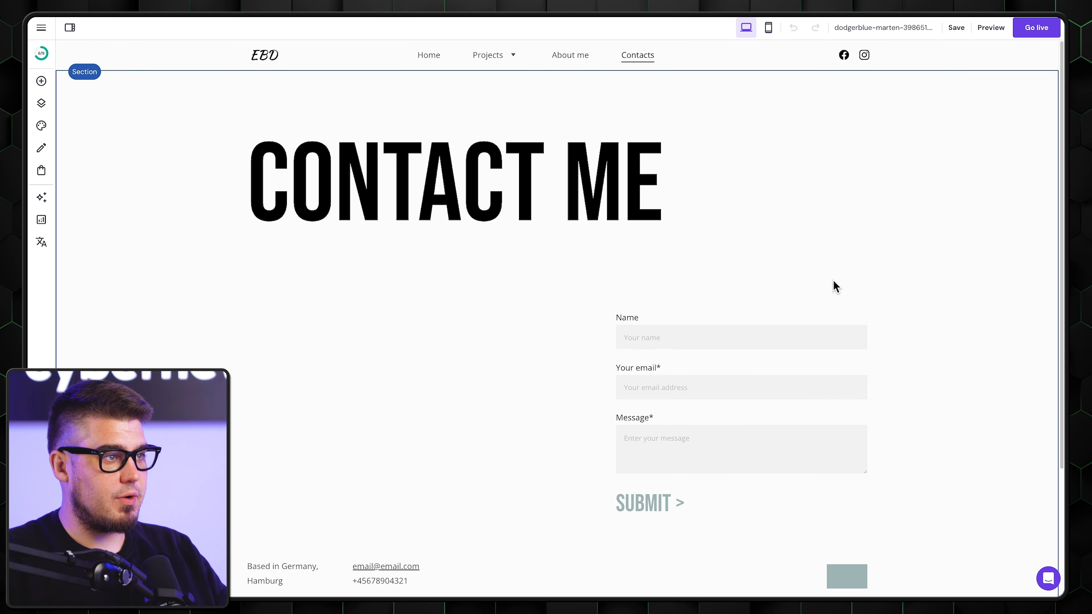
click(430, 56)
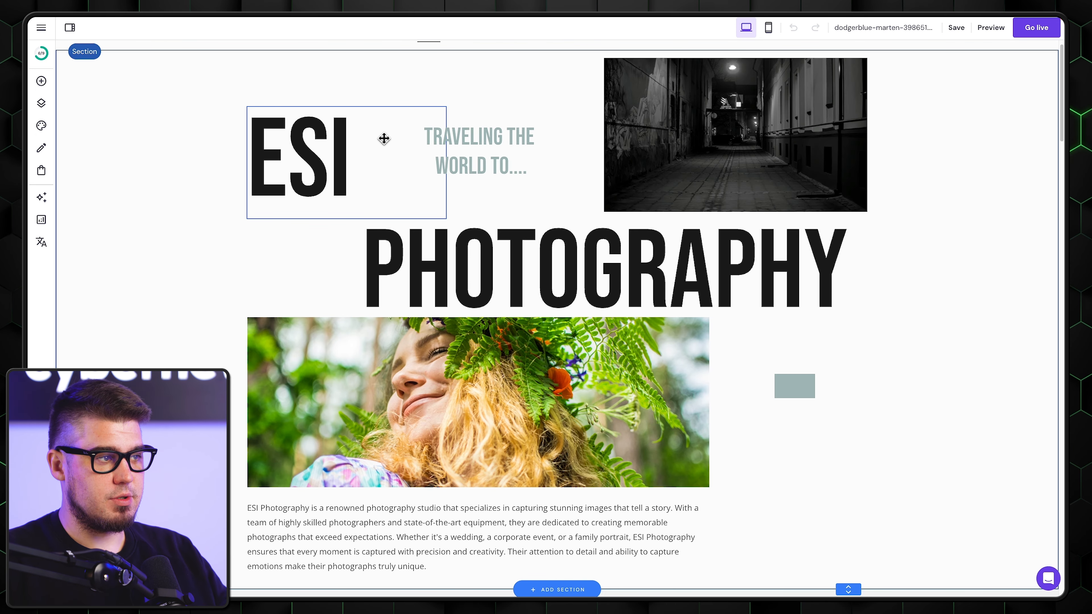
scroll(731, 201, up, 1)
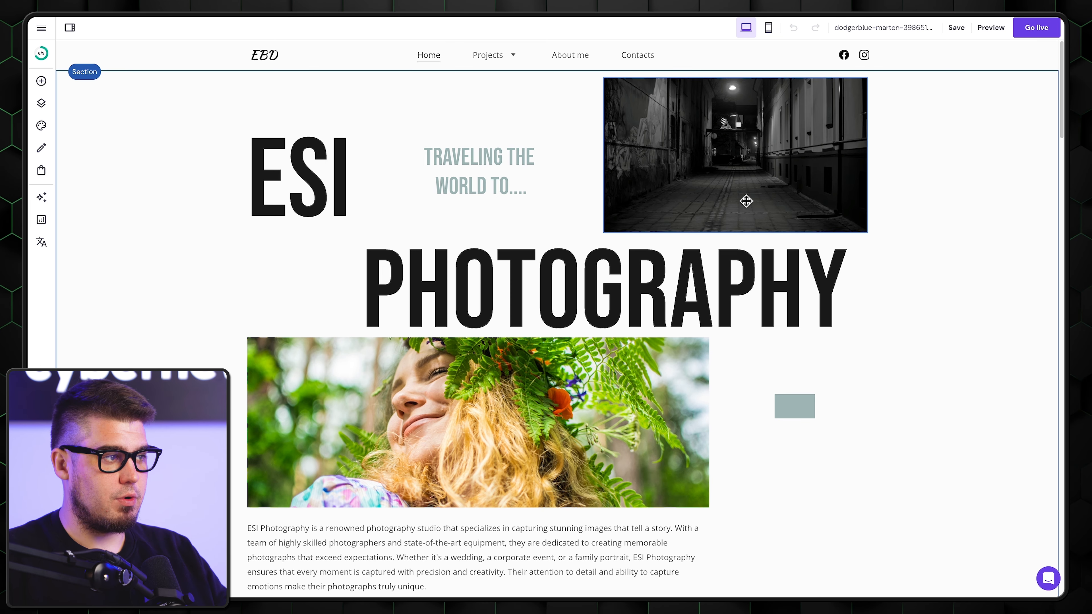
scroll(863, 216, down, 15)
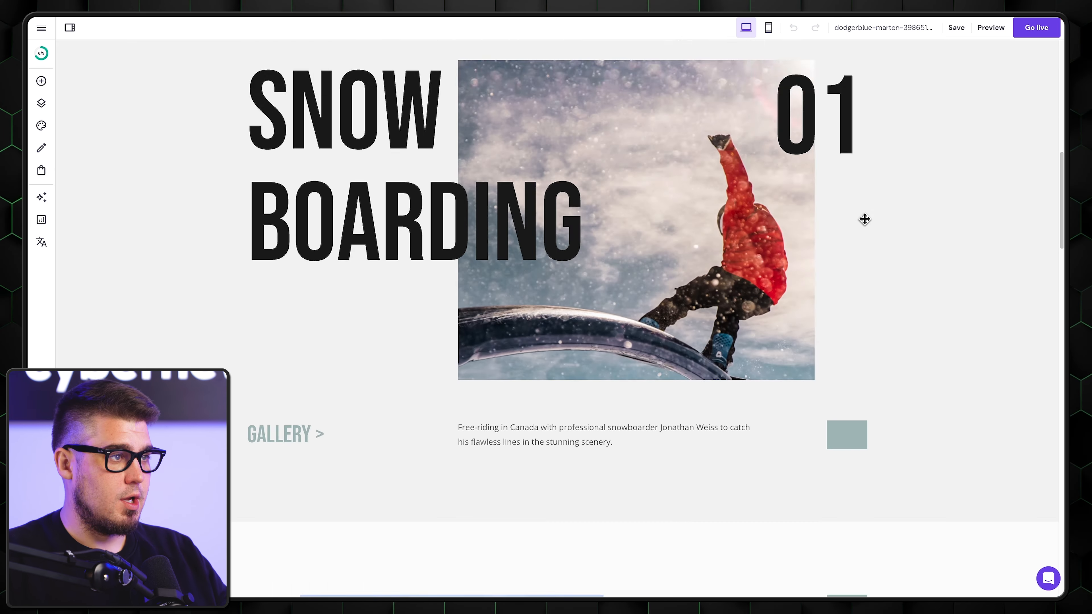
scroll(774, 258, up, 15)
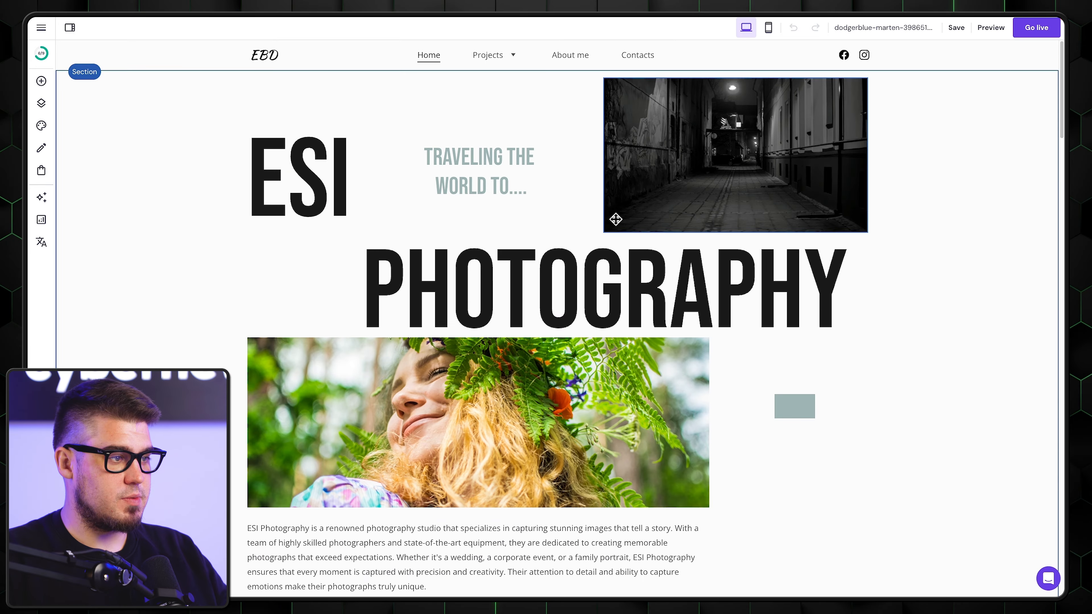
click(578, 55)
scroll(653, 350, down, 12)
scroll(629, 358, up, 12)
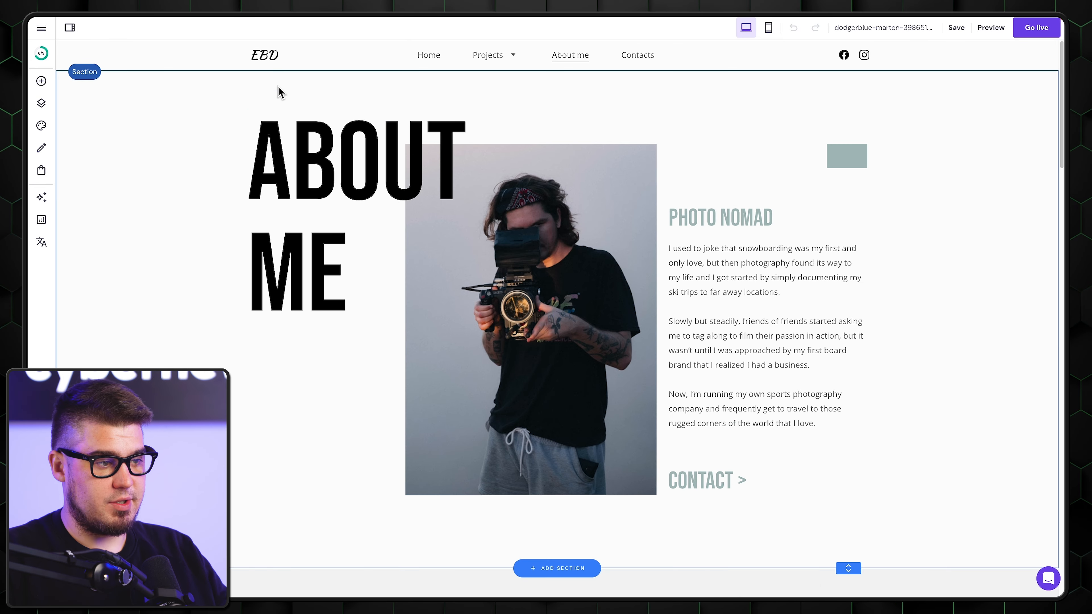
click(267, 65)
scroll(876, 201, down, 15)
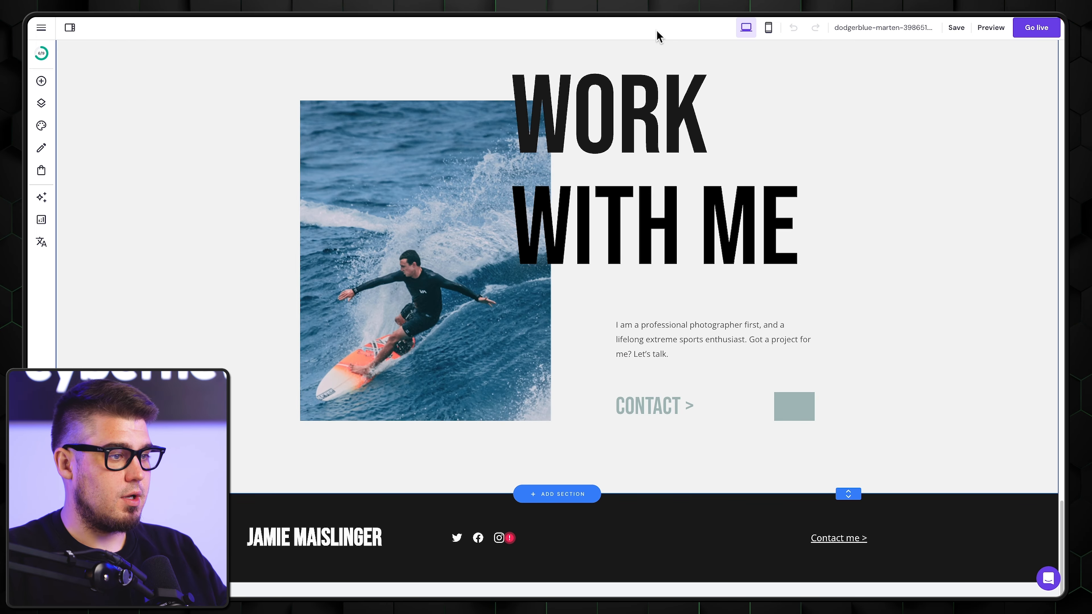
scroll(694, 298, up, 15)
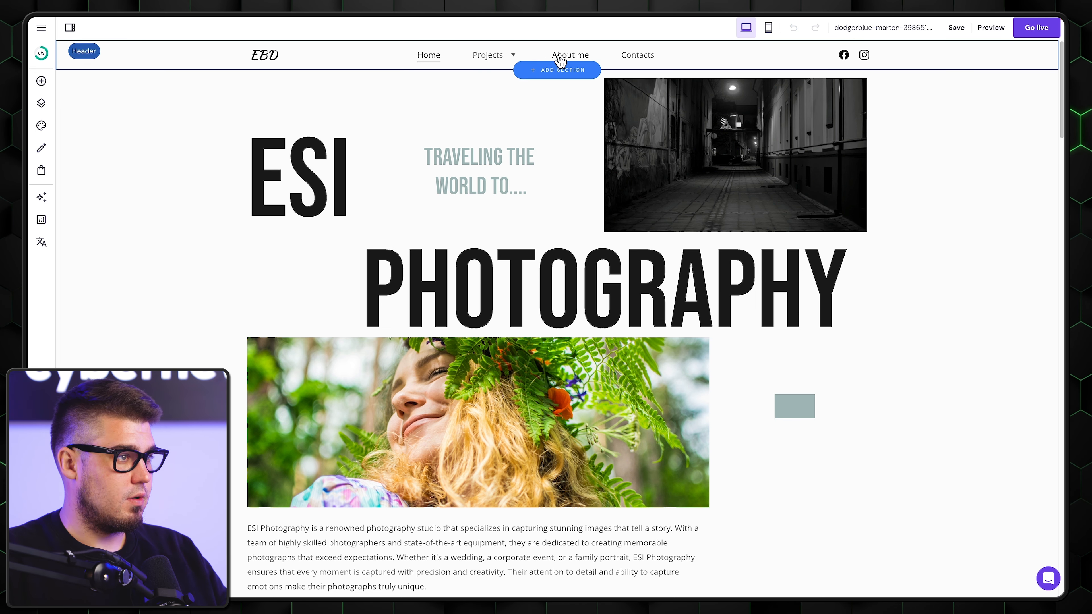
mouse_move(494, 54)
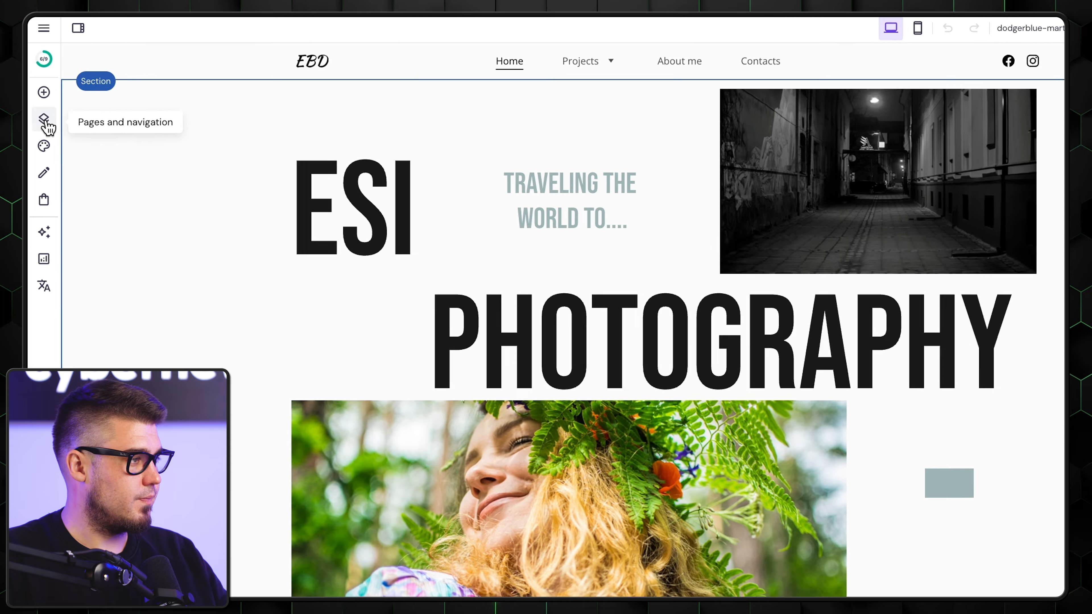
Hide the Projects dropdown and the About me and Contacts pages from the main navigation, keeping only Home
click(45, 122)
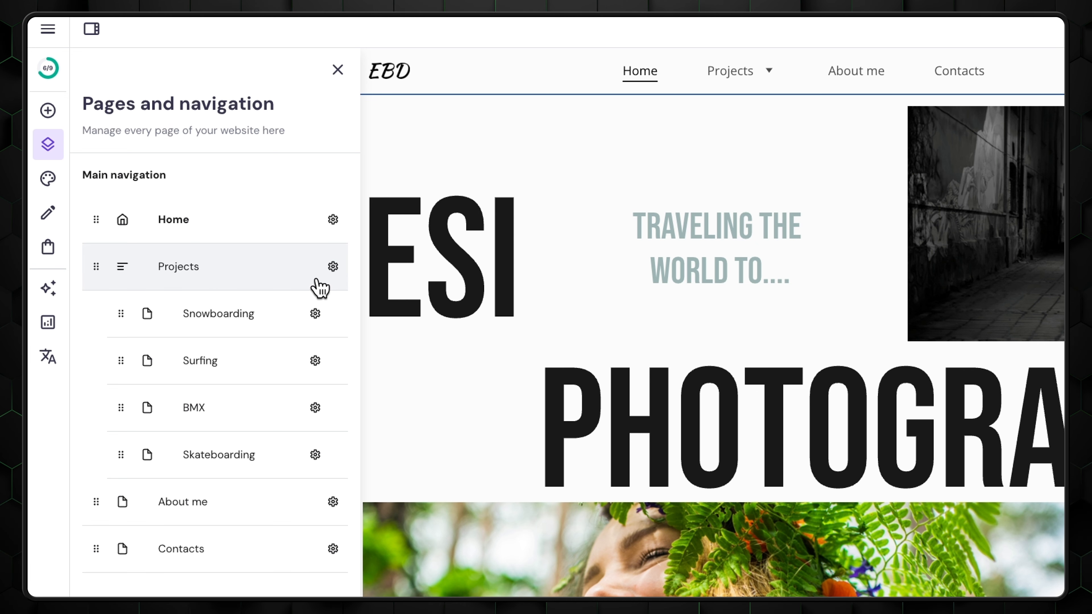
click(333, 267)
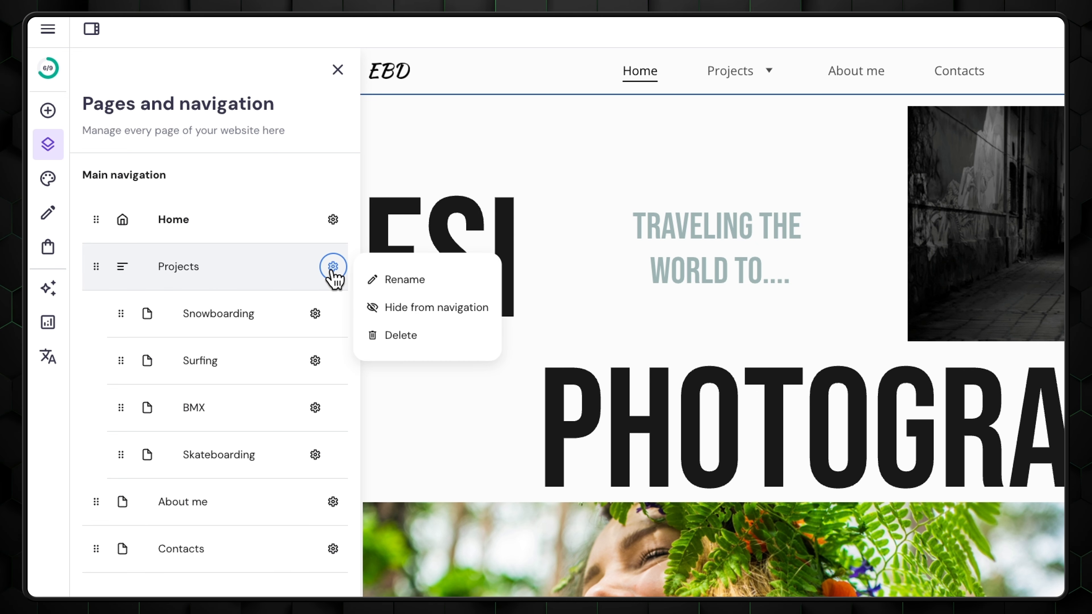
click(435, 317)
click(334, 269)
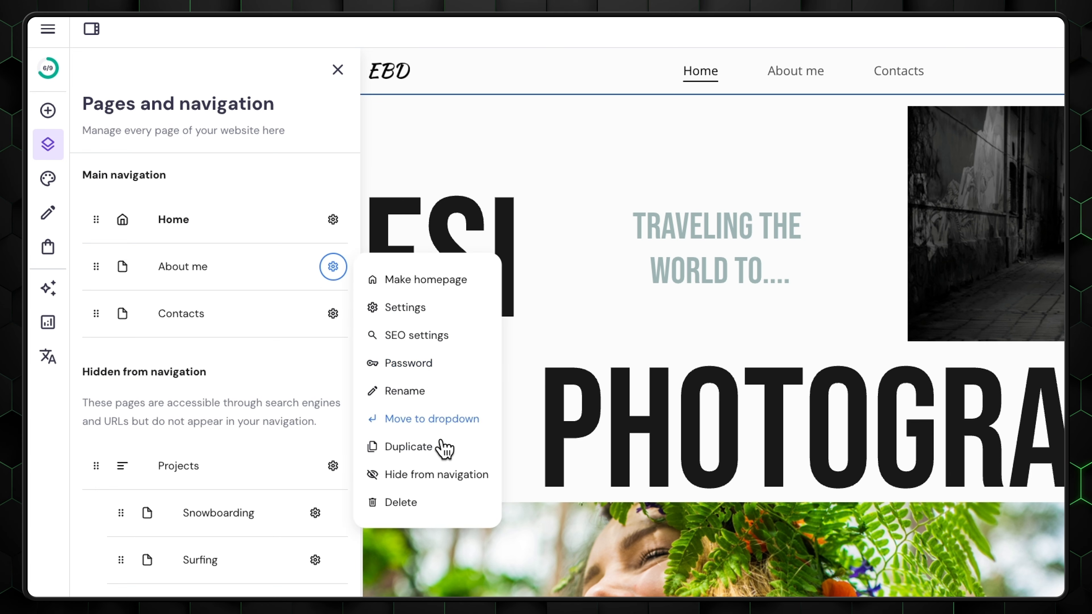
click(436, 474)
click(333, 266)
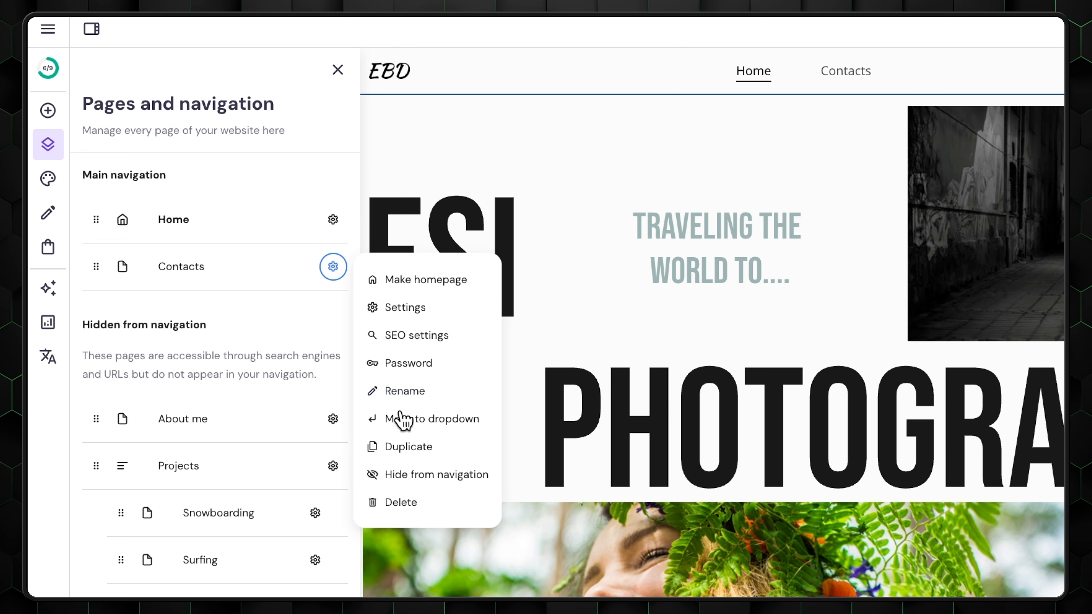
click(418, 475)
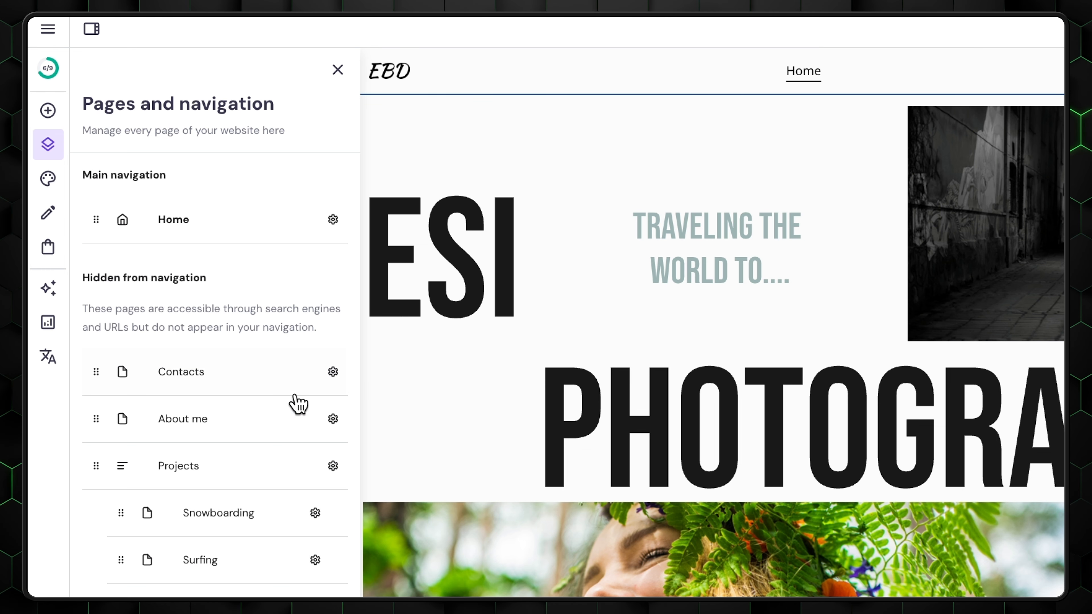
Review the Home page from the hero section down to the Snow Boarding section
scroll(478, 356, down, 15)
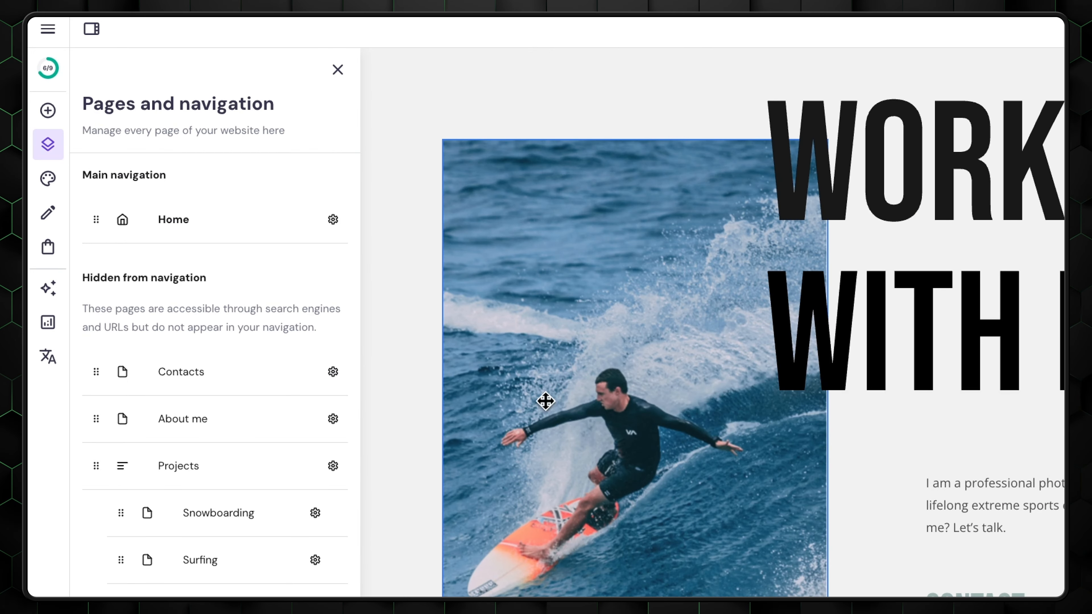
scroll(507, 458, up, 15)
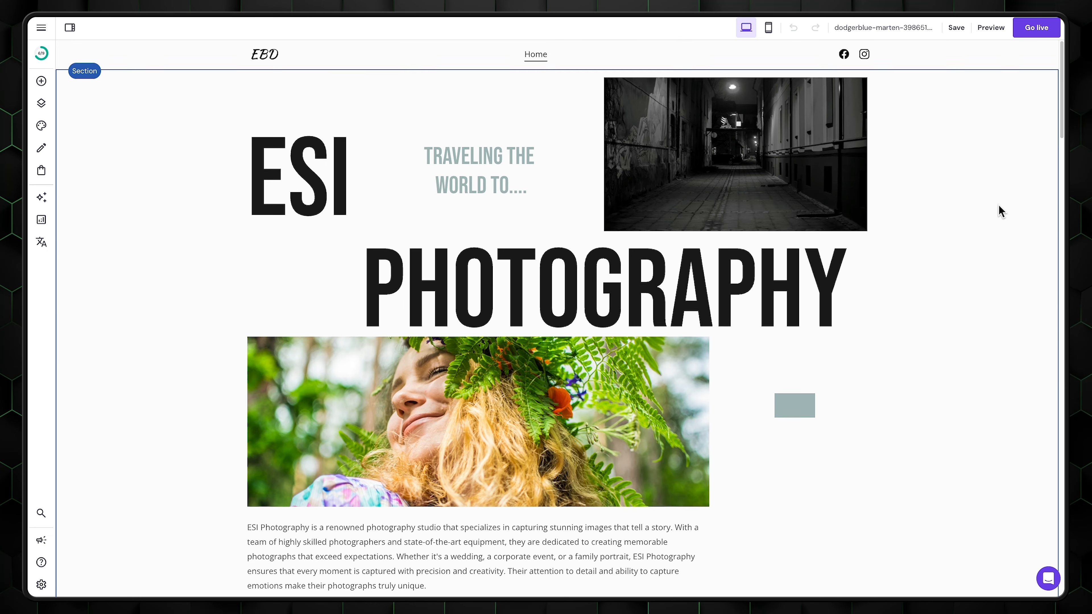
scroll(999, 209, down, 4)
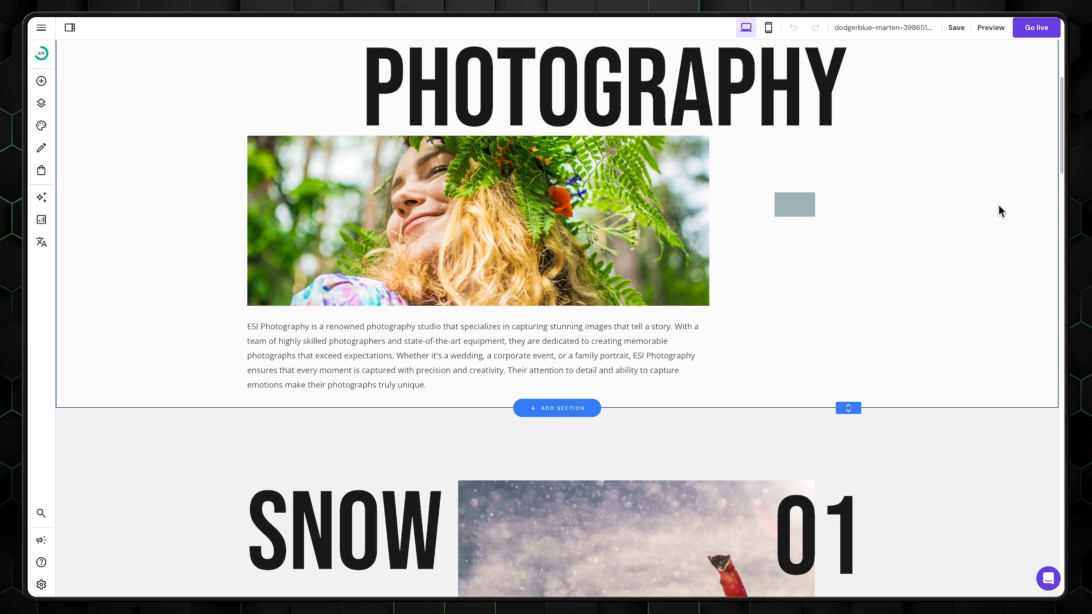
scroll(999, 209, up, 4)
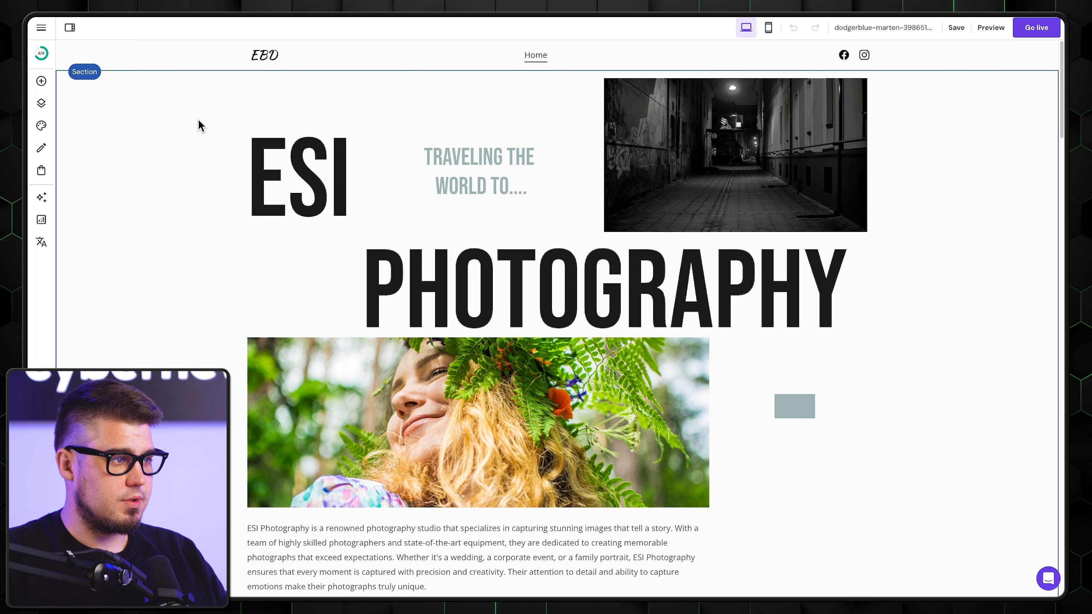
scroll(996, 167, down, 6)
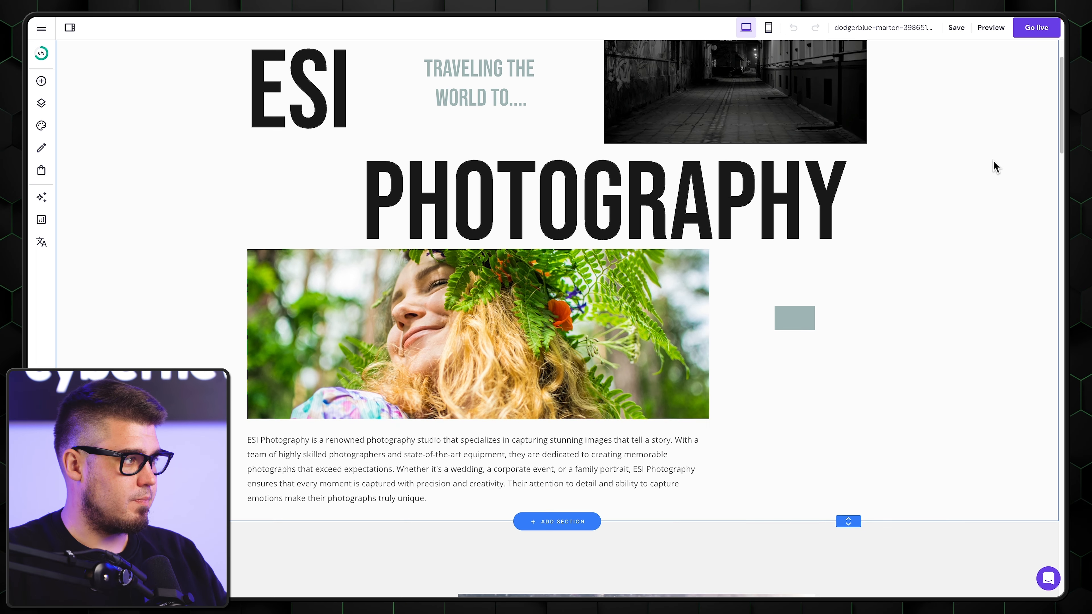
scroll(996, 167, down, 3)
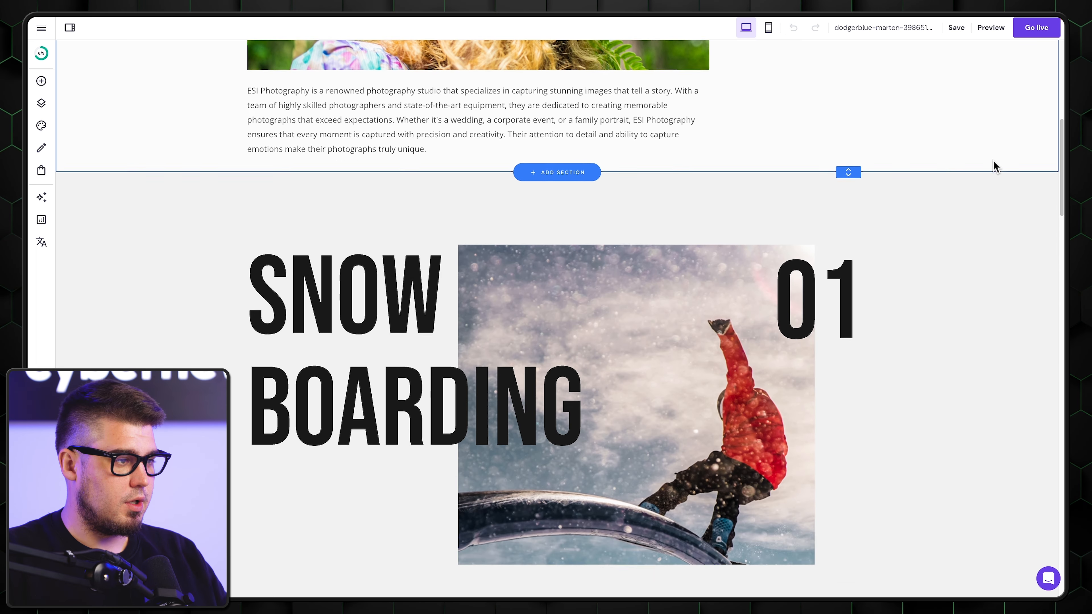
scroll(997, 166, down, 1)
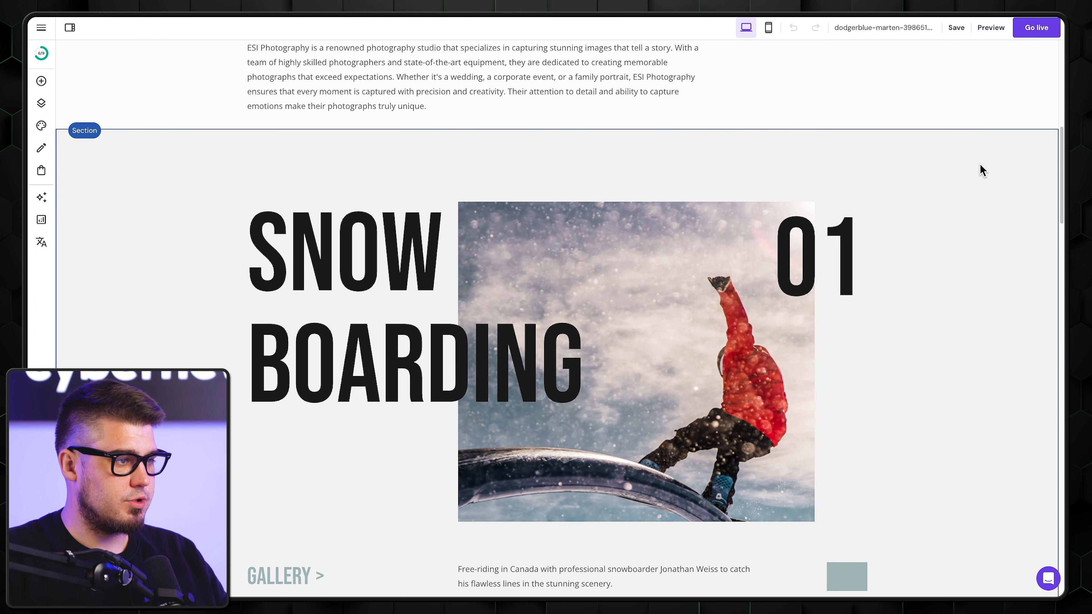
Add an Instagram feed section with a heading beside a single row of three photos, directly beneath the hero section
mouse_move(516, 132)
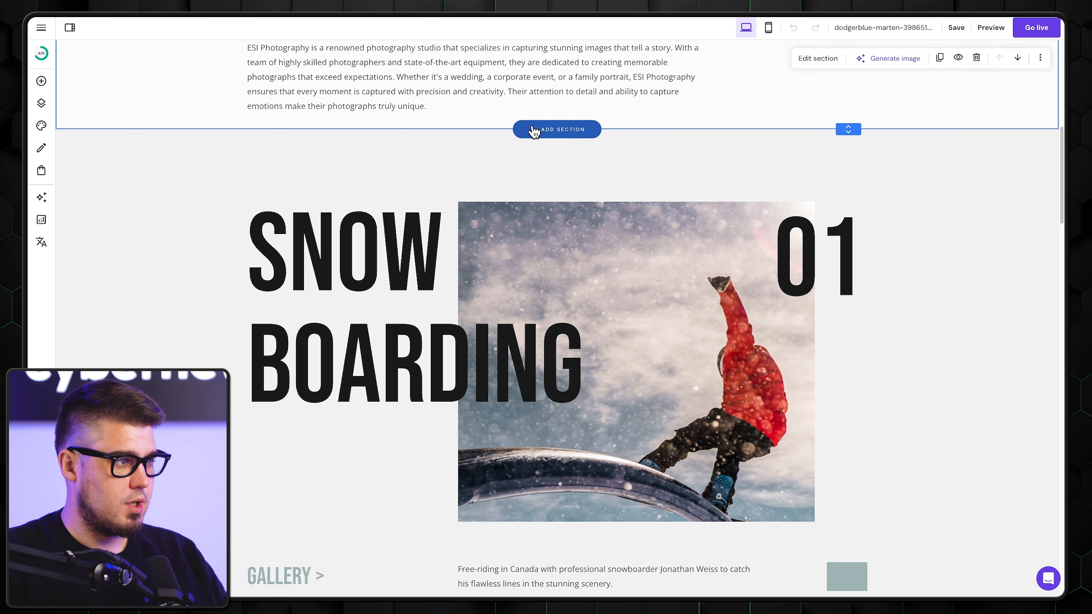
click(533, 131)
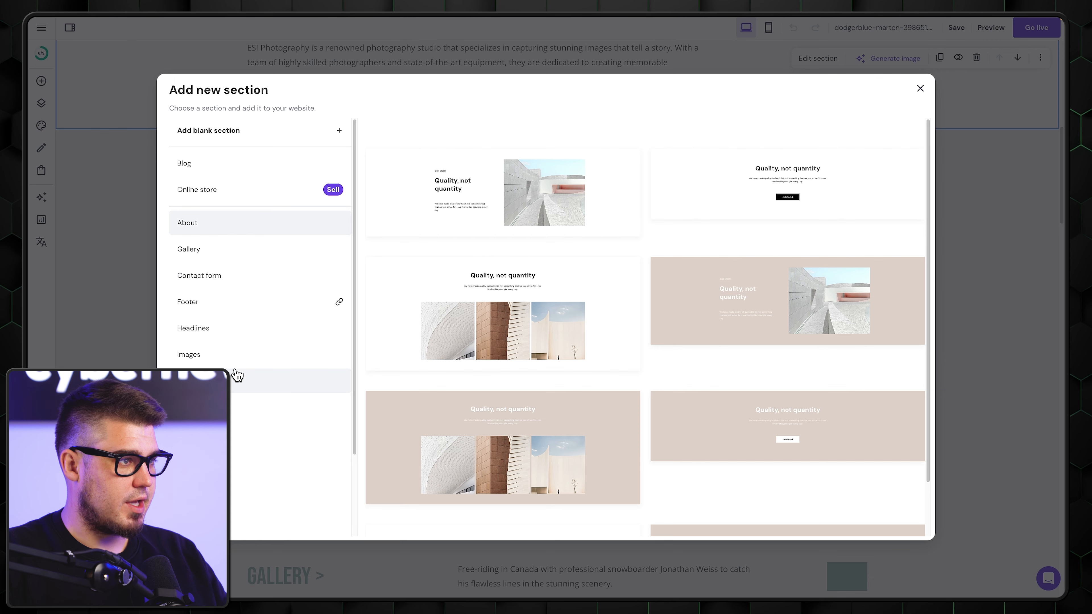
click(236, 381)
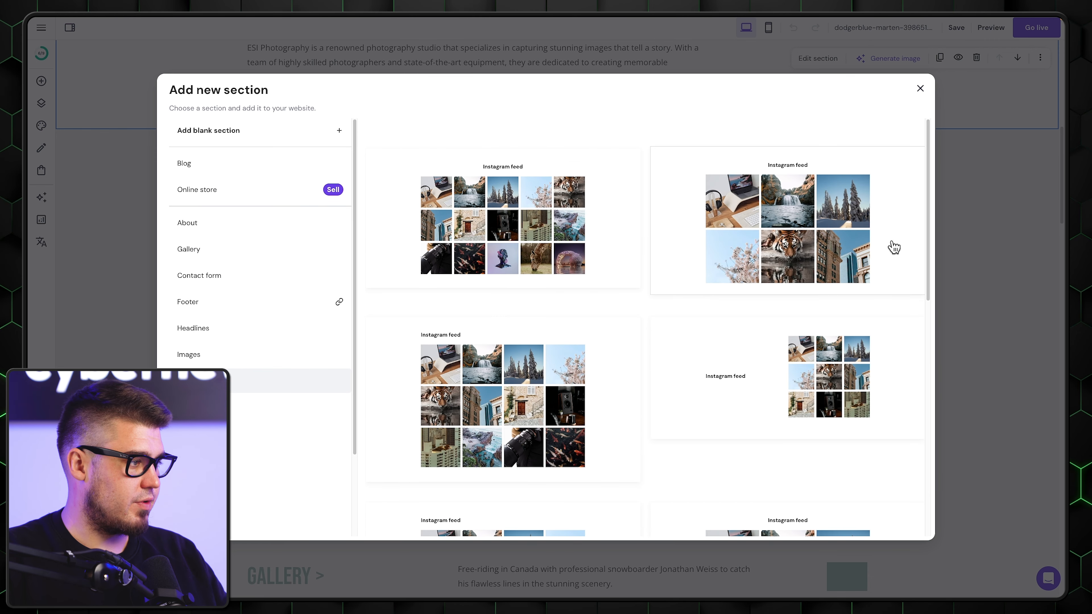
scroll(894, 248, down, 5)
scroll(894, 248, down, 3)
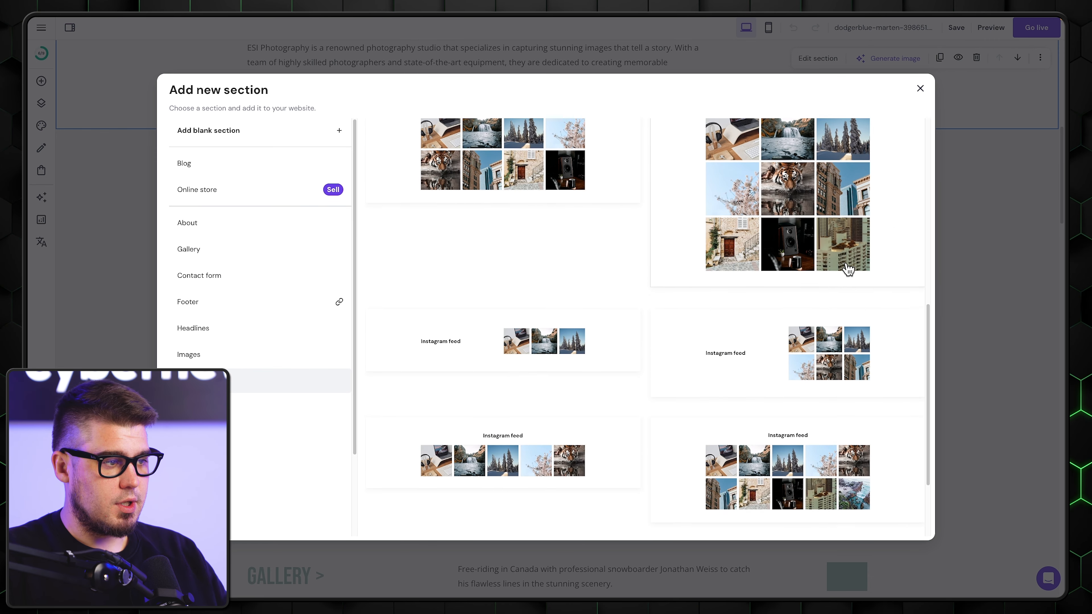
click(513, 353)
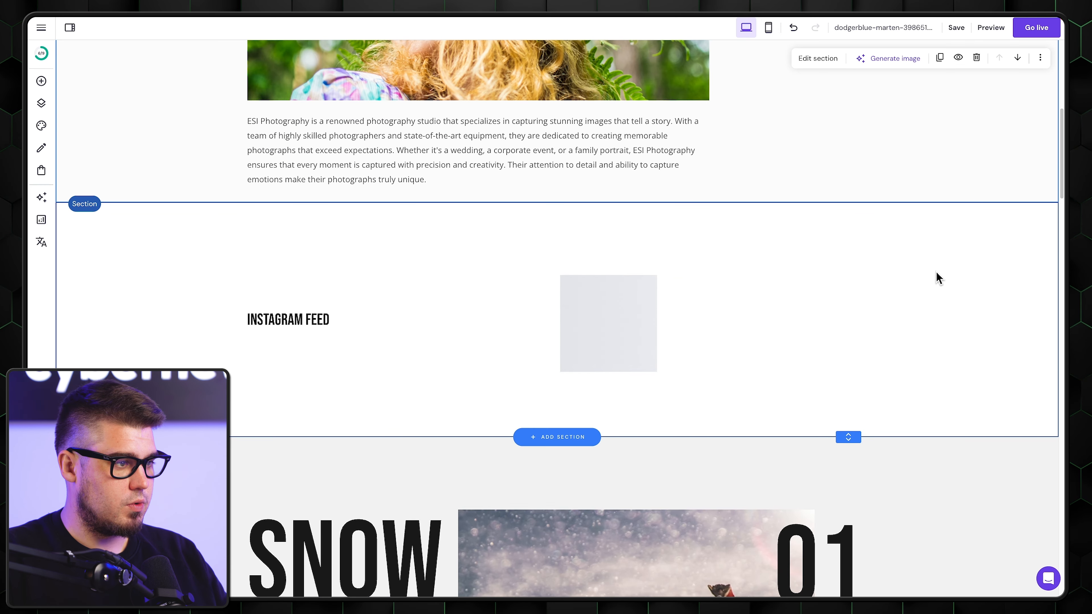
Move the Instagram feed photos and heading up, and shorten their section to end just beneath them
drag(762, 342, 763, 306)
drag(297, 319, 288, 290)
drag(839, 441, 854, 298)
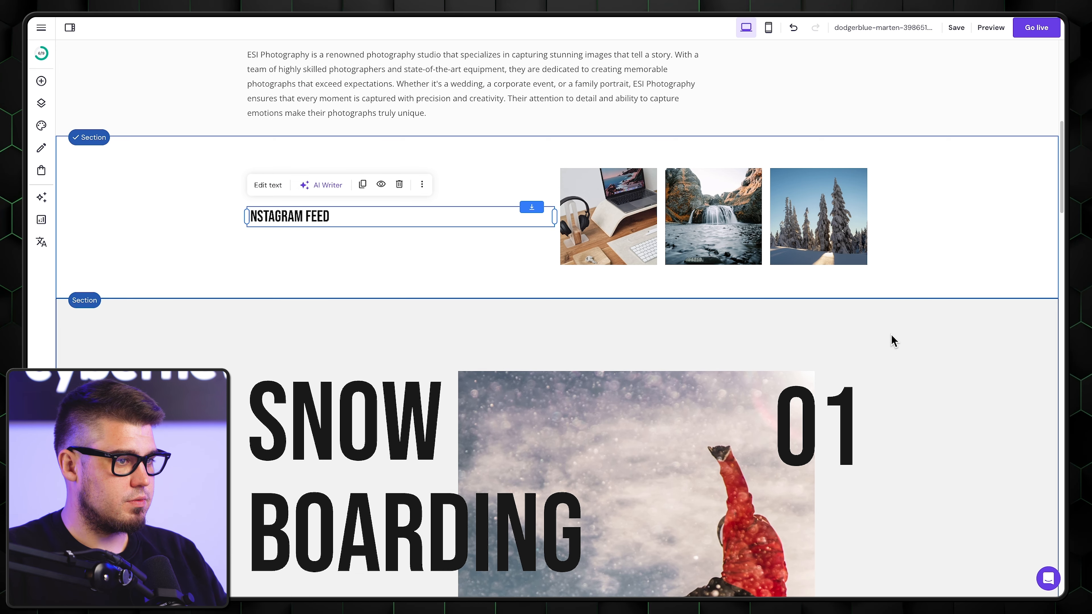
Open the Instagram feed's settings and start connecting an Instagram account
scroll(893, 340, up, 3)
click(891, 344)
click(603, 368)
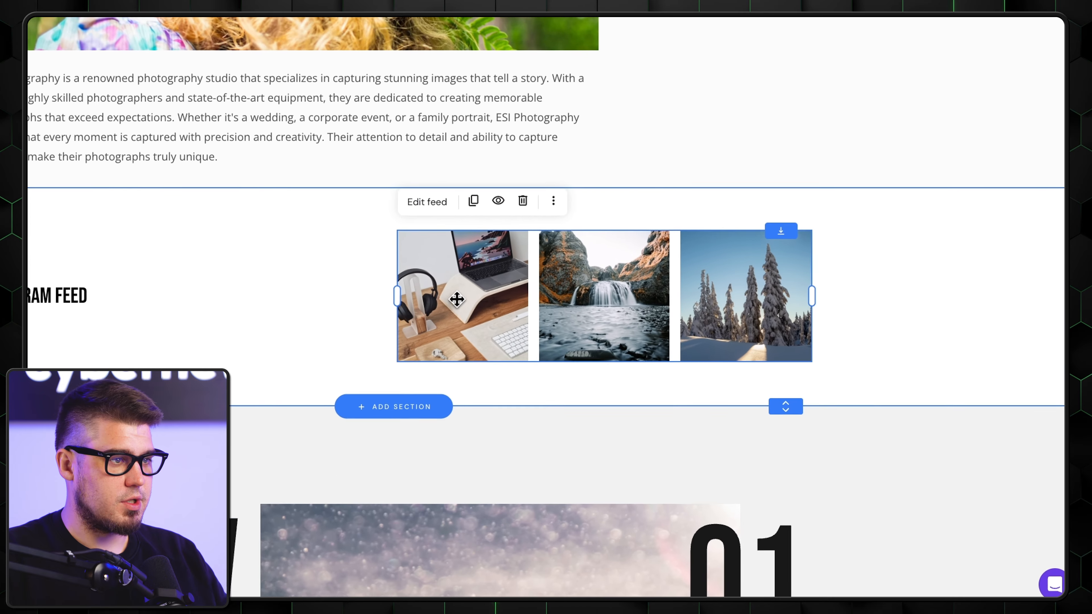
click(427, 202)
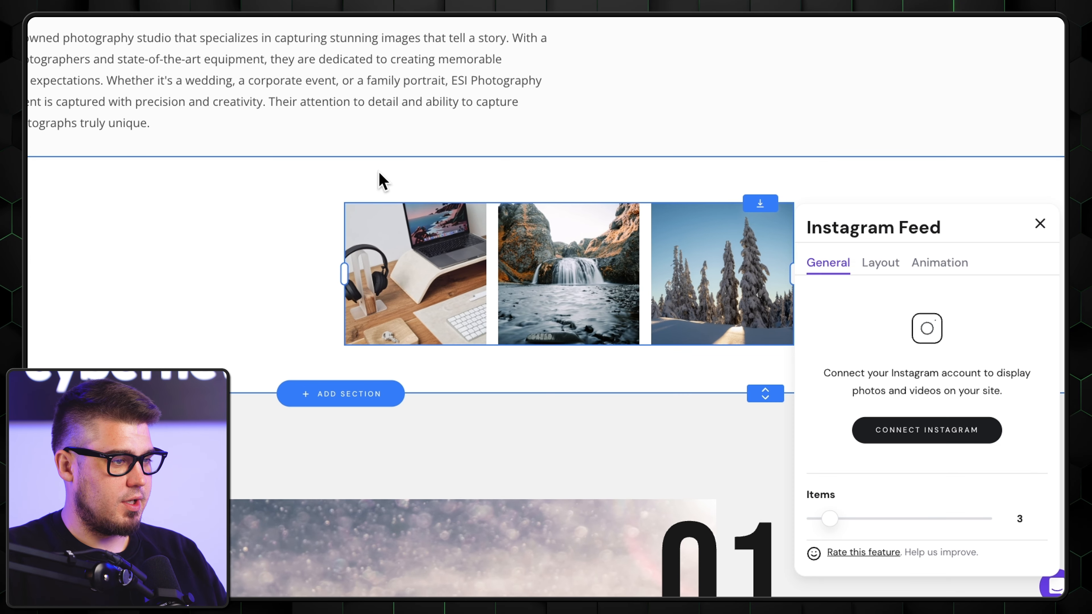
click(926, 430)
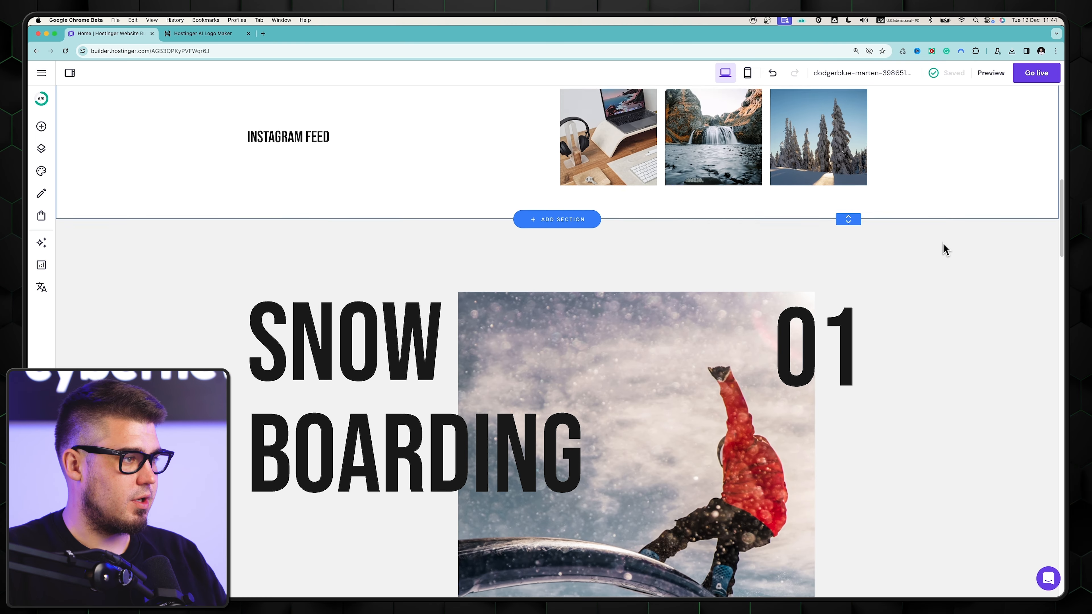
Delete the snowboarder photo from the Snow Boarding section
scroll(943, 249, down, 1)
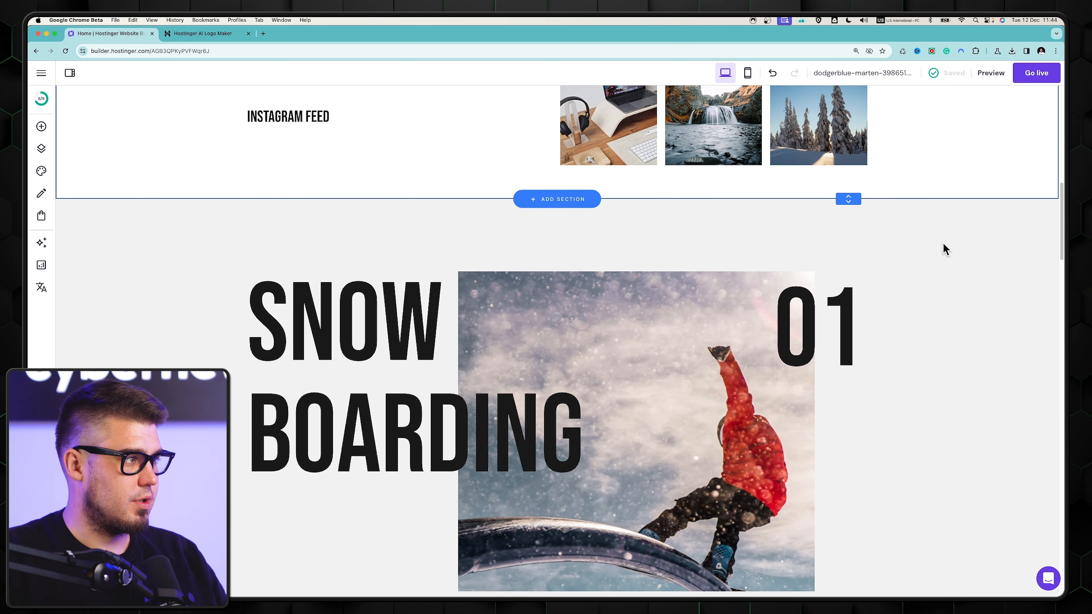
drag(641, 325, 683, 308)
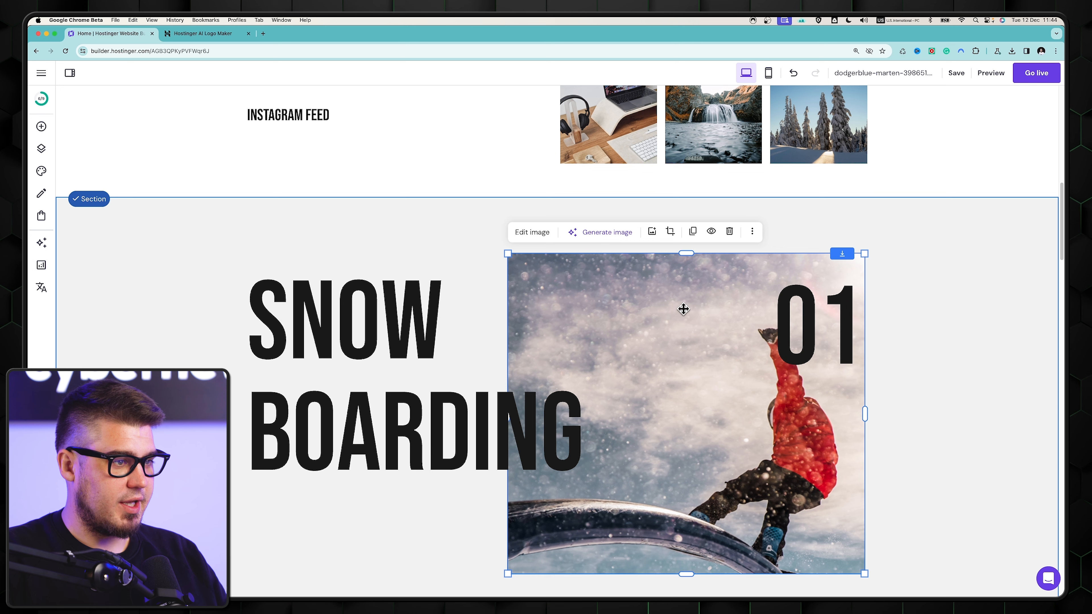
click(730, 234)
Change the Snow Boarding title's text style to Heading 2
click(412, 285)
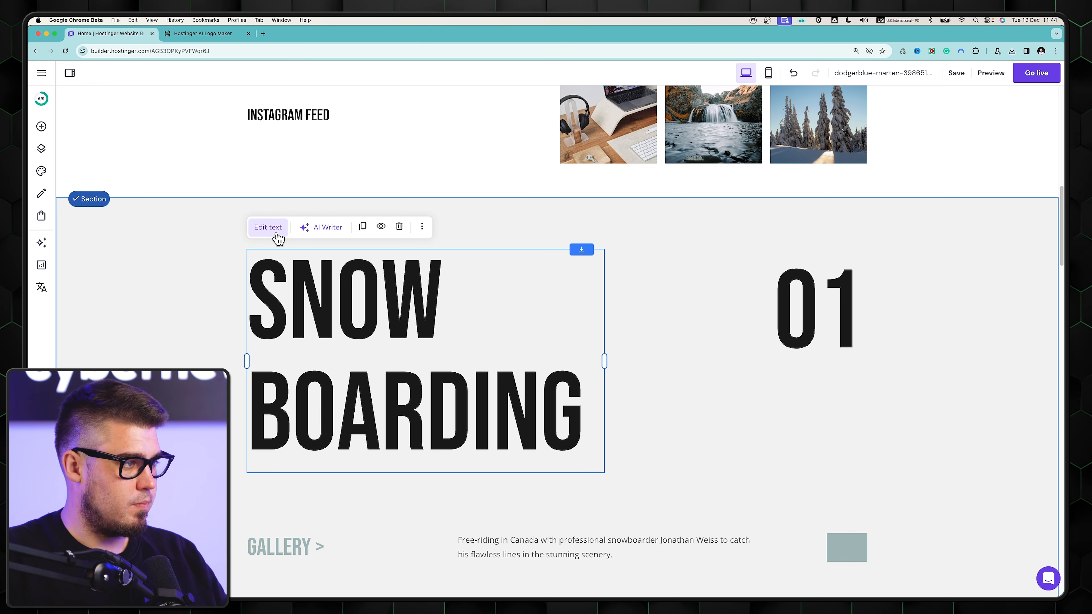
click(268, 228)
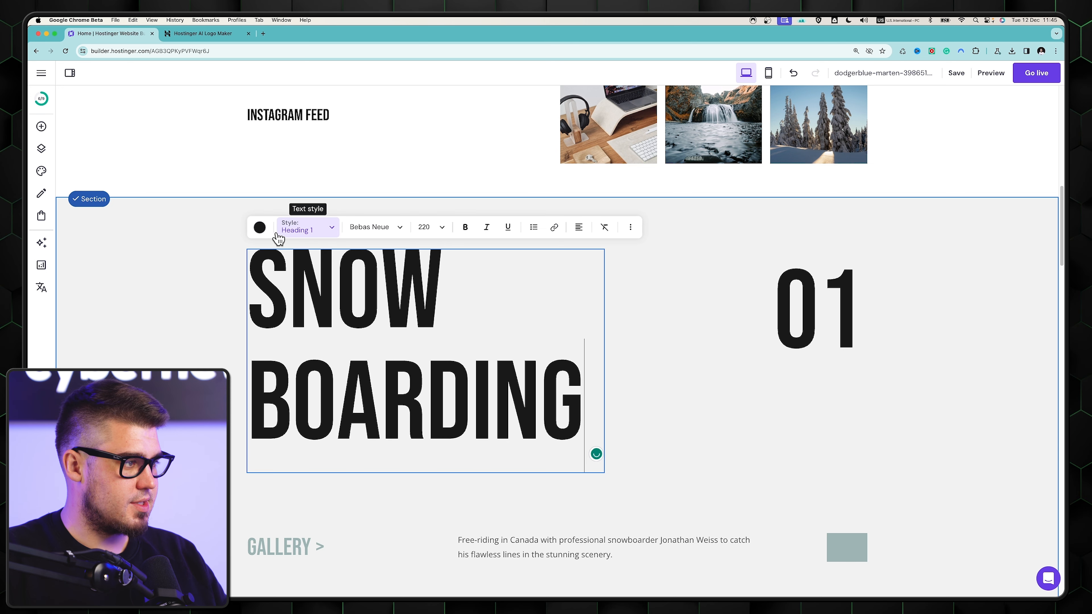
click(335, 232)
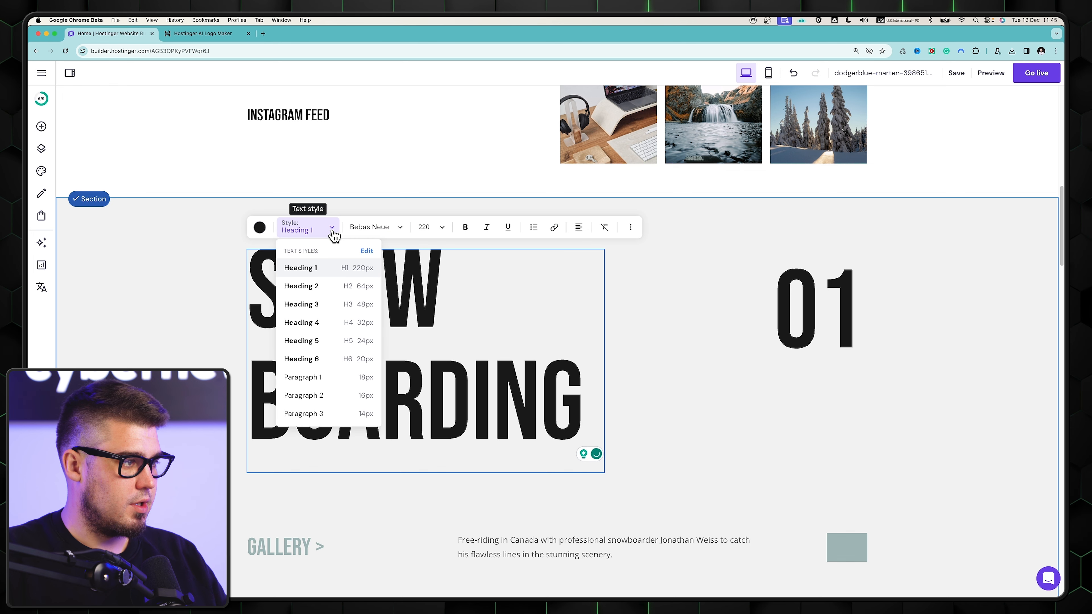
click(321, 286)
click(197, 239)
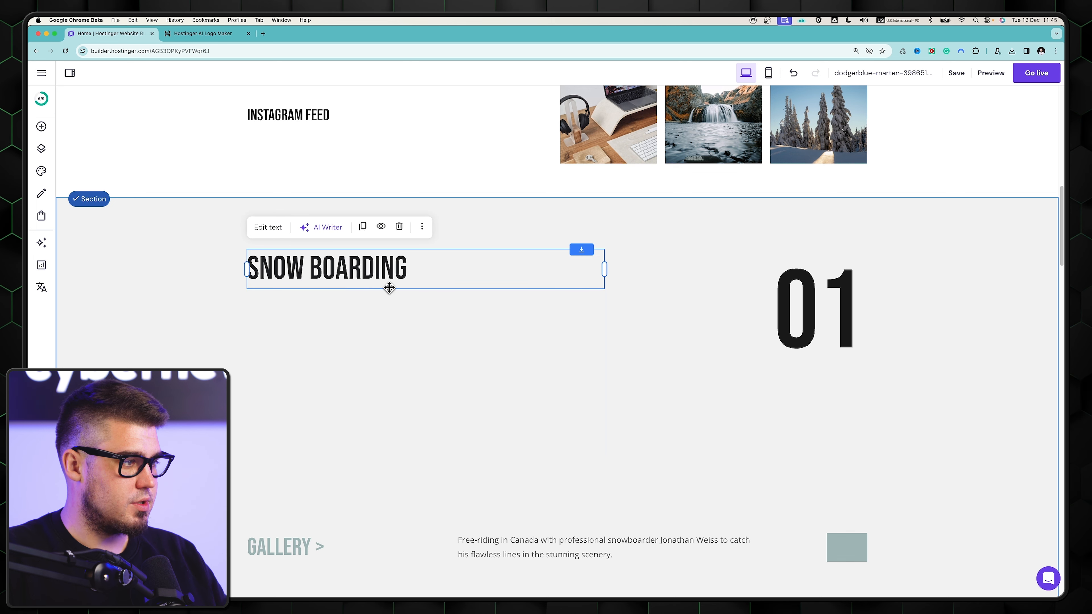
Move the Snow Boarding title up near the section's upper edge and narrow its text box to fit the words
drag(387, 284, 375, 251)
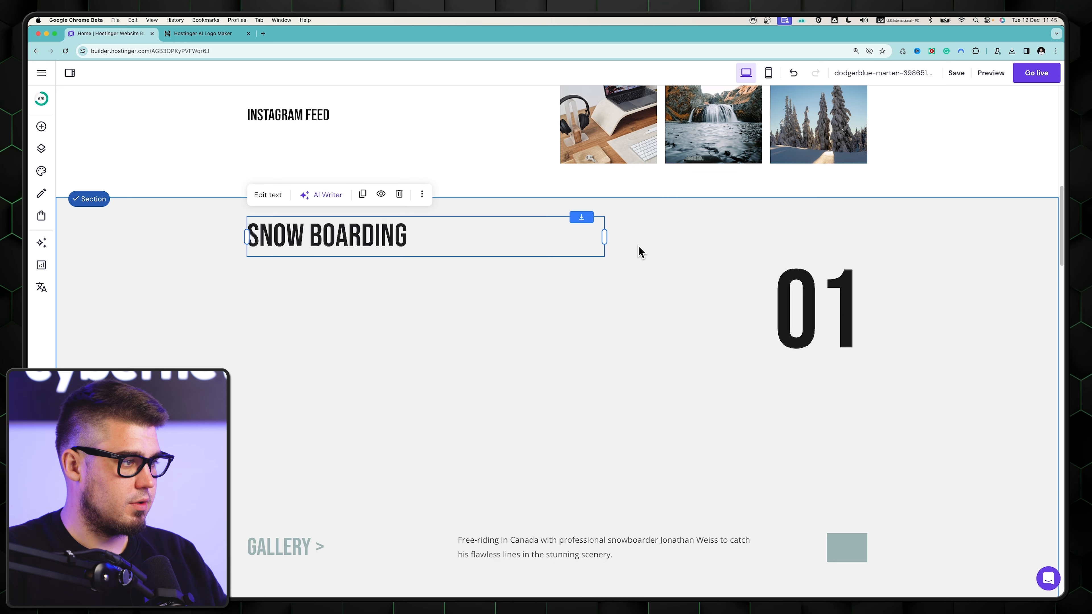
drag(606, 238, 446, 236)
click(602, 358)
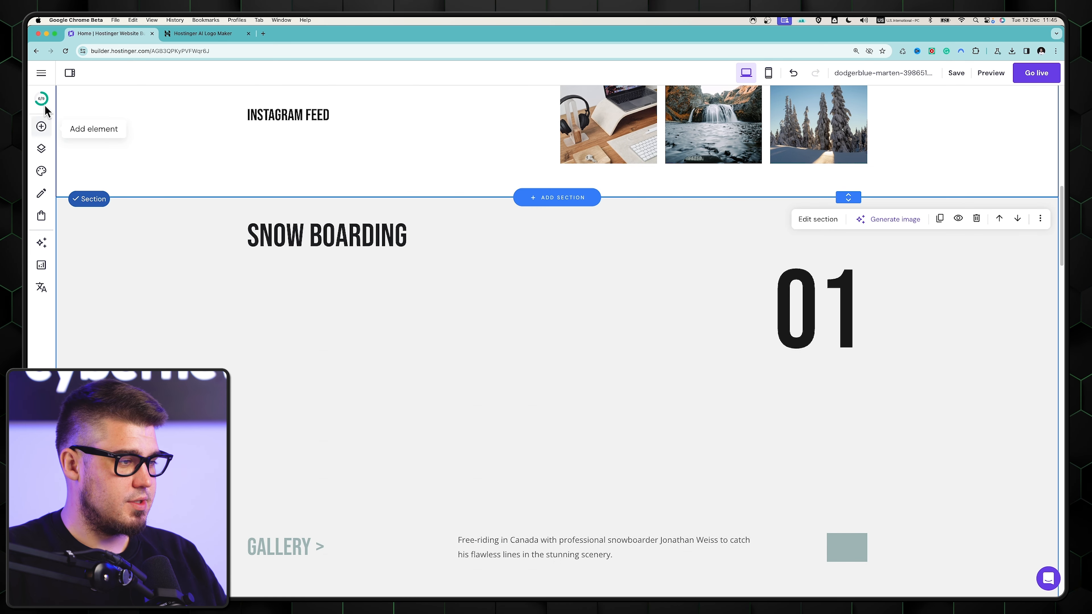
Add a Gallery element beneath the Snow Boarding title, align it with the title and widen it almost to the 01 number
click(40, 125)
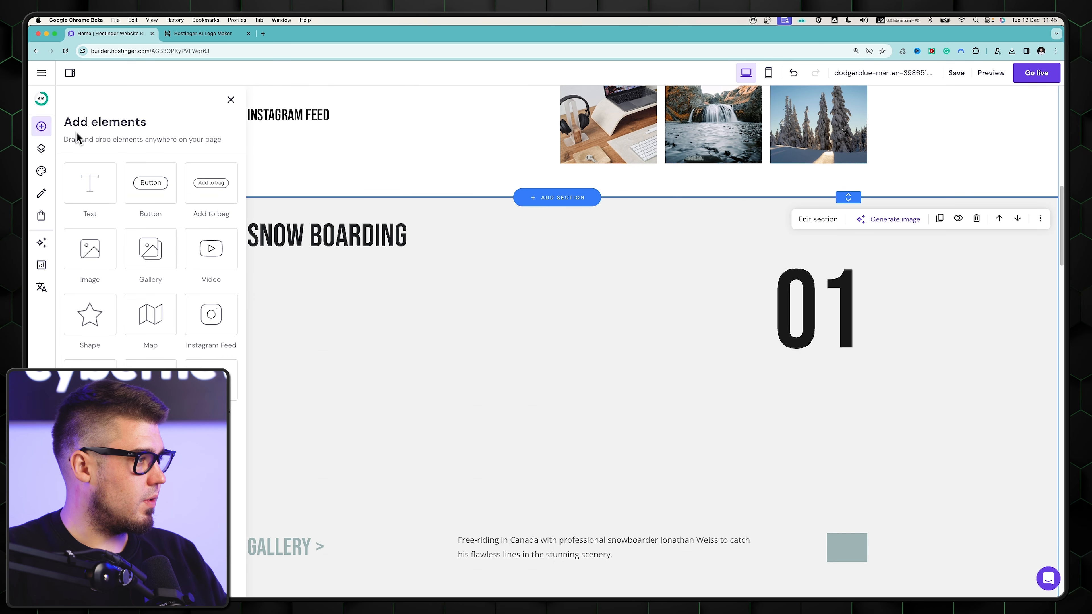
drag(158, 253, 471, 362)
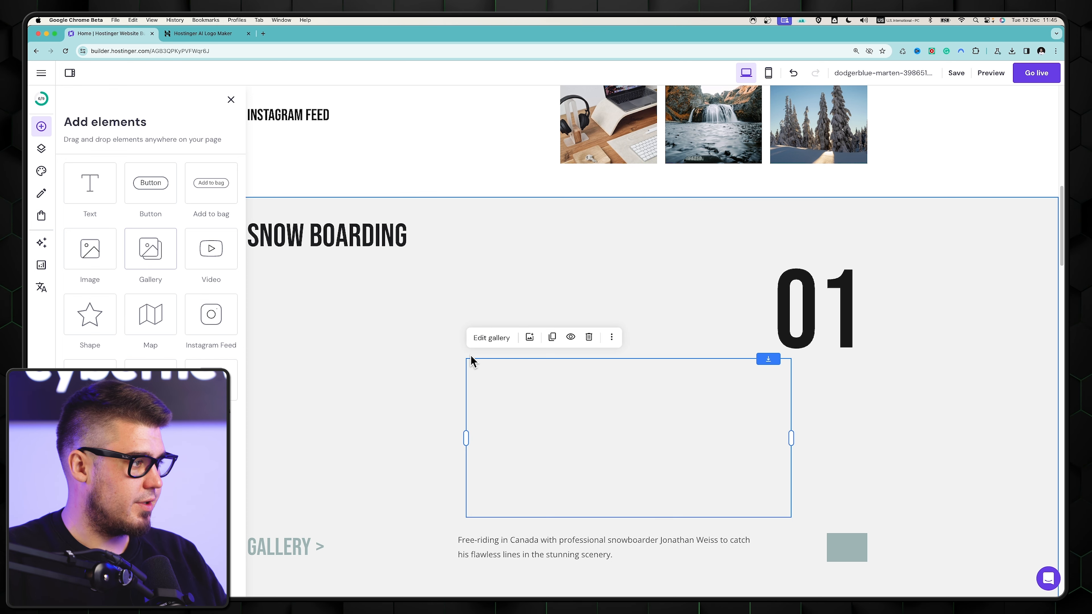
drag(599, 359, 514, 358)
drag(581, 377, 762, 322)
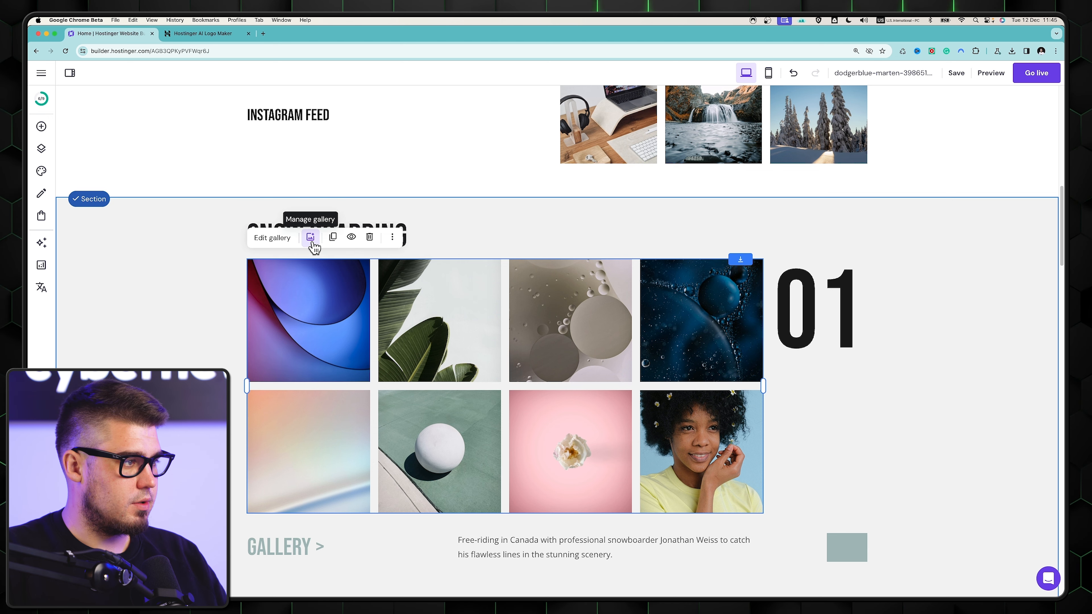
Delete all the gallery's sample images and add the first six photos from My library, from the forest portrait to the poppy
click(310, 237)
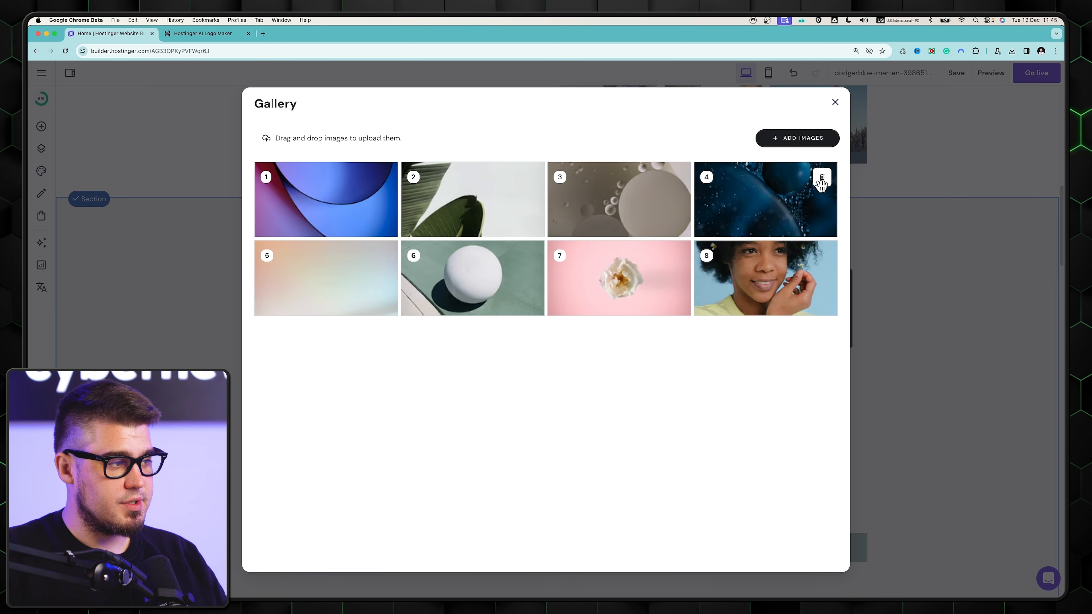
click(675, 176)
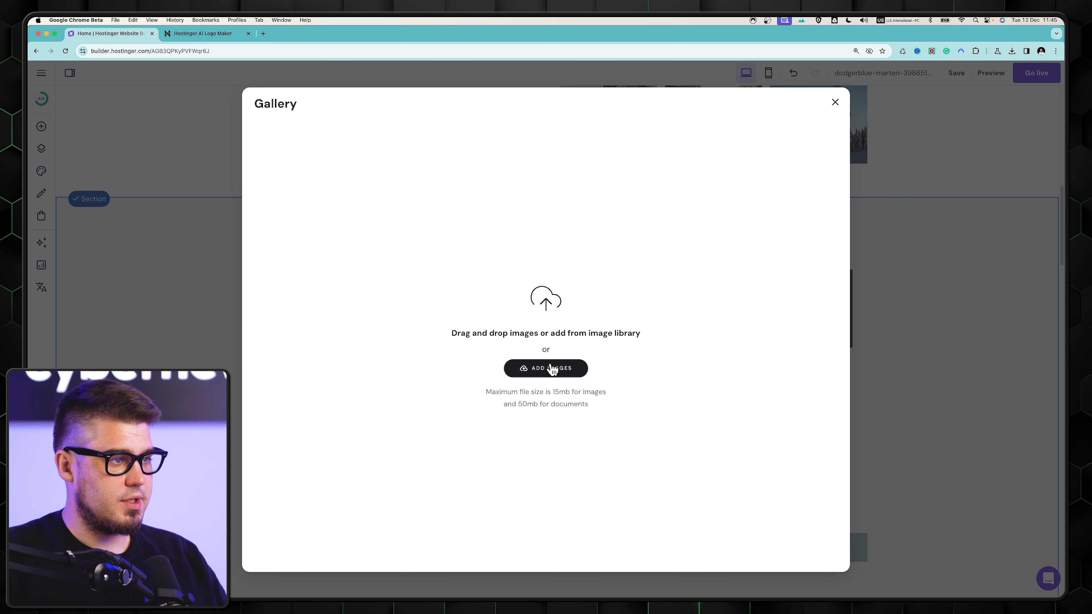
click(548, 369)
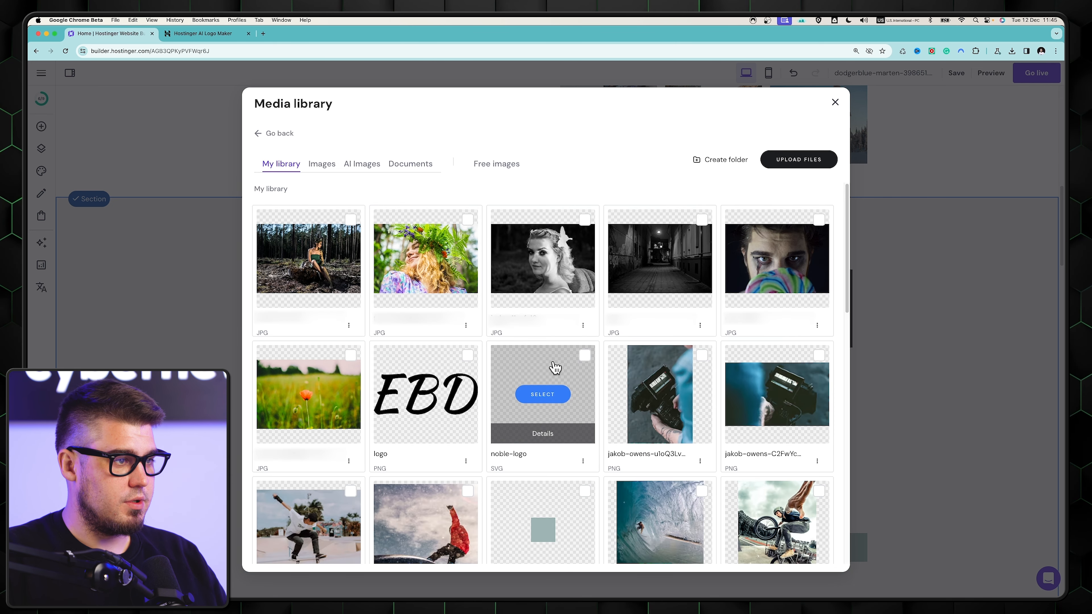
click(350, 219)
click(467, 220)
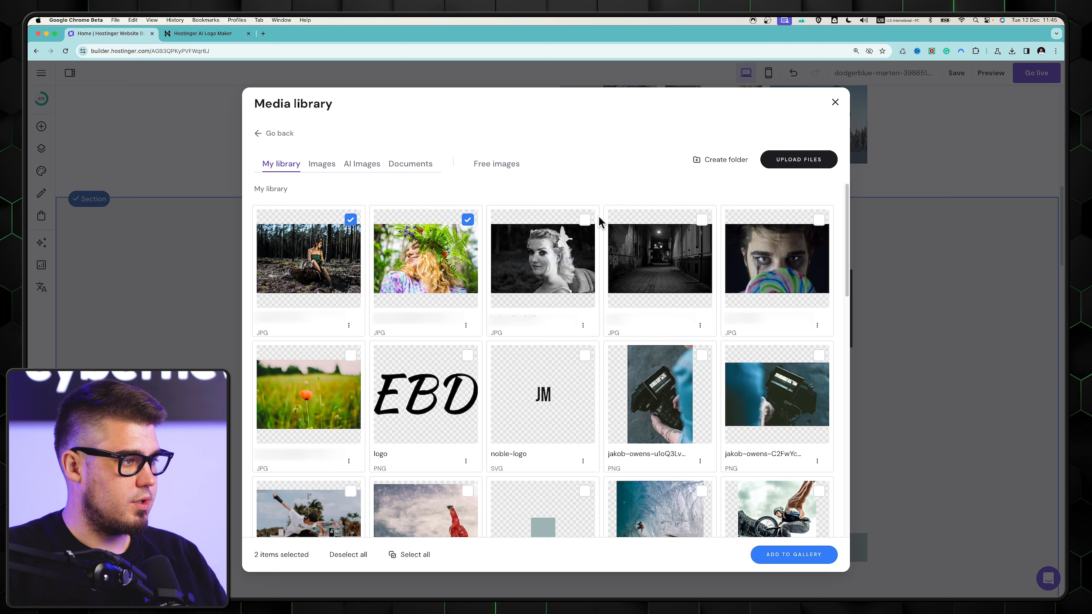
click(585, 219)
click(702, 220)
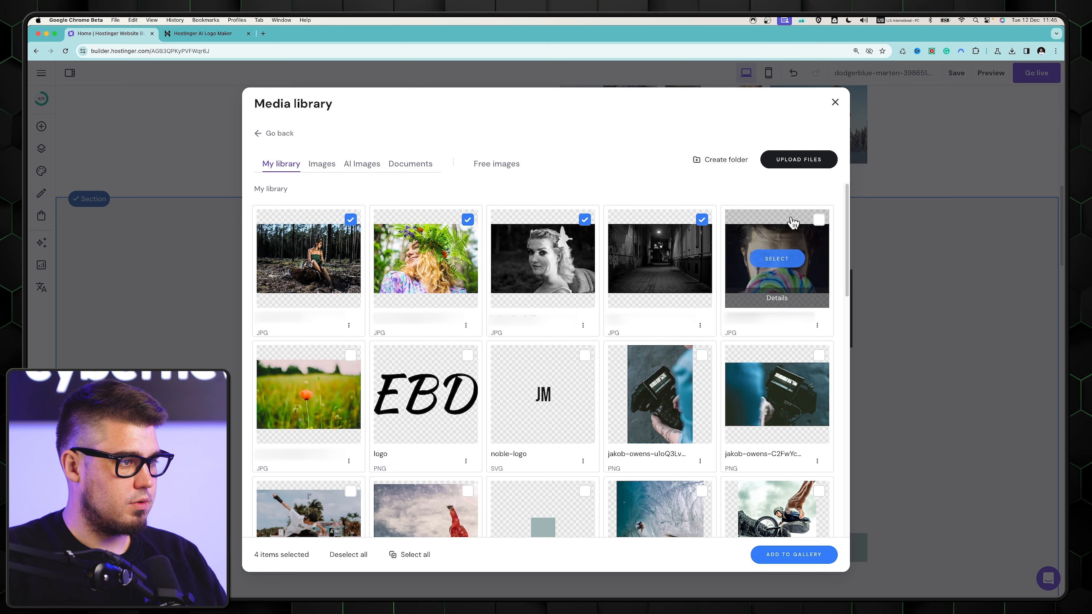
click(819, 220)
click(350, 355)
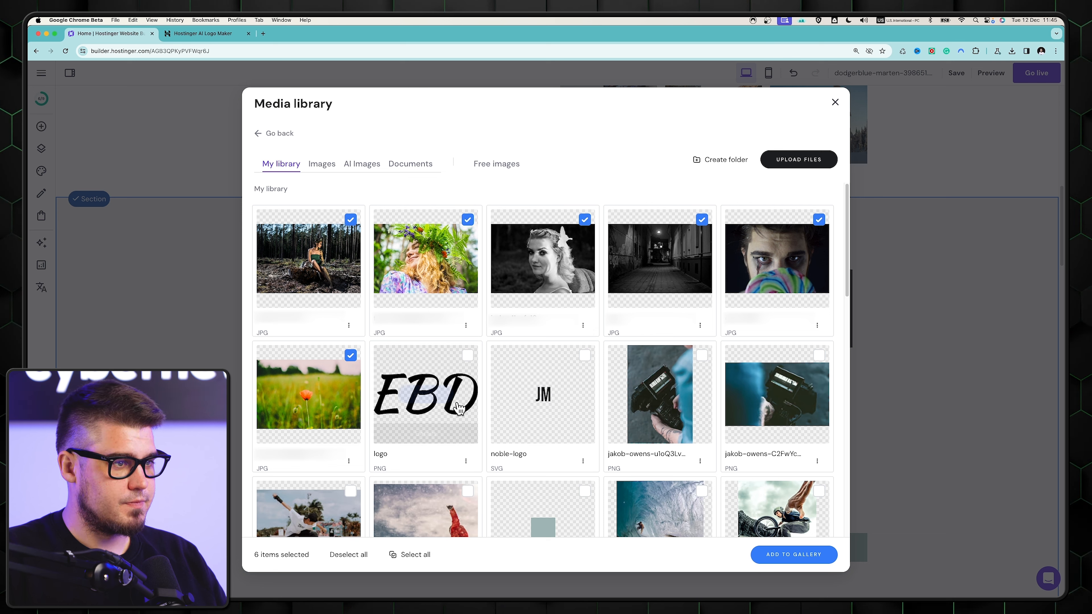
click(799, 555)
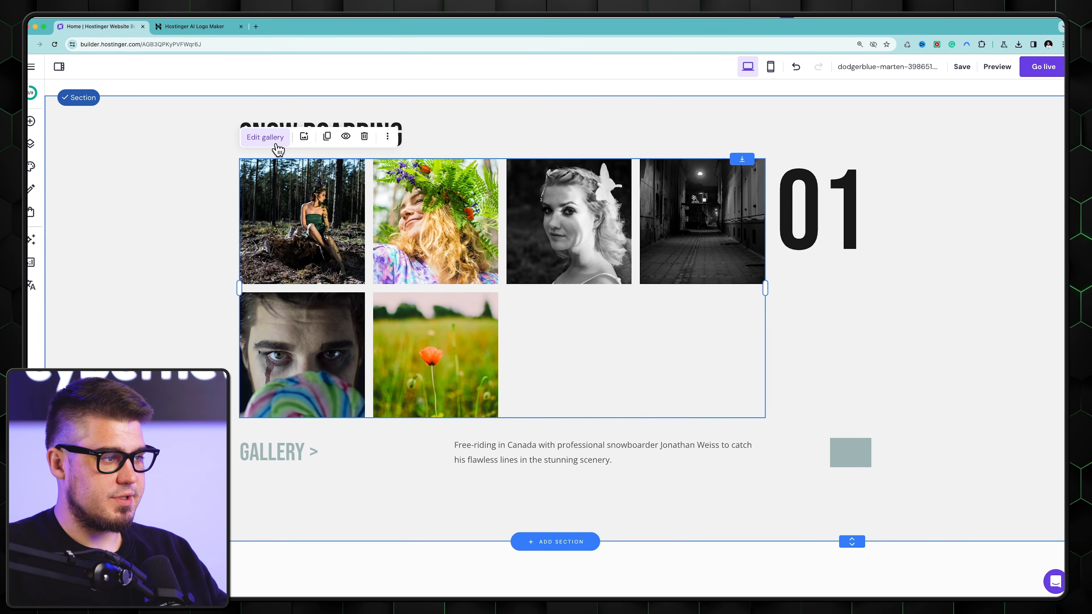
Set the gallery to the Masonry layout with 3 items per row, a 4 px gap and Open full screen preview on click
click(265, 137)
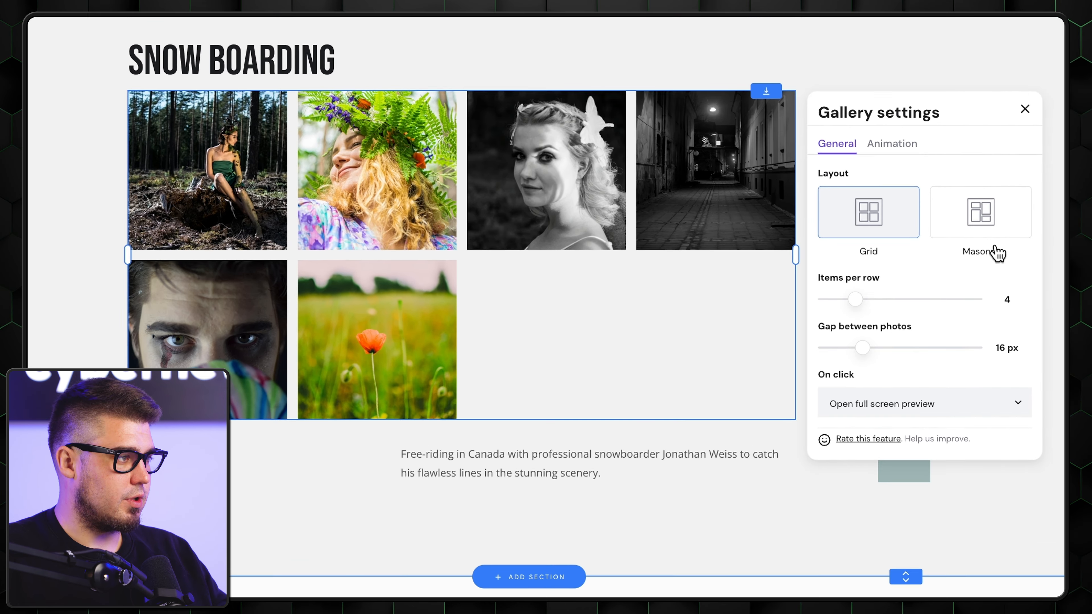
click(1011, 223)
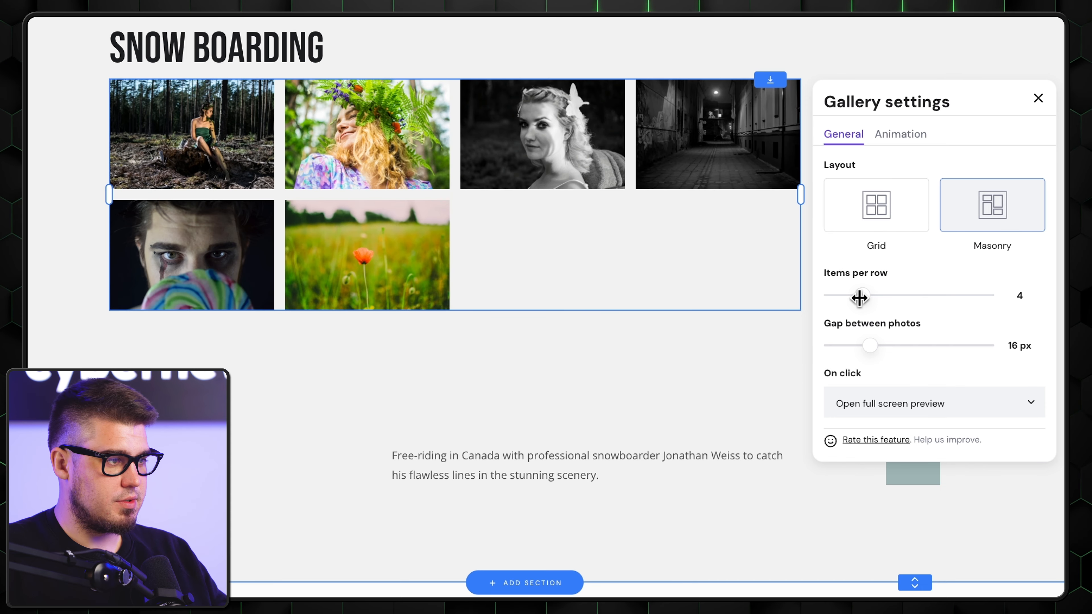
drag(854, 297, 852, 297)
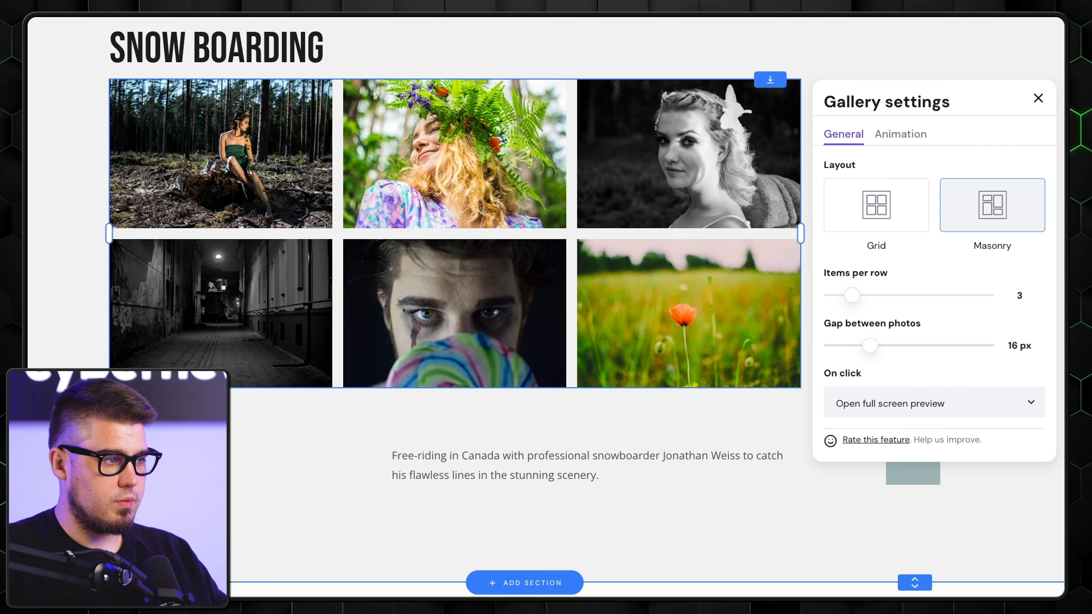
drag(870, 345, 840, 348)
scroll(905, 365, down, 1)
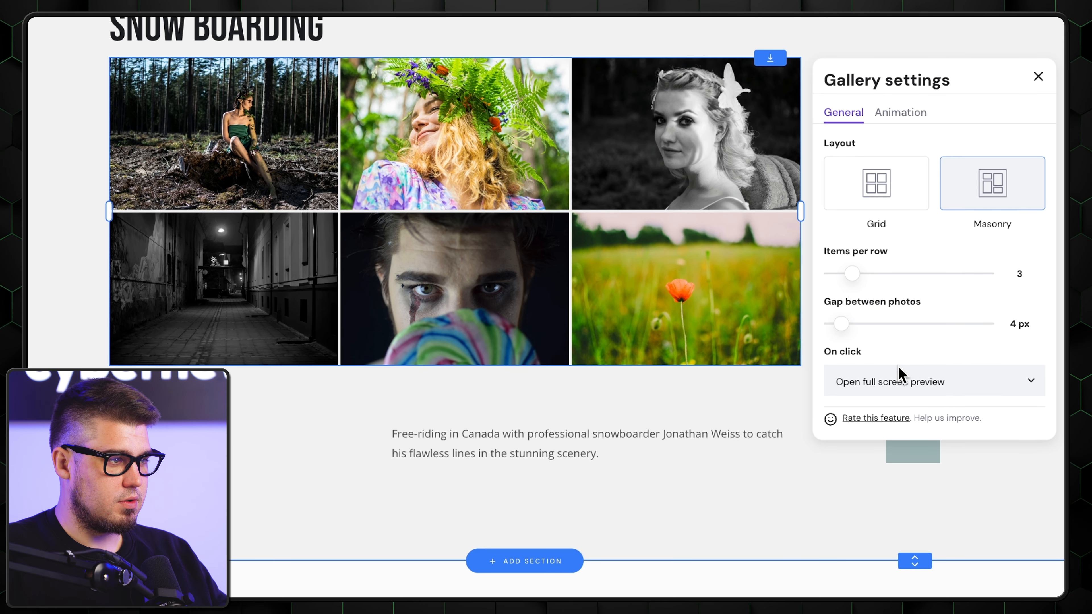
click(1032, 383)
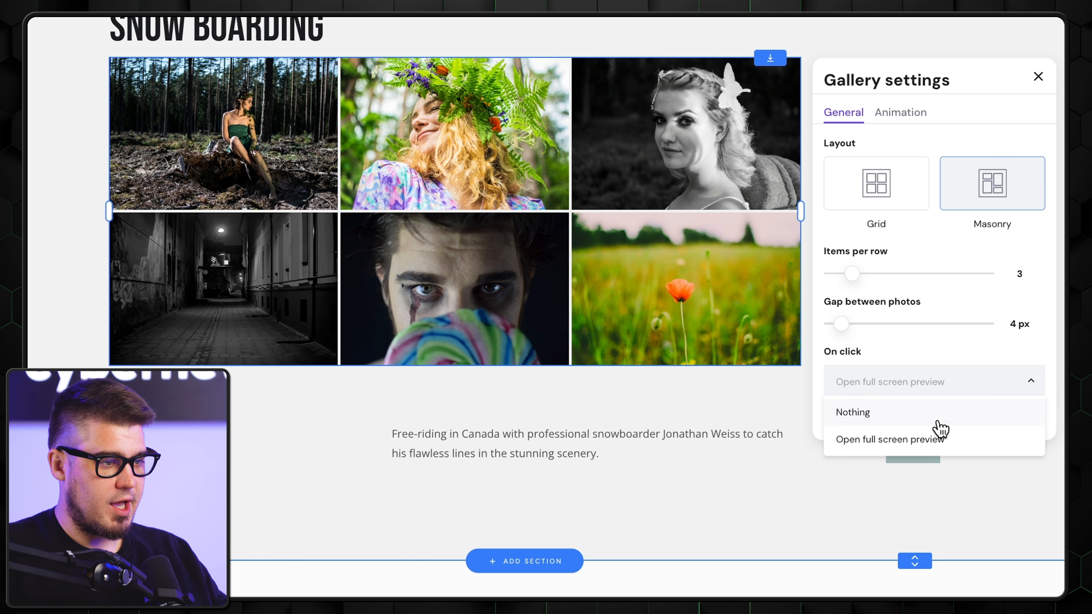
click(910, 443)
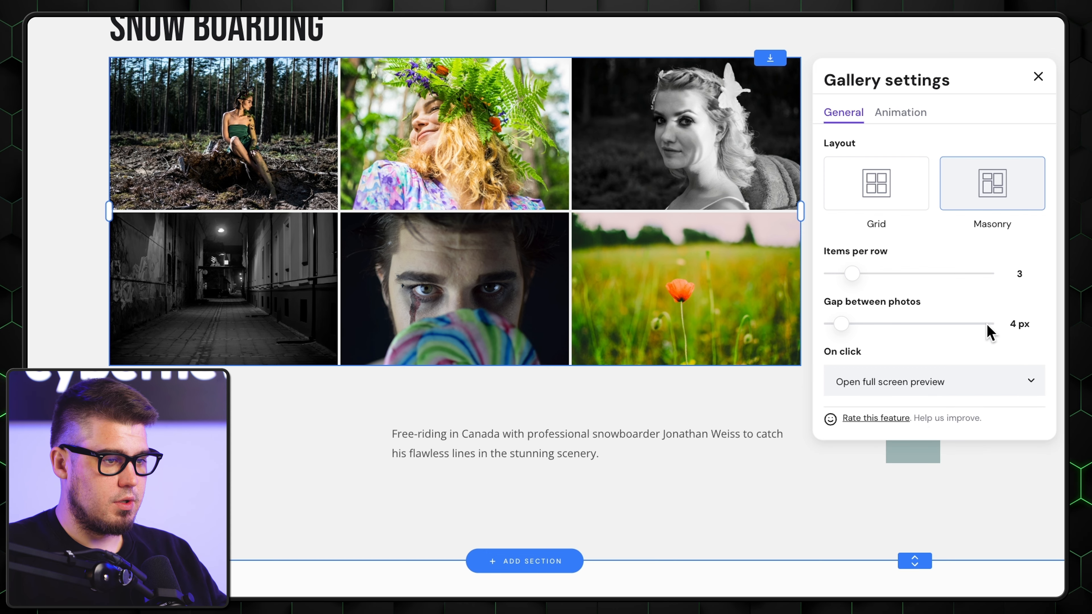
Apply the Fade animation to the gallery and close its settings
scroll(1018, 317, up, 7)
scroll(868, 289, down, 3)
scroll(963, 293, down, 2)
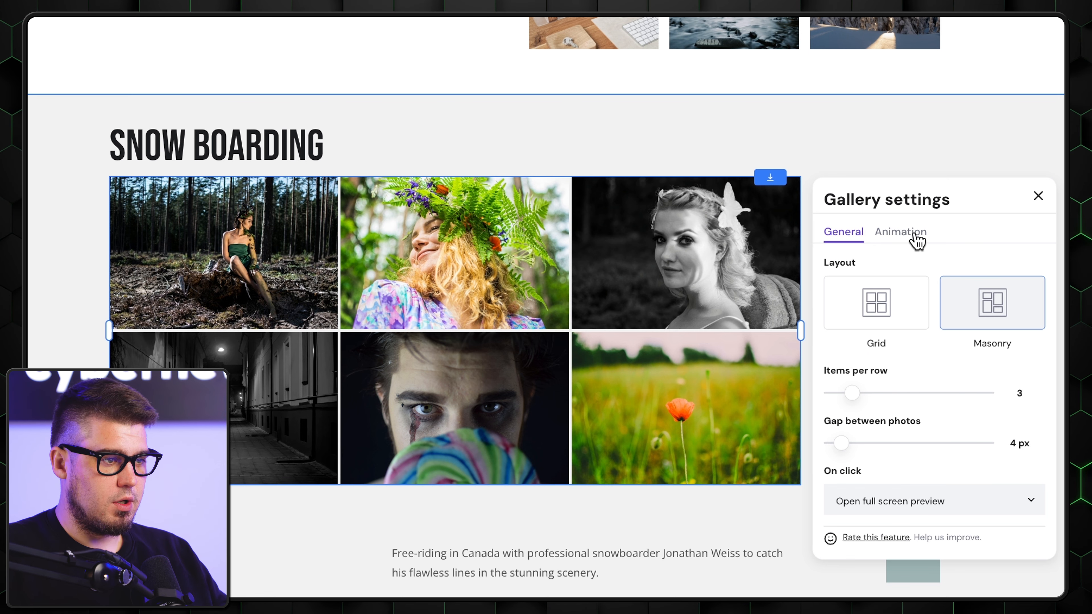
click(916, 239)
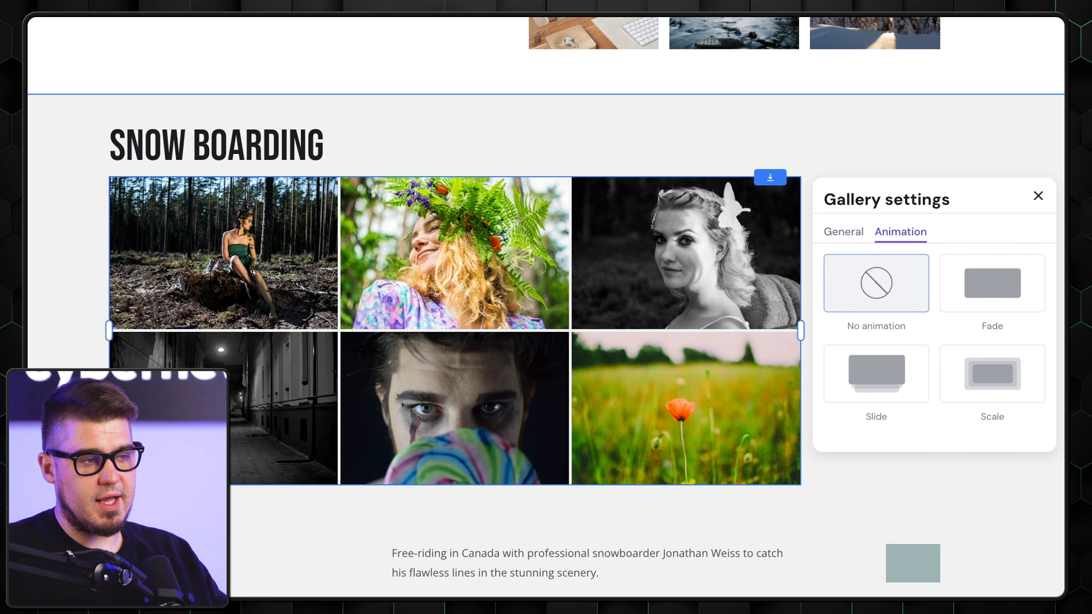
scroll(892, 250, down, 4)
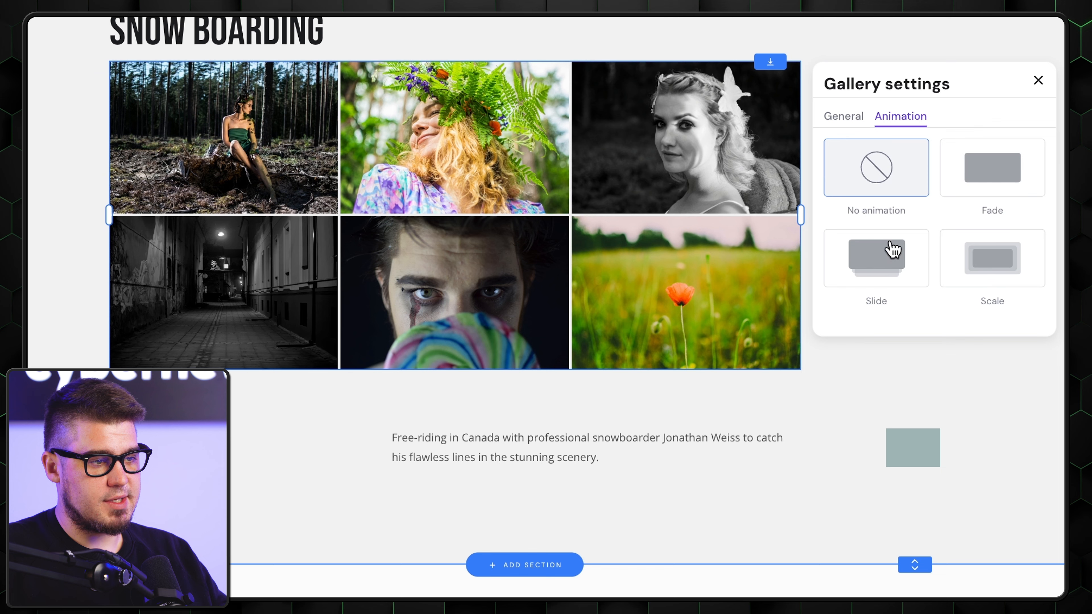
click(996, 176)
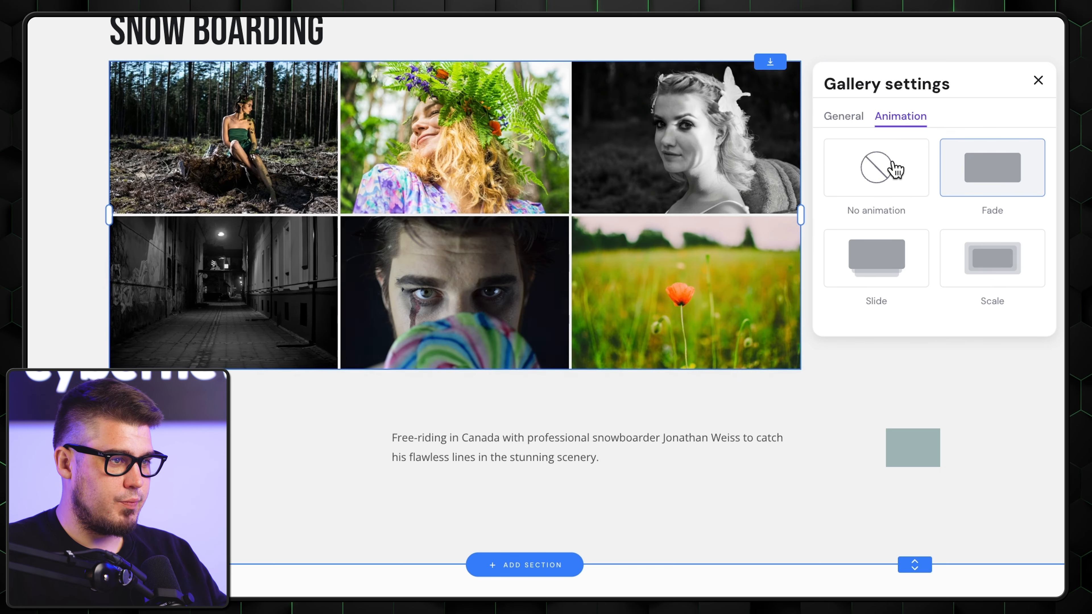
click(843, 117)
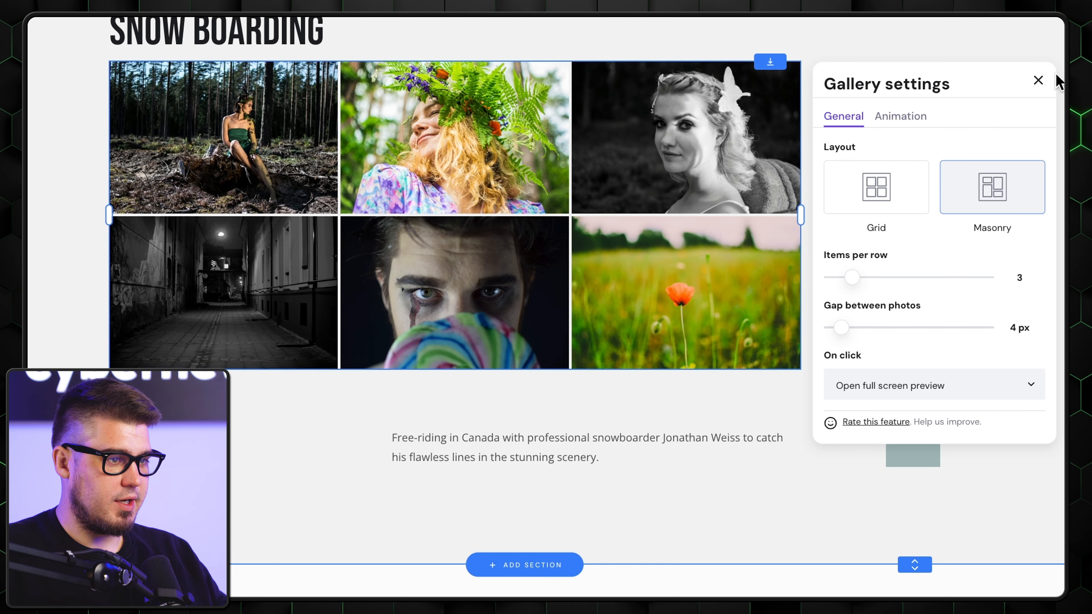
click(1038, 80)
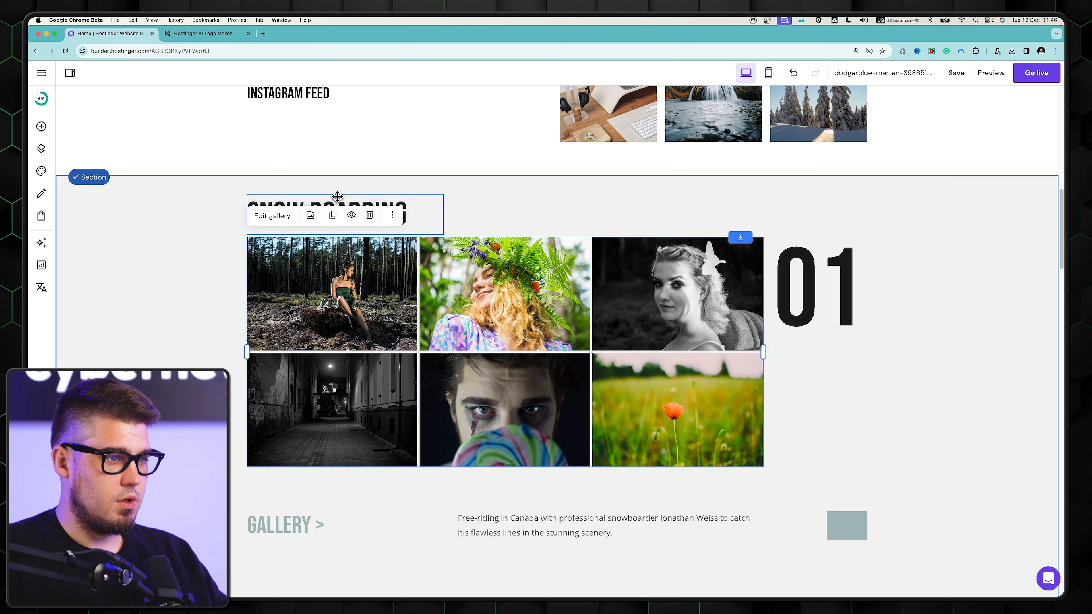
Replace the Snow Boarding title above the gallery with PERSONAL
click(316, 209)
double_click(313, 209)
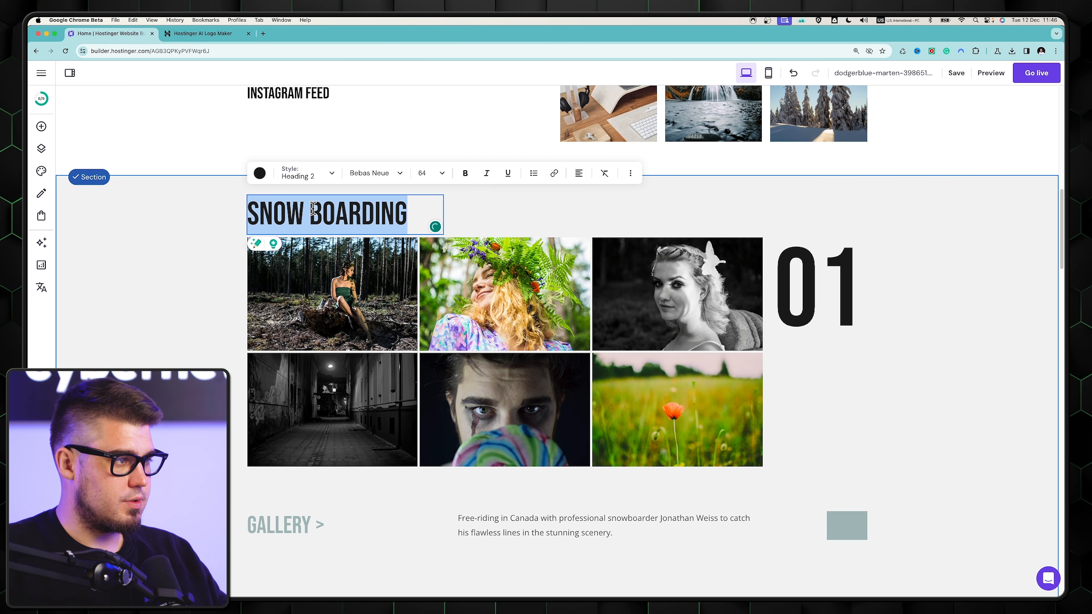
text(PERSONBA)
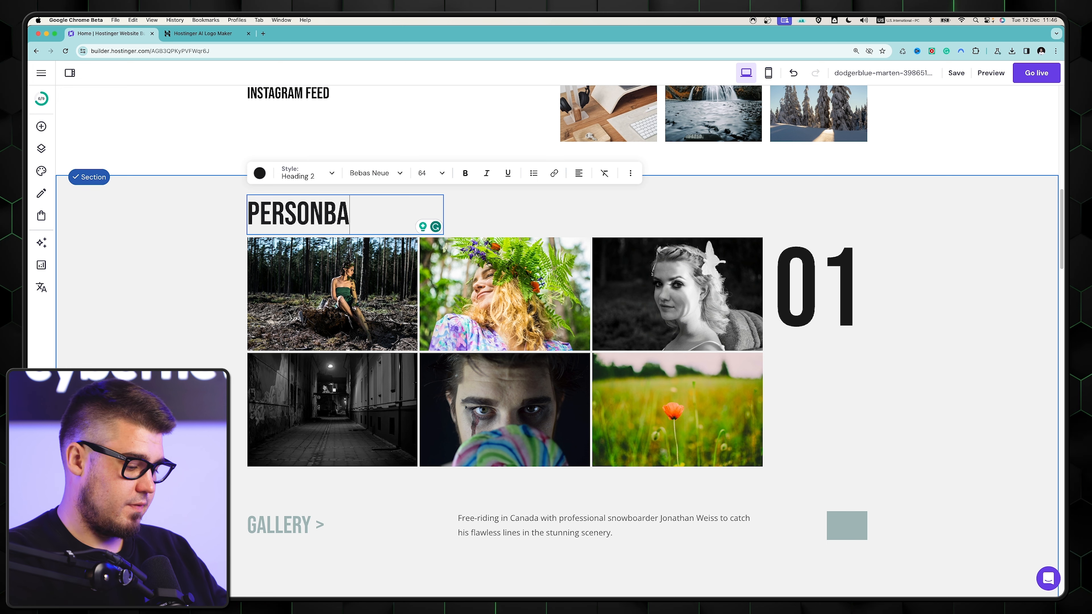
Move the 01 number up to the title's level and raise the small teal rectangle to just above the gallery's lower edge
click(846, 304)
drag(845, 305, 843, 251)
scroll(859, 293, down, 2)
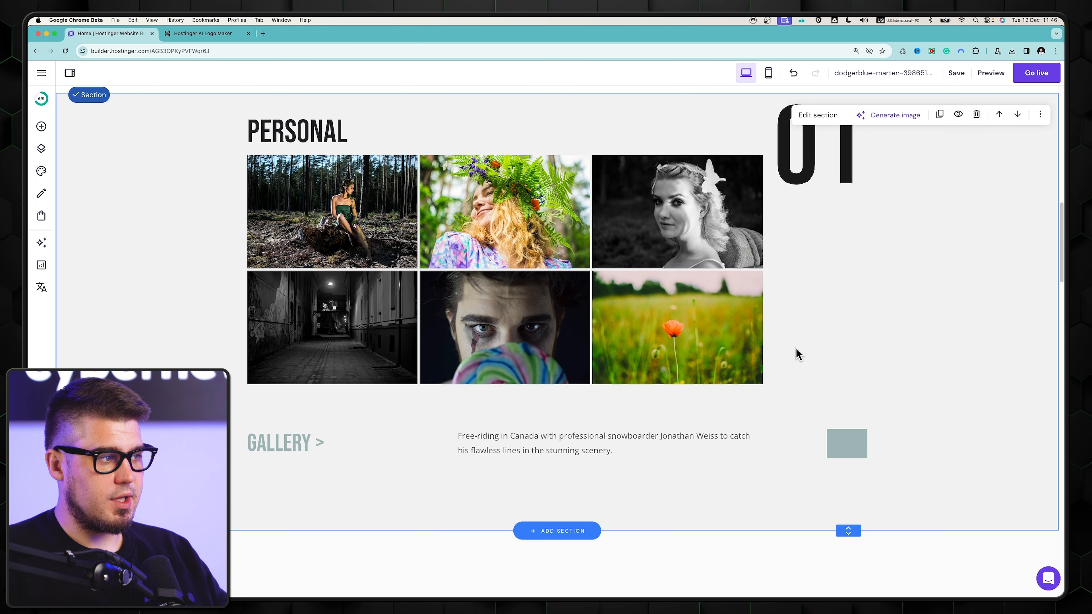
drag(844, 448, 843, 374)
Move the snowboarding paragraph directly beneath the gallery, aligned with its left edge, and delete the Gallery link button
drag(653, 430, 447, 419)
drag(297, 453, 736, 415)
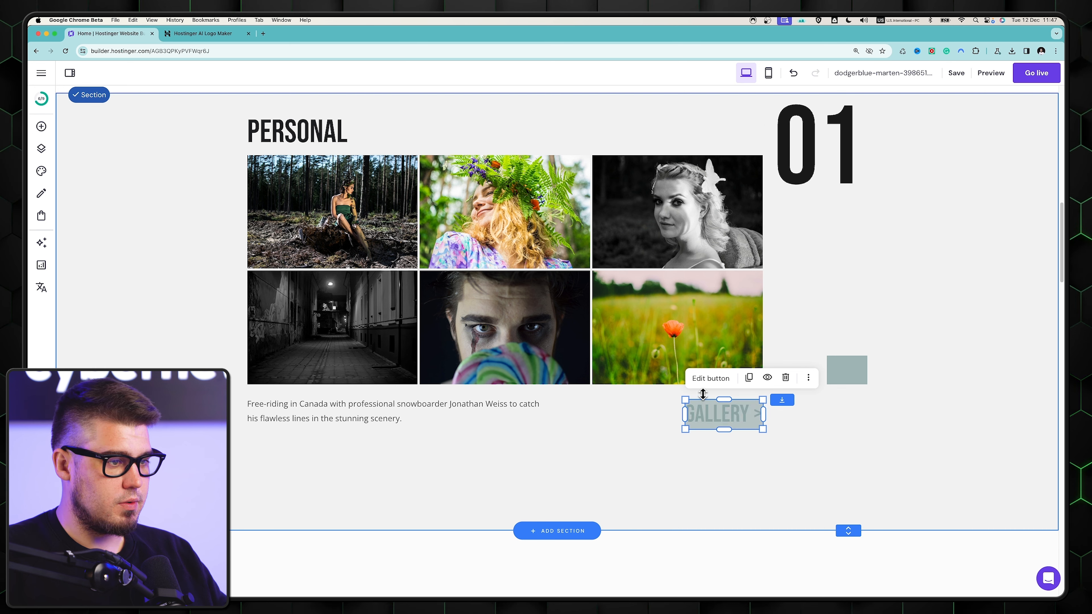
click(786, 379)
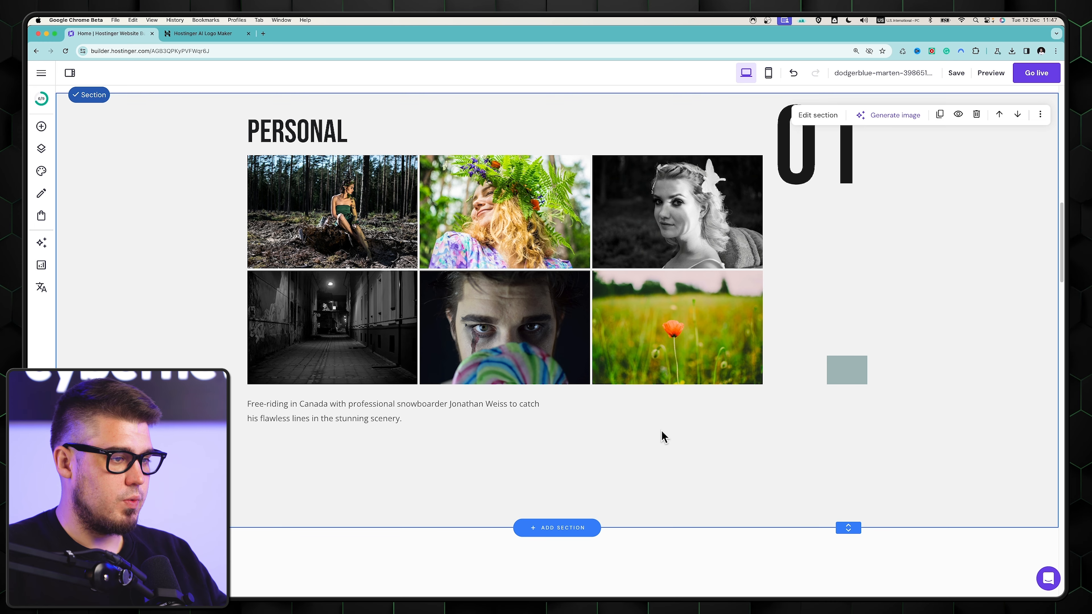
Replace the paragraph under the gallery with a welcome text beginning "Welcome to the EBD Photography! Here, you will find a collection of captivating images"
scroll(590, 484, up, 1)
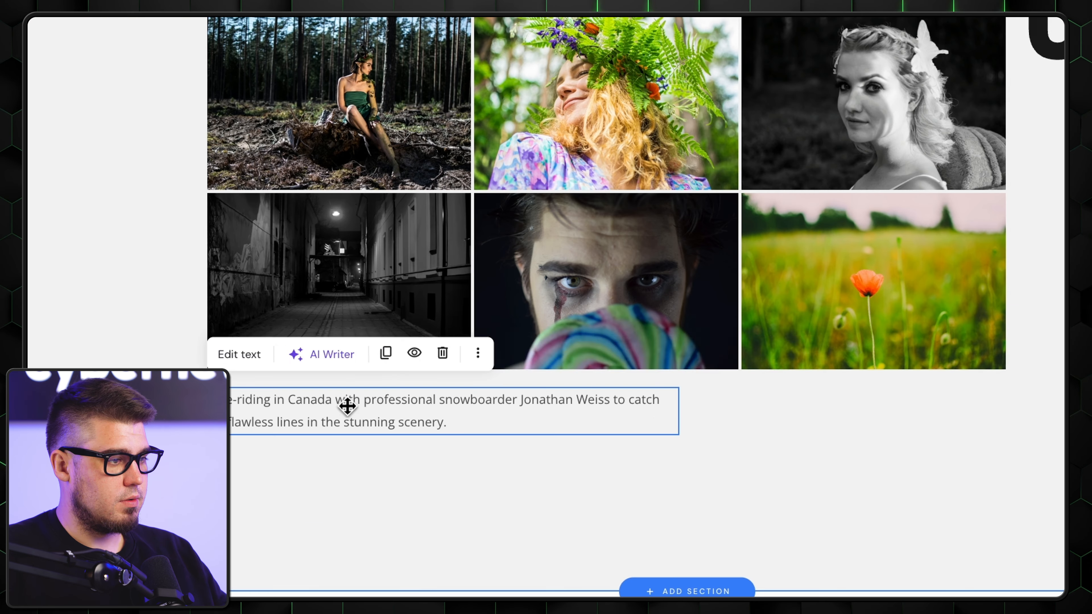
click(337, 426)
drag(412, 432, 219, 398)
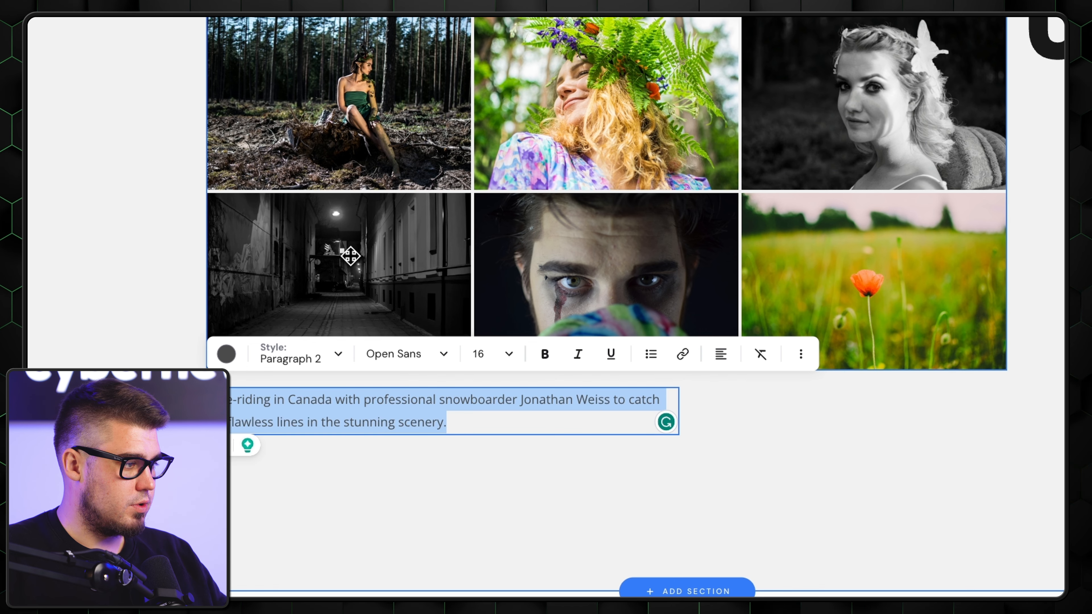
text(Welcome to the EBD Photography! Here, you will find a collection of captivating images captured through the lens of our talented photographers. Our passion for photography is evident in every shot, as we strive to capture the beauty and essence of each moment. Whether it's a stunning landscape, a heartfelt portrait, or an exhilarating action shot, our aim is to tell a story through our images.)
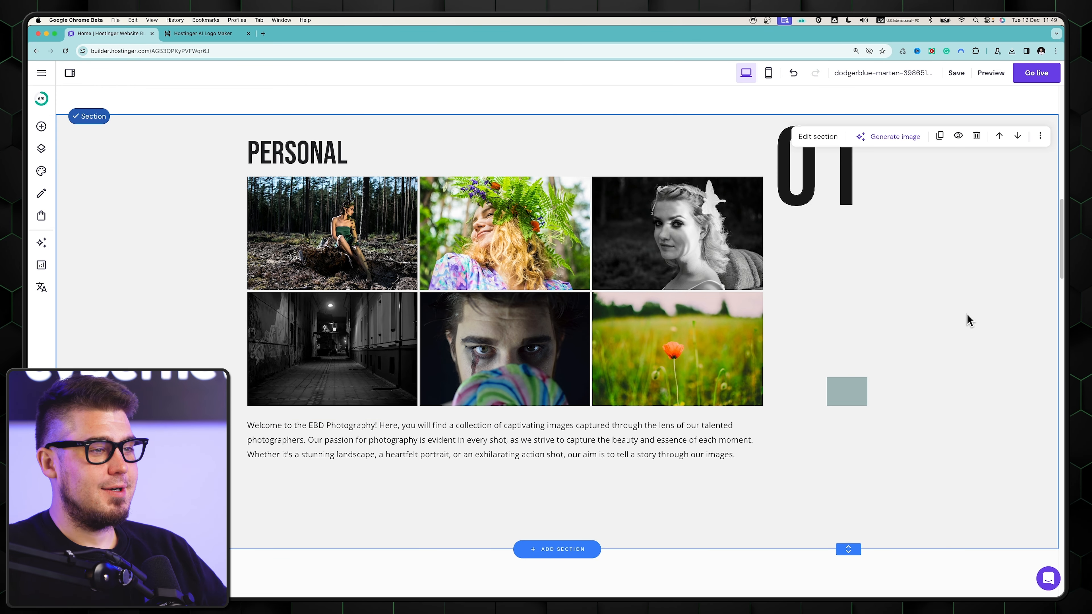
Reduce the Personal section's height so that it ends just below the welcome paragraph
scroll(561, 217, up, 1)
scroll(902, 434, down, 1)
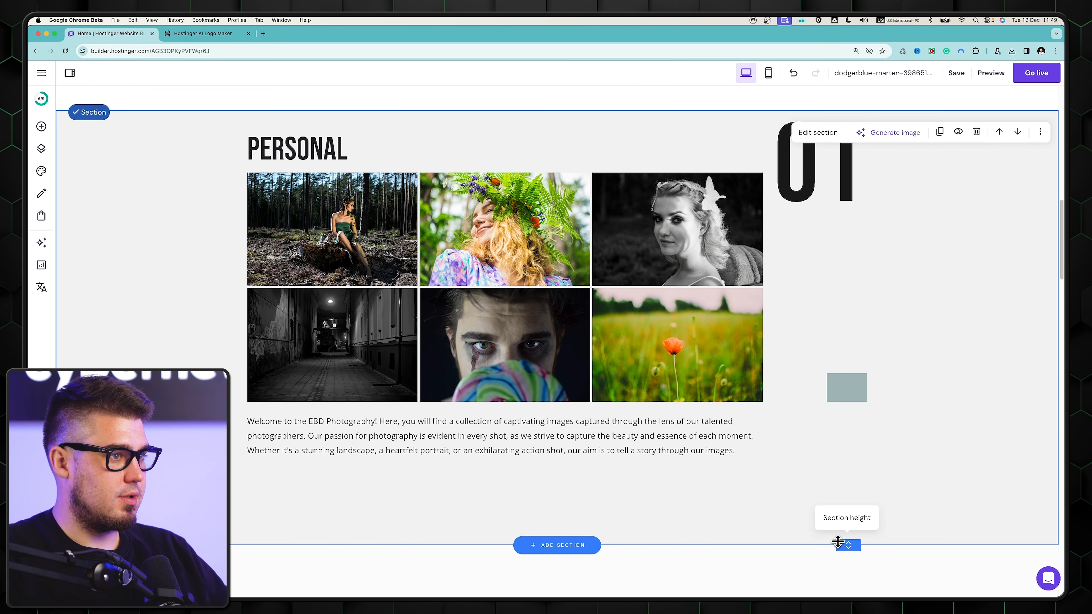
drag(841, 539, 846, 481)
Delete the 04 Skate Boarding section that sits above the Work With Me section
scroll(922, 359, up, 15)
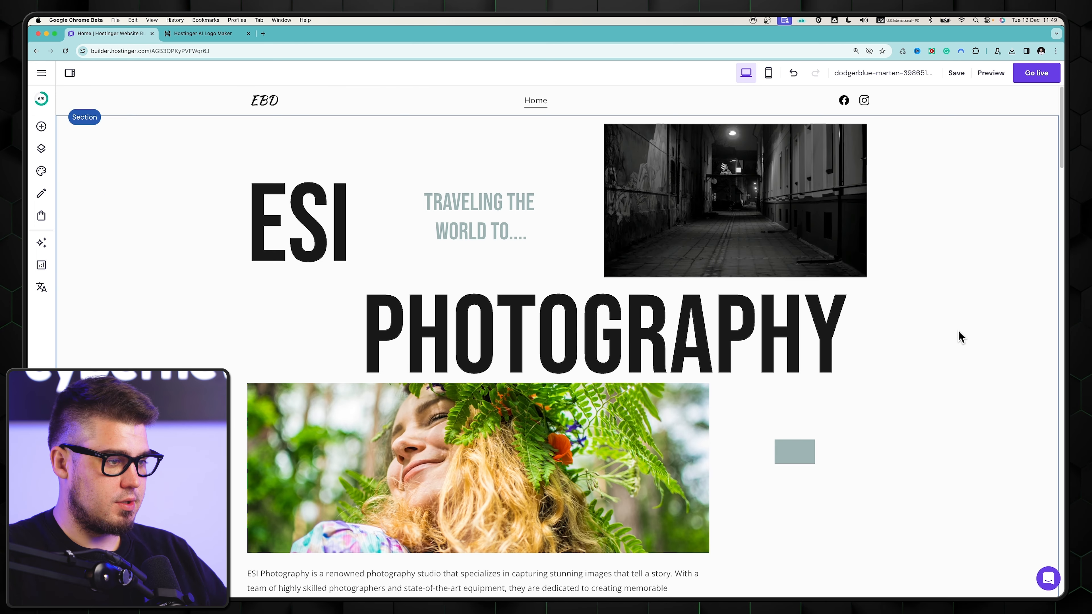
scroll(958, 335, down, 8)
scroll(960, 336, down, 15)
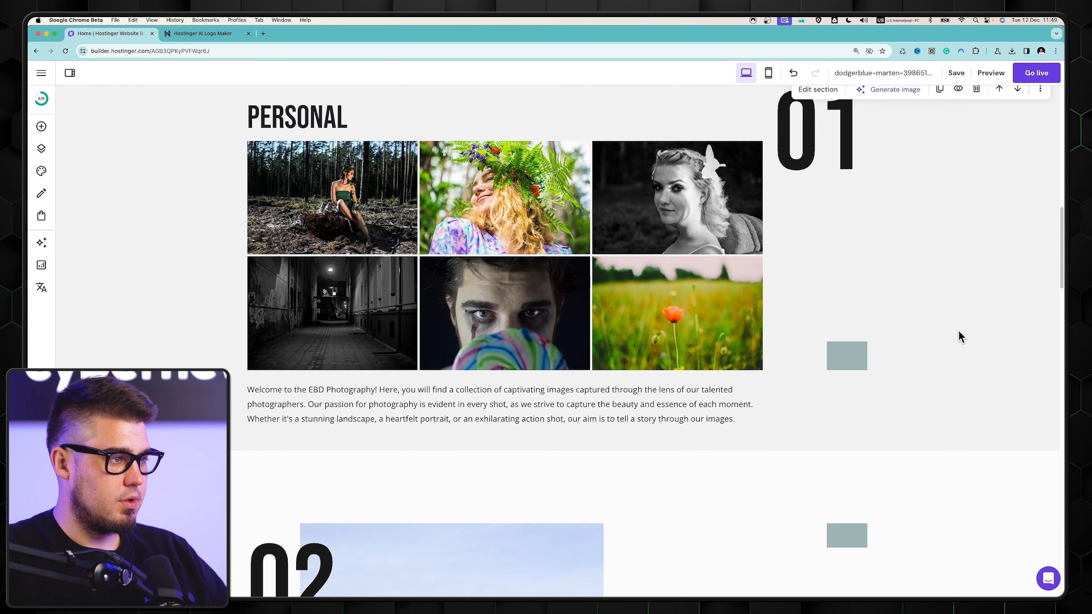
scroll(958, 337, down, 10)
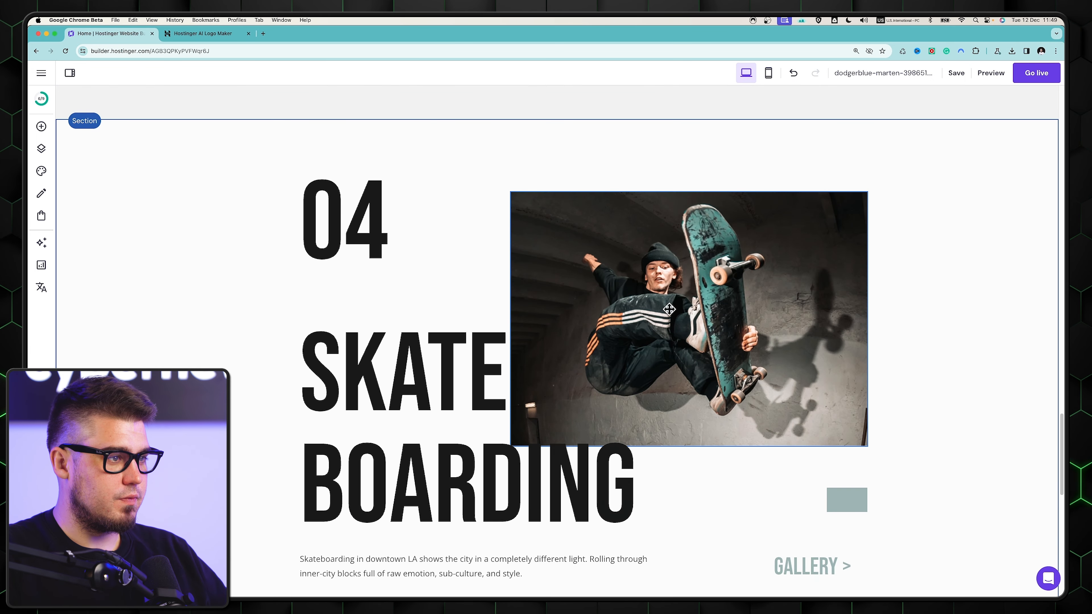
scroll(438, 319, down, 5)
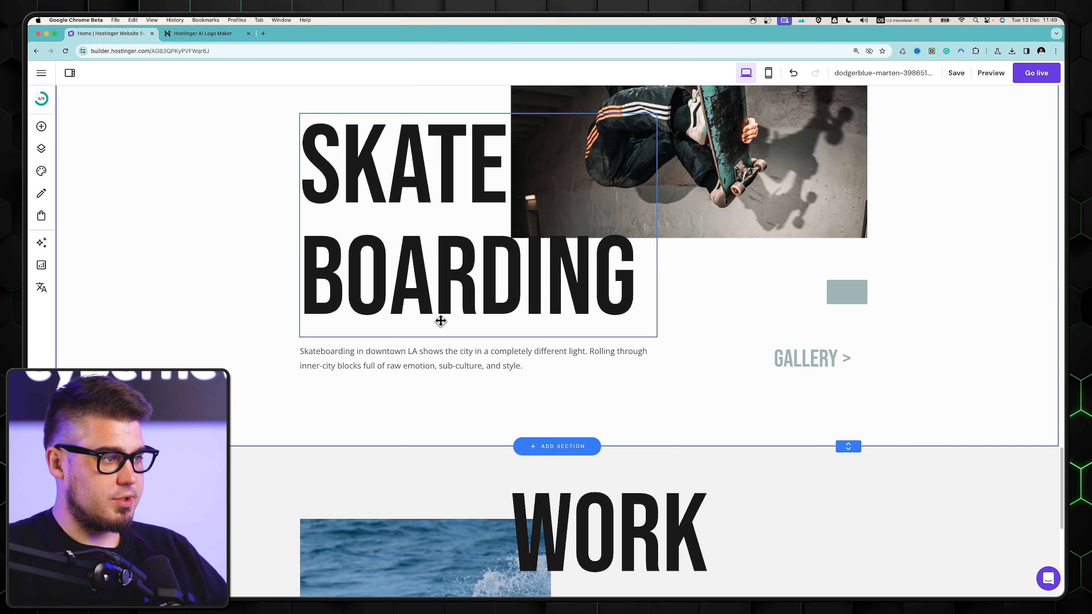
scroll(924, 404, up, 8)
click(1023, 314)
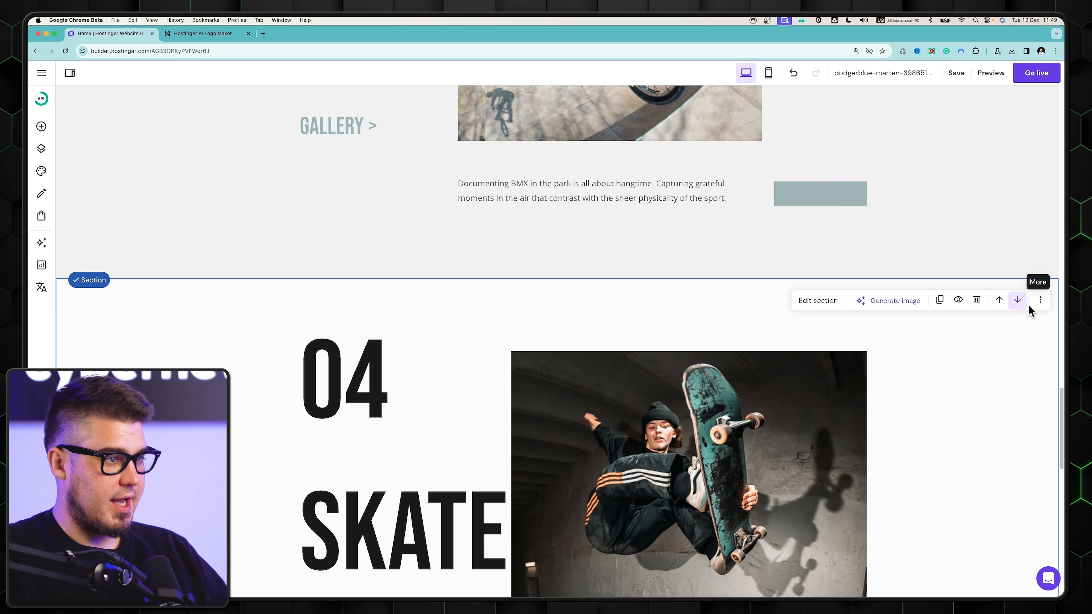
click(975, 303)
Examine the Work With Me section and the Contact form templates offered for a new section above it
scroll(926, 365, down, 5)
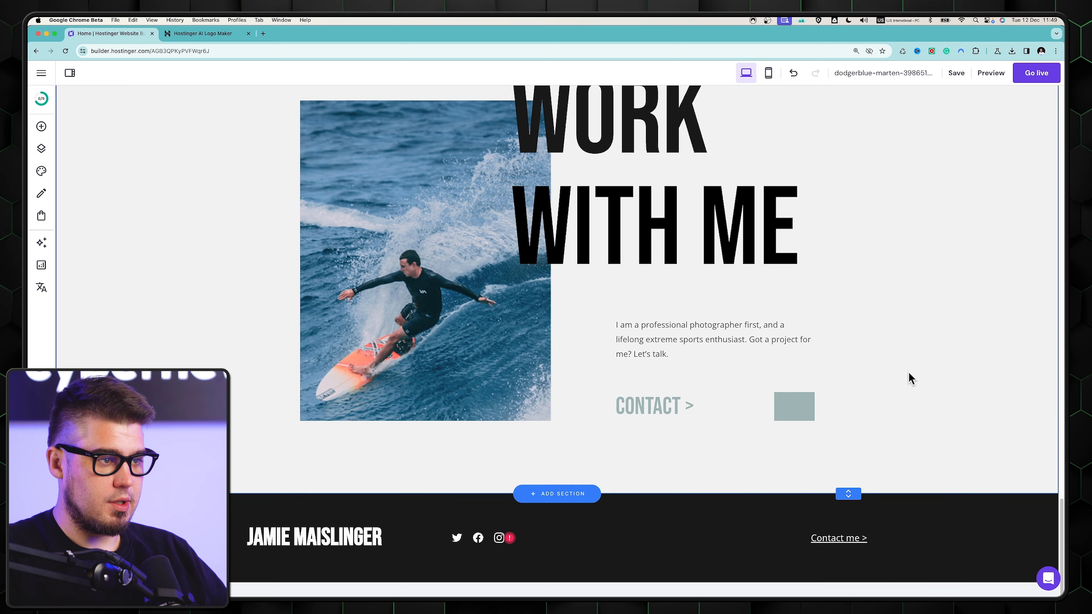
scroll(911, 379, up, 2)
scroll(910, 378, up, 10)
scroll(910, 379, down, 12)
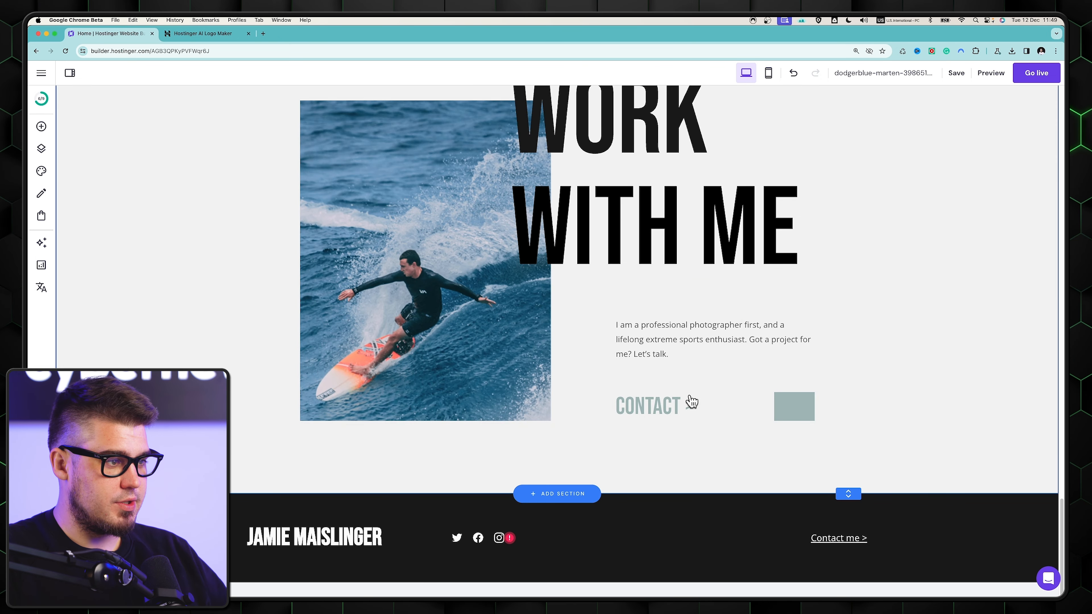
scroll(517, 373, up, 2)
scroll(517, 374, up, 1)
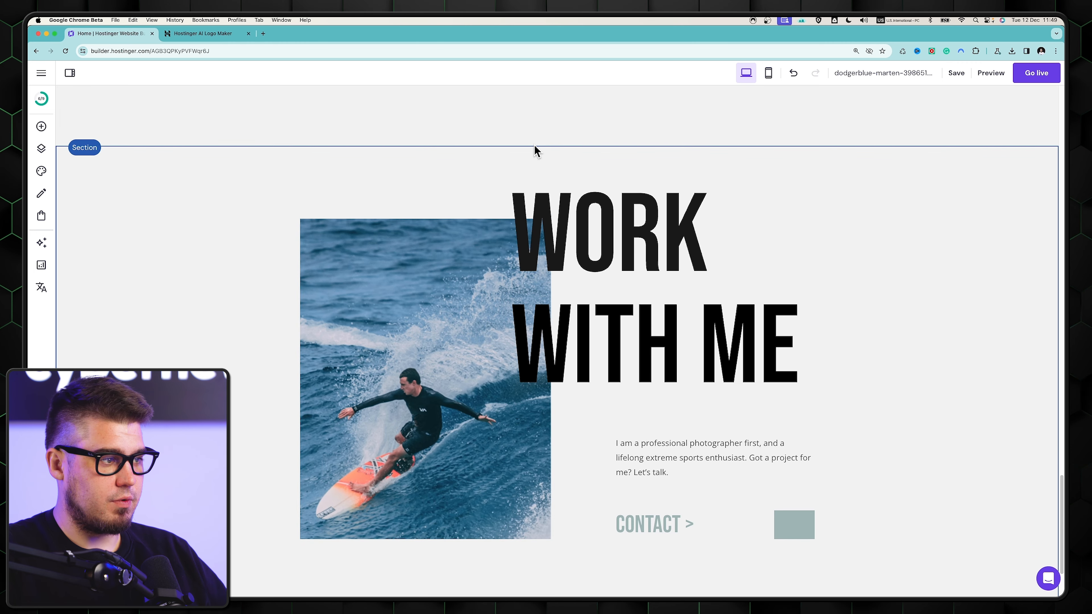
mouse_move(536, 146)
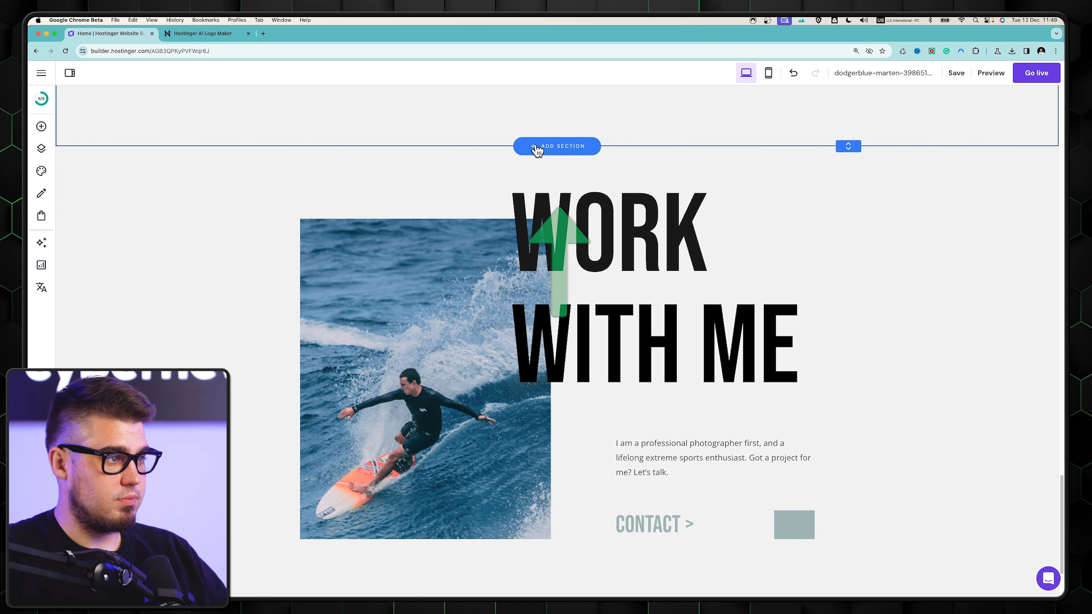
click(536, 146)
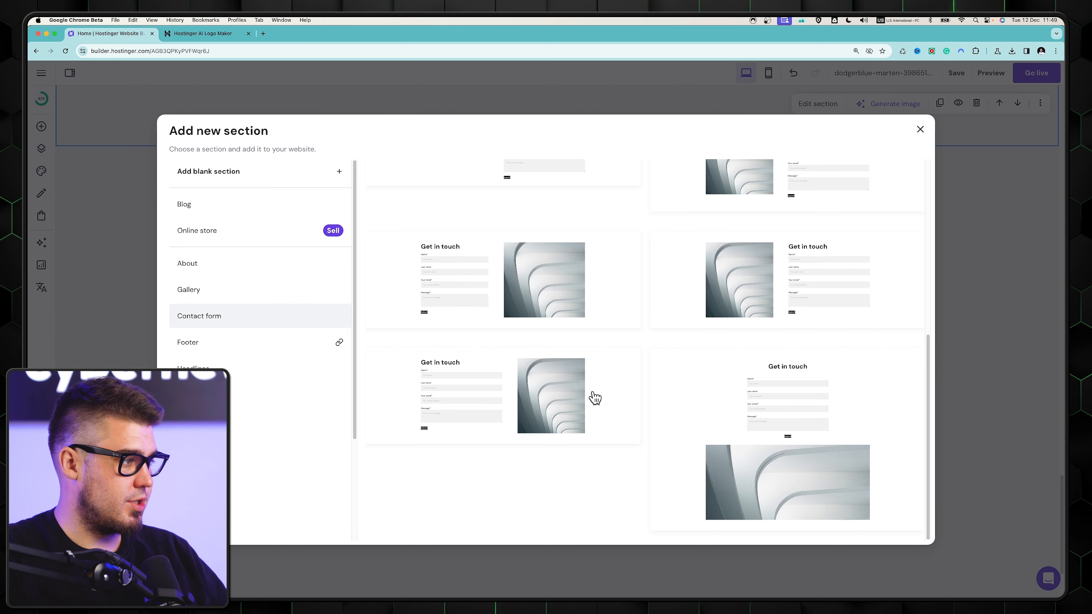
click(921, 130)
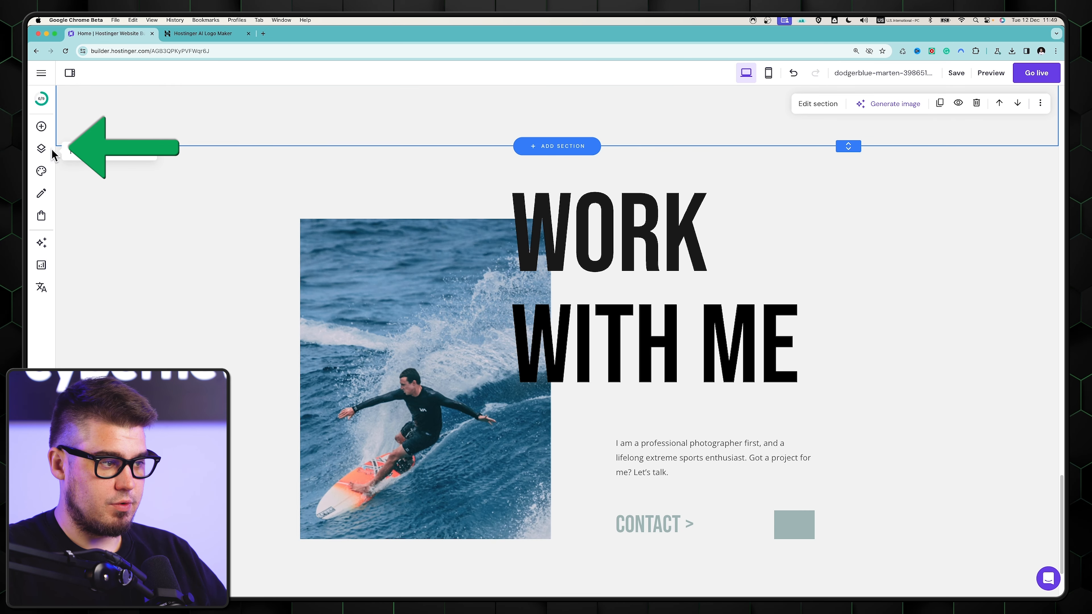
Open the hidden Contacts page from the site's page list and select its Contact Me section
click(41, 148)
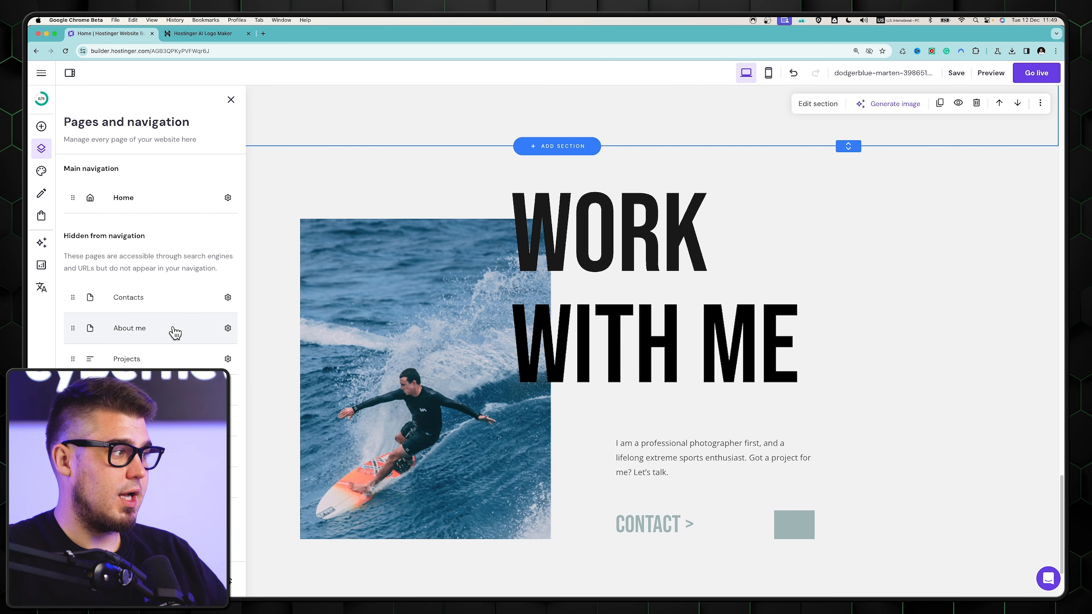
click(128, 303)
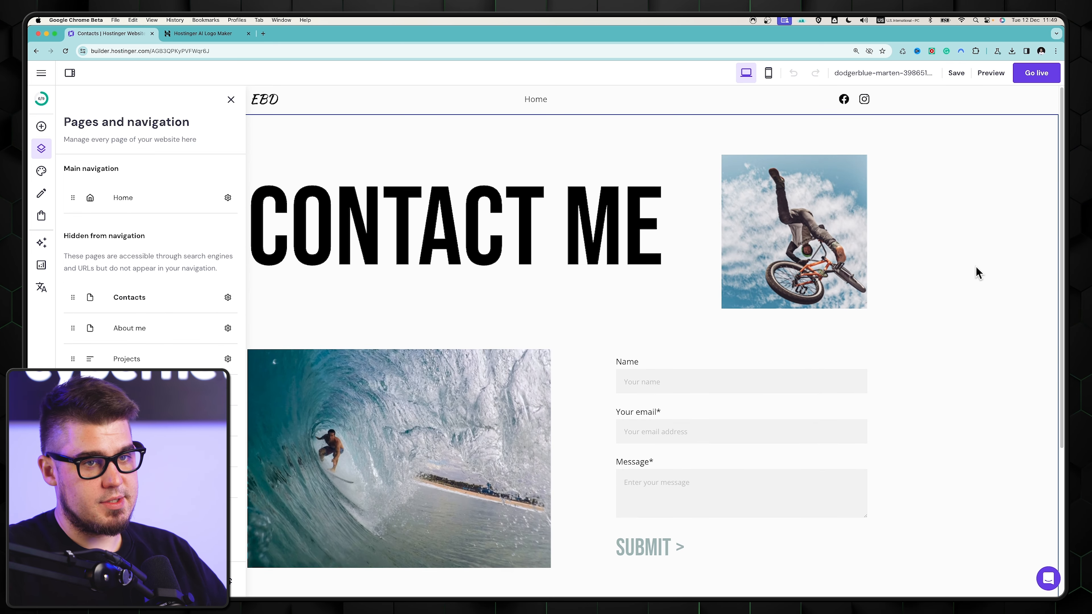
click(970, 198)
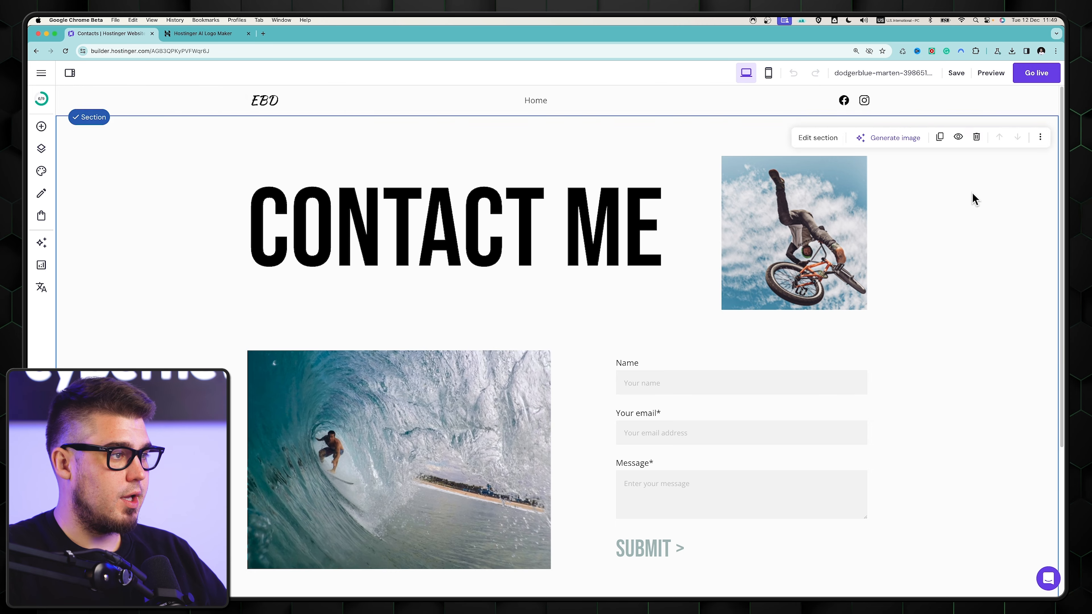
Copy the whole Contact Me section of the Contacts page
scroll(970, 198, down, 5)
scroll(968, 243, up, 4)
scroll(969, 243, up, 1)
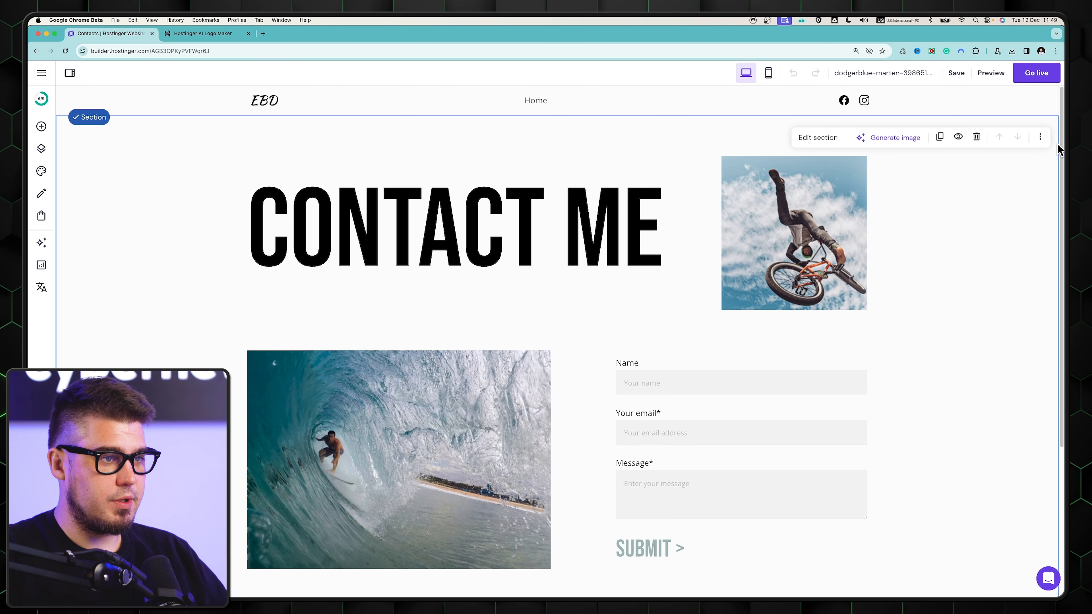
click(1041, 136)
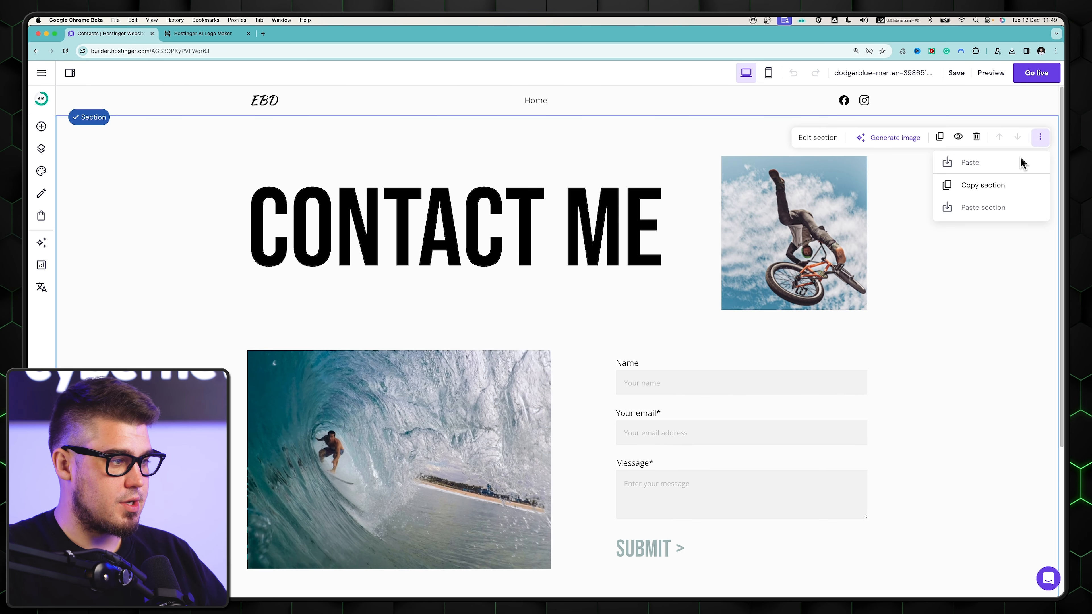
click(983, 186)
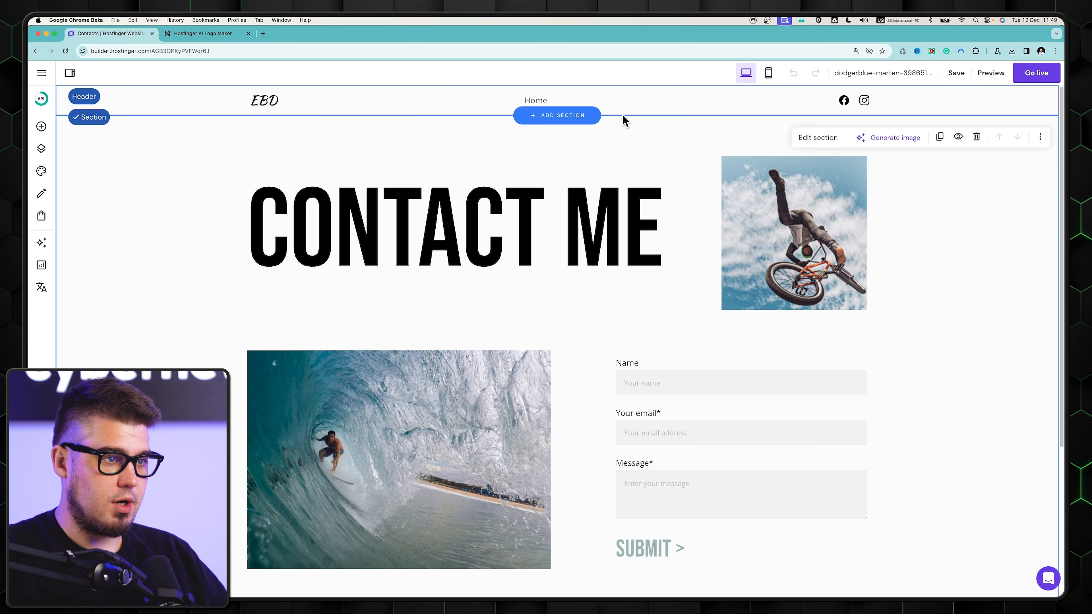
Paste the copied Contact Me section into the Home page directly below the Work With Me section
click(535, 103)
scroll(896, 327, down, 15)
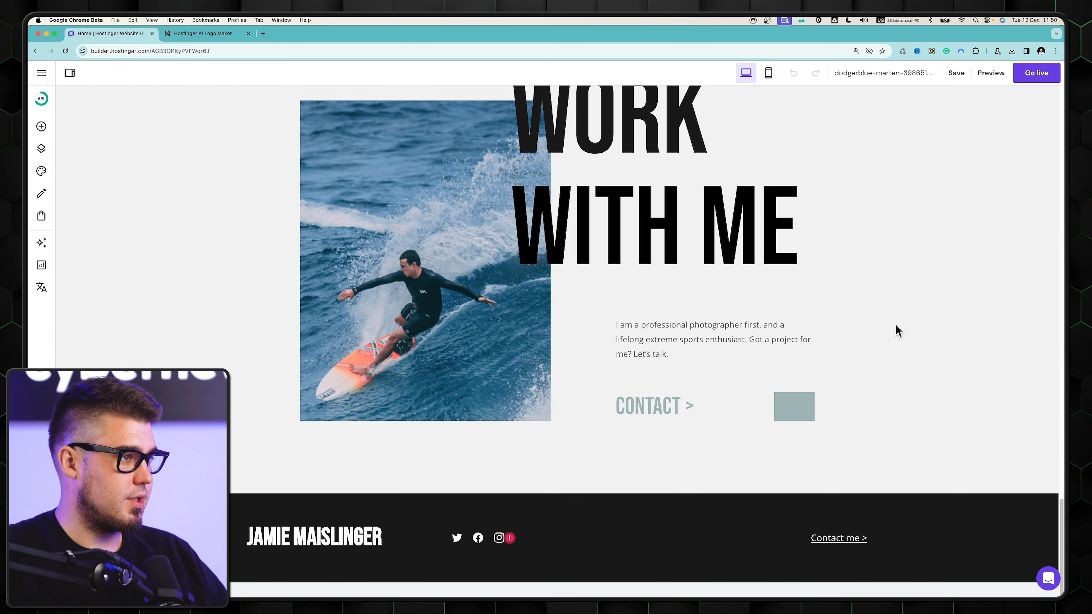
scroll(896, 331, up, 5)
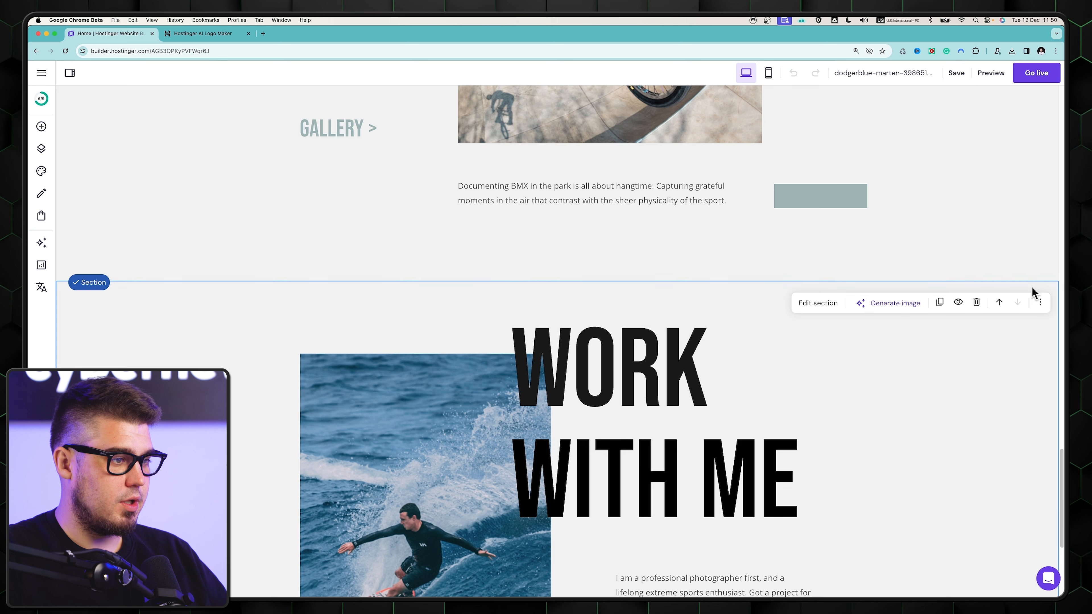
click(1034, 302)
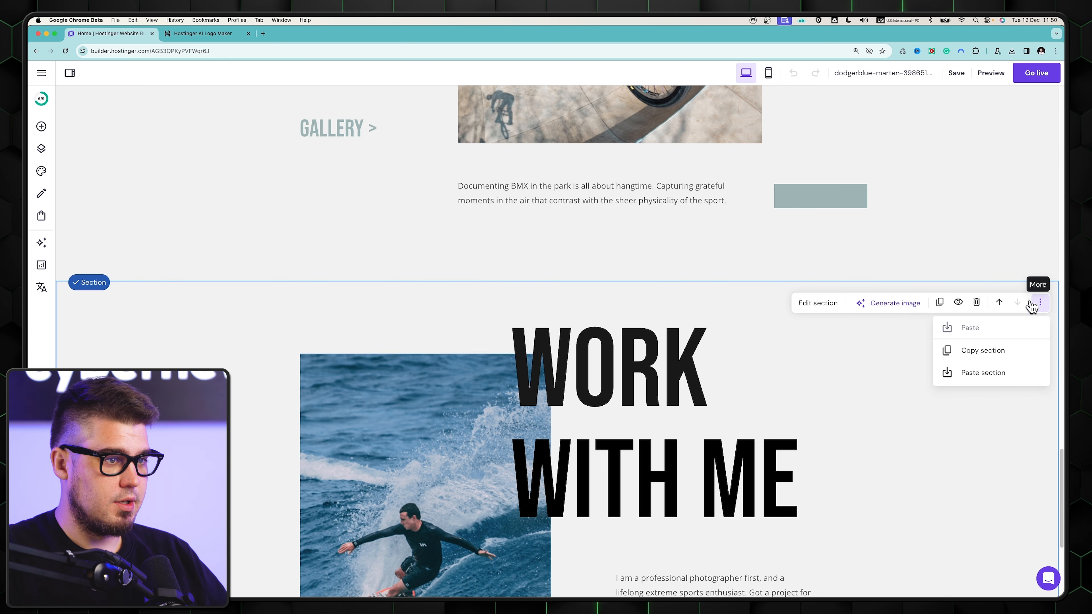
click(973, 372)
scroll(971, 375, down, 15)
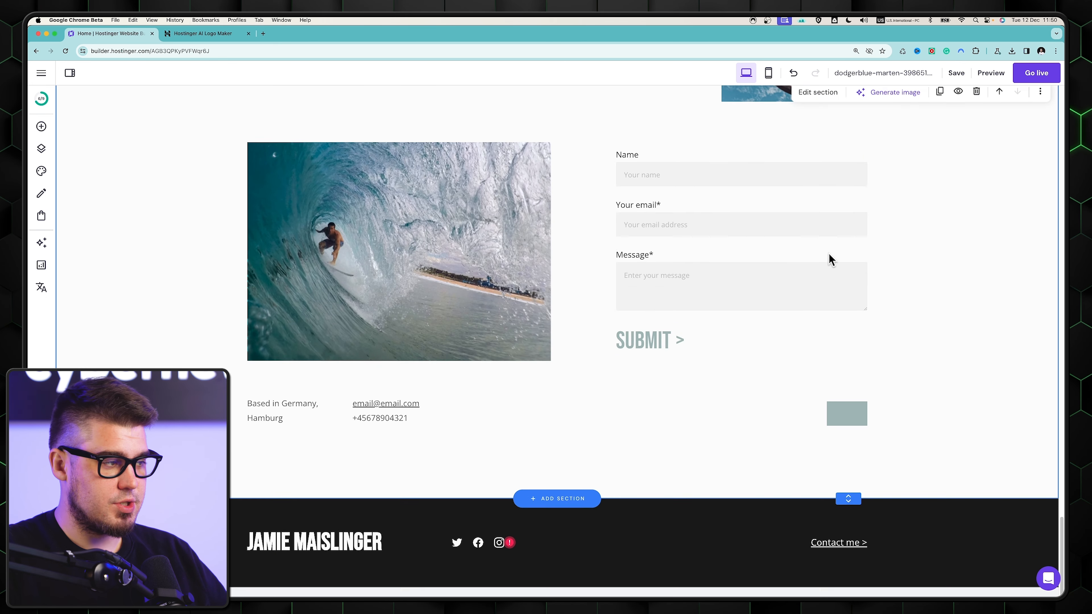
scroll(925, 285, up, 10)
scroll(785, 458, down, 5)
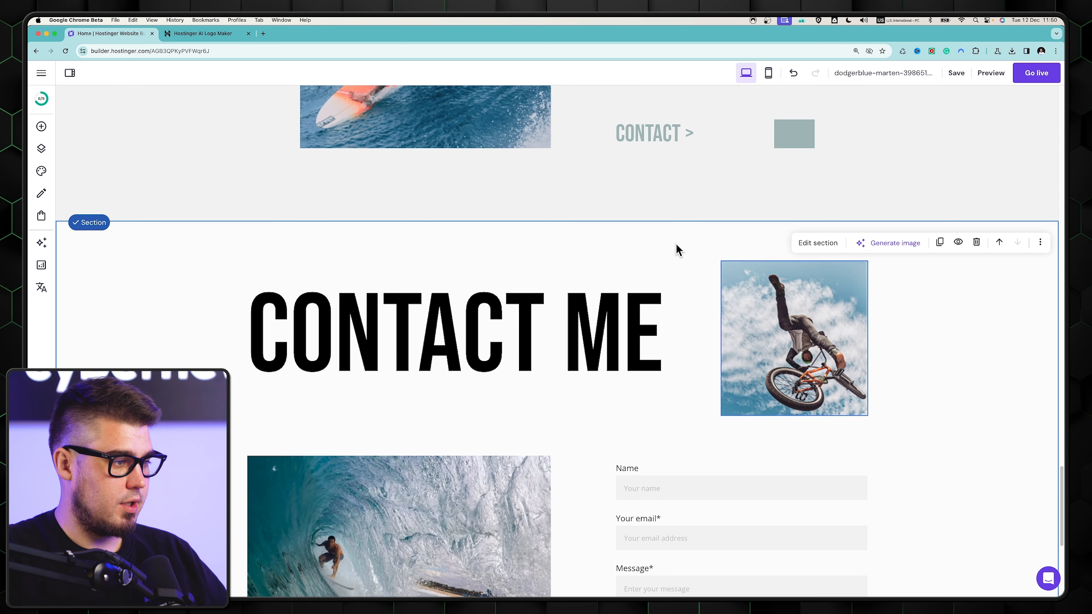
scroll(668, 244, down, 7)
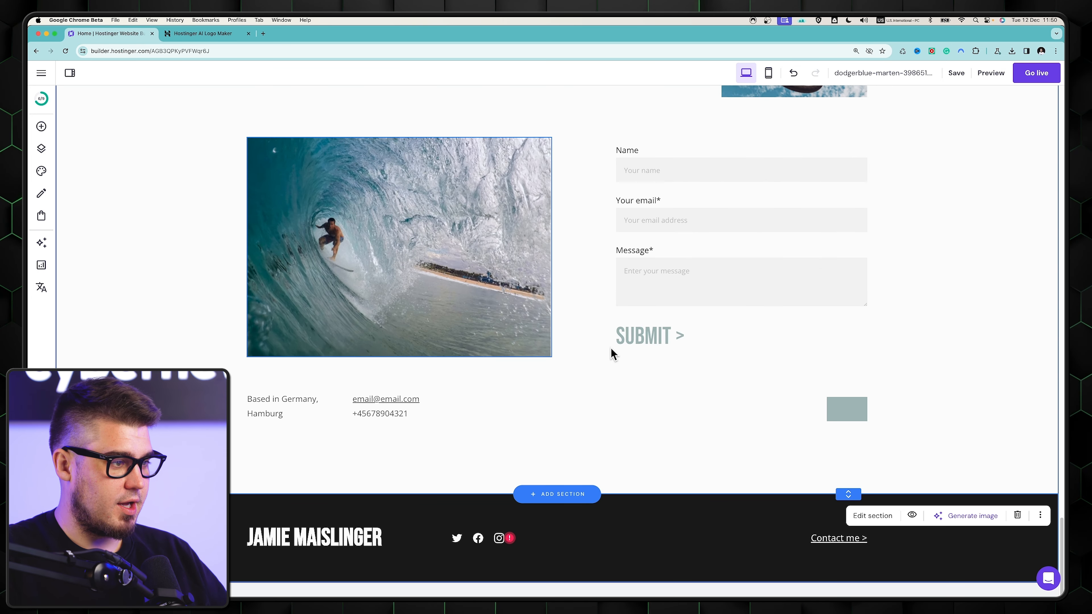
Delete the Work With Me section that sits above the Contact Me section on the Home page
scroll(704, 378, up, 15)
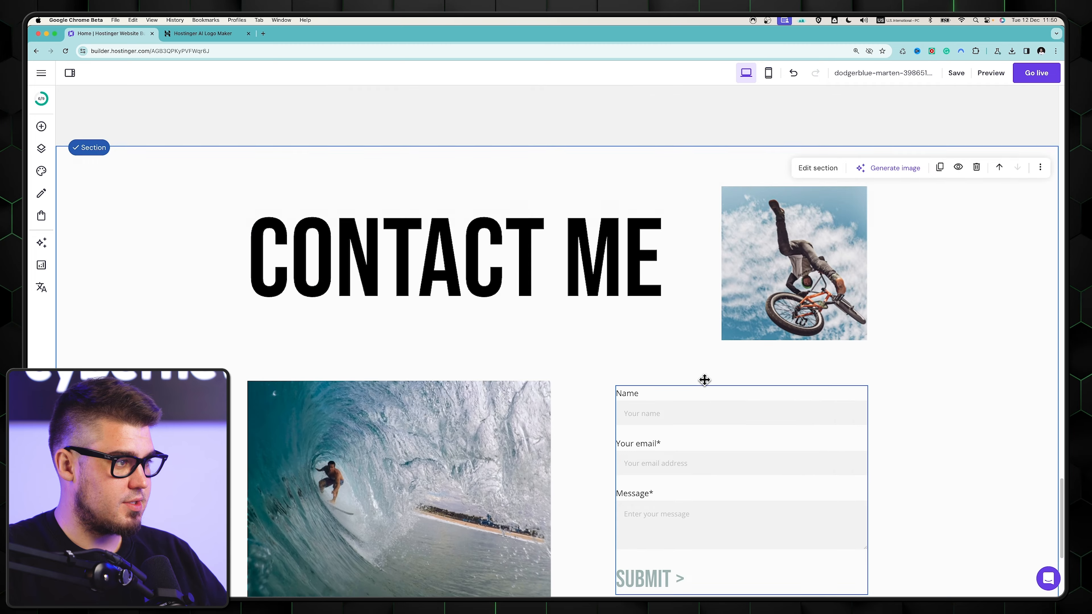
click(1040, 309)
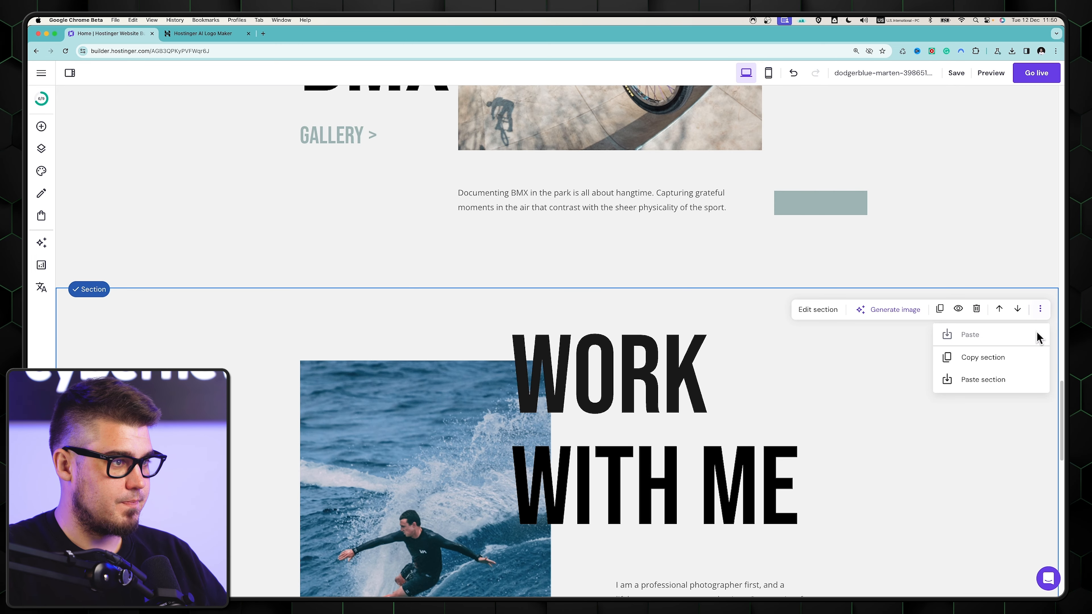
click(976, 309)
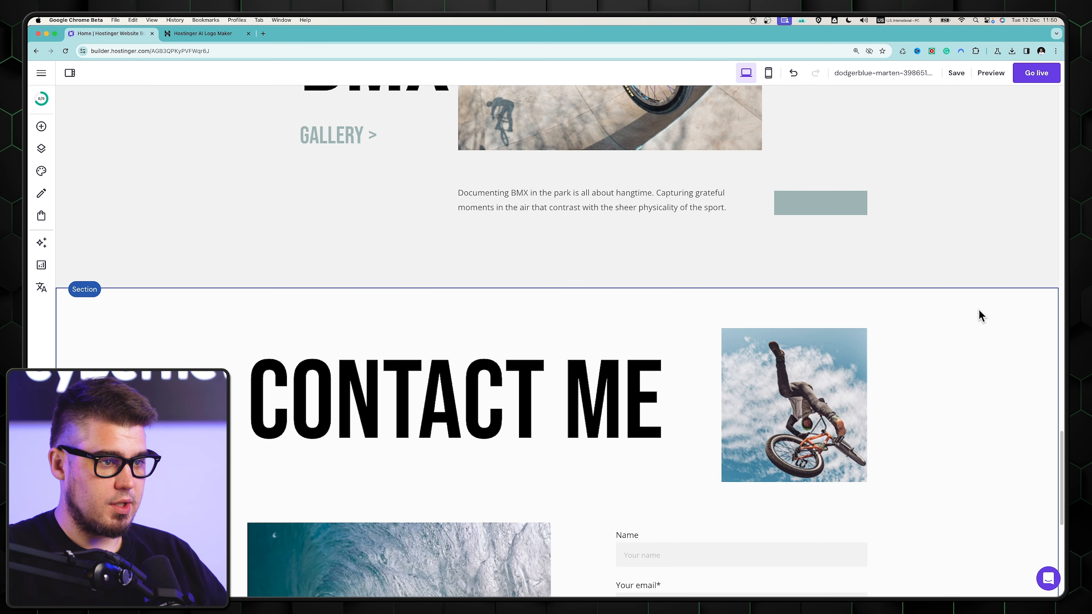
scroll(917, 253, up, 8)
scroll(917, 251, down, 10)
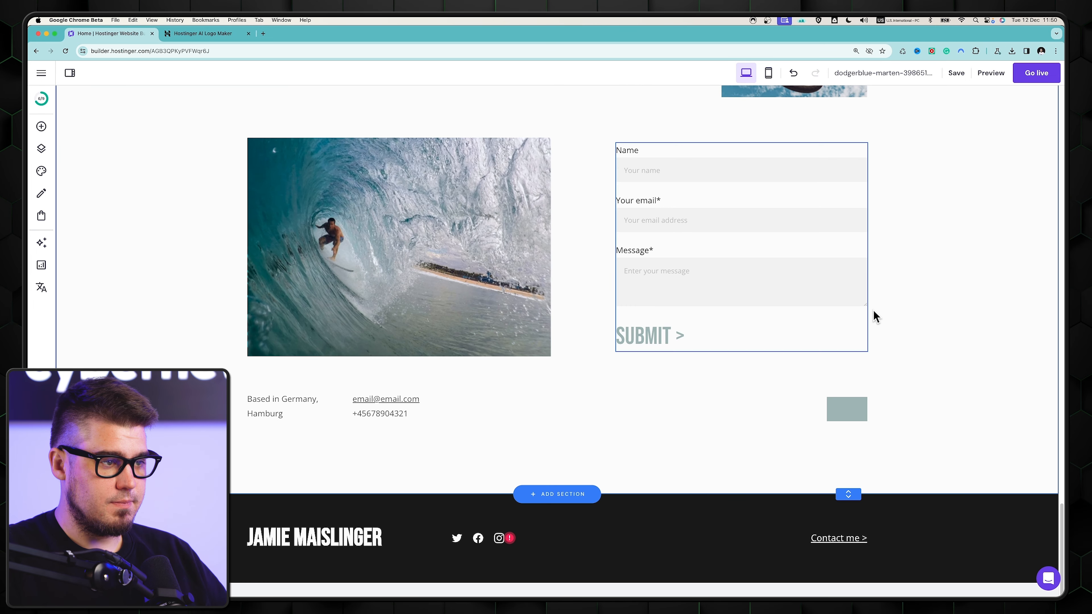
Open the media library to replace the BMX rider image beside the Contact Me heading
scroll(941, 361, up, 5)
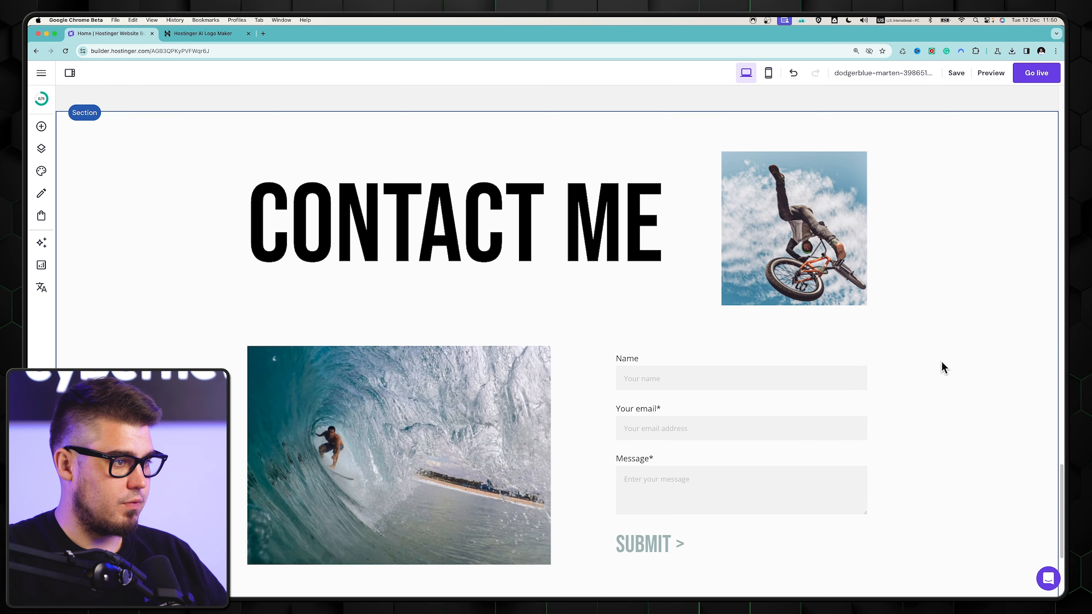
click(839, 272)
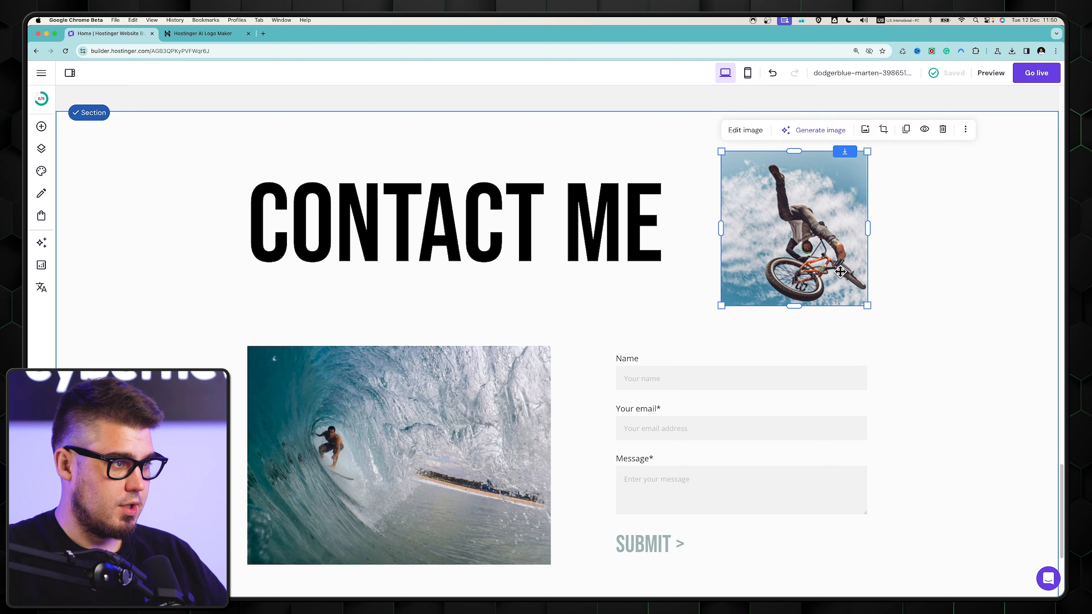
click(861, 130)
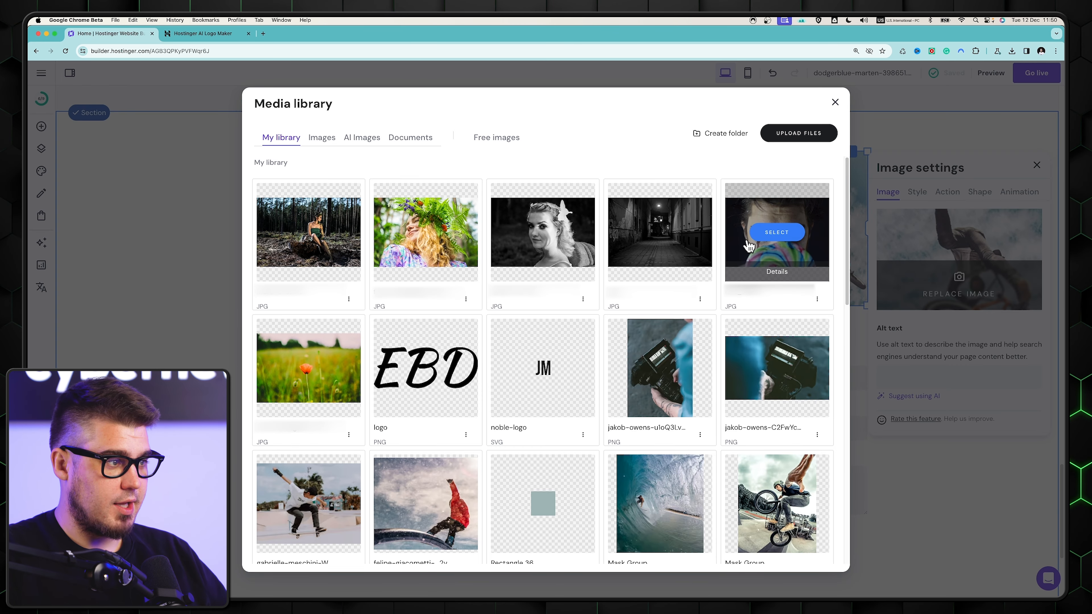
Use the colourful lollipop photo from the media library as the replacement for the selected image
click(776, 232)
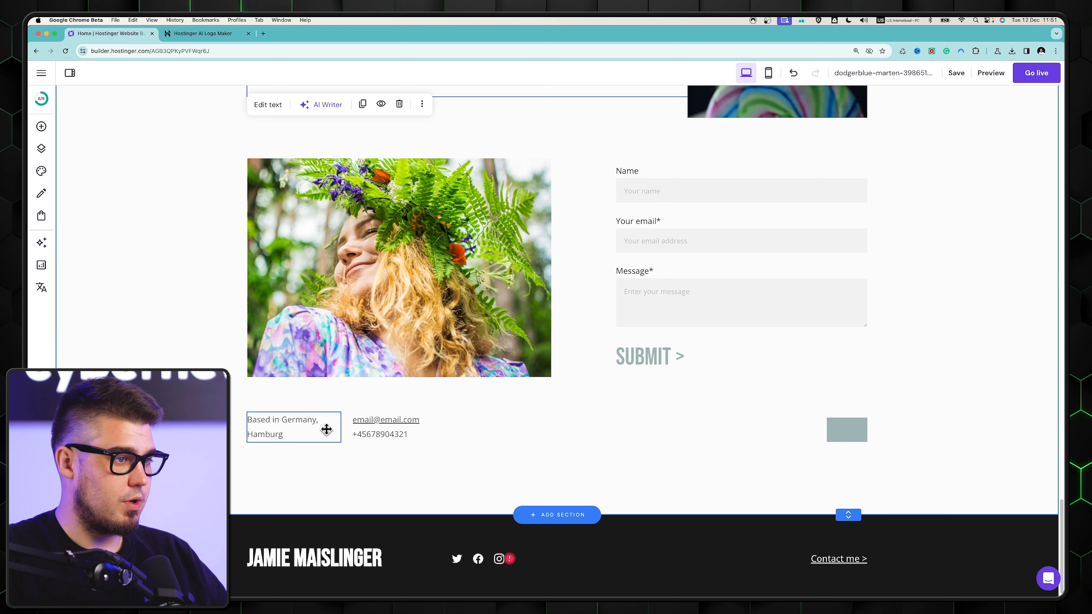
Open the location text below the fern-wreath photo for editing, and select the contact-details text beside it
click(268, 426)
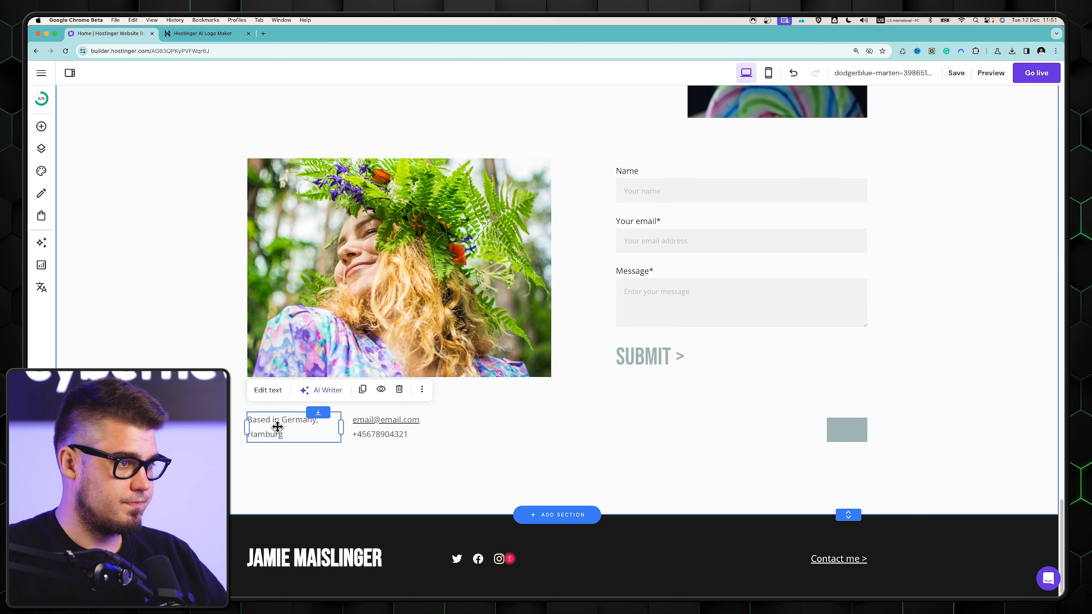
click(280, 428)
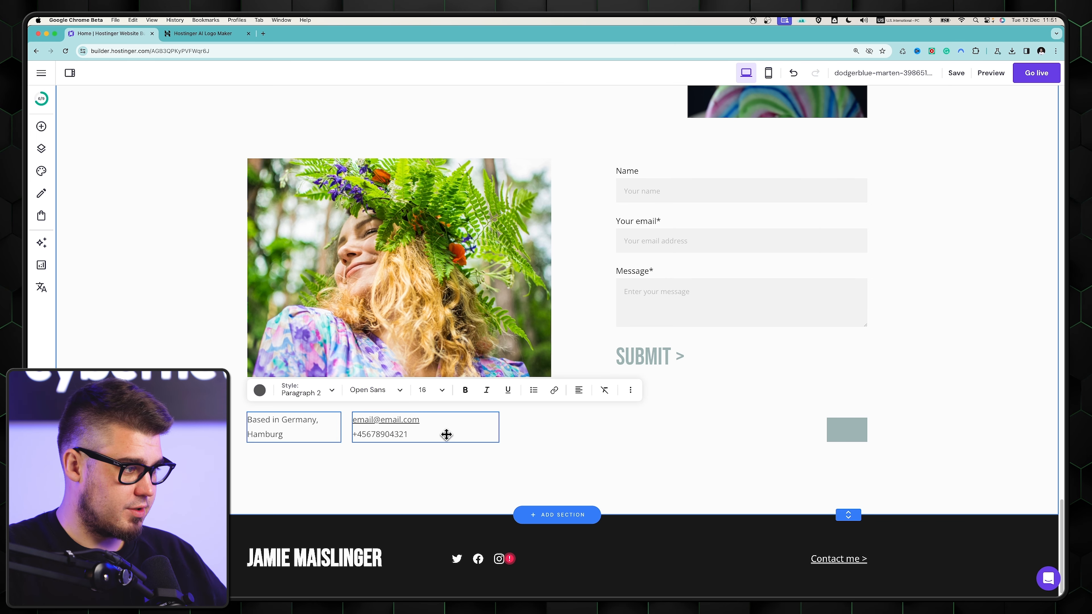
click(432, 430)
click(312, 414)
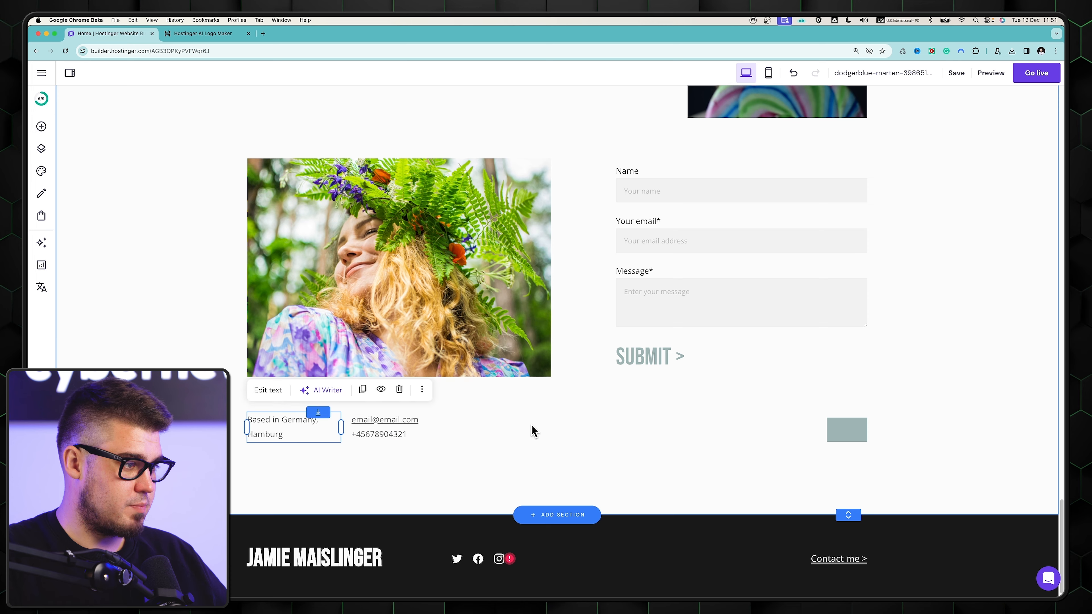
scroll(736, 438, up, 5)
scroll(711, 298, down, 6)
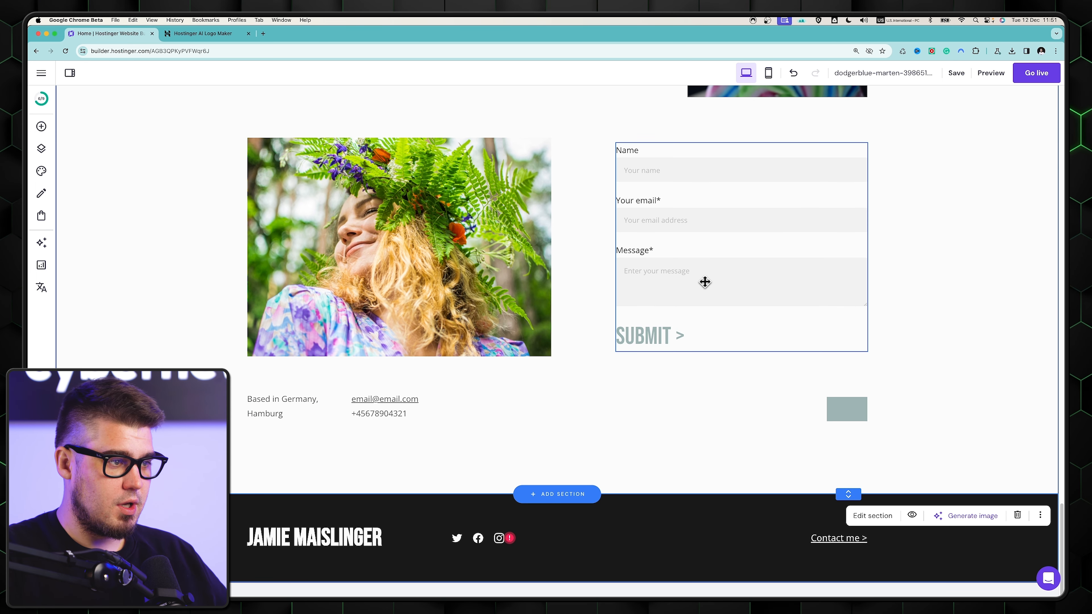
Open the contact form's settings and highlight the email address that receives submission notifications
click(705, 282)
scroll(641, 168, up, 1)
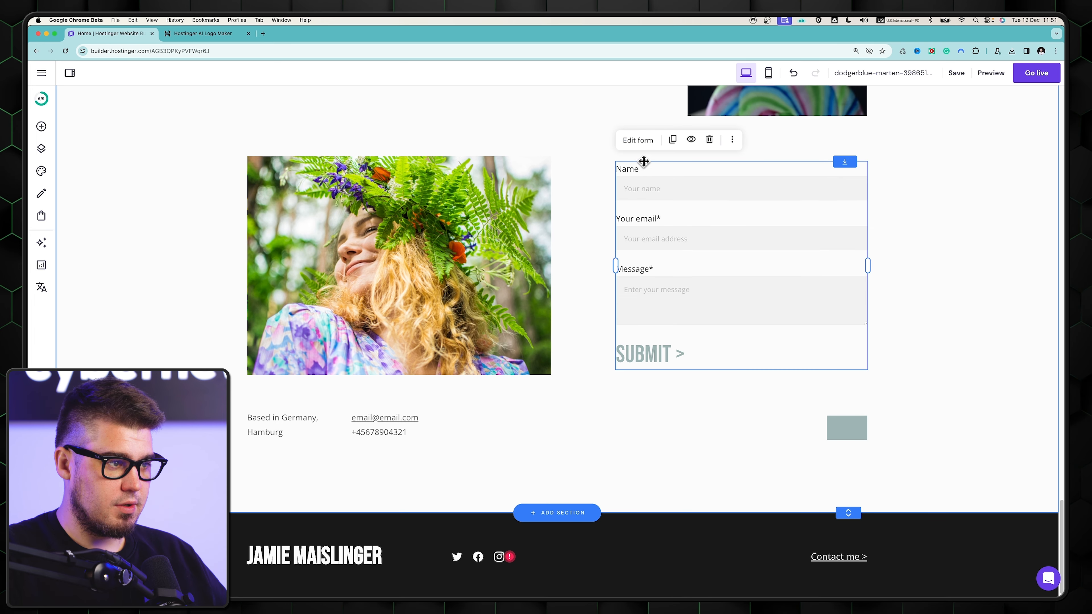
click(639, 140)
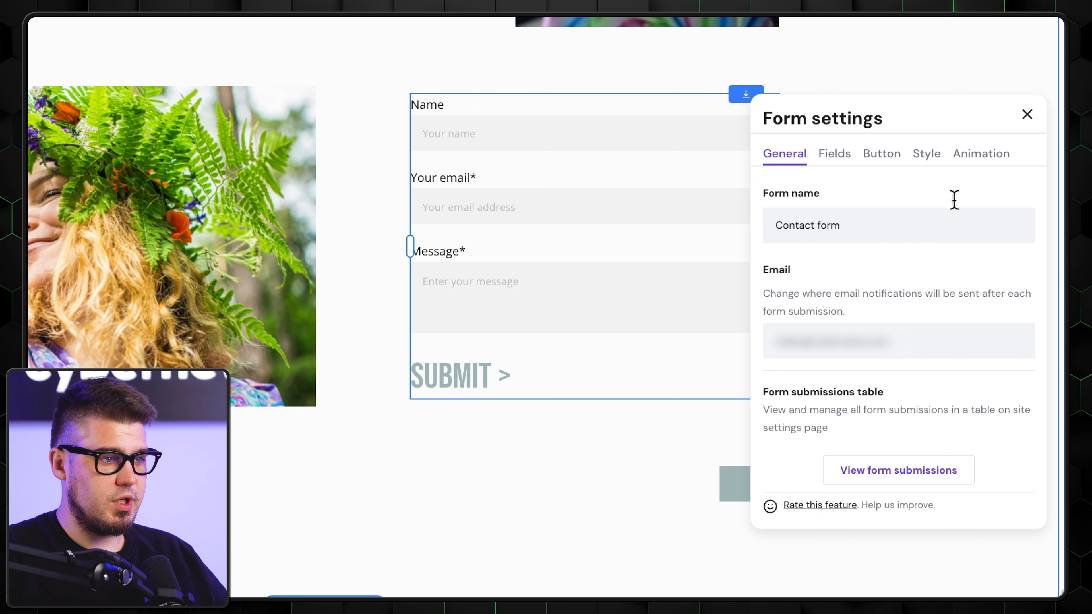
drag(934, 340, 757, 346)
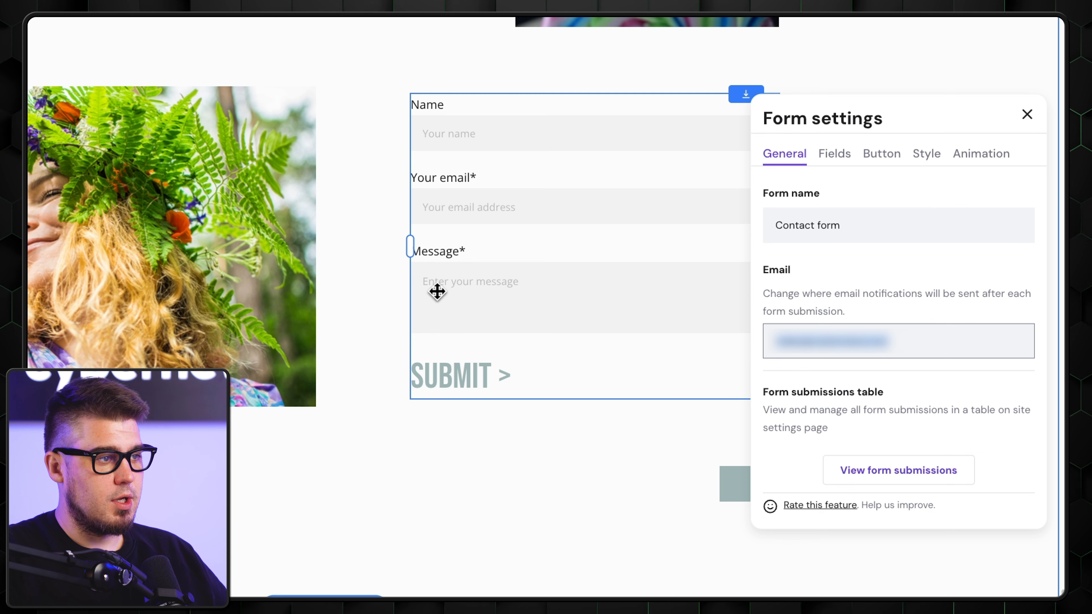
Examine the form's field list and the Name field's label, placeholder, type and required options
click(834, 159)
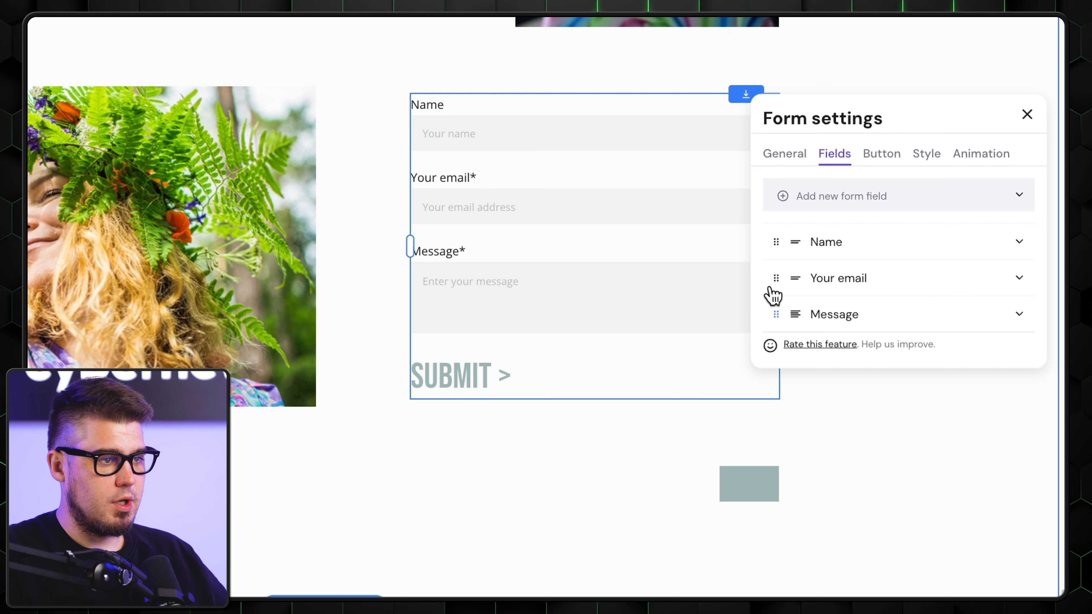
mouse_move(774, 280)
mouse_down()
mouse_move(770, 241)
mouse_move(772, 278)
mouse_up()
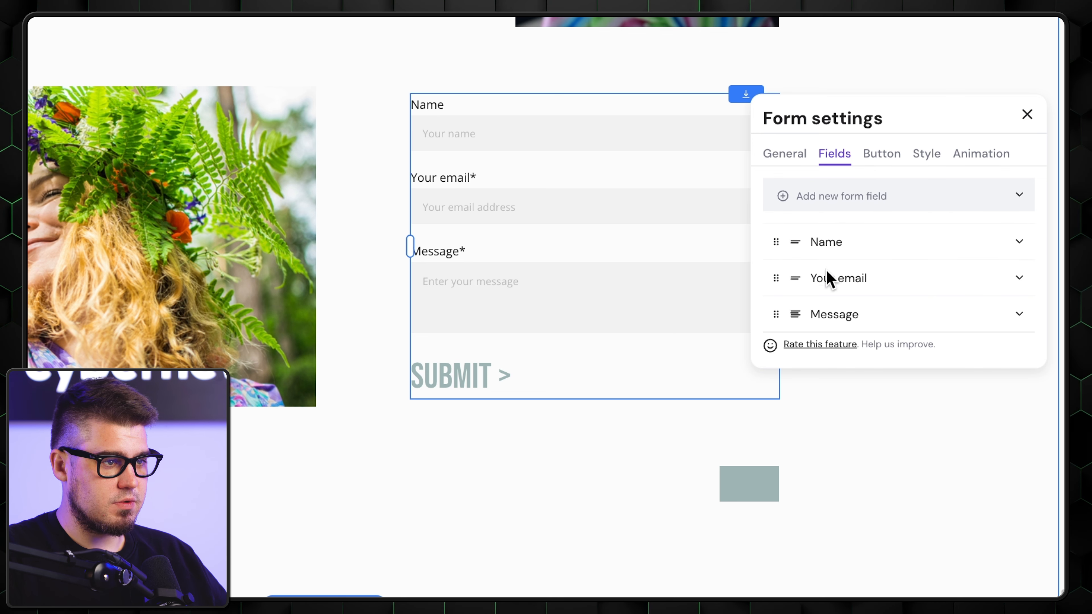
click(1024, 245)
scroll(948, 261, down, 2)
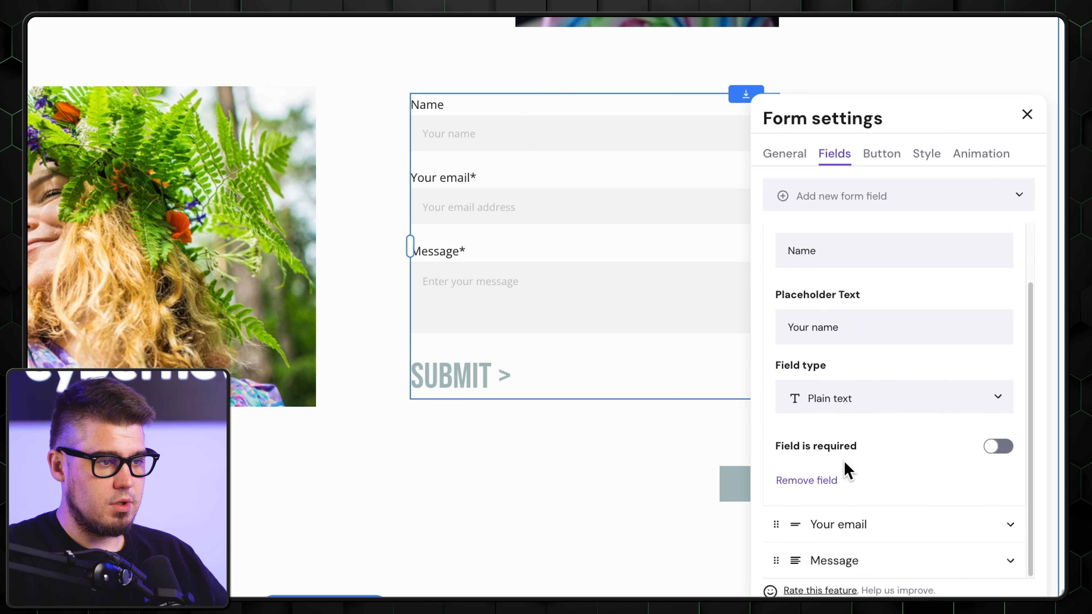
scroll(1000, 364, up, 2)
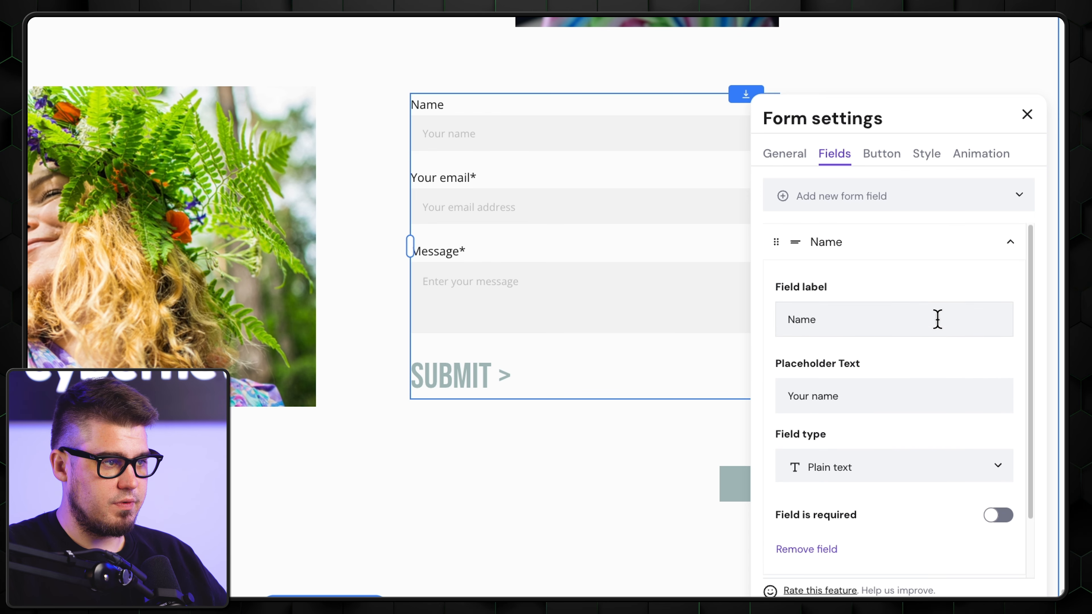
click(1022, 252)
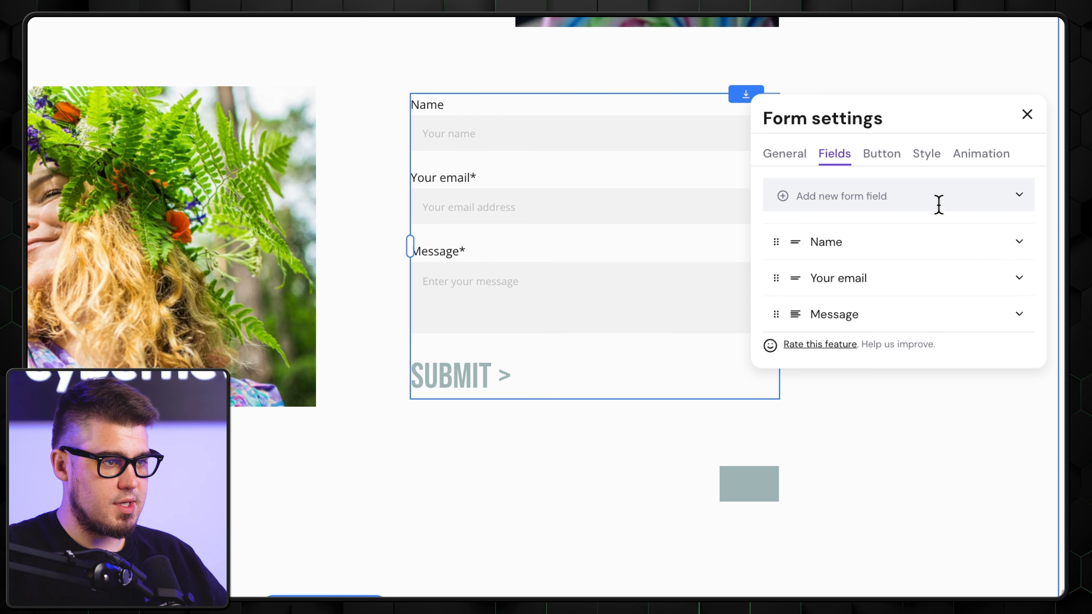
Add a short answer field to the contact form and label it "Phone Number"
click(1015, 197)
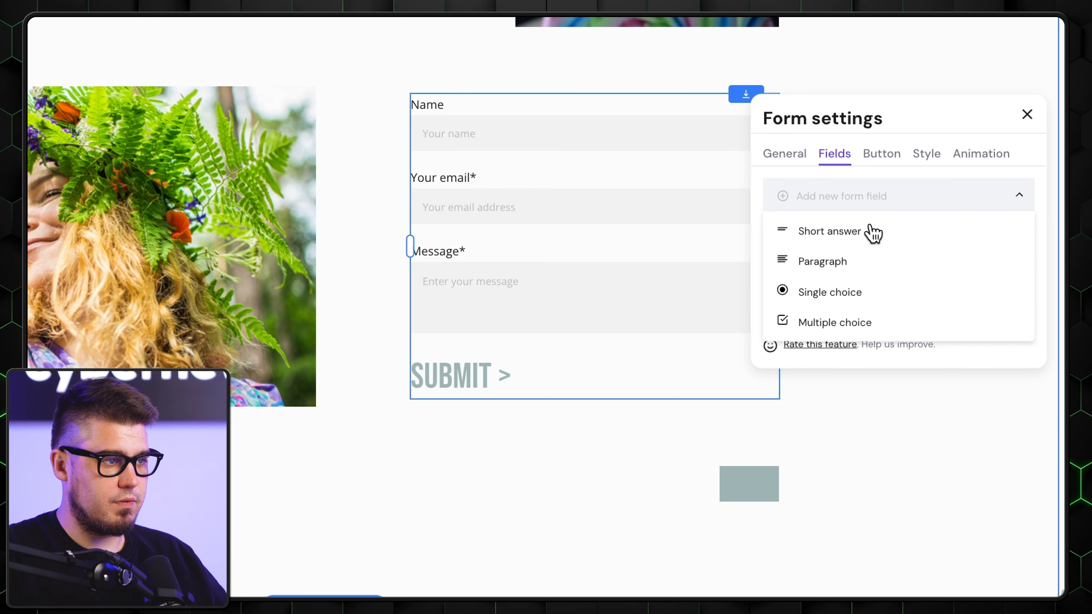
click(861, 243)
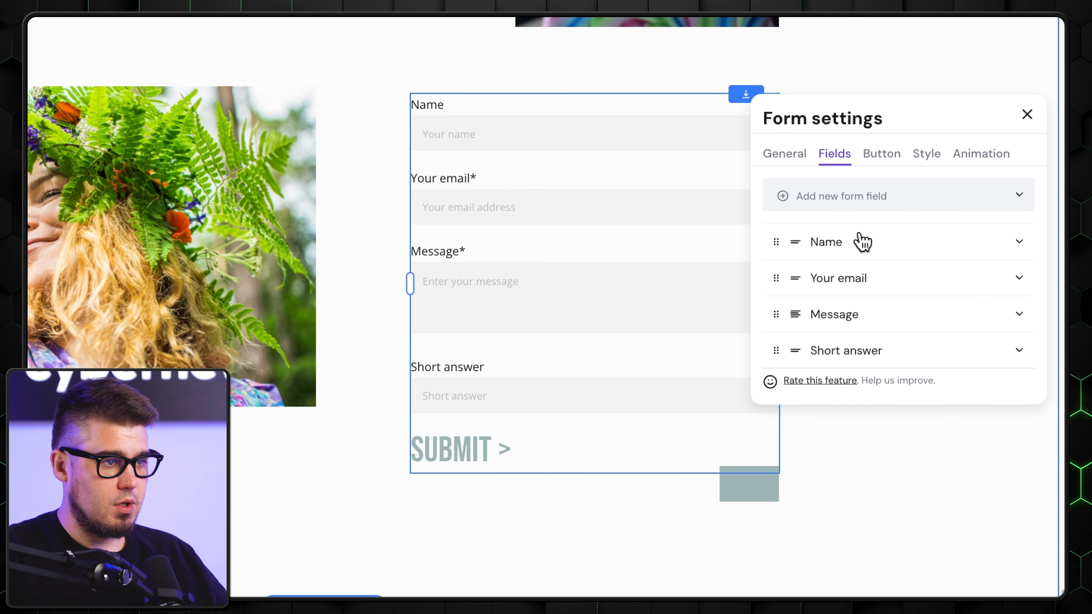
click(1015, 351)
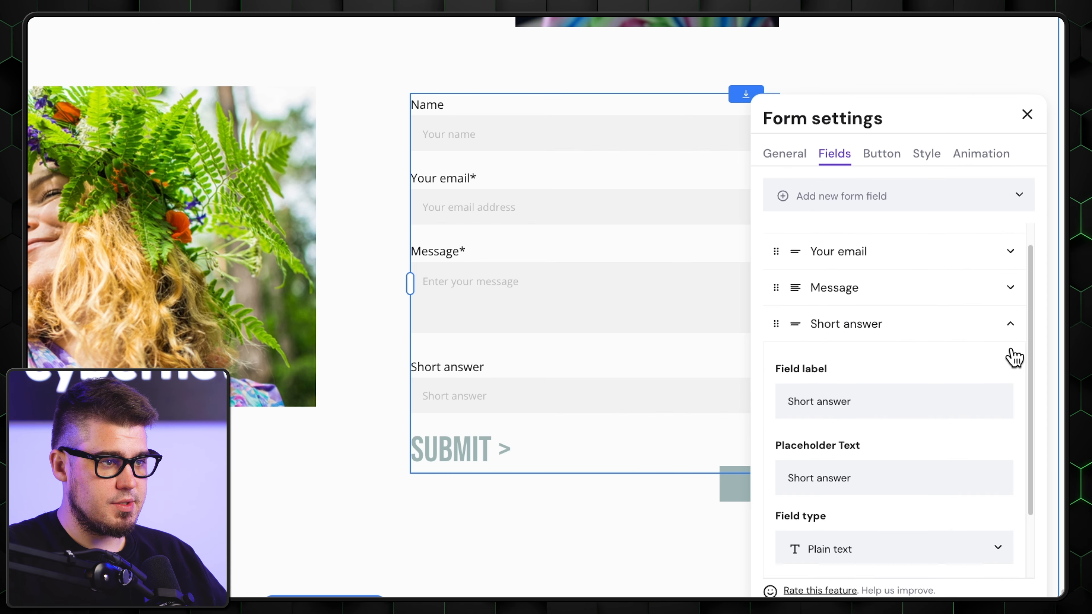
triple_click(894, 330)
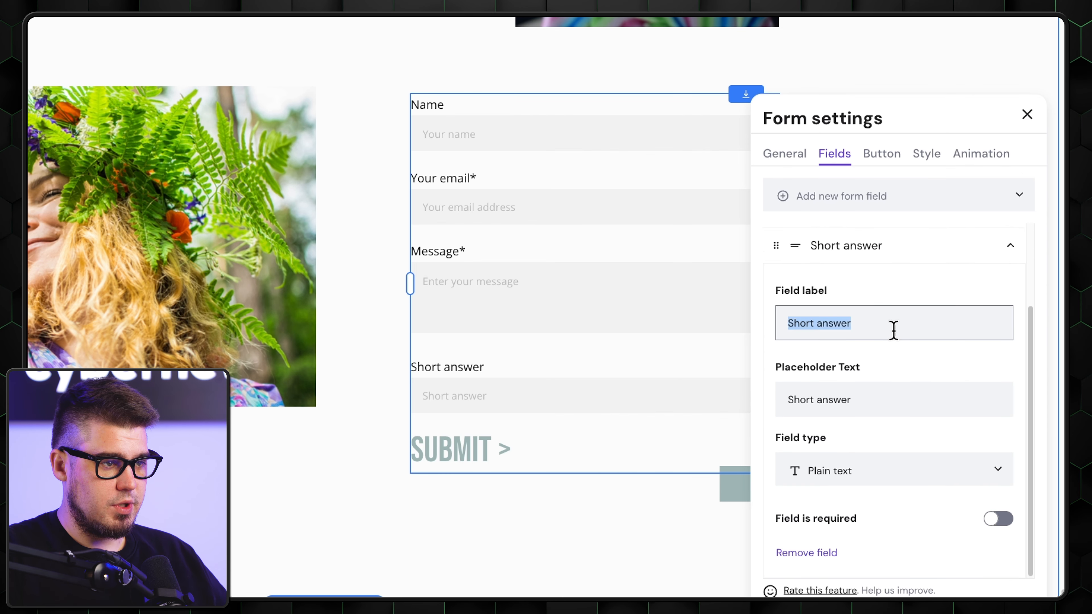
text(Phone Number)
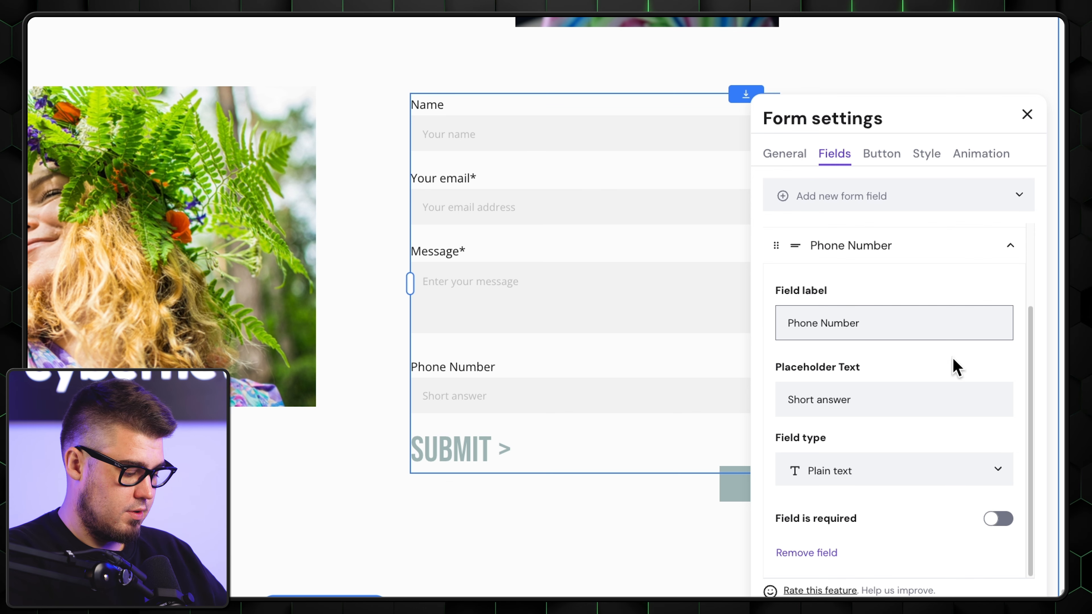
scroll(971, 391, down, 1)
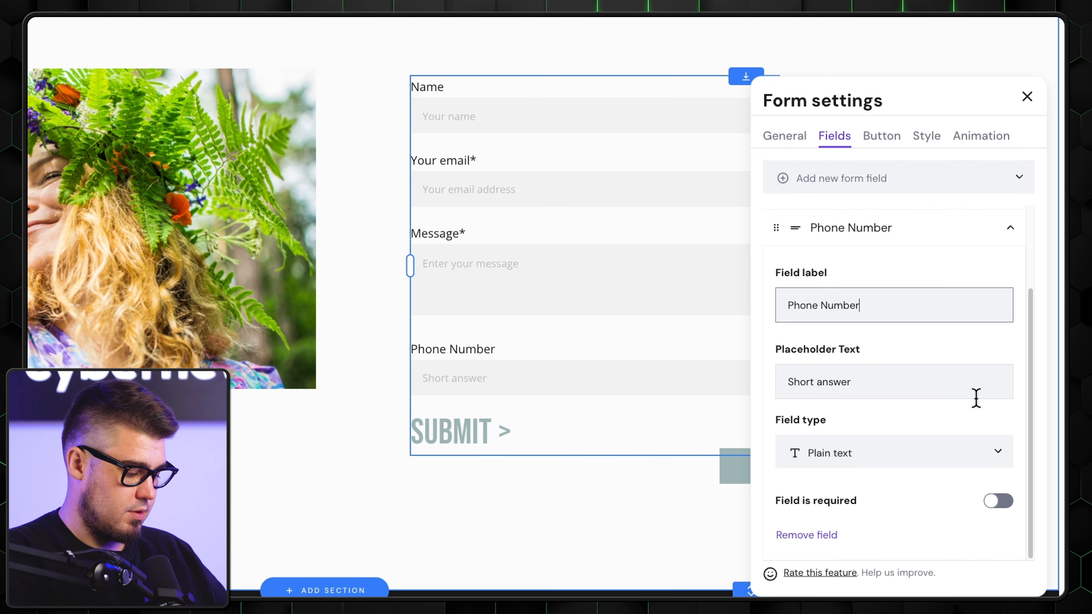
Give the Phone Number field the placeholder "Phone", set its type to Phone, and make it required
click(855, 374)
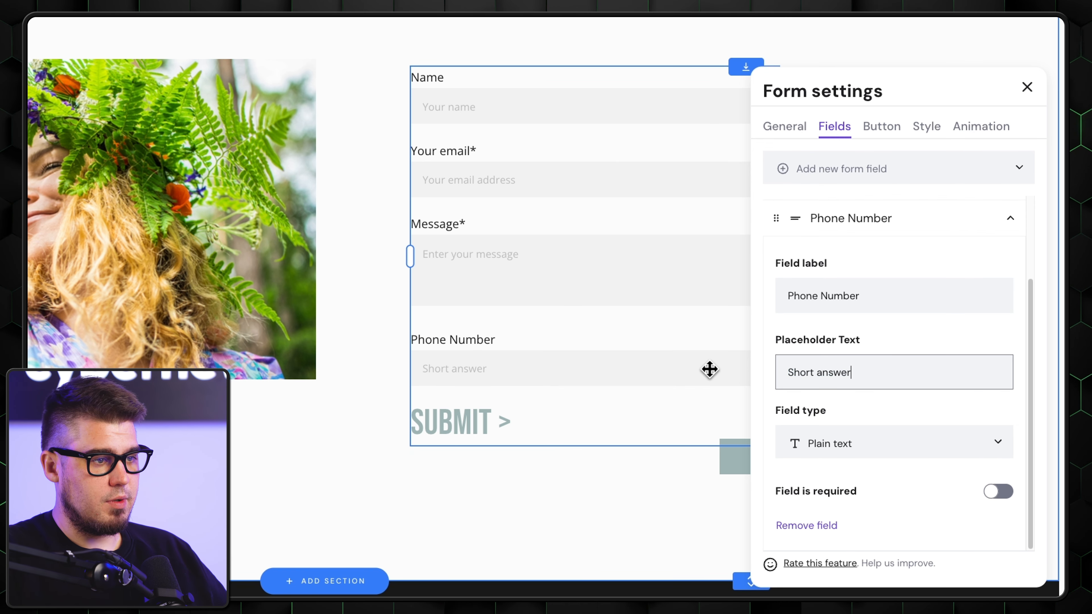
triple_click(875, 373)
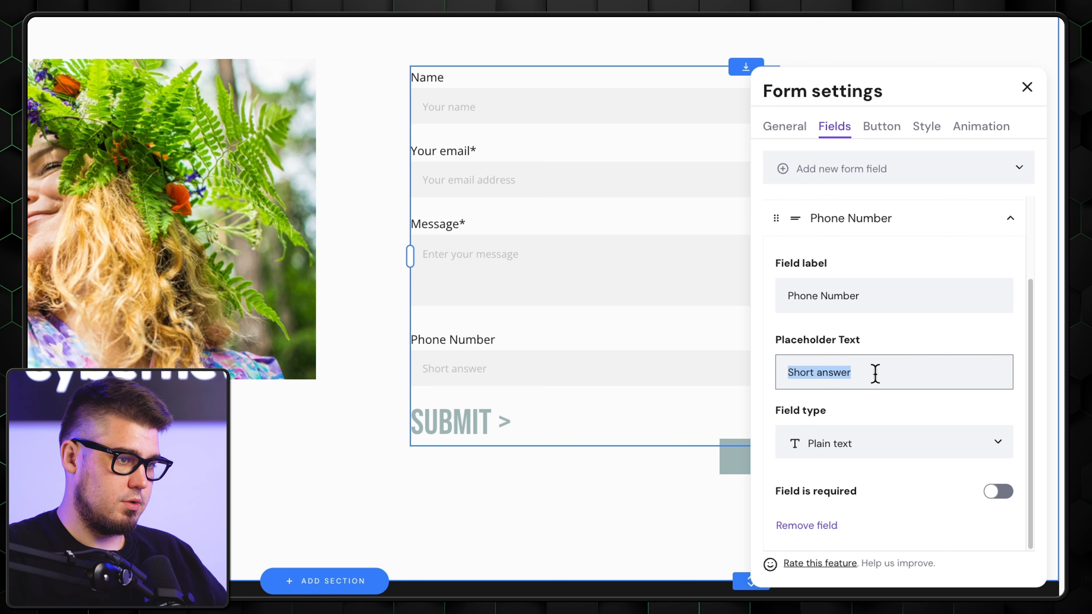
text(Phone)
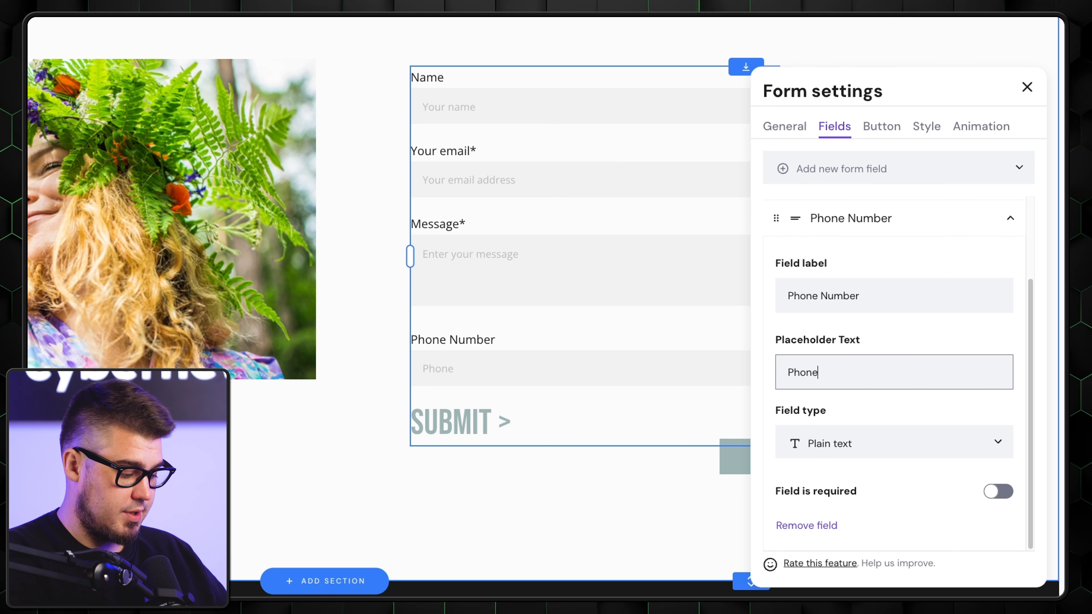
click(928, 440)
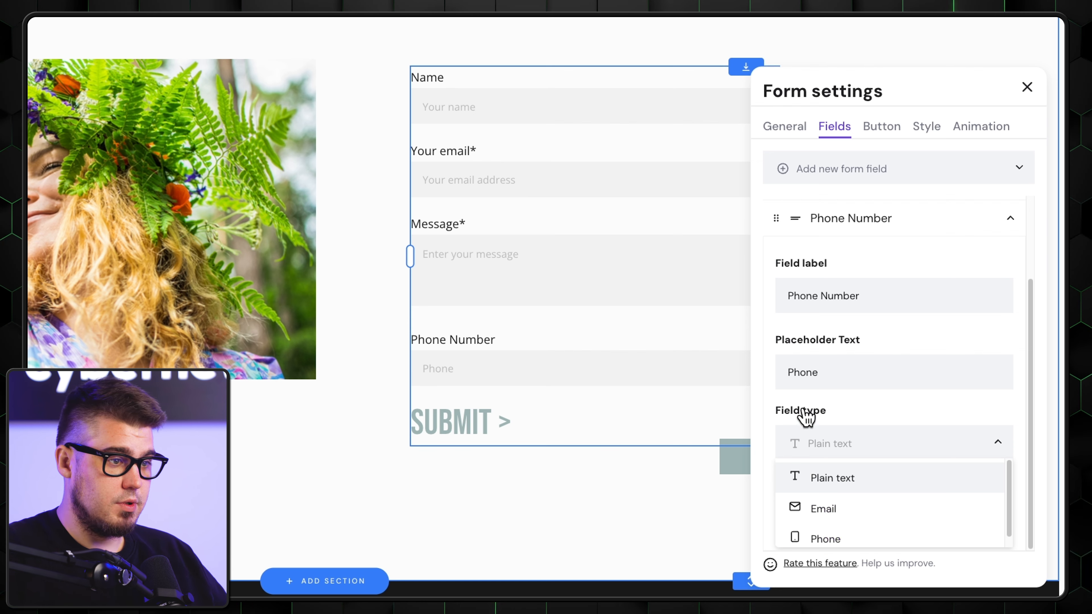
click(840, 530)
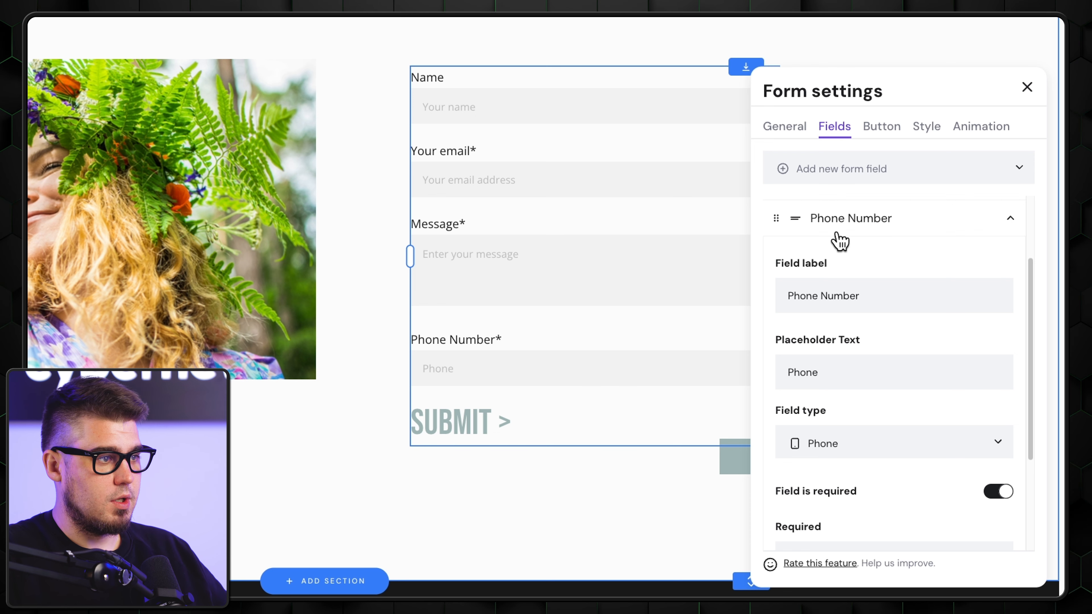
Reorder the form fields so that Phone Number sits between Your email and Message
scroll(859, 266, up, 3)
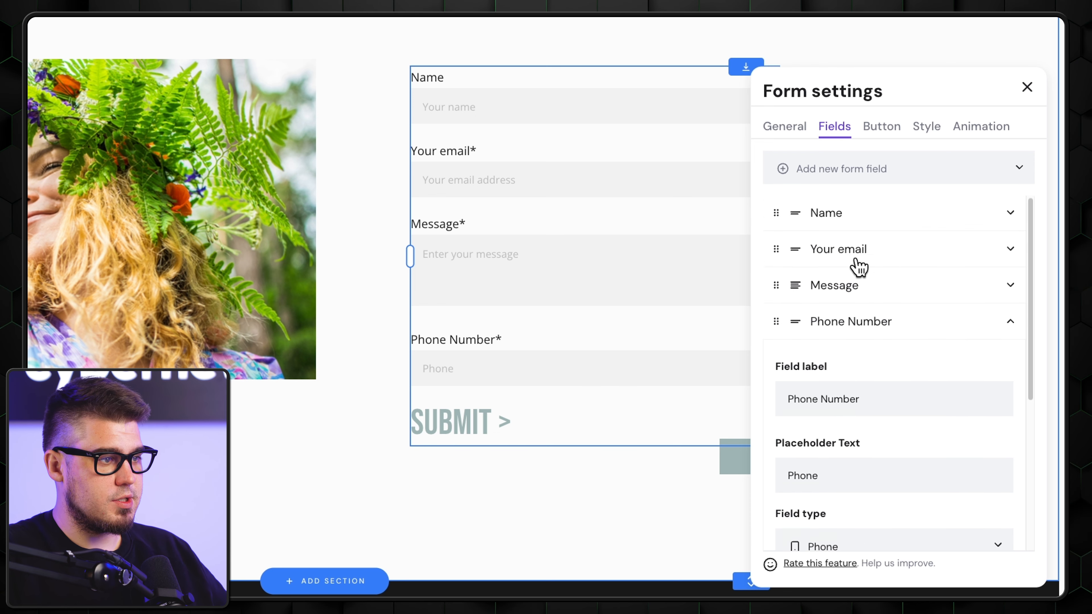
click(997, 331)
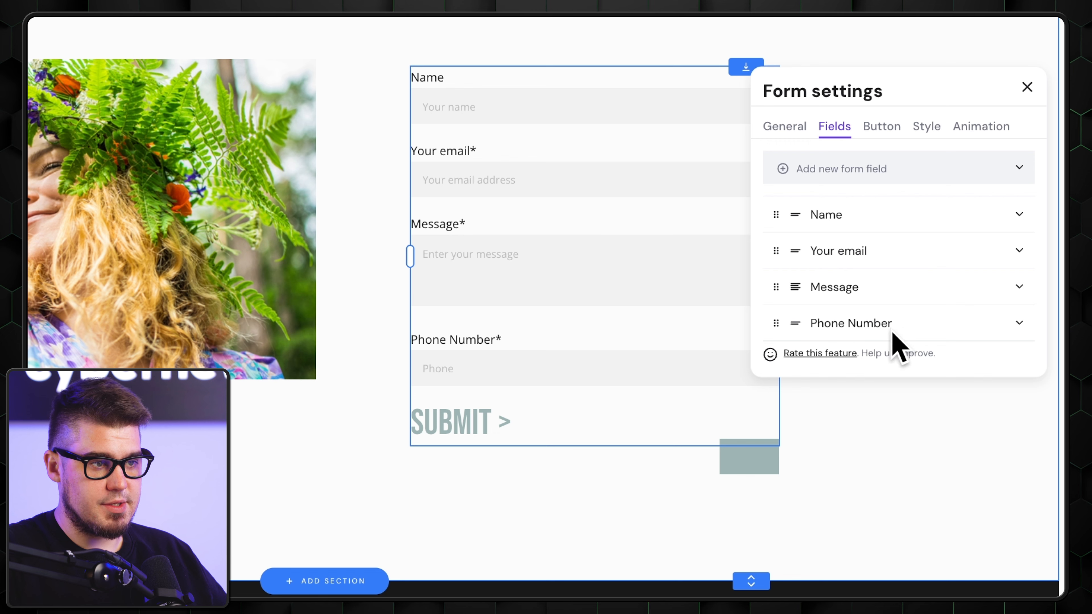
drag(776, 323, 772, 287)
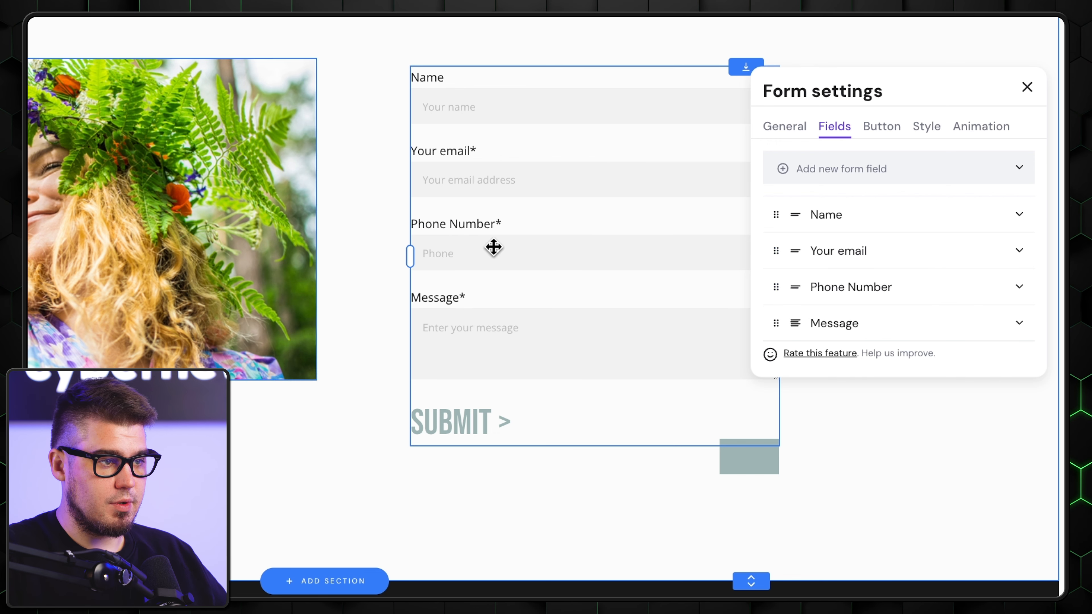
Change the form's submit button text to "Contact Me >"
click(894, 129)
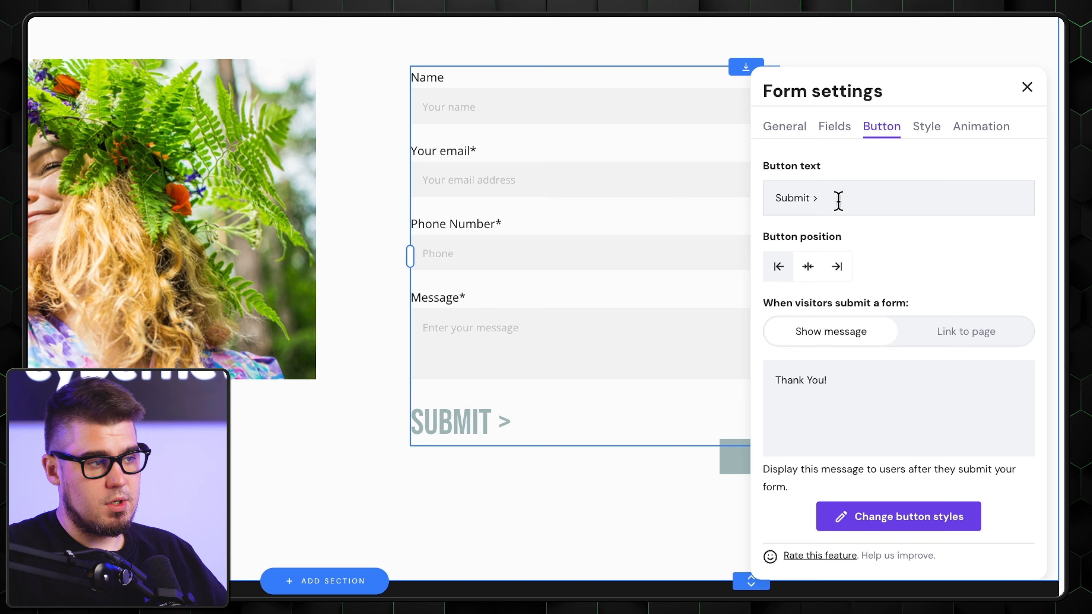
double_click(780, 190)
text(Contact Me)
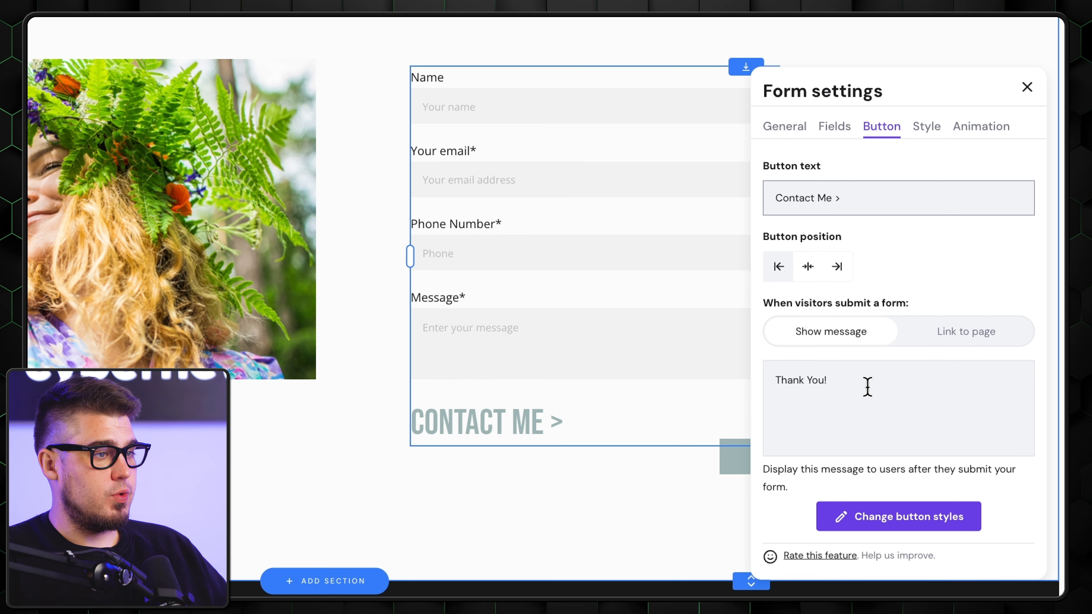
Compare the Show message and Link to page submission options, including the available pages, and leave Show message selected
click(982, 350)
click(823, 334)
click(959, 347)
click(870, 343)
click(937, 344)
click(826, 341)
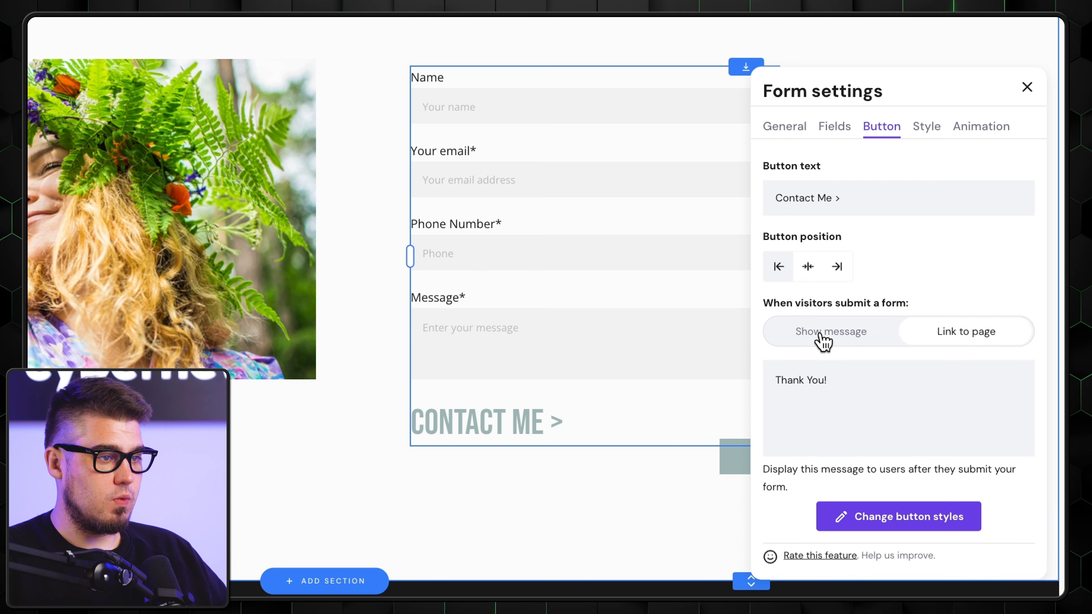
drag(765, 378, 991, 378)
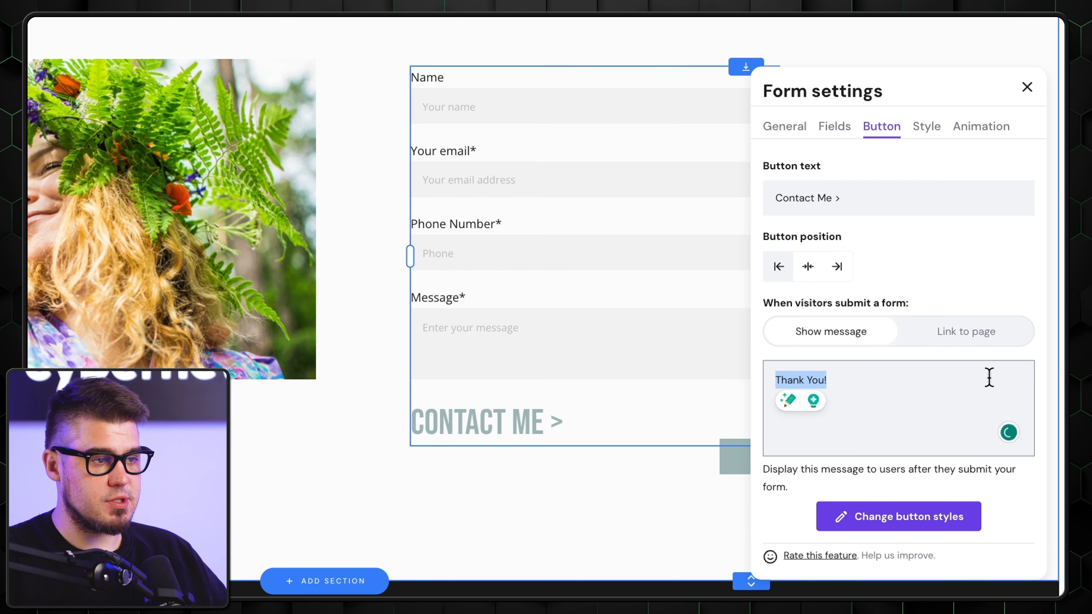
click(985, 344)
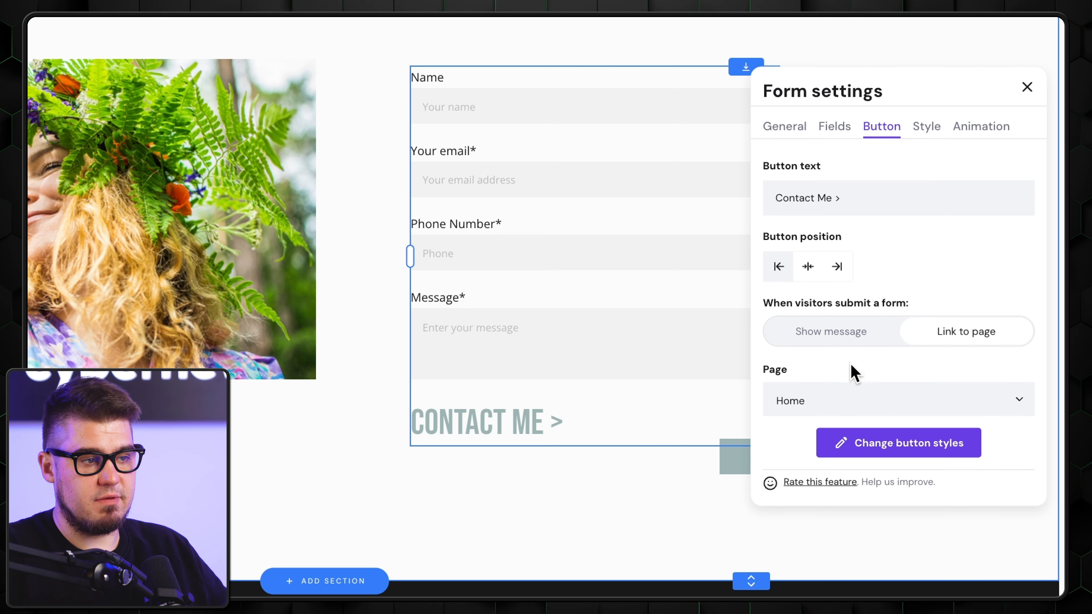
click(984, 399)
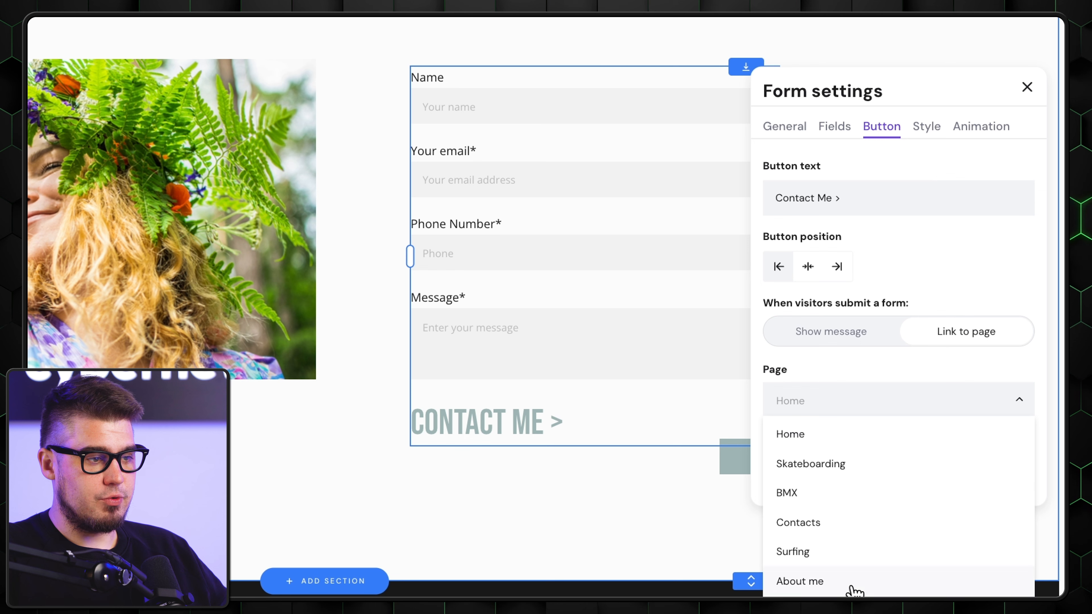
click(1005, 260)
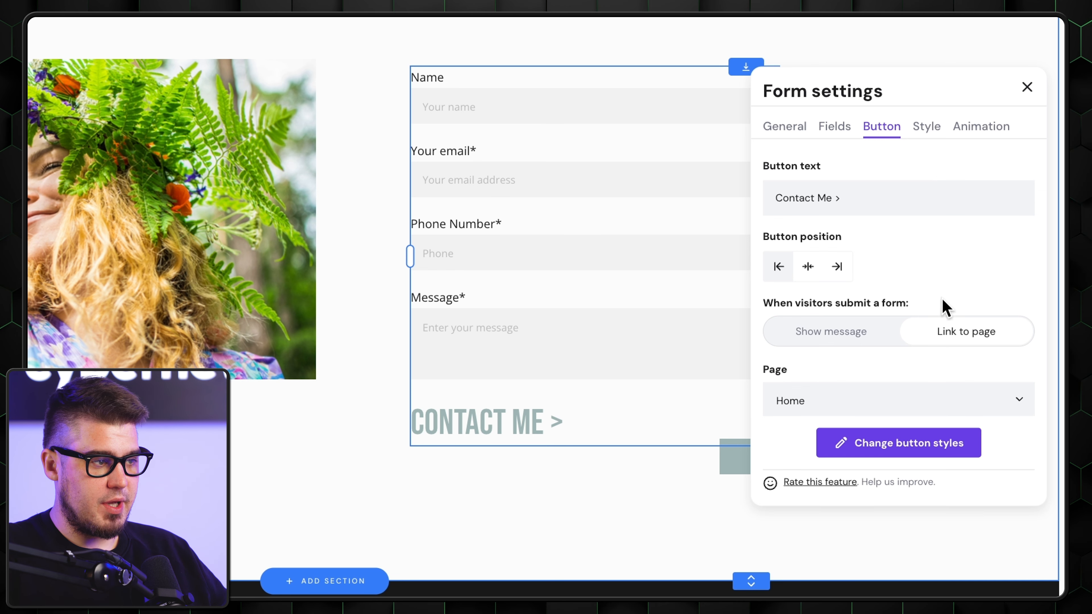
click(850, 333)
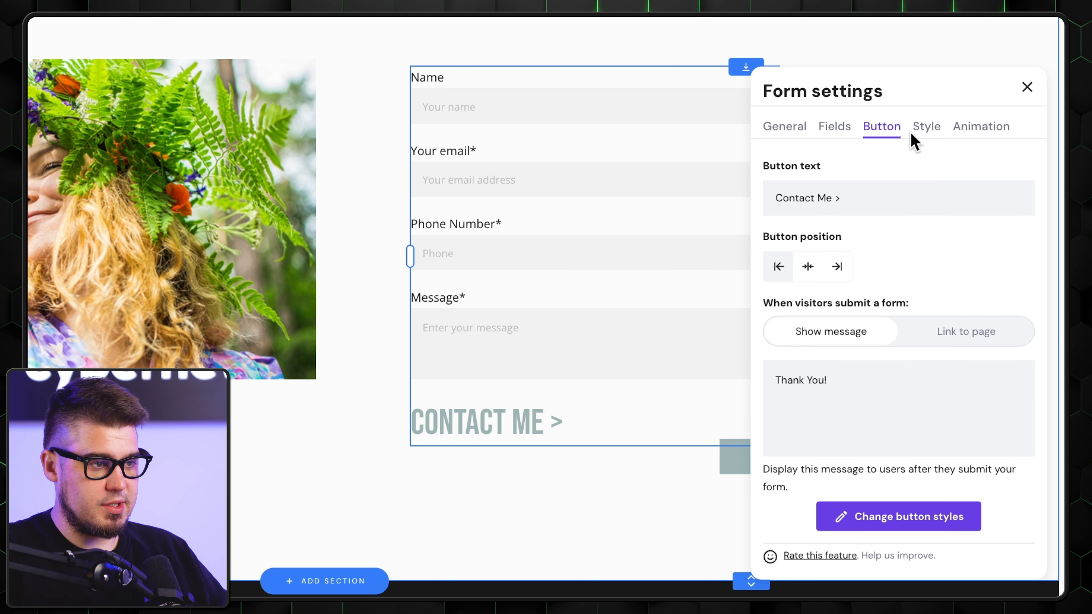
Review the form's Style and Animation settings, including colours, font, text sizes, borders and spacing, and close the form settings
click(926, 127)
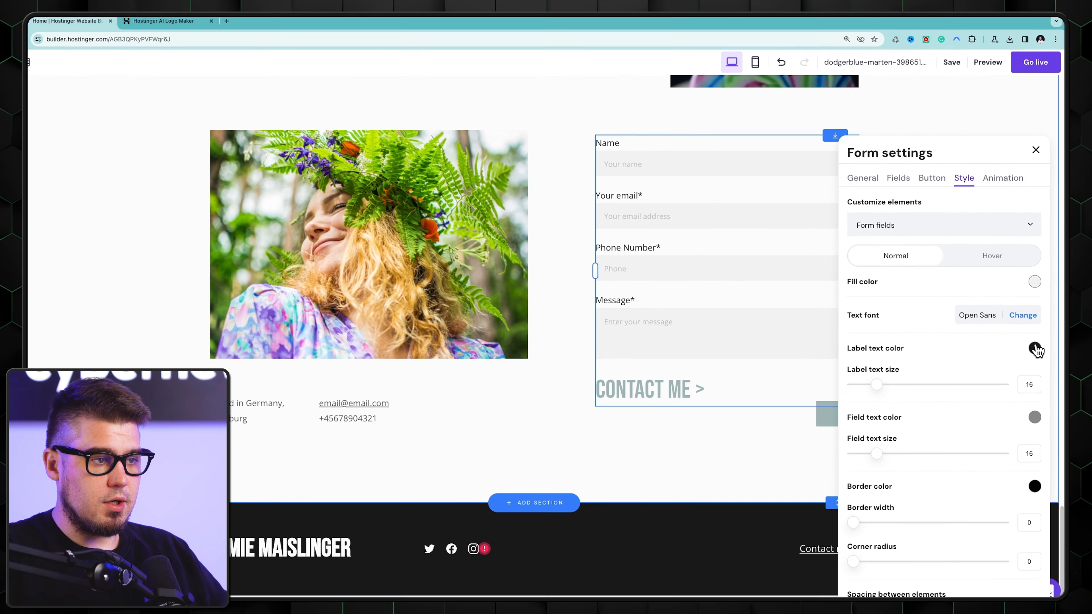
scroll(1003, 374, down, 1)
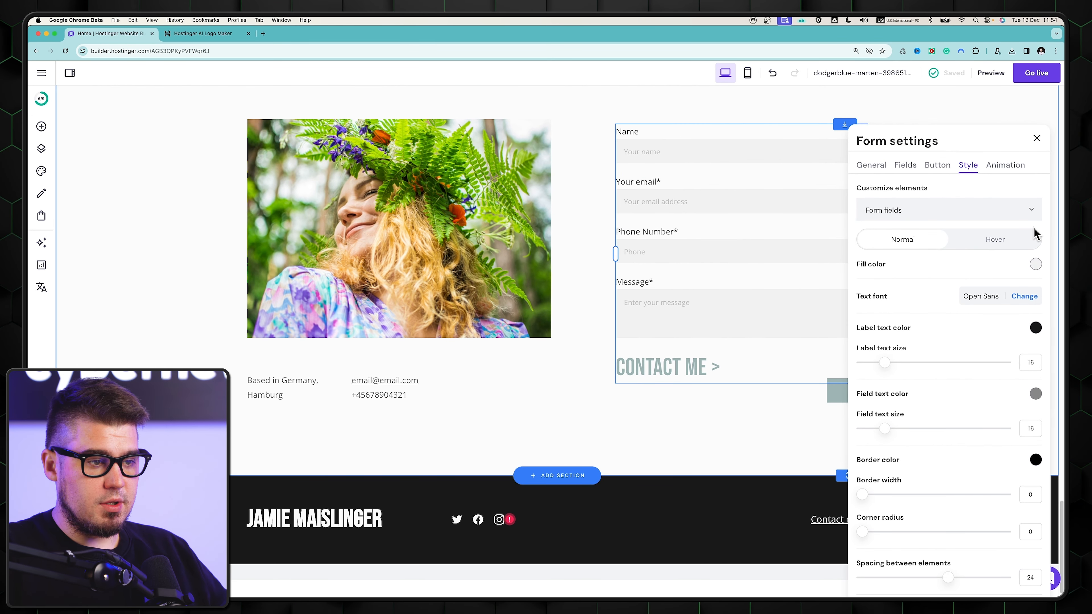
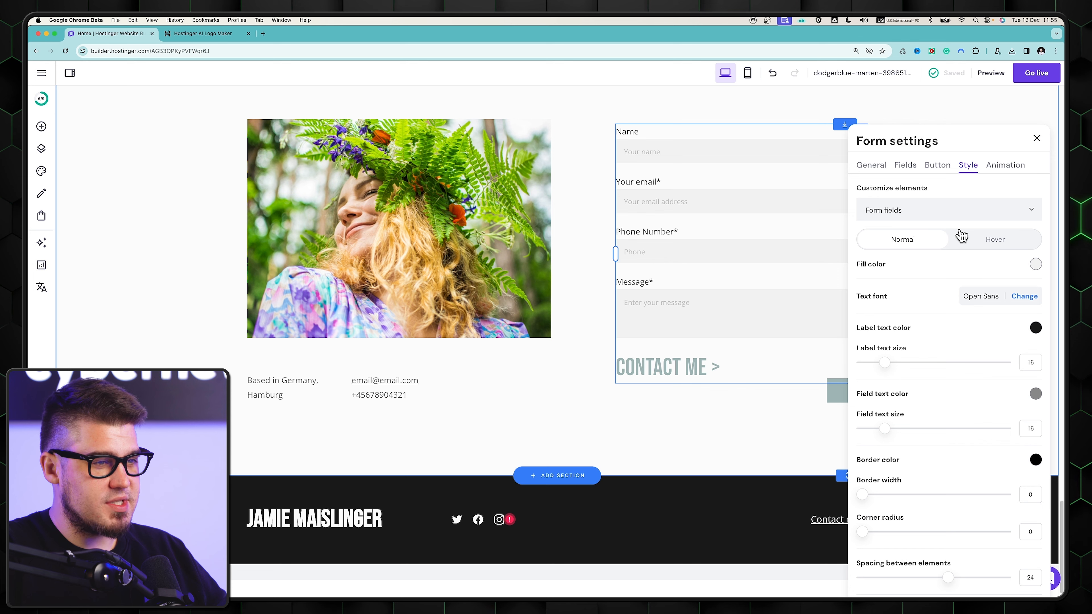
click(1005, 166)
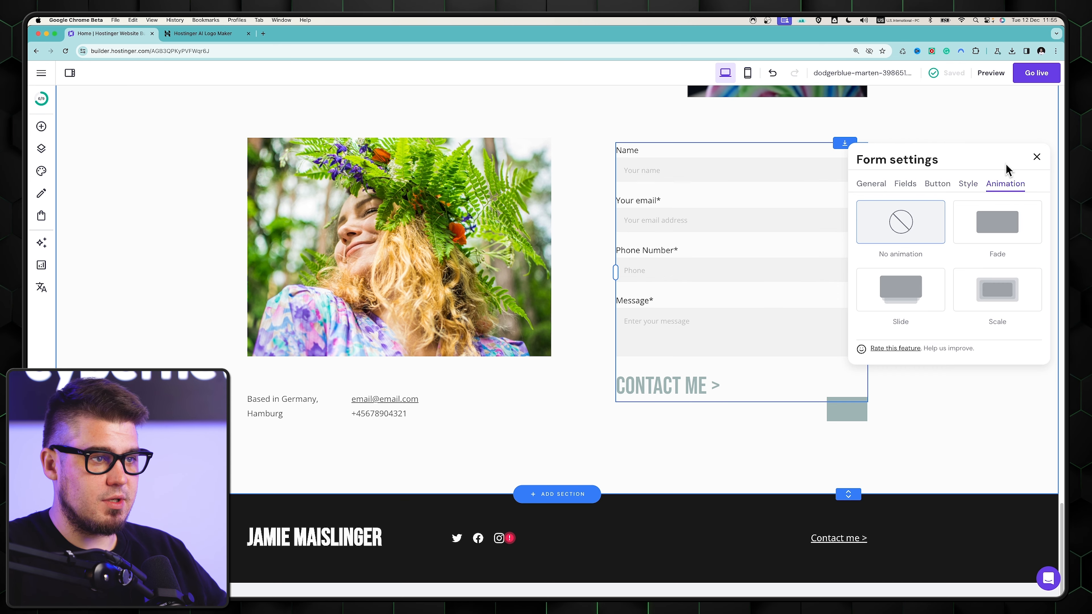
scroll(721, 289, up, 5)
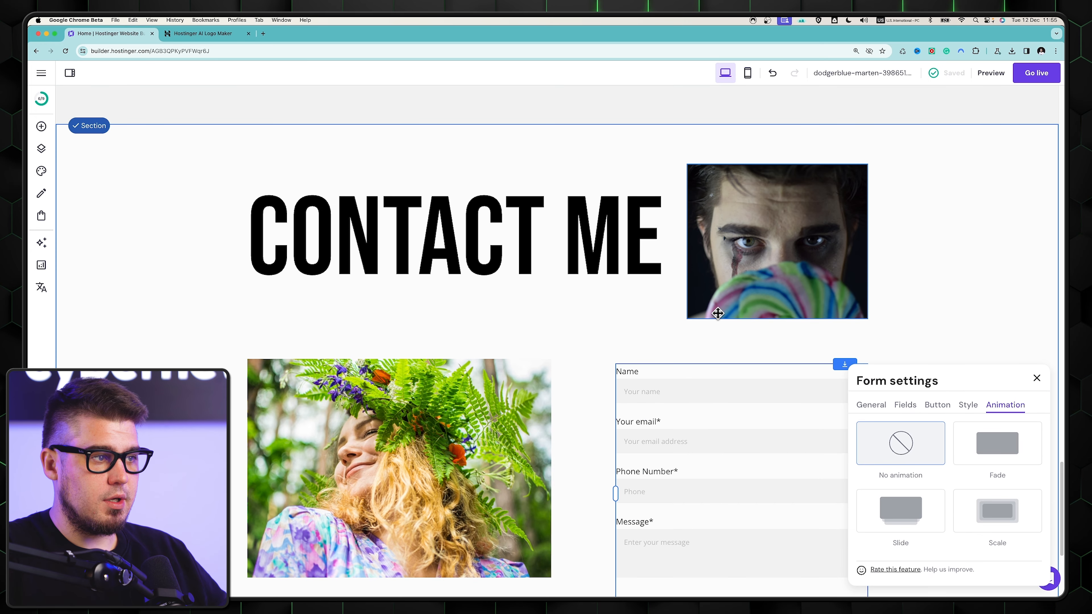
scroll(717, 313, down, 1)
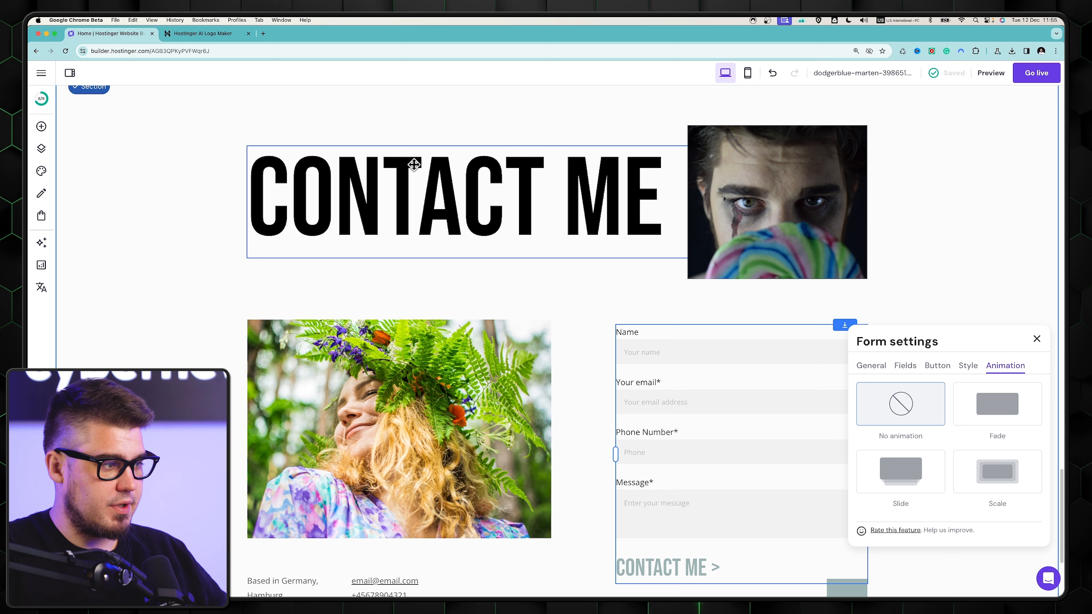
scroll(943, 200, down, 3)
click(1022, 356)
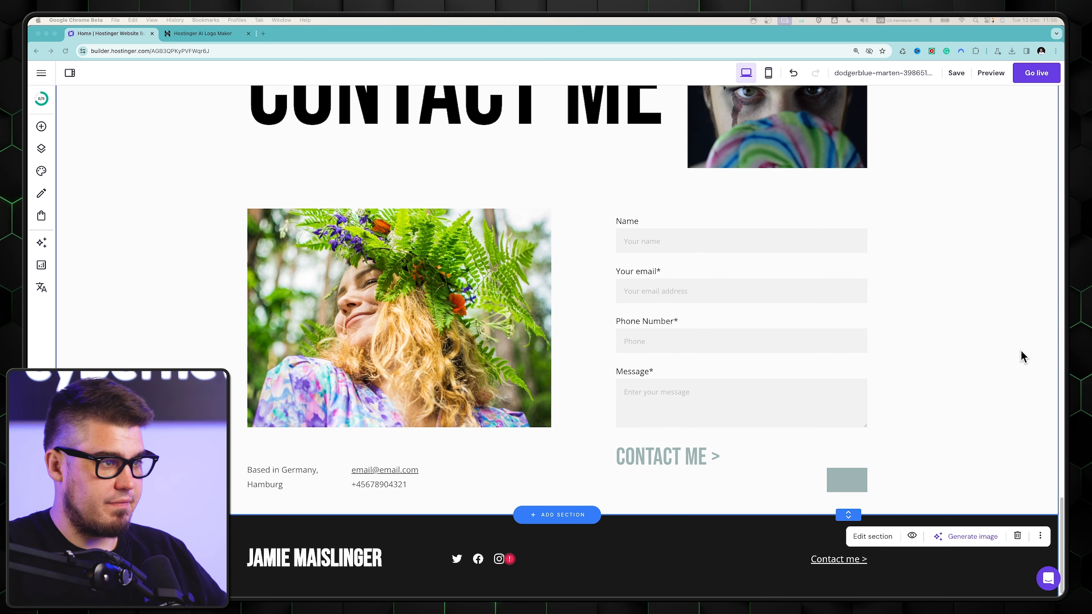
Delete the BMX section numbered 03 from the home page
scroll(1022, 356, up, 3)
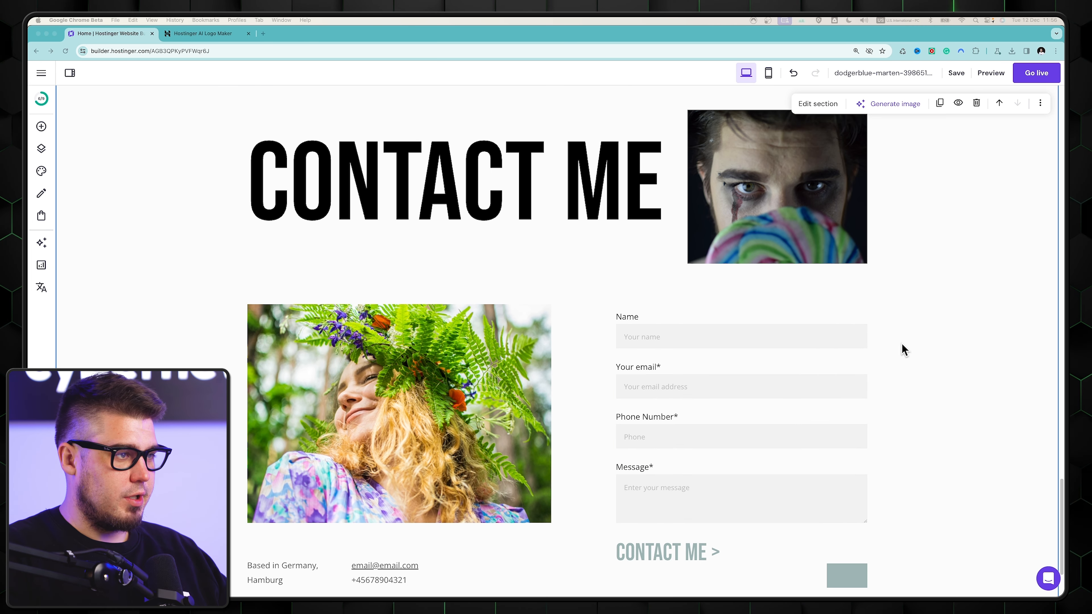
scroll(1024, 416, up, 15)
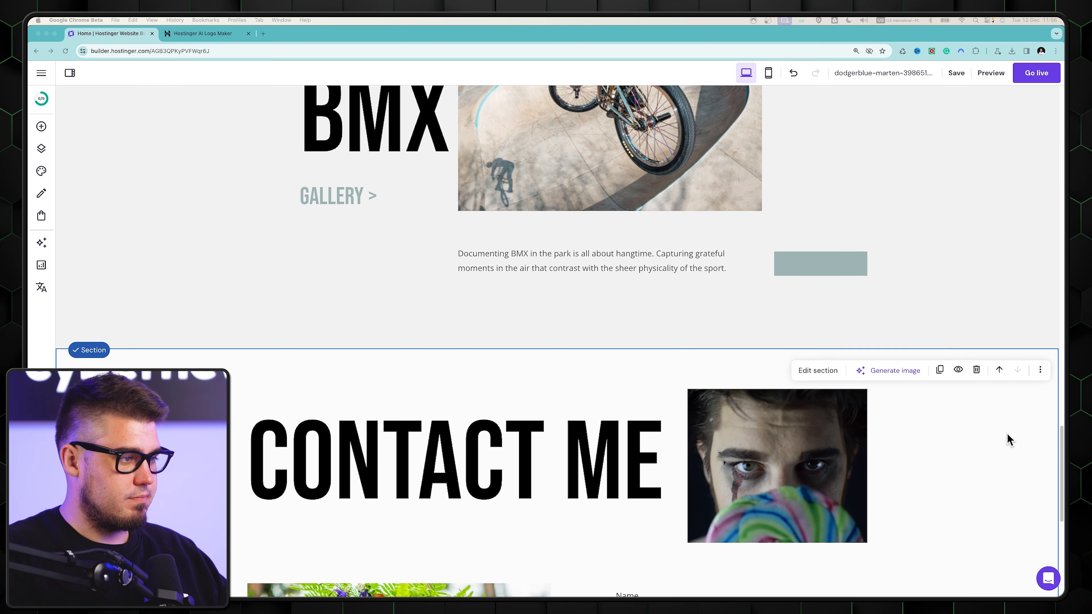
scroll(988, 407, up, 15)
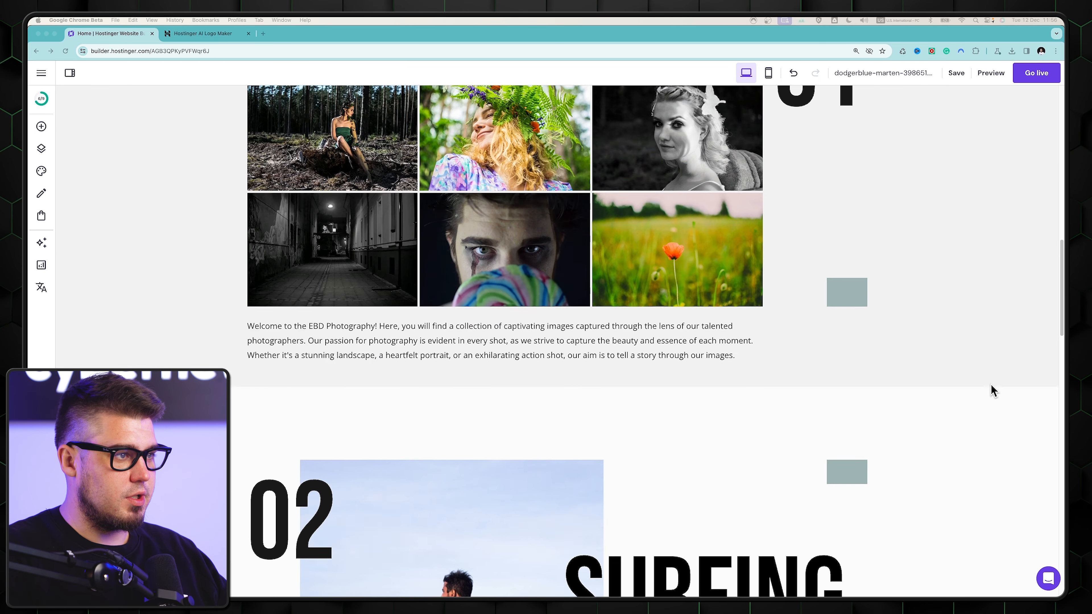
scroll(1002, 374, down, 10)
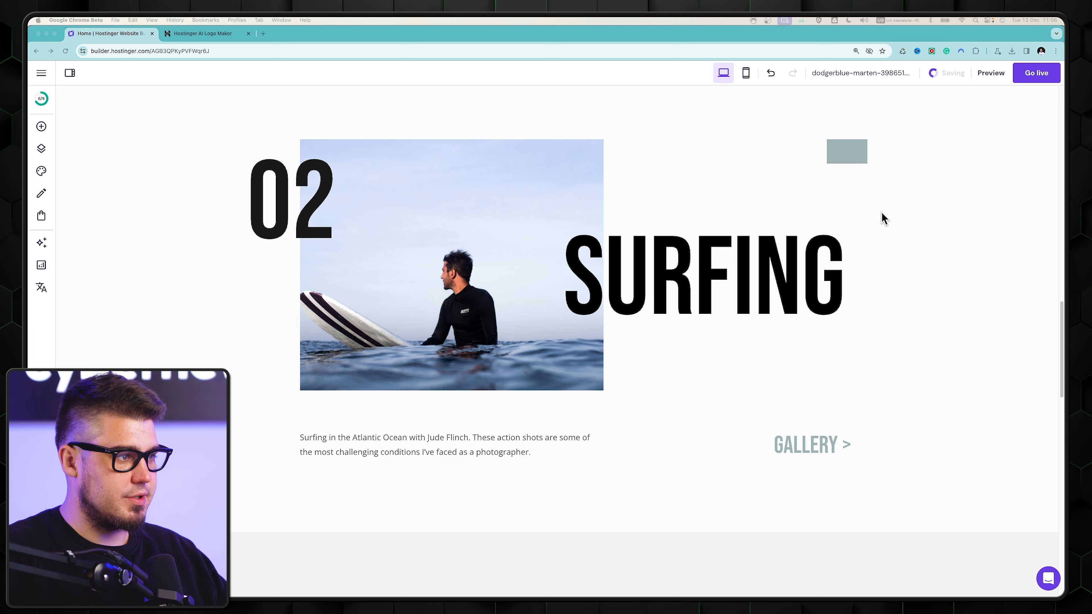
scroll(967, 258, up, 3)
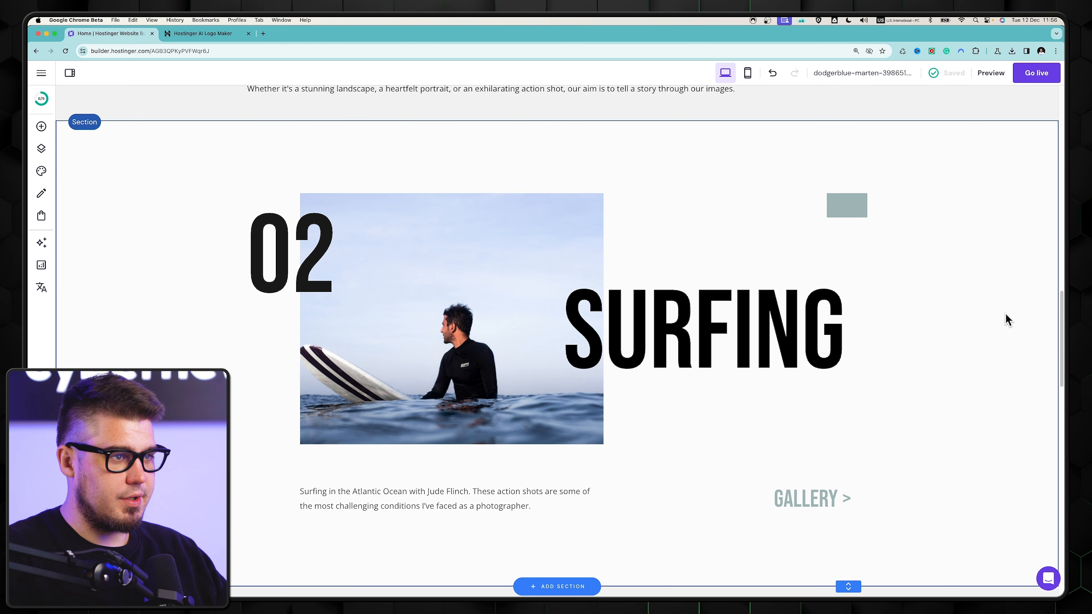
scroll(1006, 319, down, 7)
click(991, 344)
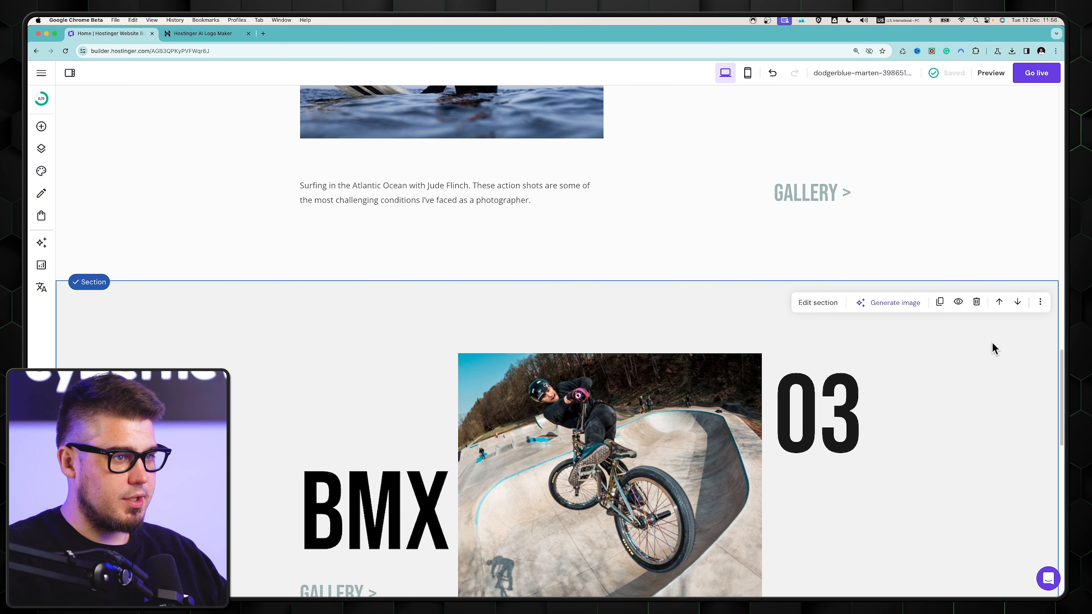
click(1040, 303)
click(976, 302)
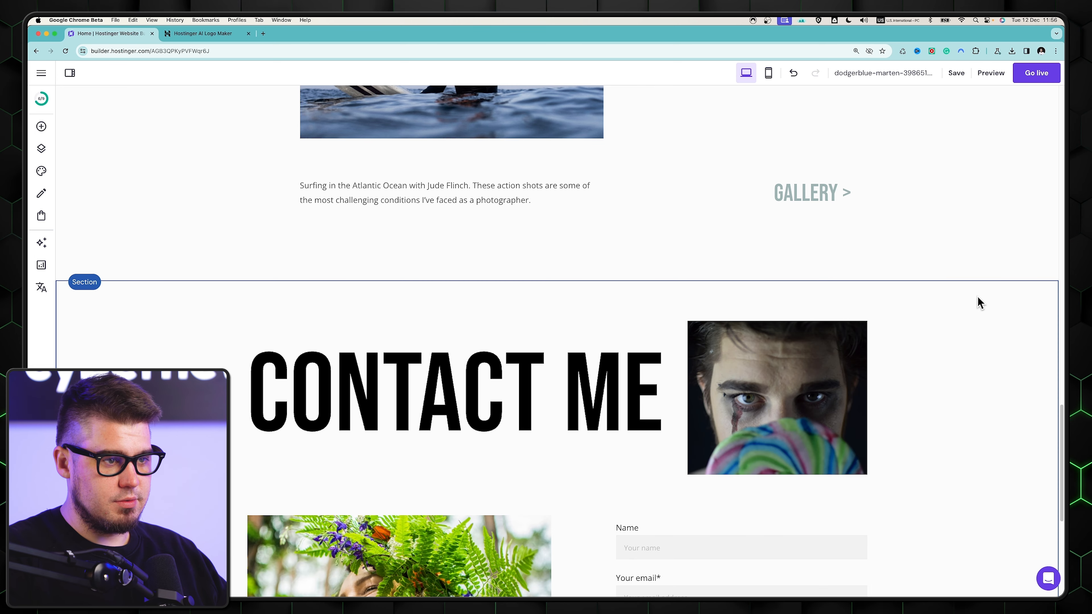
Duplicate the Personal gallery section numbered 01
scroll(958, 398, up, 15)
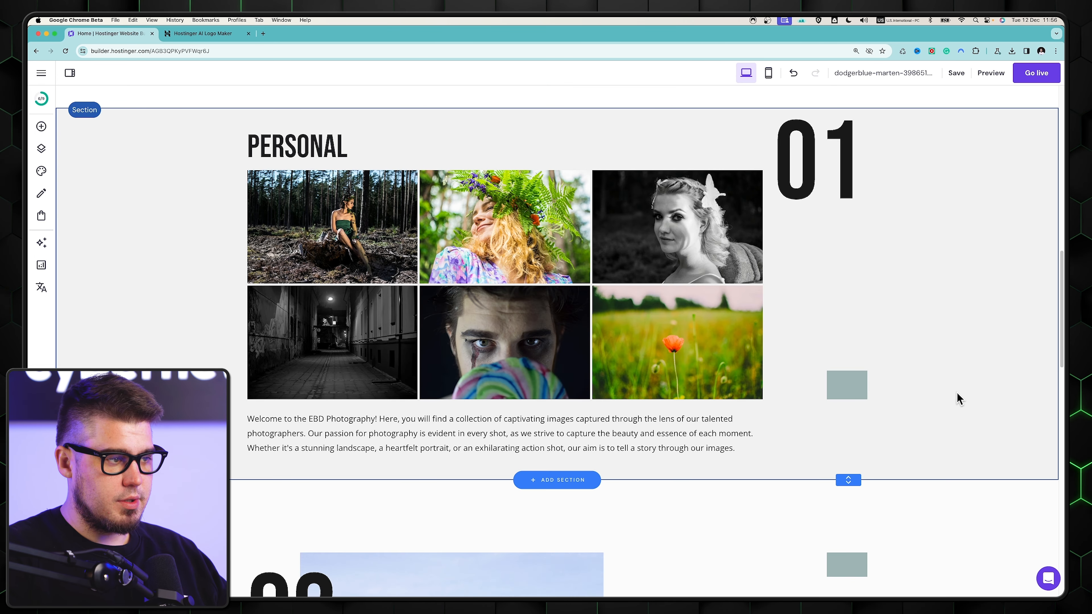
click(962, 183)
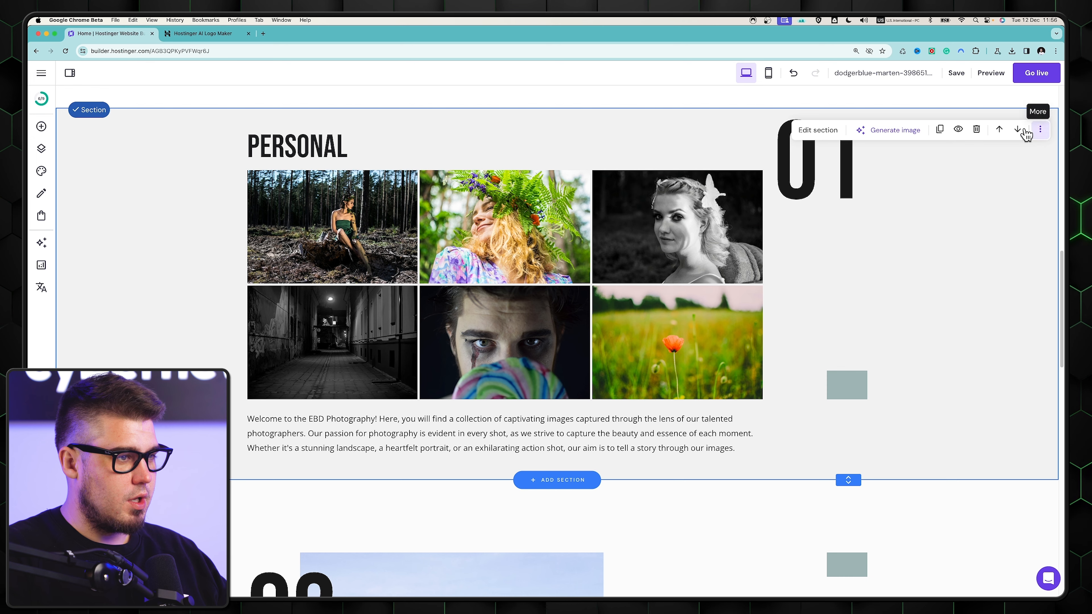
click(939, 132)
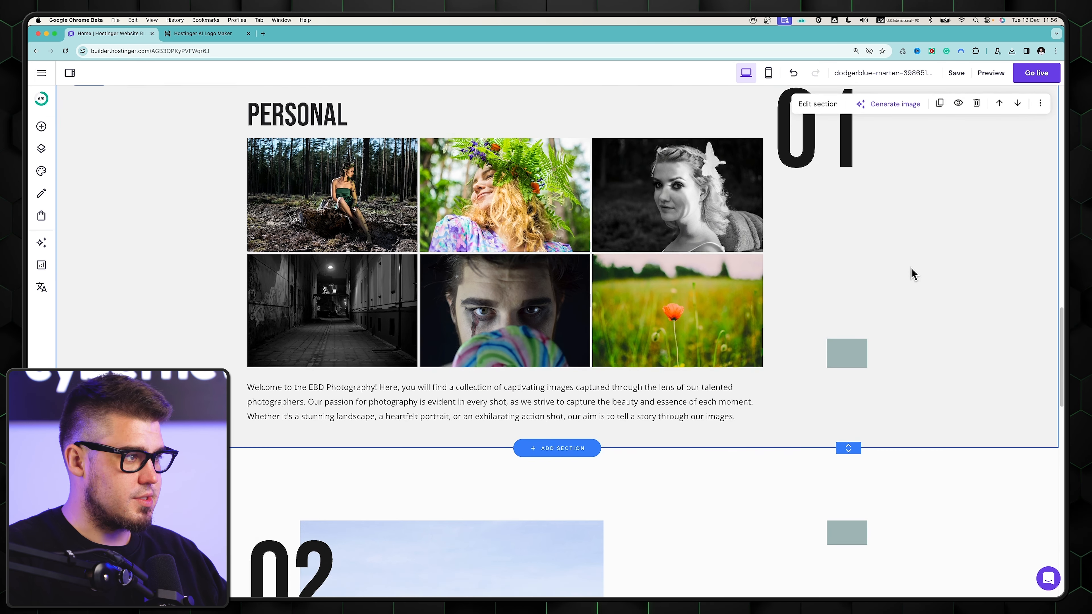
Delete the Surfing section numbered 02, located below the duplicated Personal section
scroll(915, 353, down, 3)
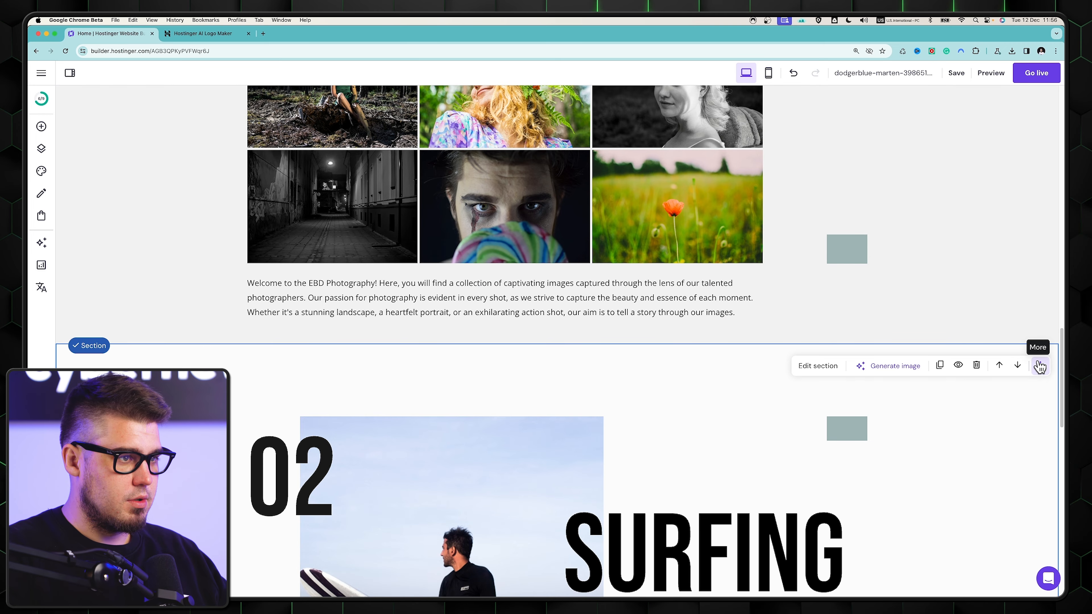
click(1039, 367)
click(976, 365)
Mirror the duplicated section's layout, moving its gallery and Personal heading to the right and the number 01 to the left
scroll(766, 367, up, 3)
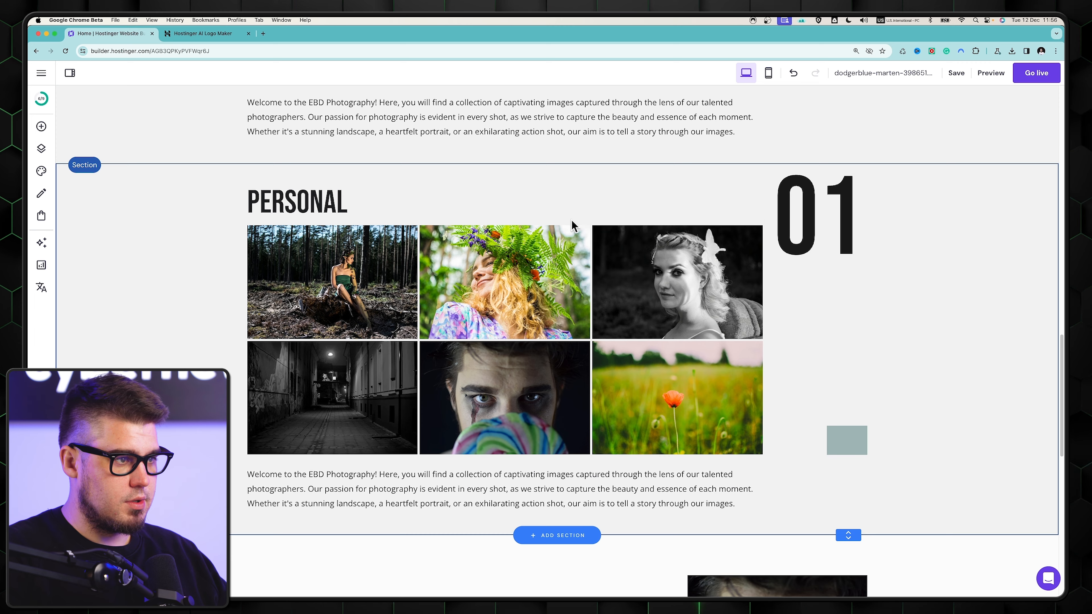
drag(373, 276, 494, 279)
drag(859, 202, 737, 203)
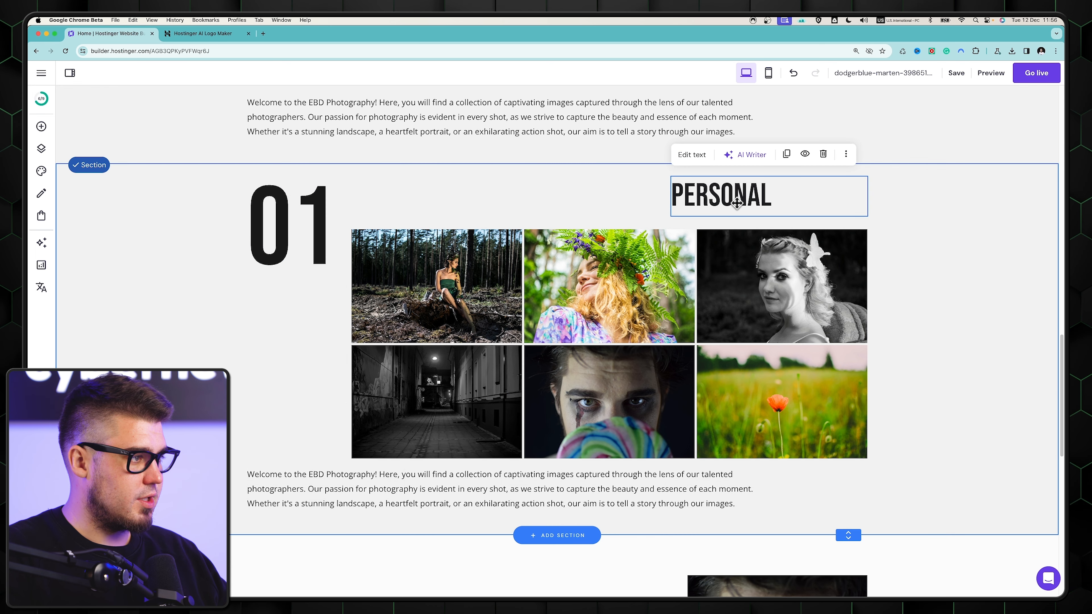
Change the duplicated section's heading to "WORK" and move it further right, above the gallery's right column
double_click(737, 203)
text(WORK)
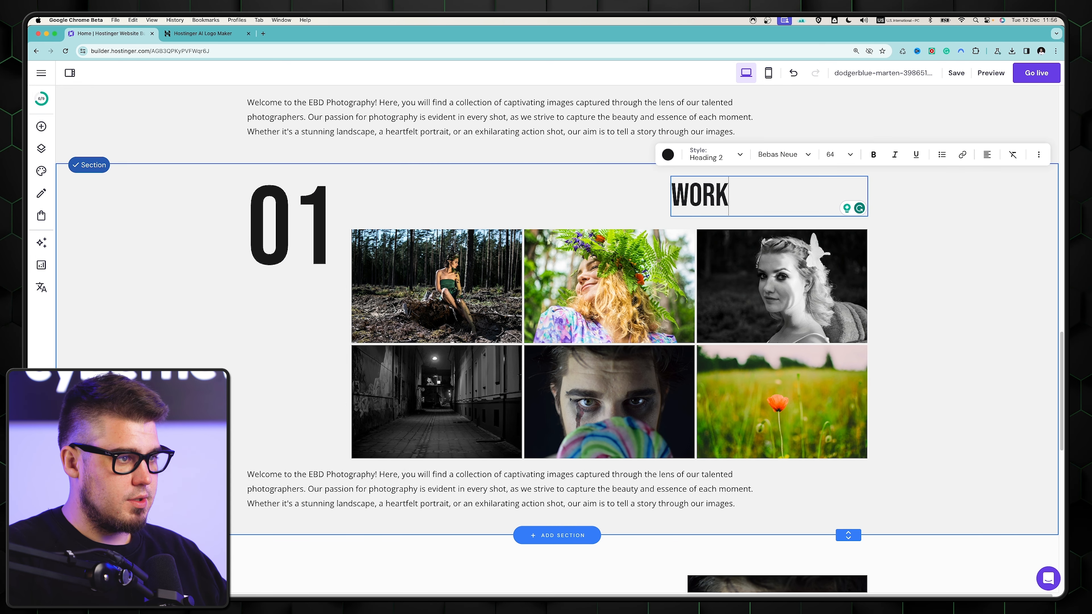
key(Escape)
drag(672, 195, 793, 196)
Change the duplicated section's number to 02
click(313, 215)
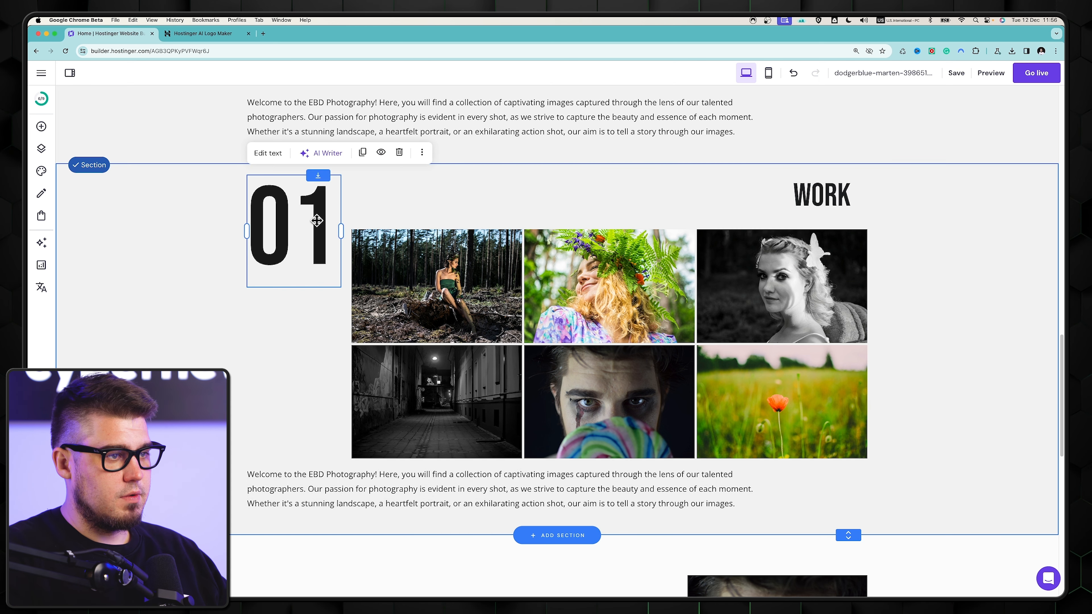
click(317, 218)
key(BackSpace)
text(2)
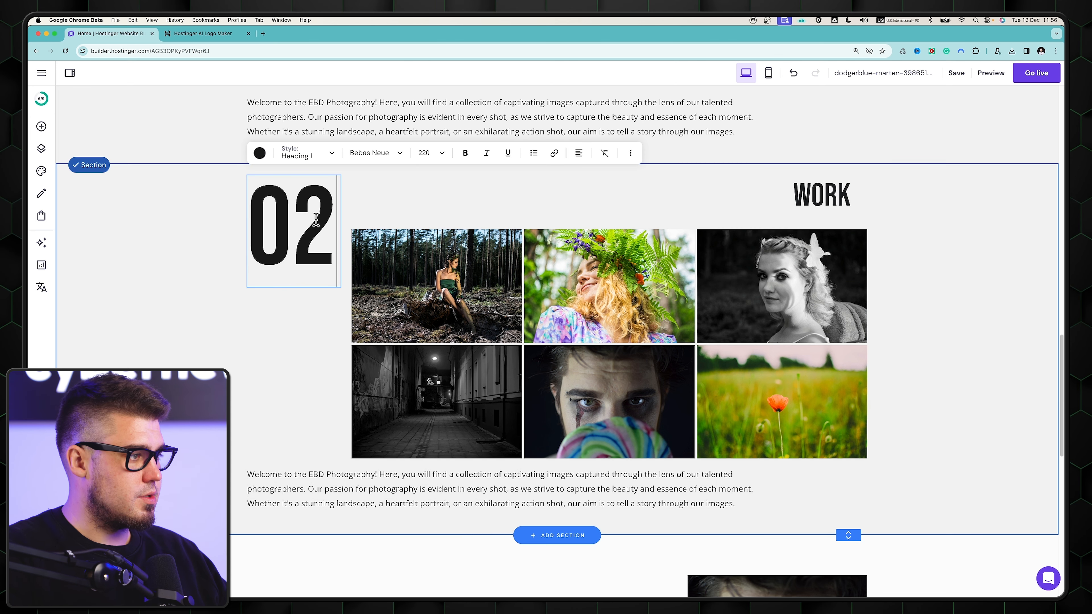
Move the Work section's description paragraph to the right so it lines up with the gallery's edges
click(577, 476)
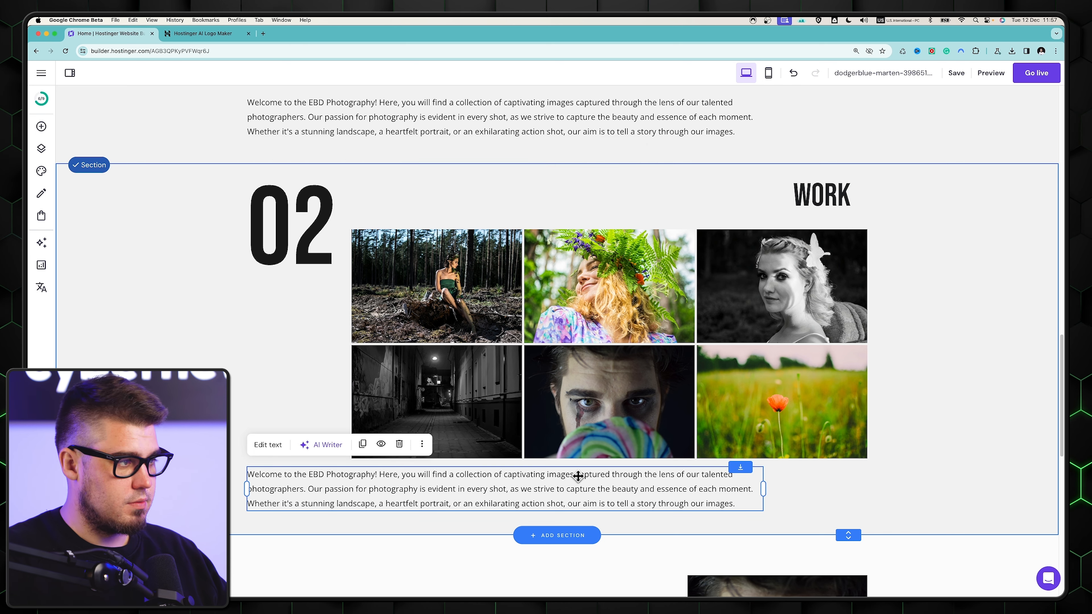
click(550, 479)
drag(326, 471, 436, 495)
Open the Work section's gallery manager and delete all six existing photos
scroll(756, 422, up, 2)
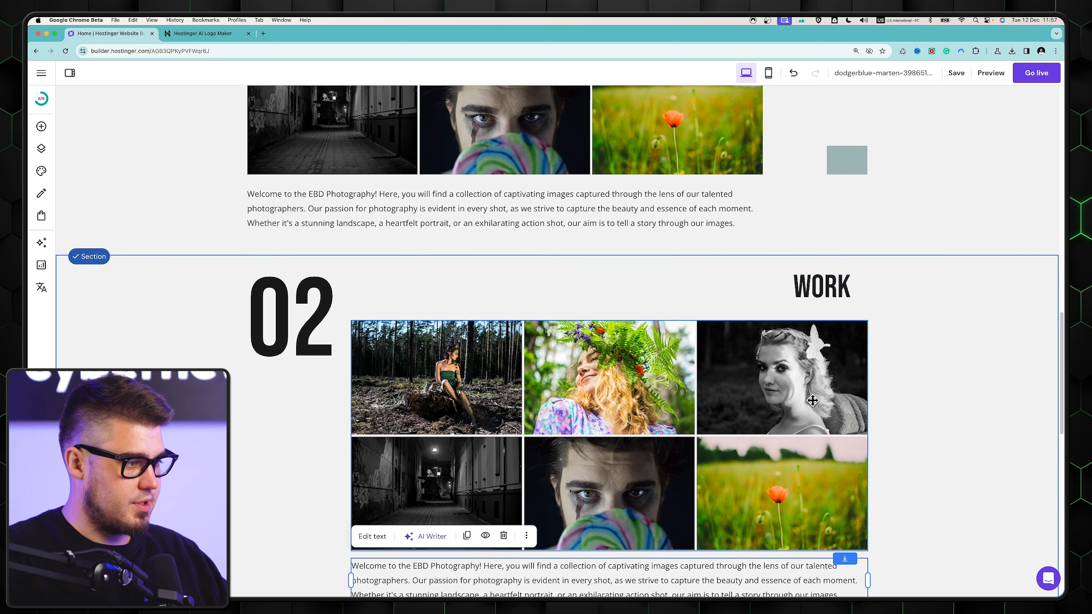
click(750, 416)
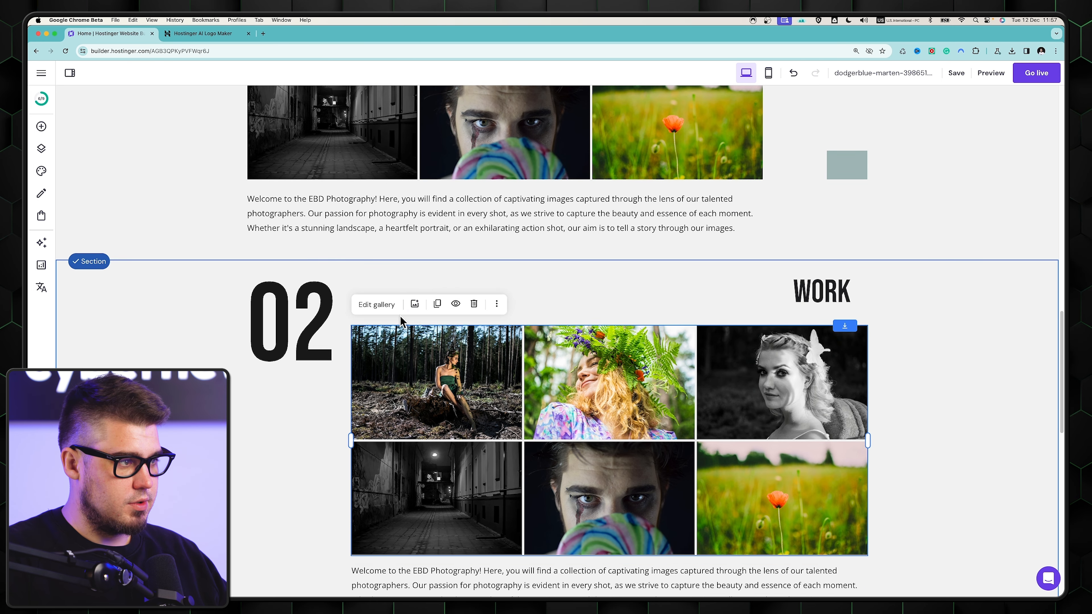
click(414, 304)
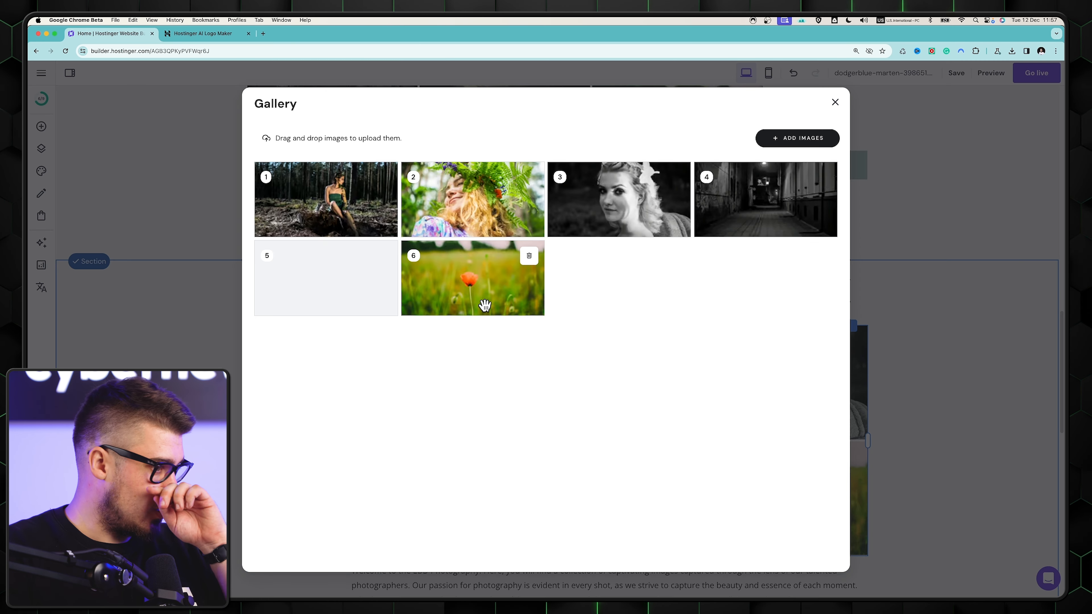
click(529, 258)
click(382, 258)
click(382, 177)
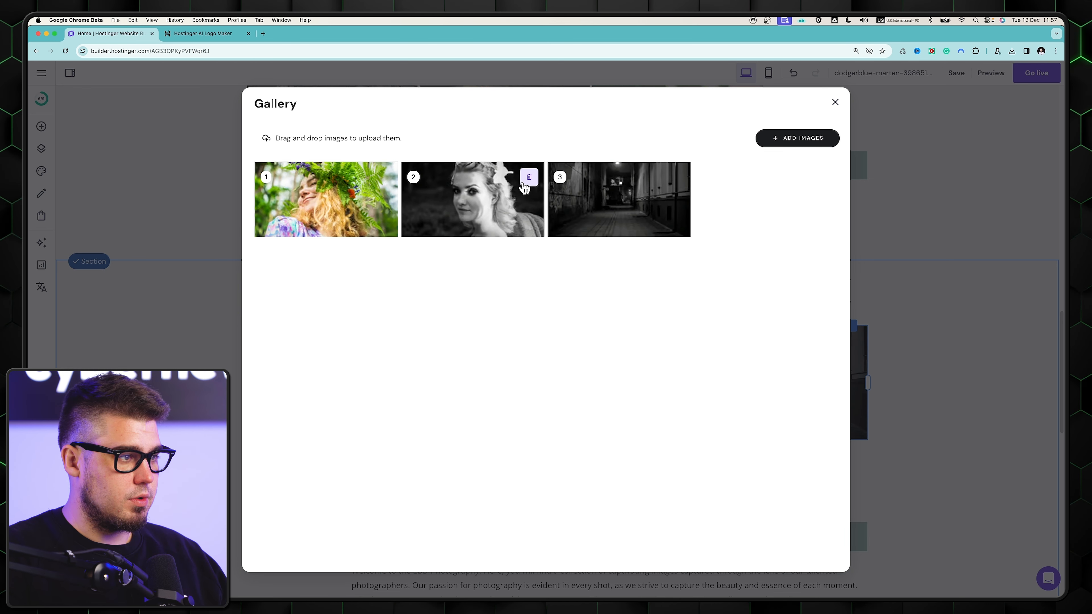
click(529, 177)
click(382, 177)
click(382, 176)
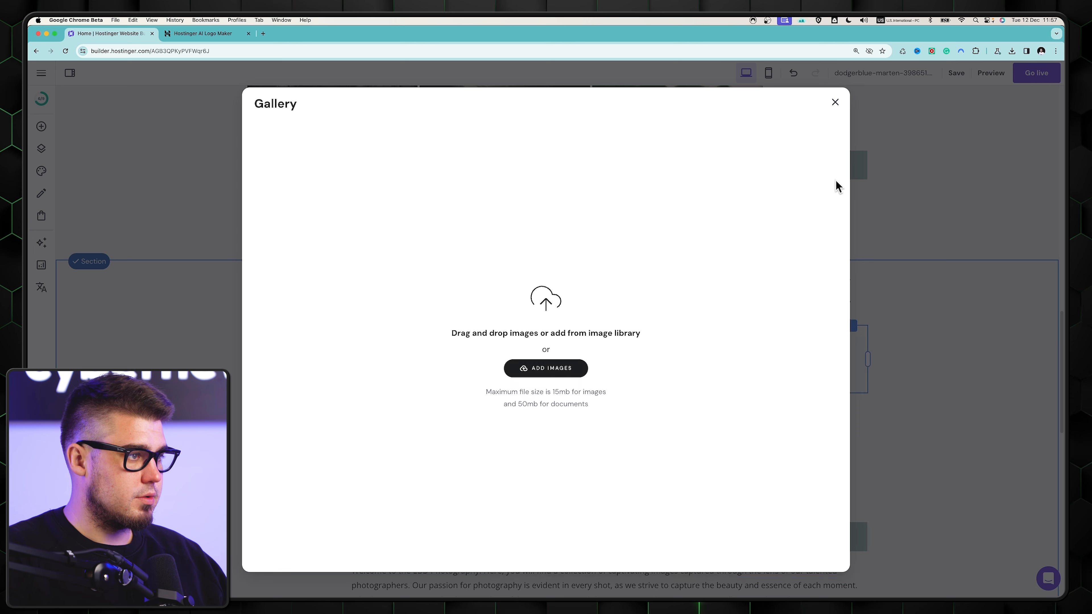
Add six sports photos from the media library to the Work gallery: one skateboarding, two snowboarding, two surfing and one BMX
click(568, 361)
scroll(609, 305, down, 3)
click(350, 291)
click(468, 291)
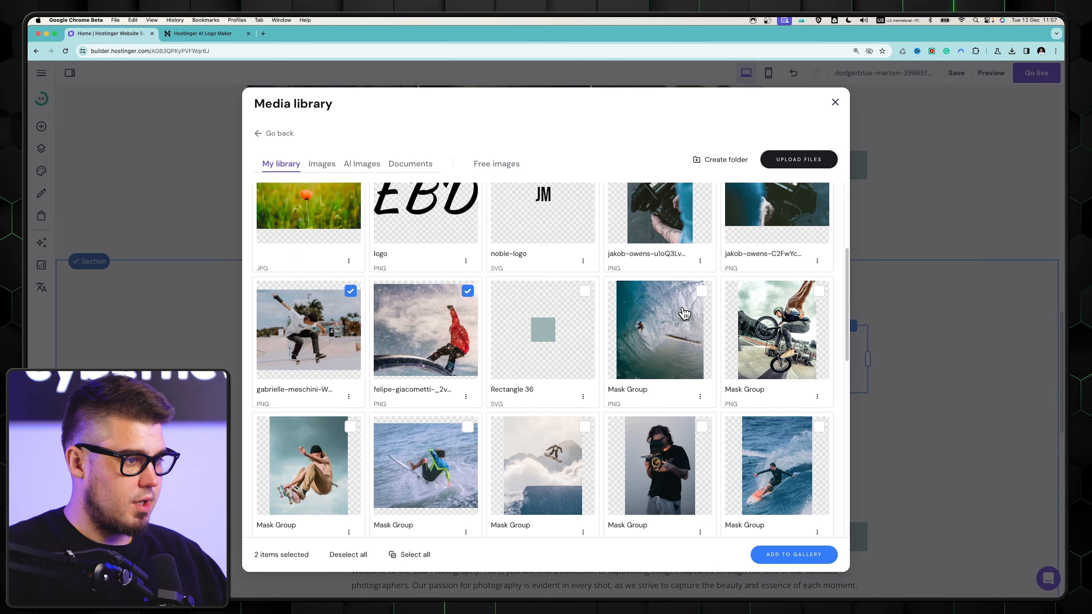
scroll(368, 337, down, 2)
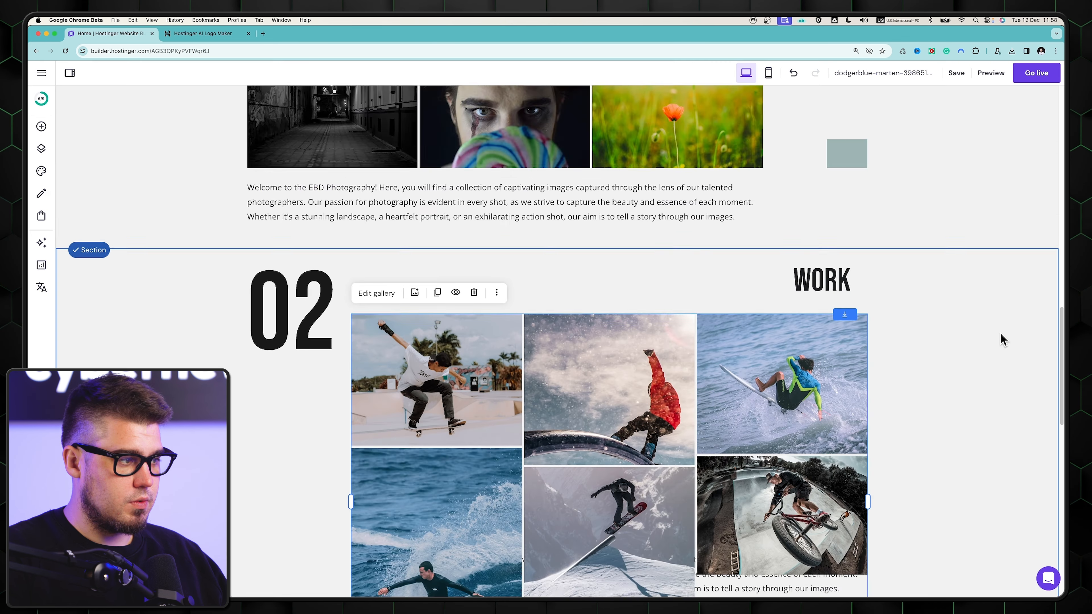
Set the Work gallery to 4 items per row, and try the Grid layout before returning to Masonry
scroll(1002, 340, down, 3)
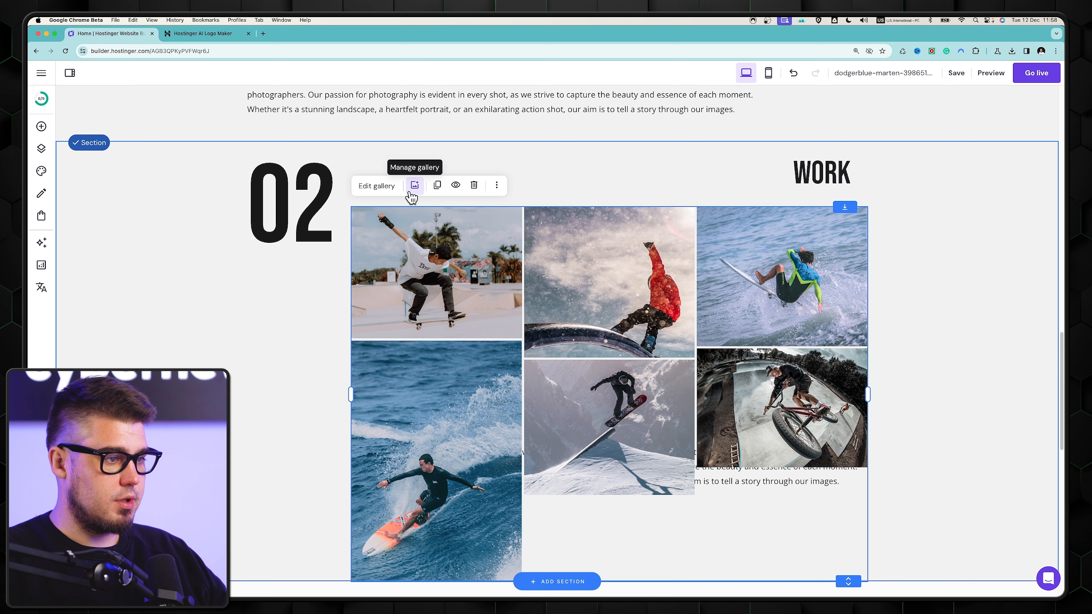
click(377, 186)
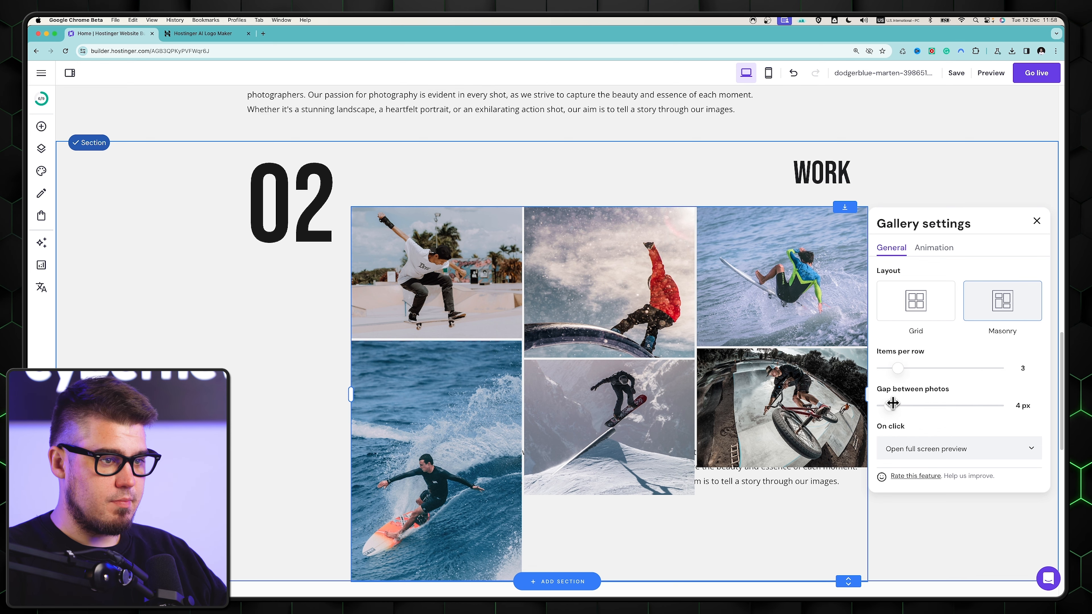
drag(897, 367, 904, 364)
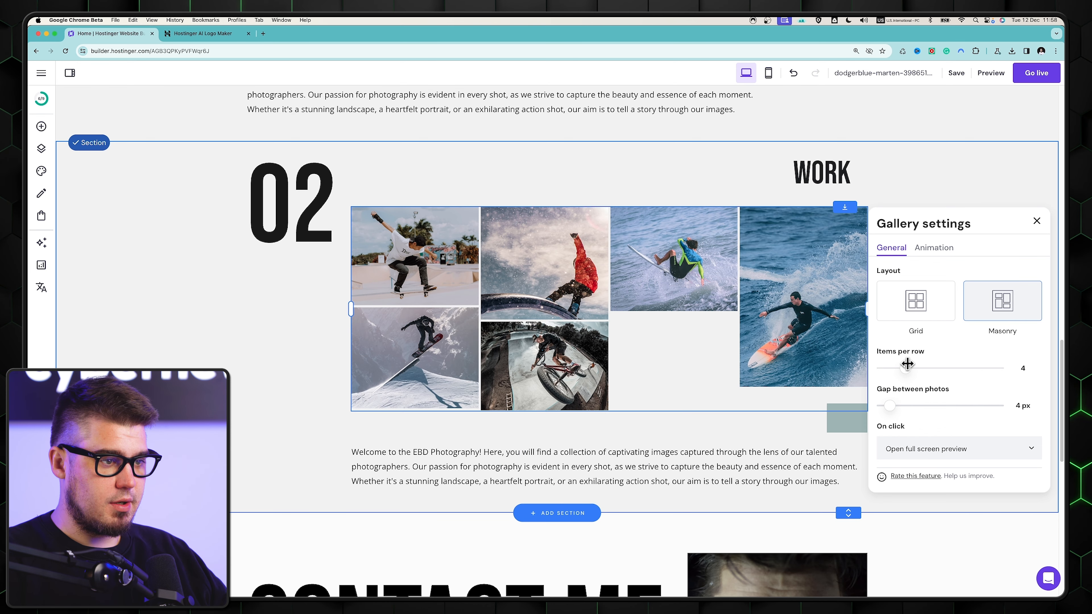
click(907, 298)
click(990, 307)
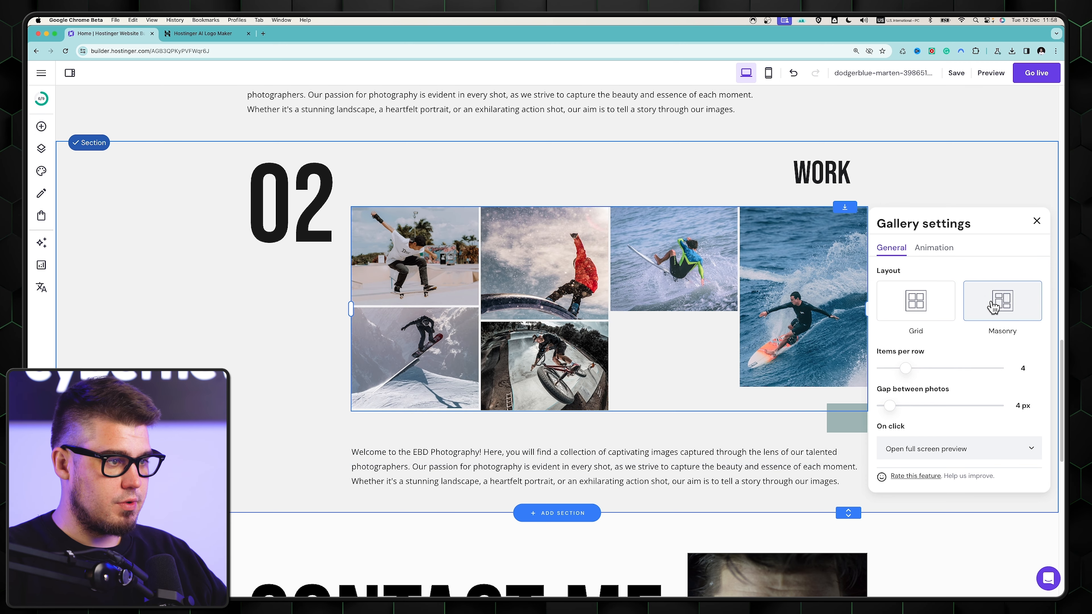
Close the gallery settings and move the Work gallery and the small teal rectangle beneath it slightly down
click(1037, 222)
drag(586, 280, 587, 285)
mouse_move(849, 436)
mouse_down()
mouse_move(831, 439)
mouse_move(849, 439)
mouse_up()
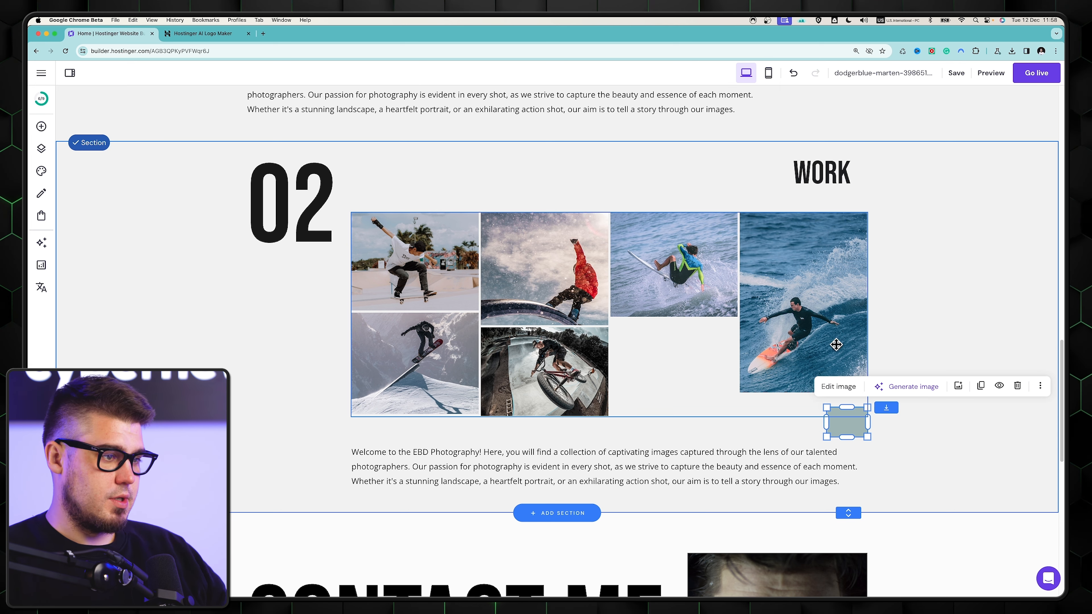
Review the desktop layout of the home page from the Work section up to the header
scroll(812, 308, up, 5)
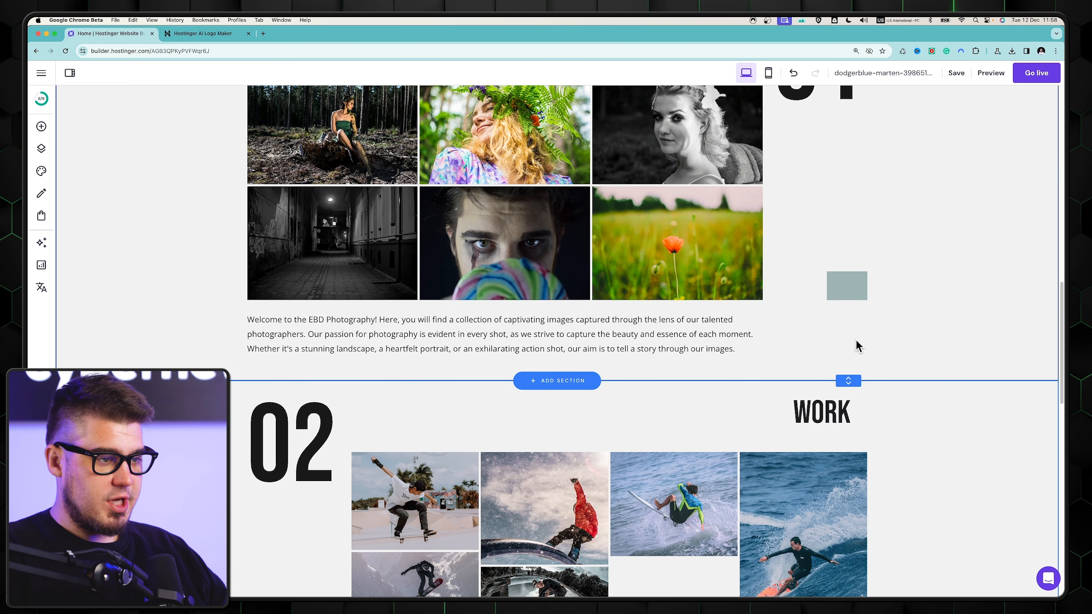
scroll(856, 344, up, 5)
scroll(855, 342, down, 10)
scroll(856, 342, up, 13)
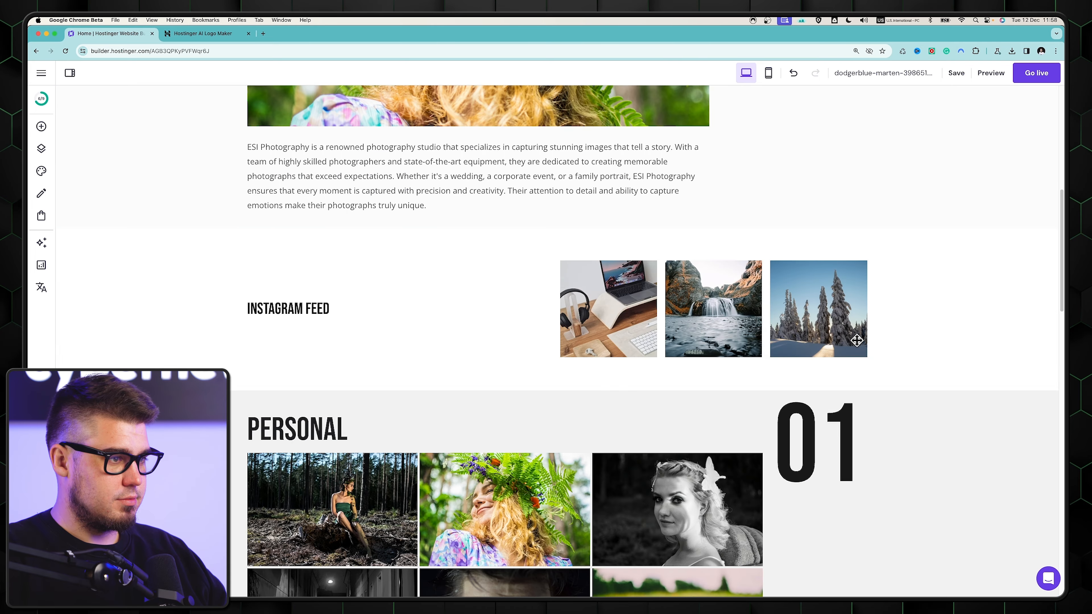
scroll(938, 341, up, 9)
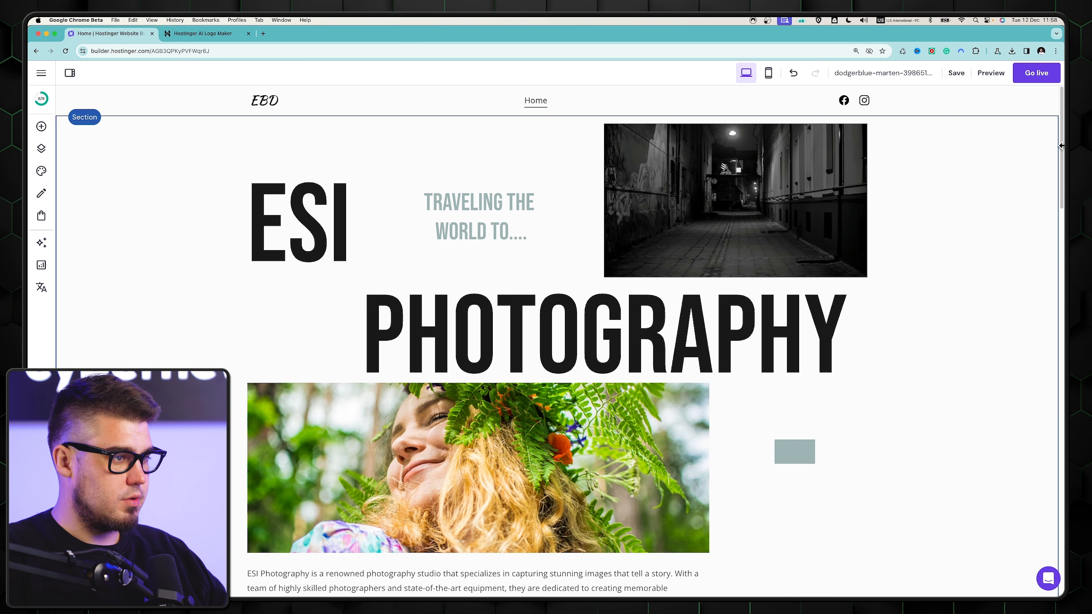
drag(1061, 149, 1061, 516)
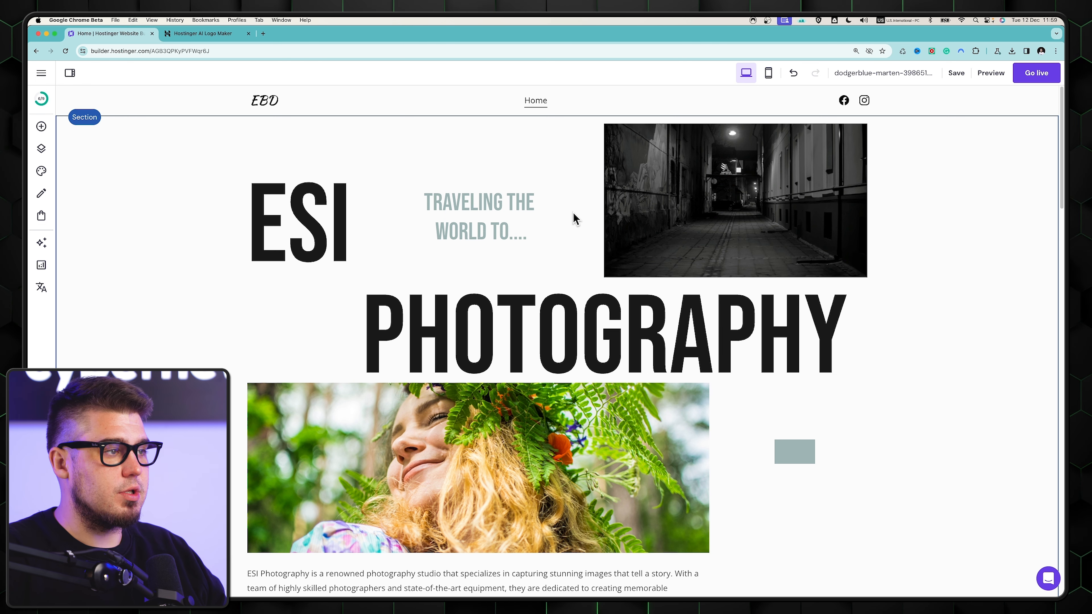
Switch to the mobile view and review the home page's mobile layout down to the footer
click(772, 80)
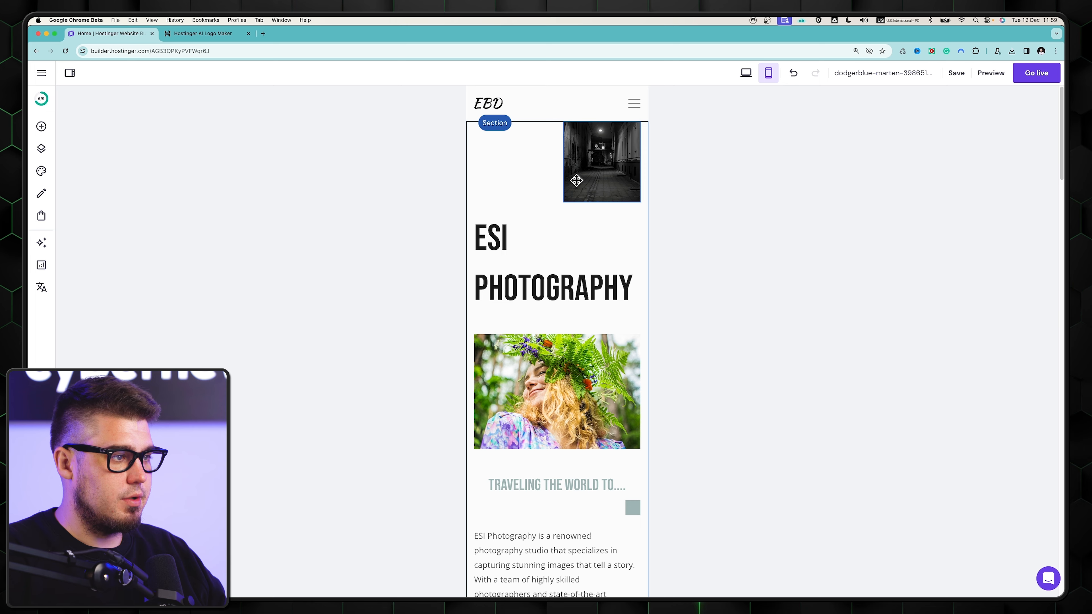
scroll(576, 181, down, 20)
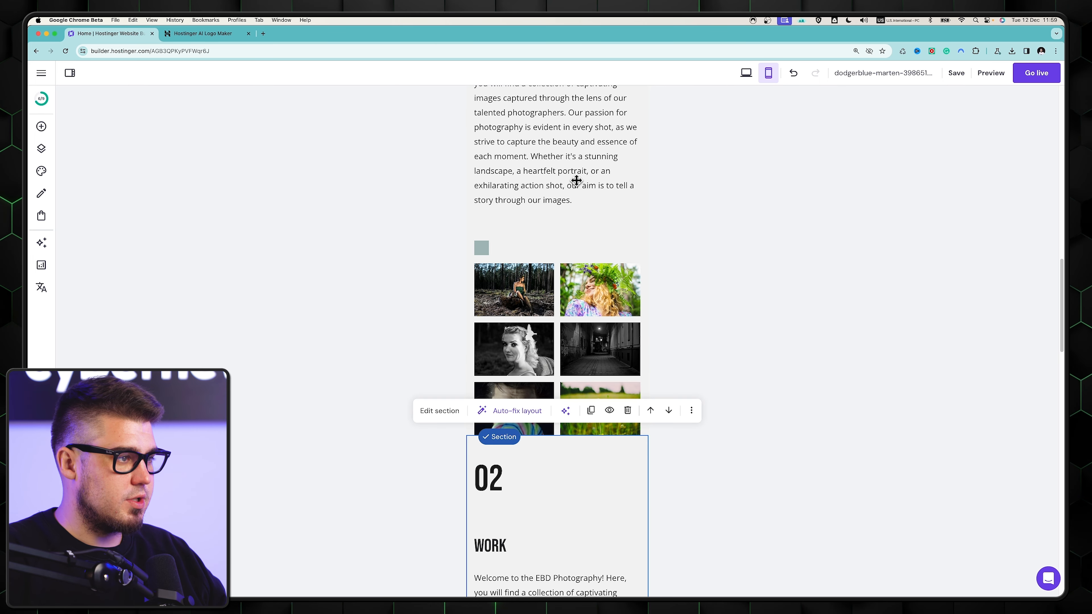
scroll(576, 180, down, 15)
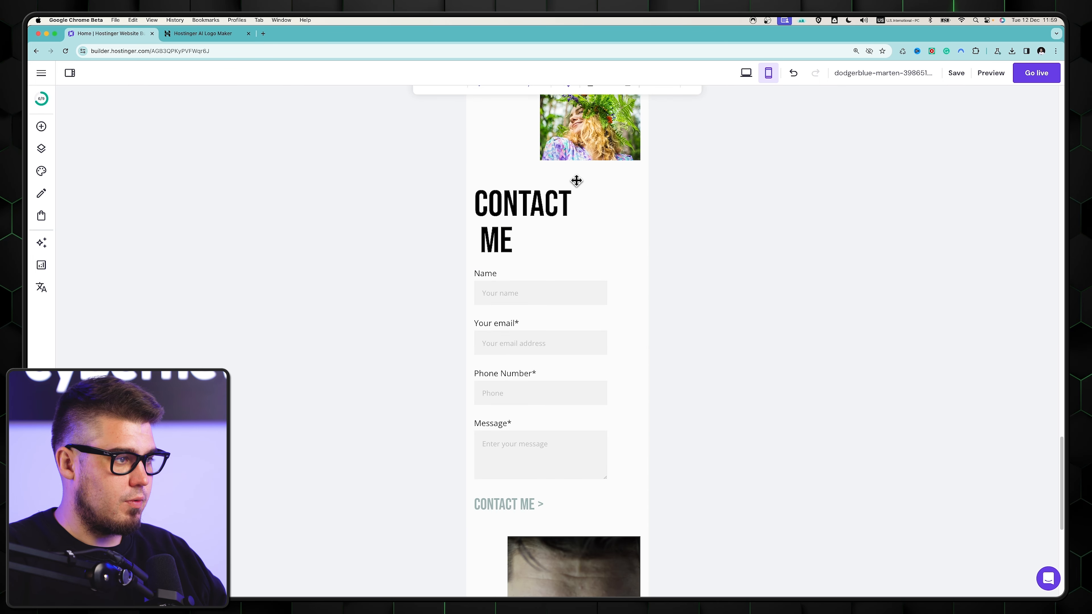
scroll(576, 181, down, 10)
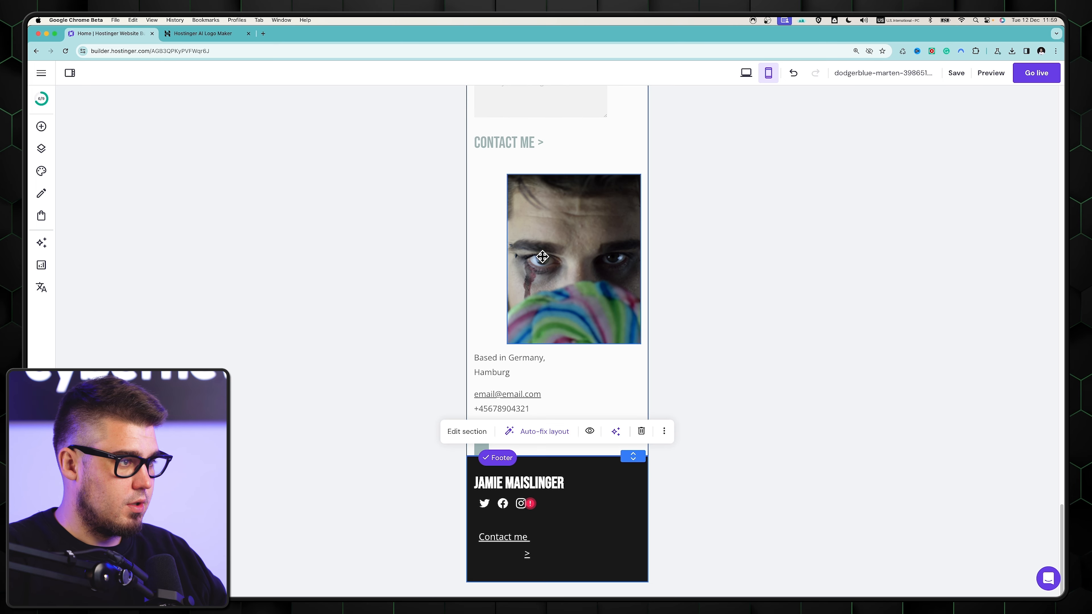
scroll(565, 283, up, 20)
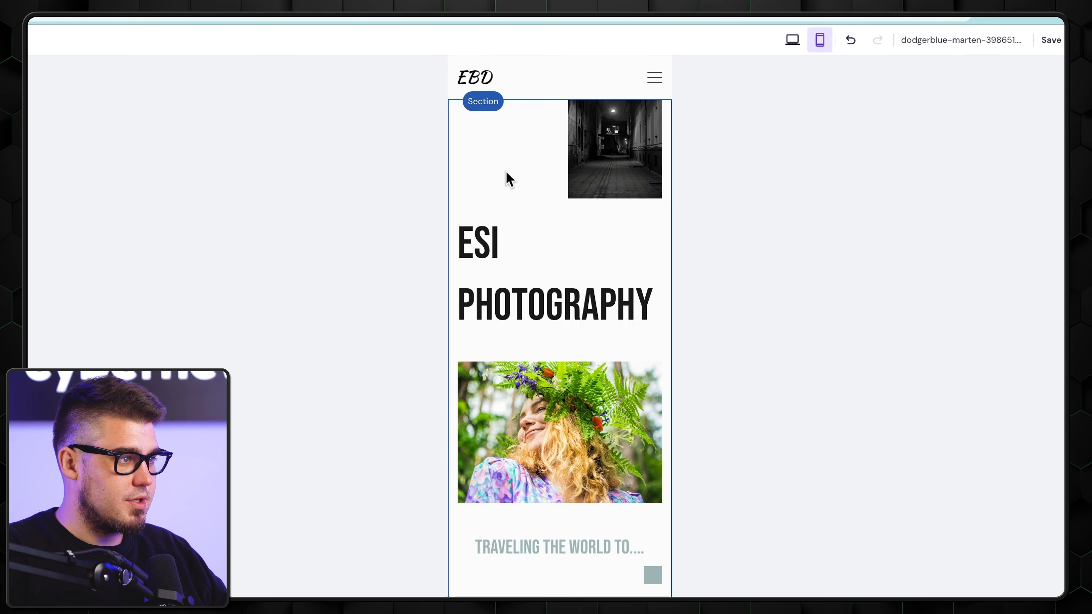
Apply Auto-fix layout to the first section of the mobile page and check the rearranged elements
click(513, 181)
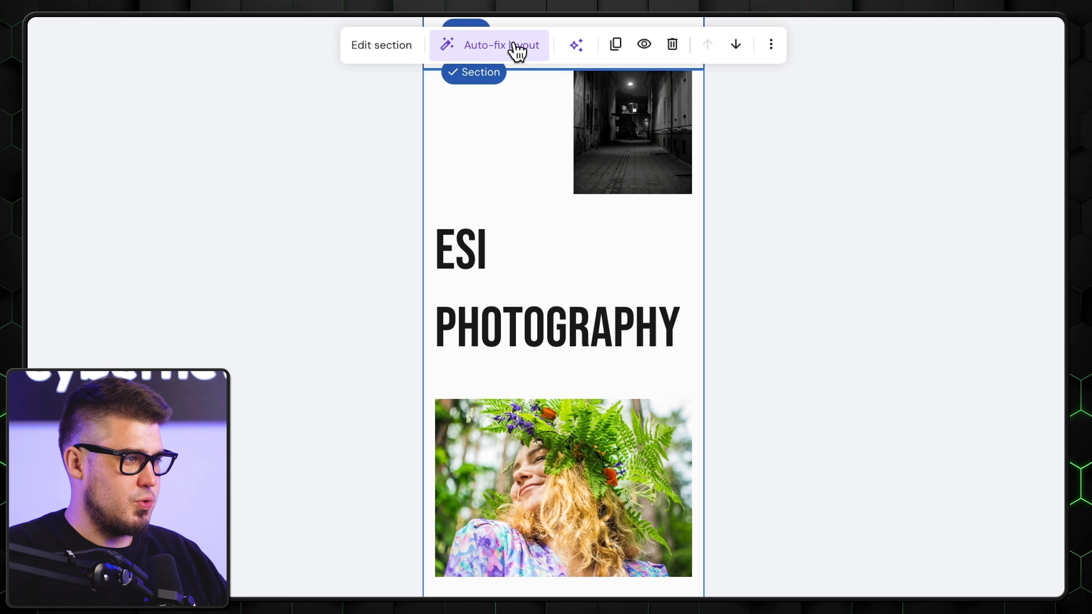
click(501, 46)
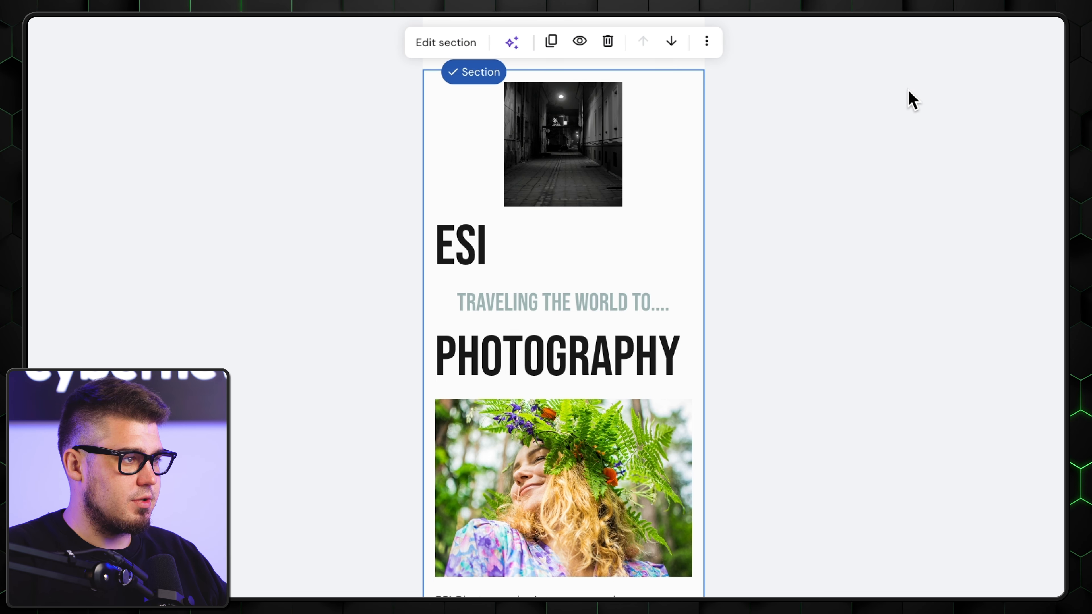
scroll(939, 254, down, 4)
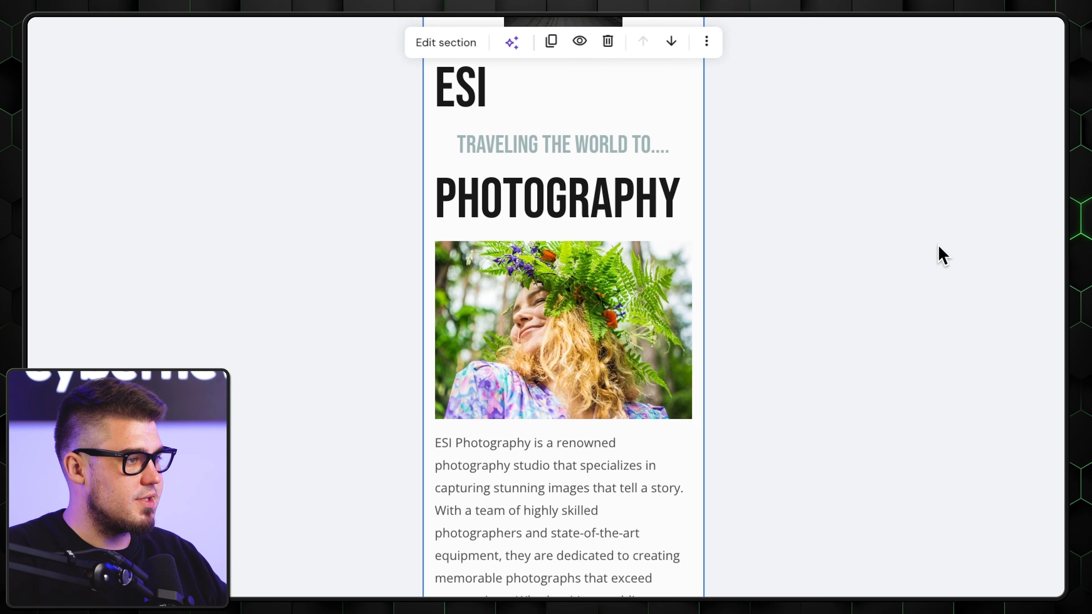
scroll(939, 254, down, 3)
scroll(932, 266, up, 7)
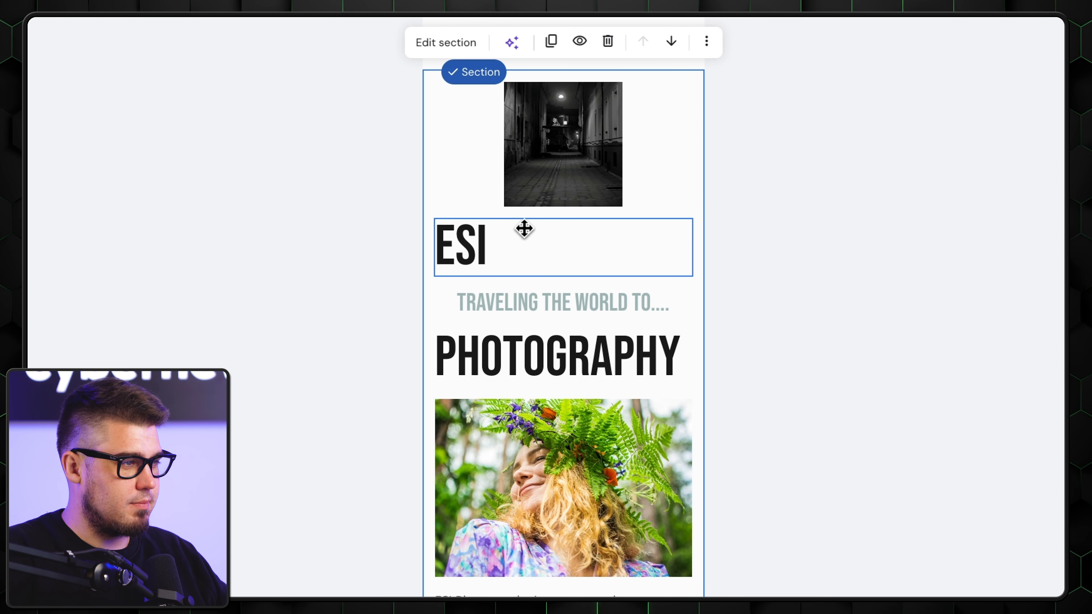
Center-align the ESI heading in the mobile layout
click(475, 231)
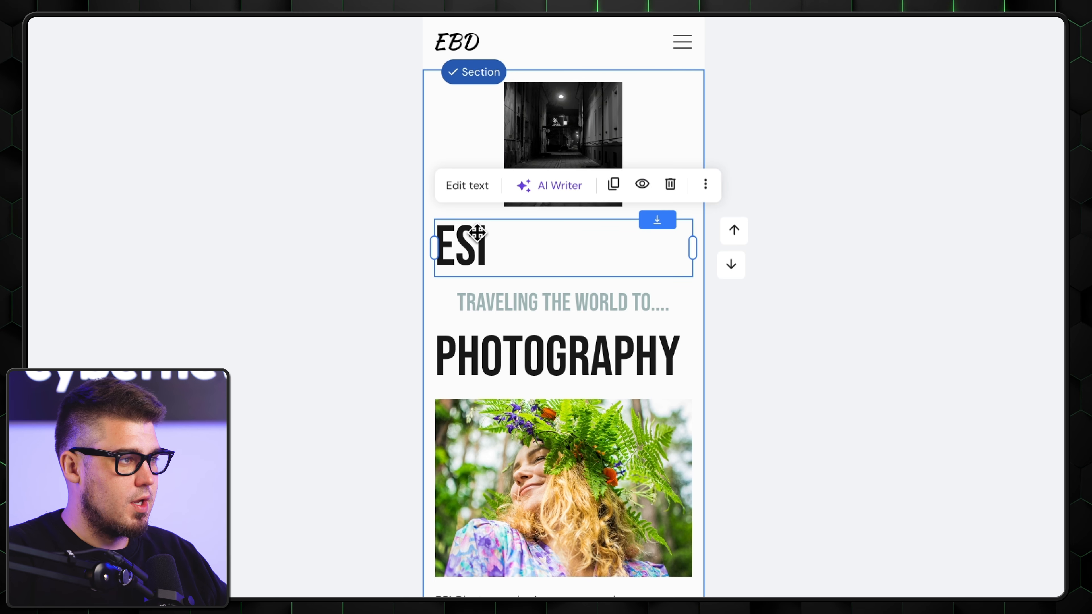
double_click(477, 235)
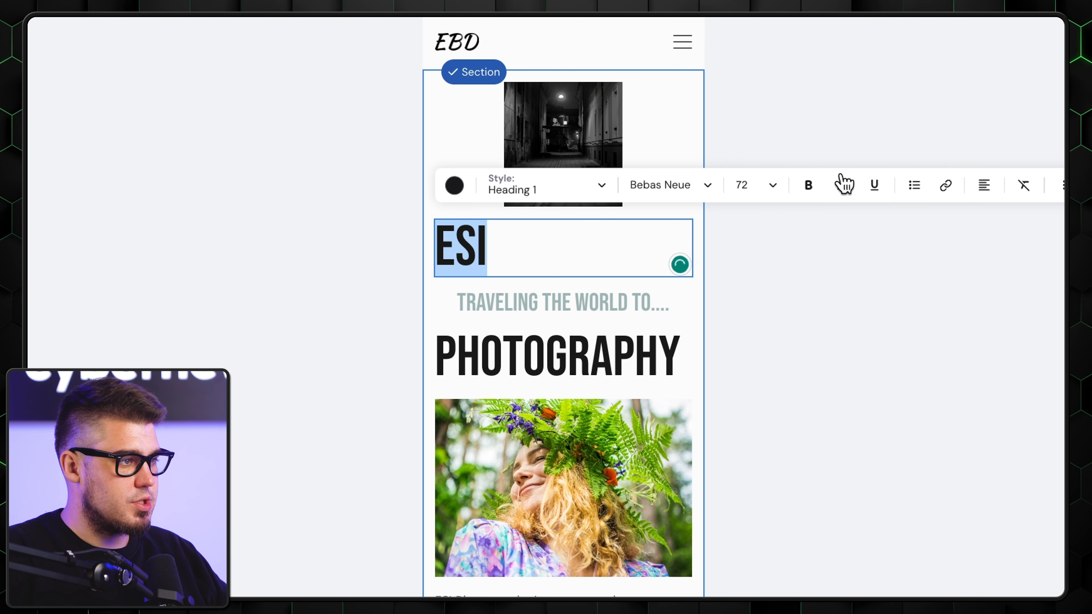
click(975, 191)
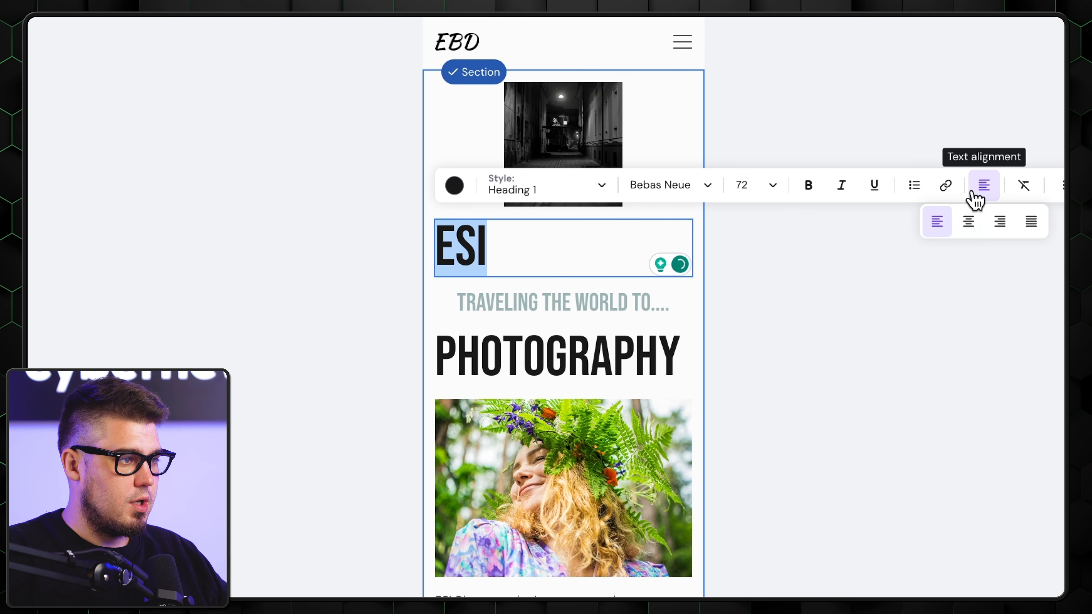
click(967, 222)
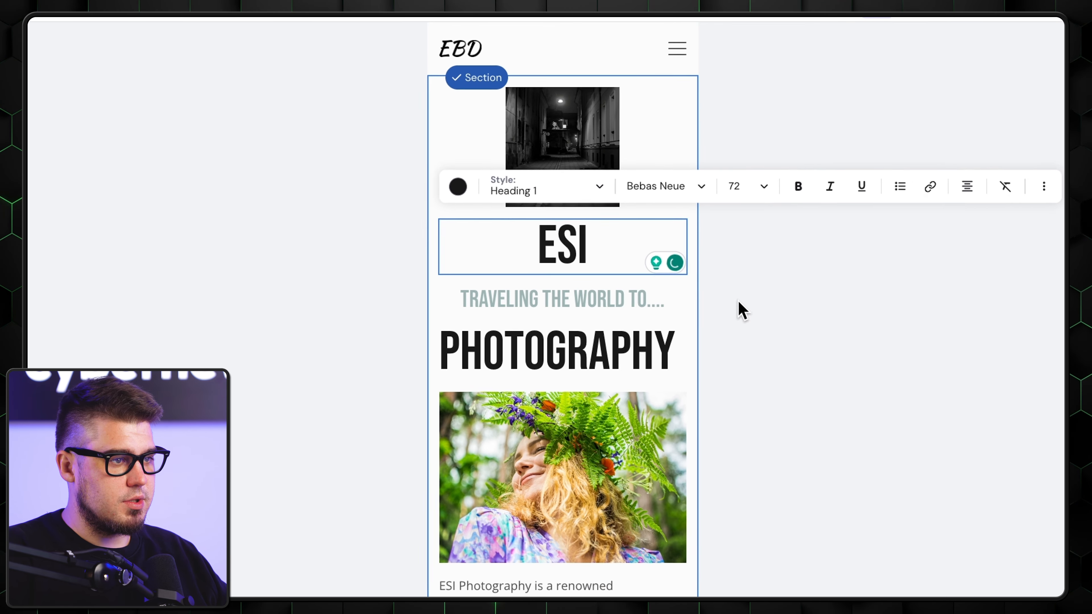
Widen the dark alley photo above the ESI heading on both sides and center it in the mobile section
click(584, 127)
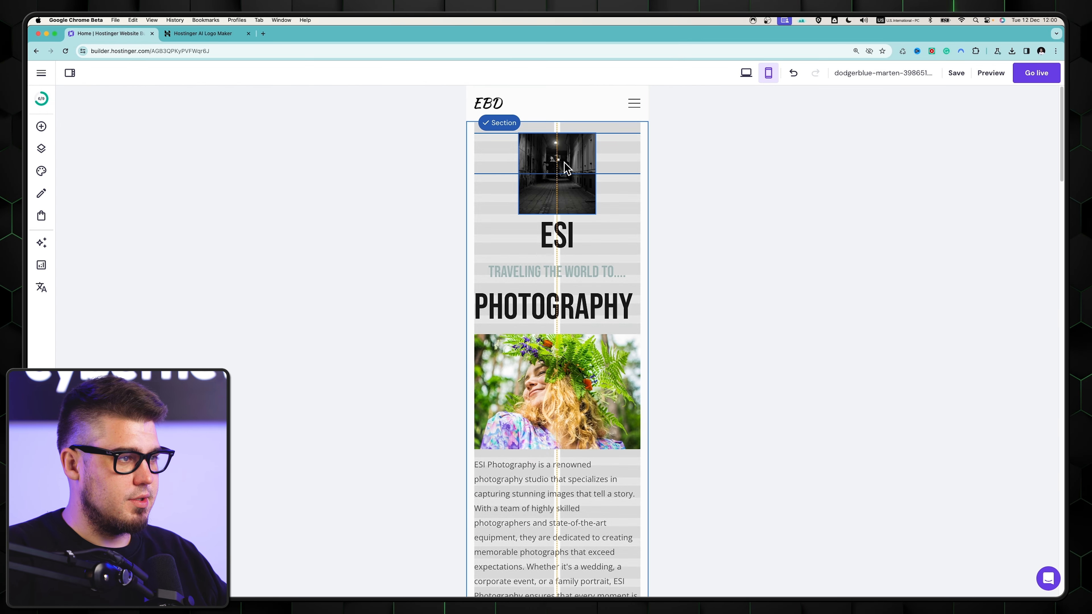
drag(595, 172, 633, 172)
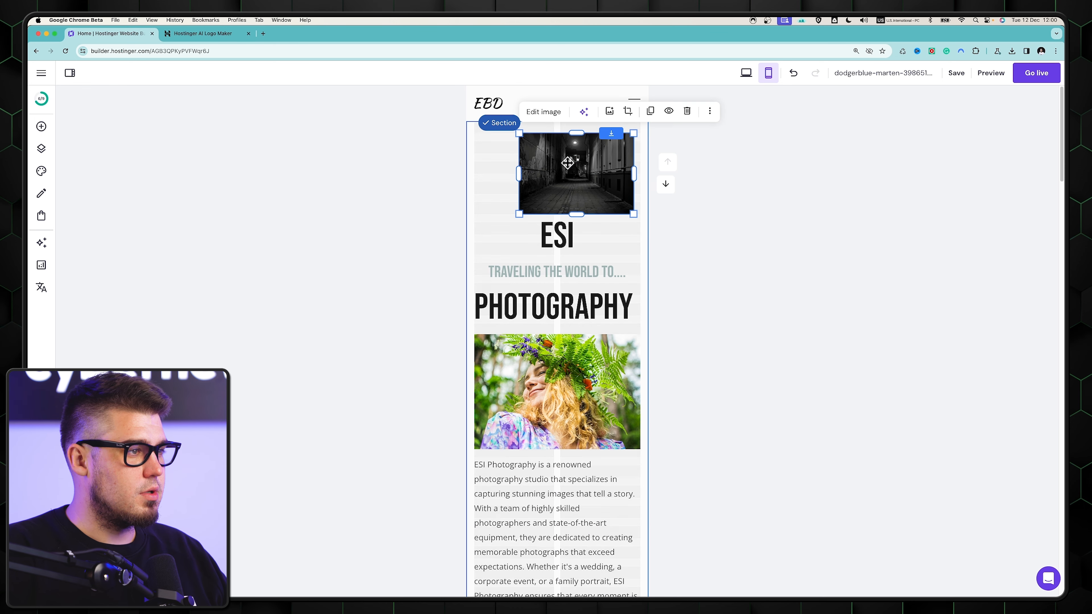
drag(517, 172, 482, 172)
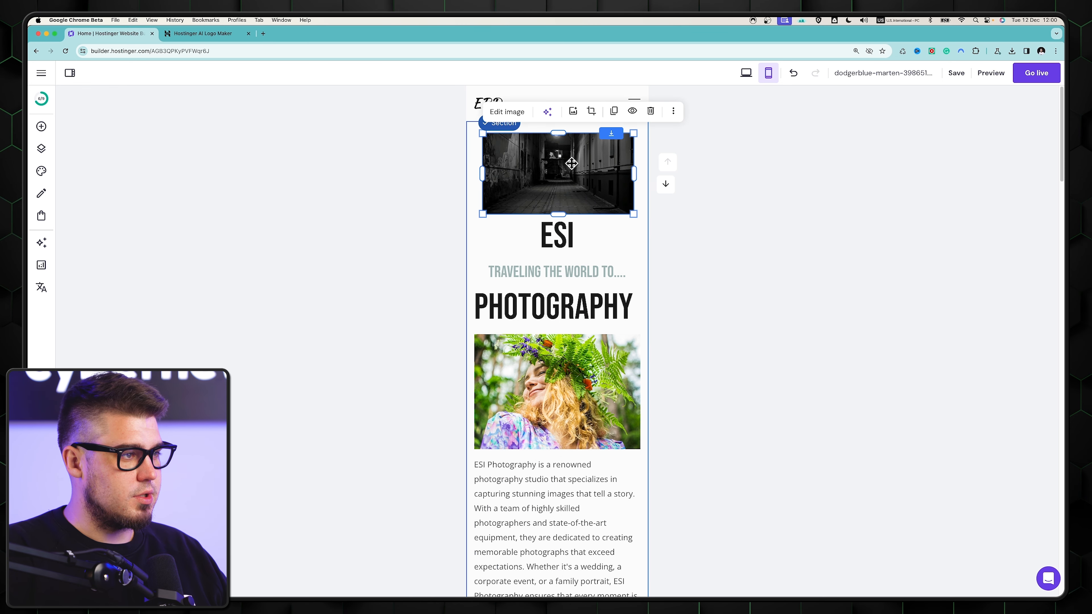
drag(559, 164, 560, 165)
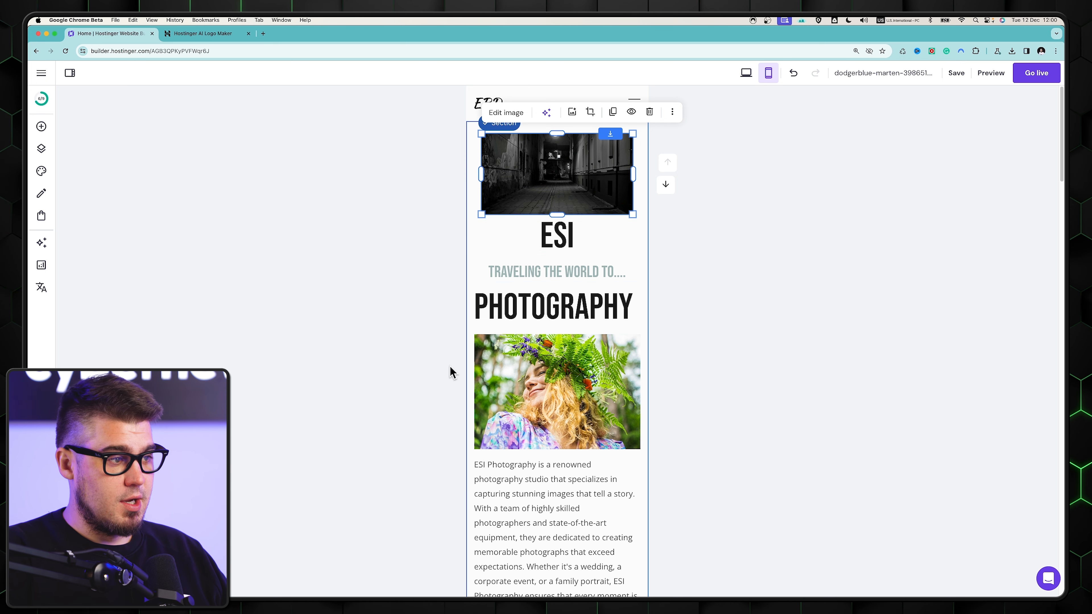
Check the first section in the desktop view, dismiss the progress notification and return to the mobile view
click(747, 74)
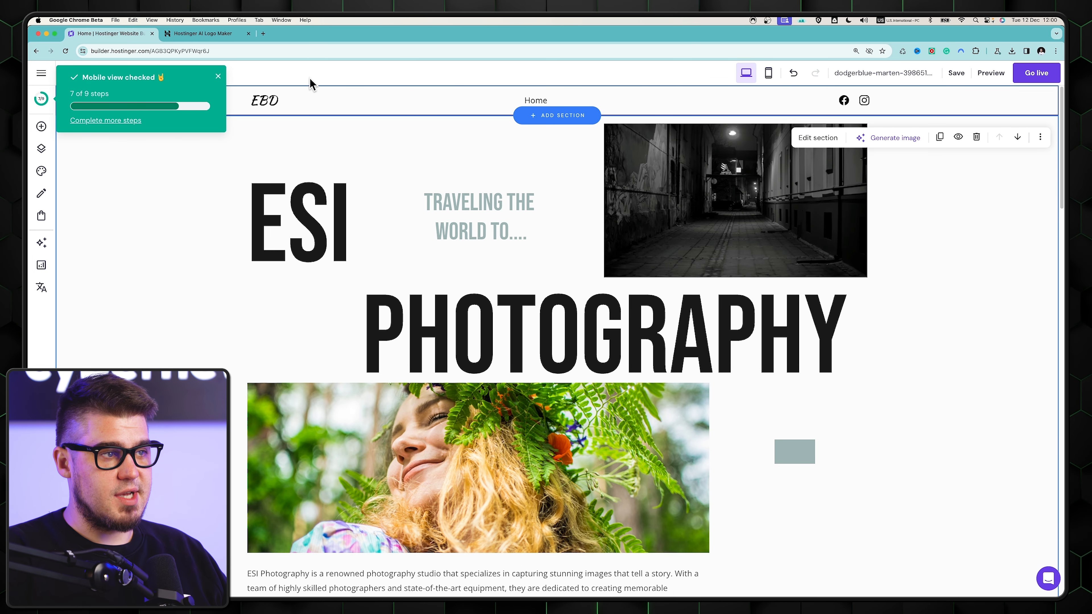
click(218, 77)
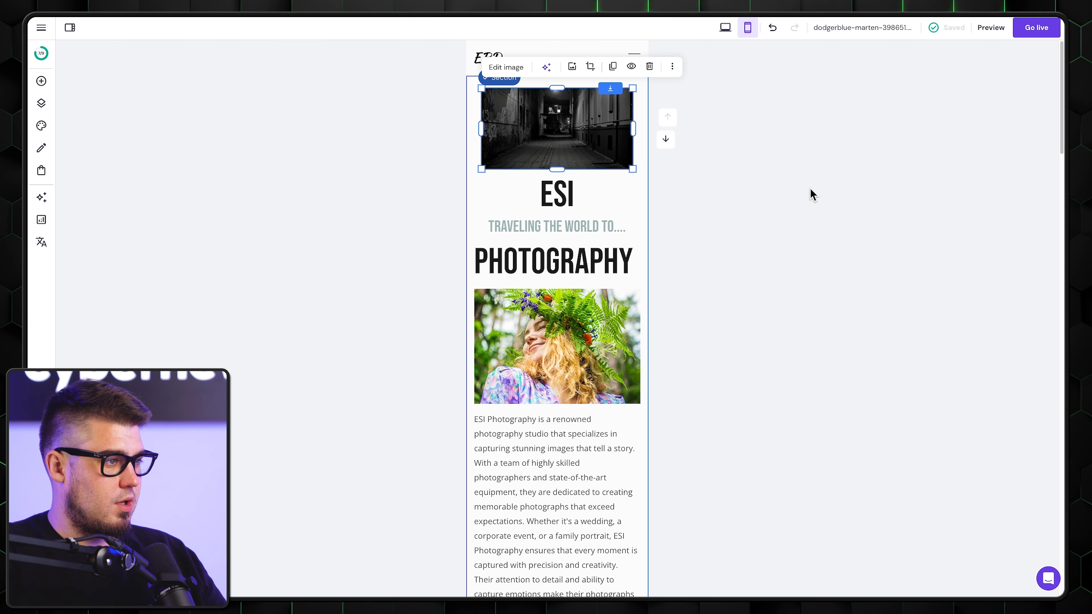
scroll(812, 193, down, 2)
scroll(804, 206, up, 2)
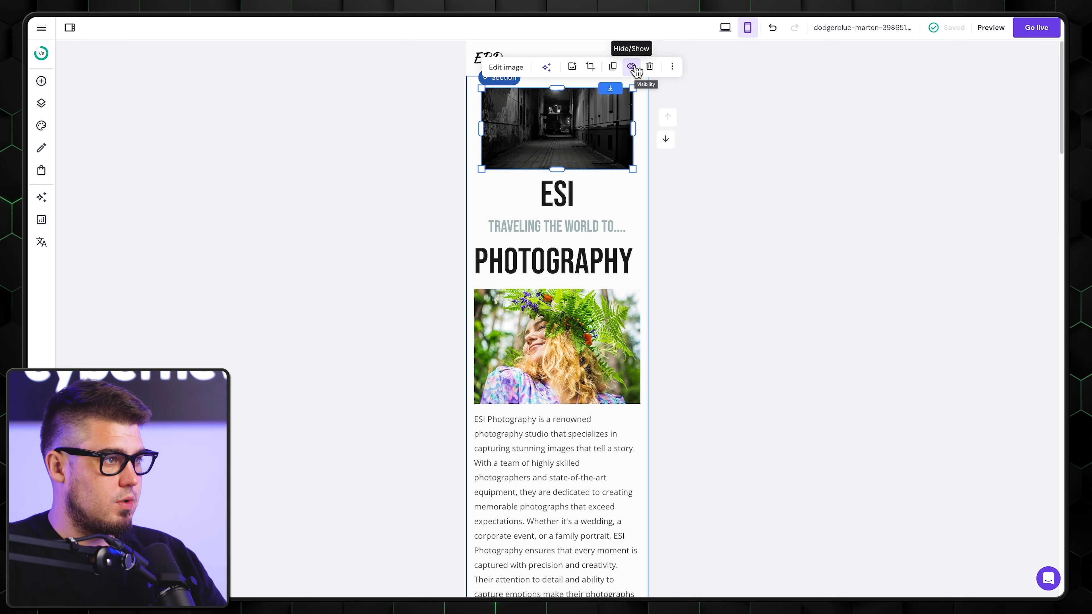
Set the alley photo's visibility to hidden on desktop and visible on mobile
click(634, 69)
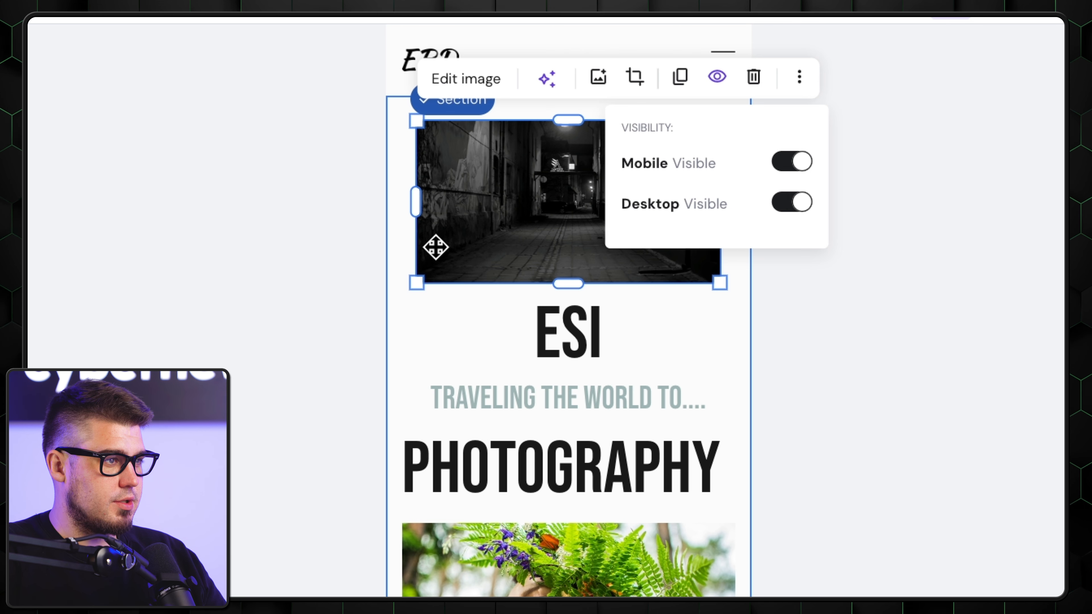
click(800, 164)
click(803, 202)
click(803, 168)
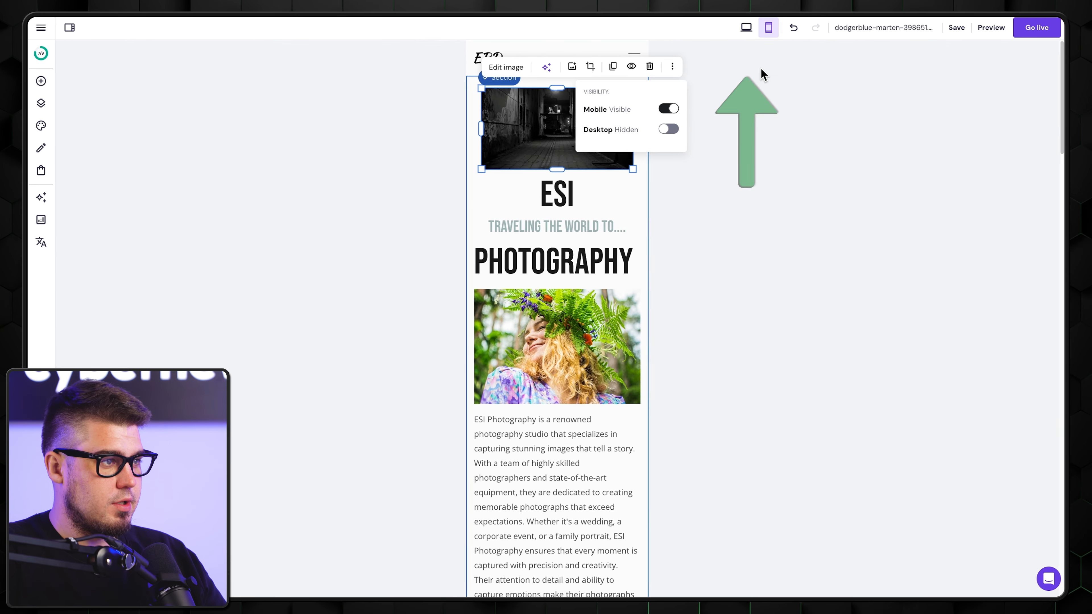
Check the hidden alley photo in the desktop view, and open its visibility settings again in the mobile view
click(747, 28)
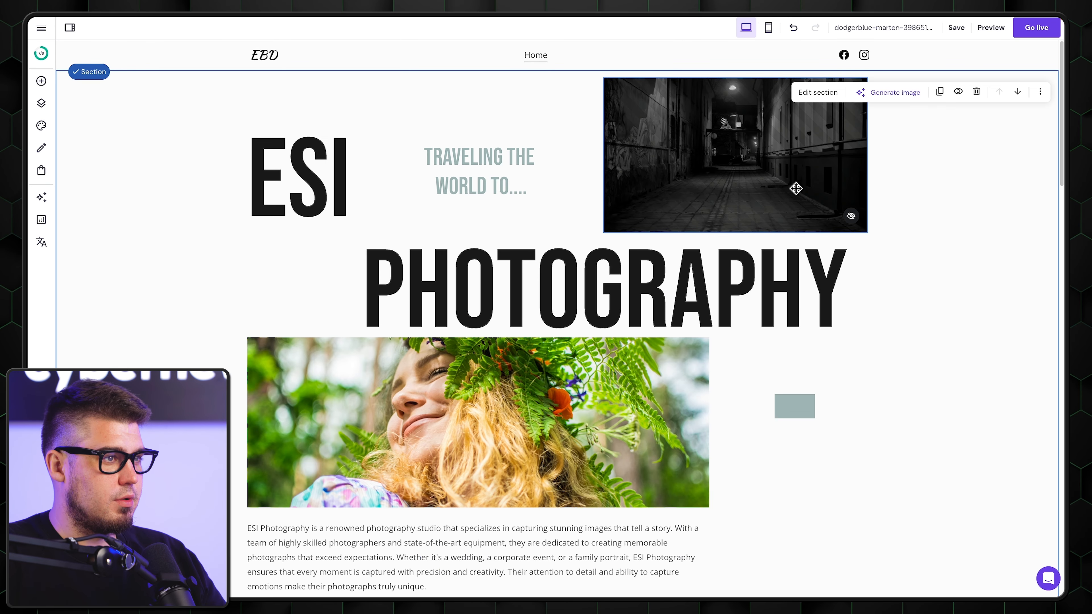
mouse_move(850, 215)
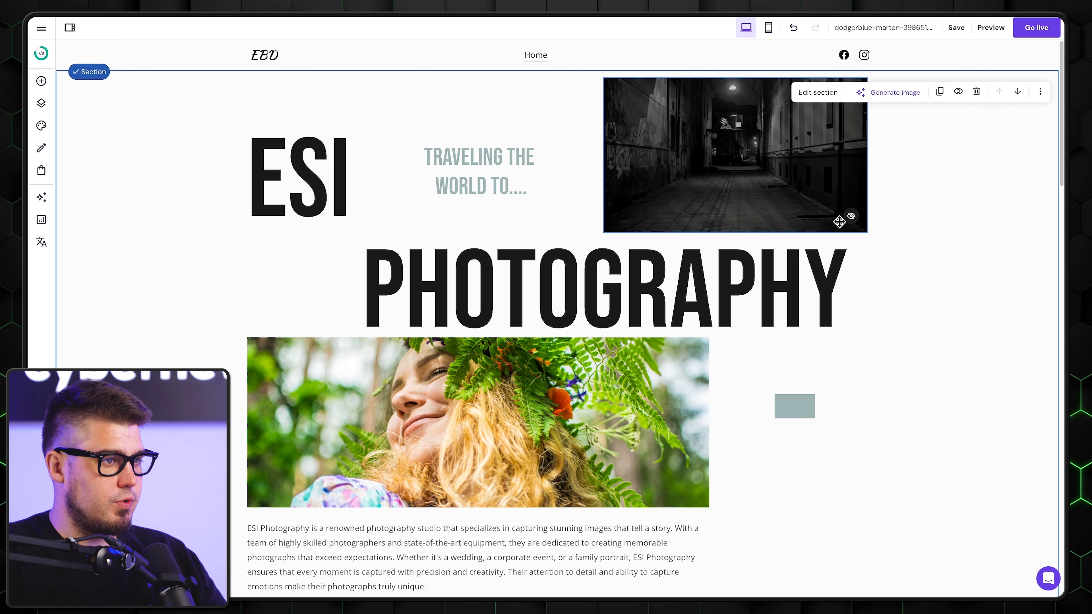
click(769, 29)
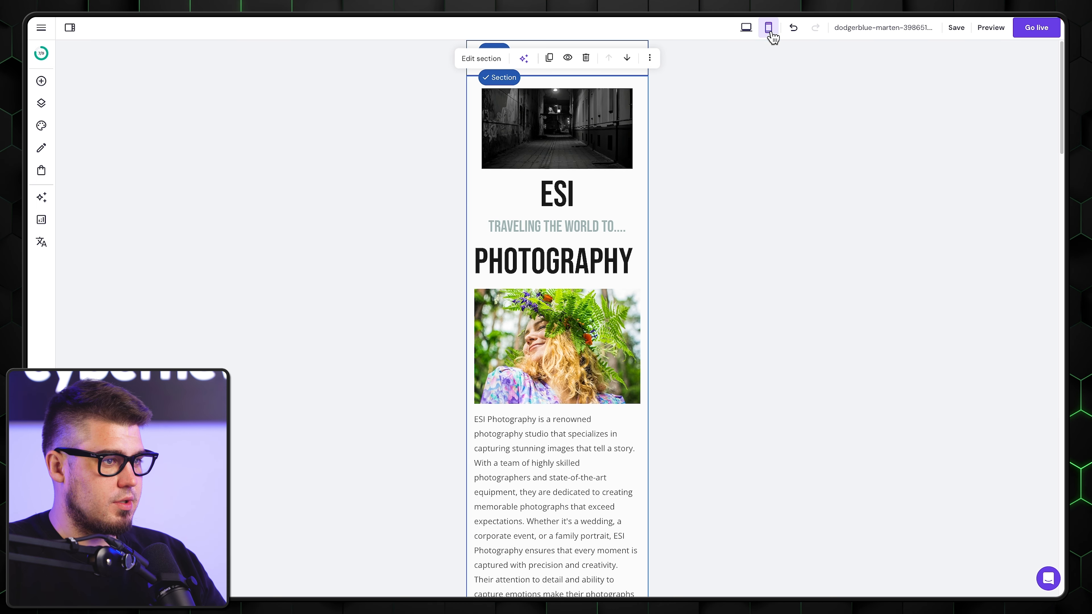
click(557, 166)
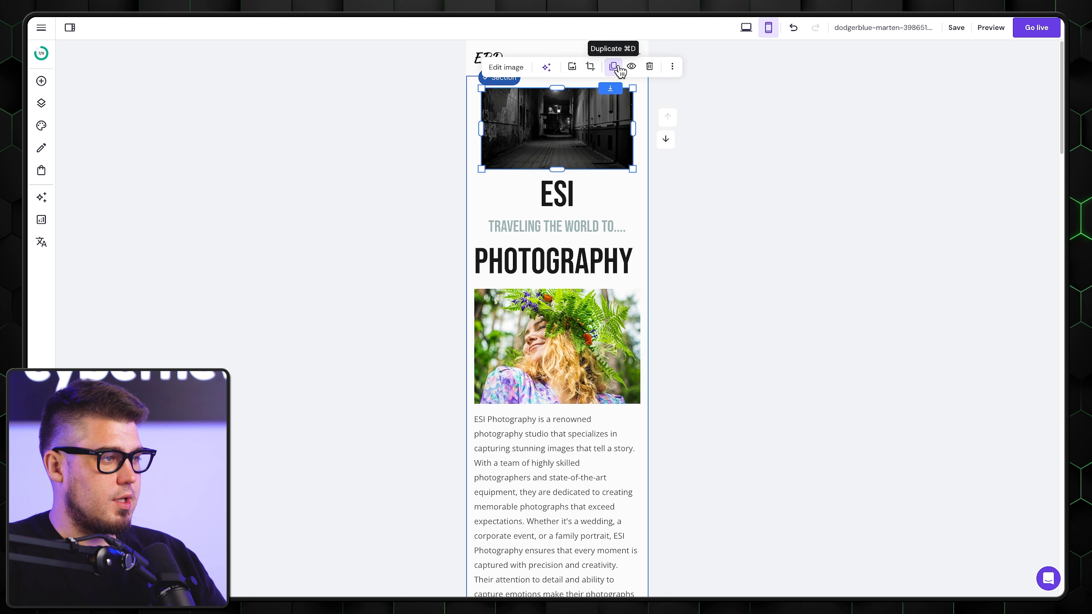
click(631, 66)
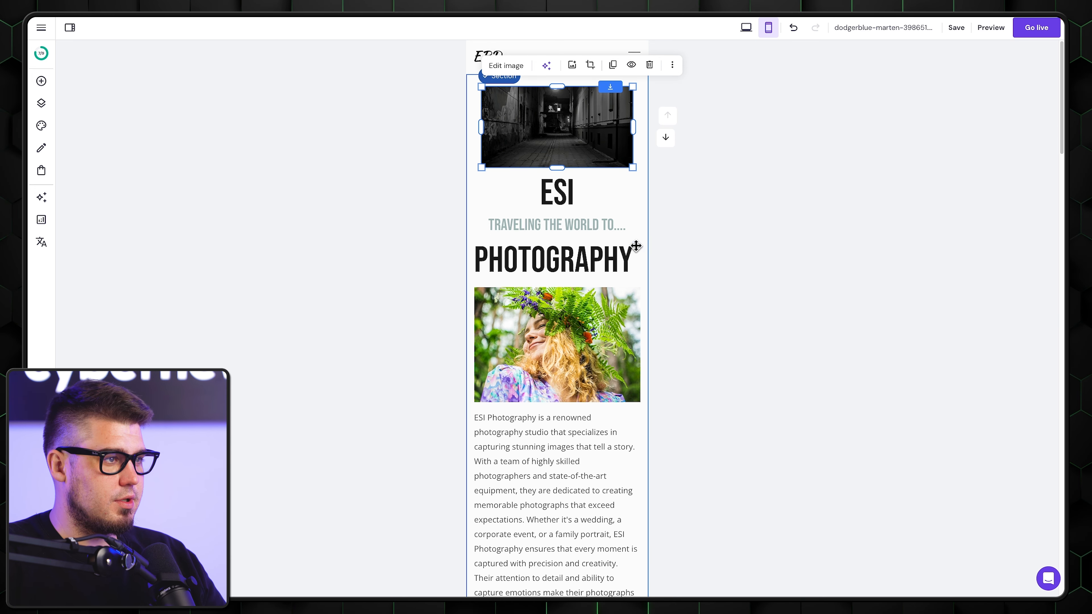
Center-align the ESI Photography description paragraph below the portrait photo in the mobile layout
scroll(632, 247, down, 5)
click(540, 282)
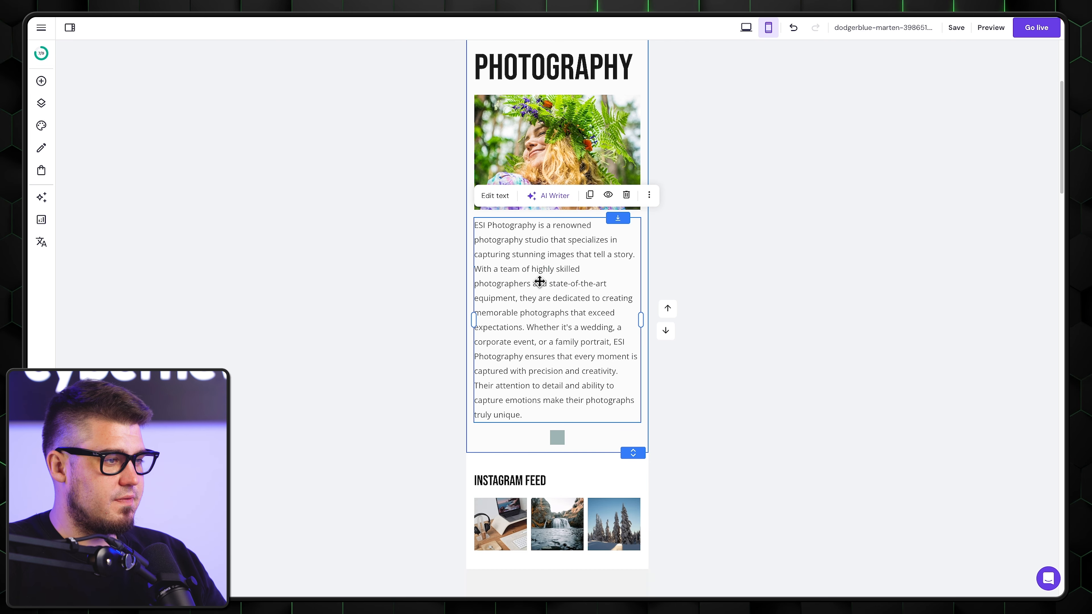
click(499, 196)
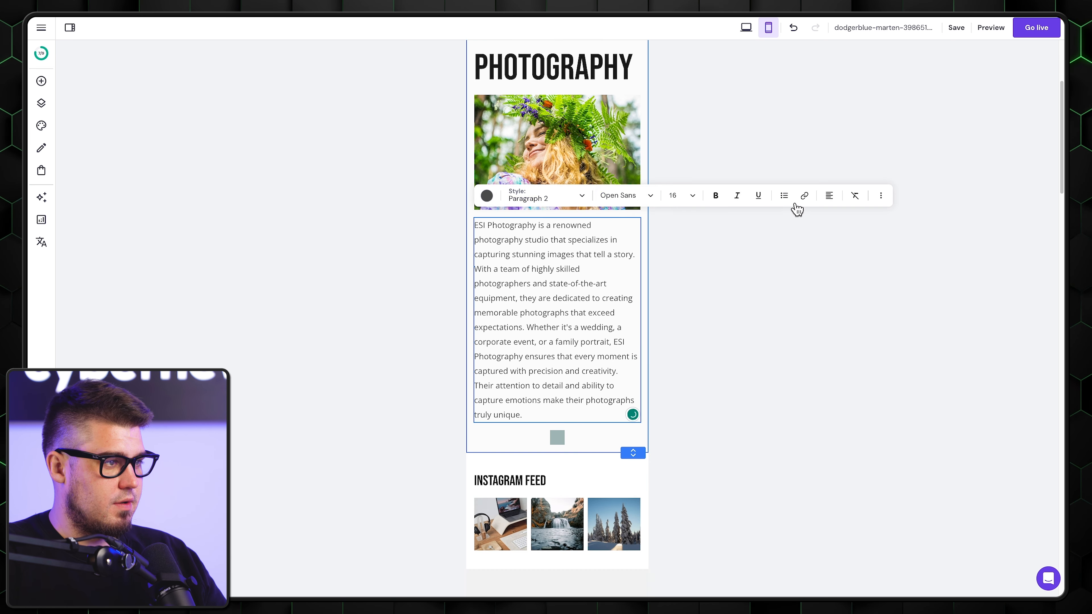
click(828, 197)
click(818, 220)
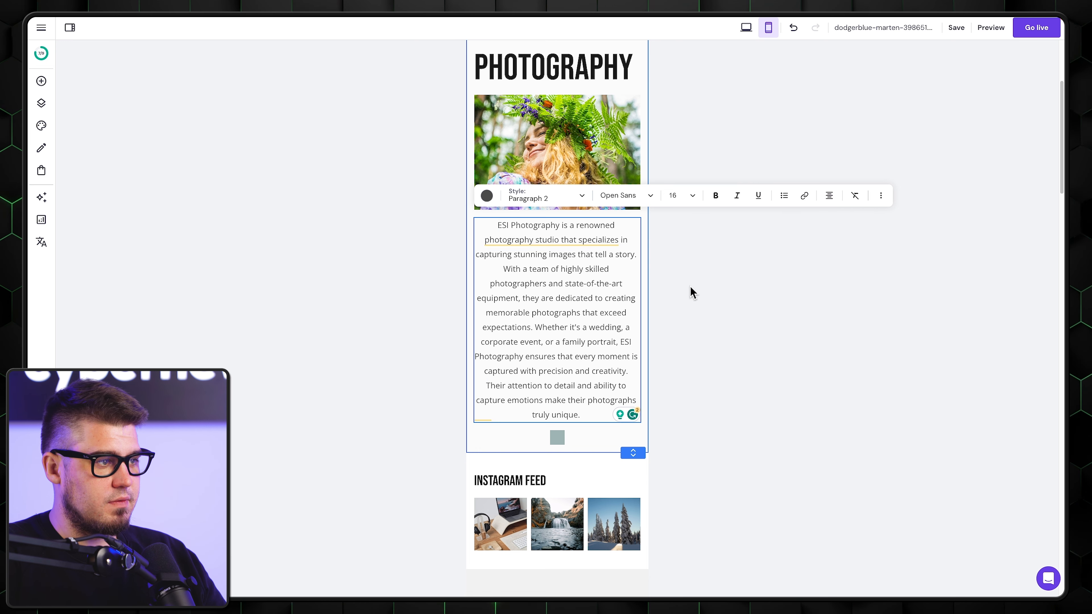
Left-align the ESI Photography description paragraph in the mobile layout
click(828, 195)
click(798, 219)
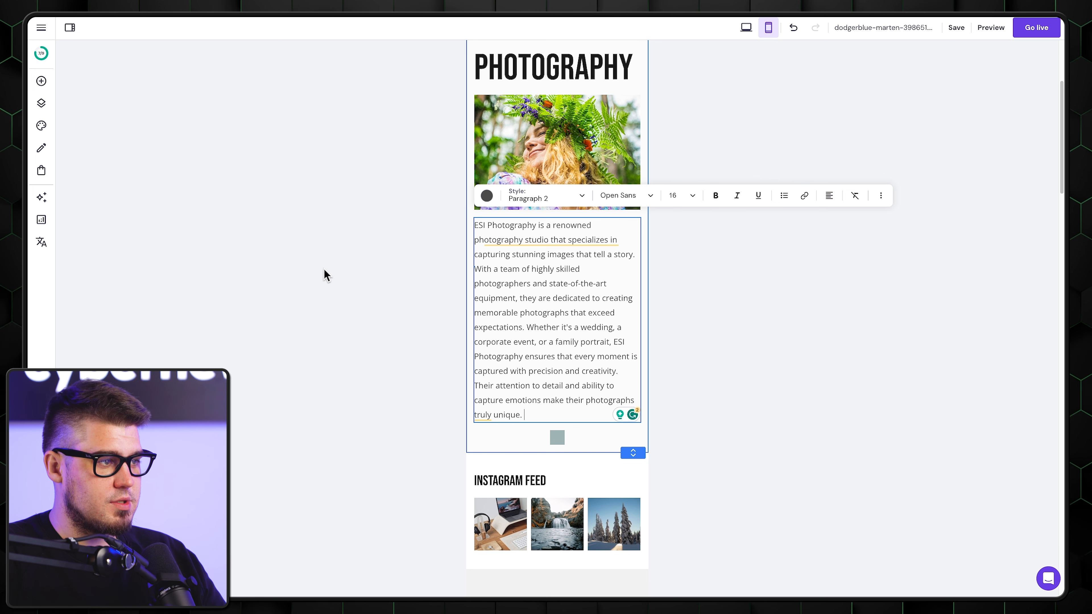
Apply Auto-fix layout to the Personal section in the mobile layout
scroll(593, 268, down, 8)
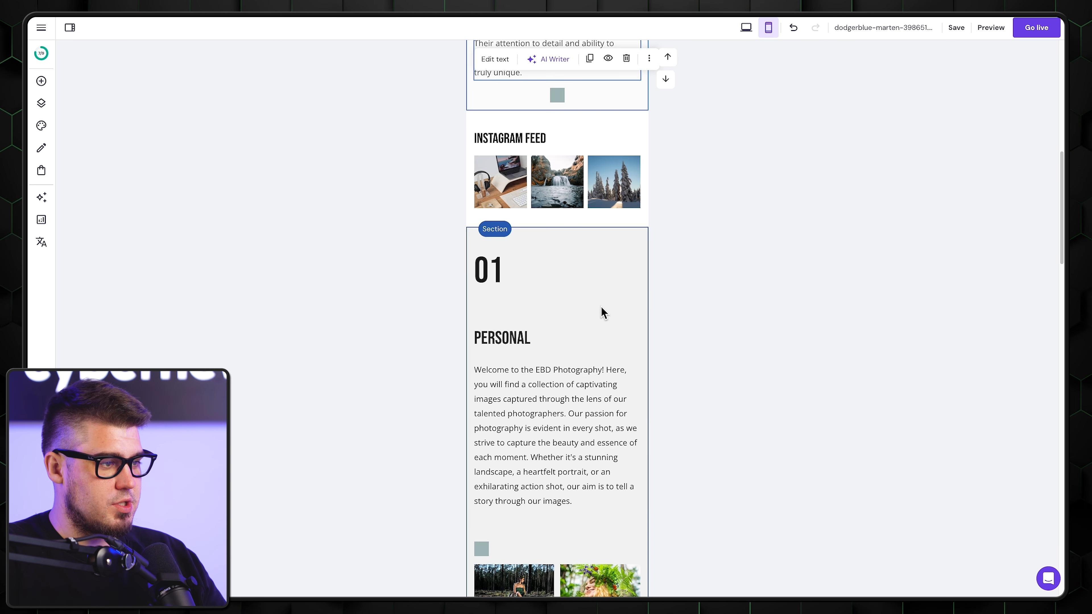
click(581, 251)
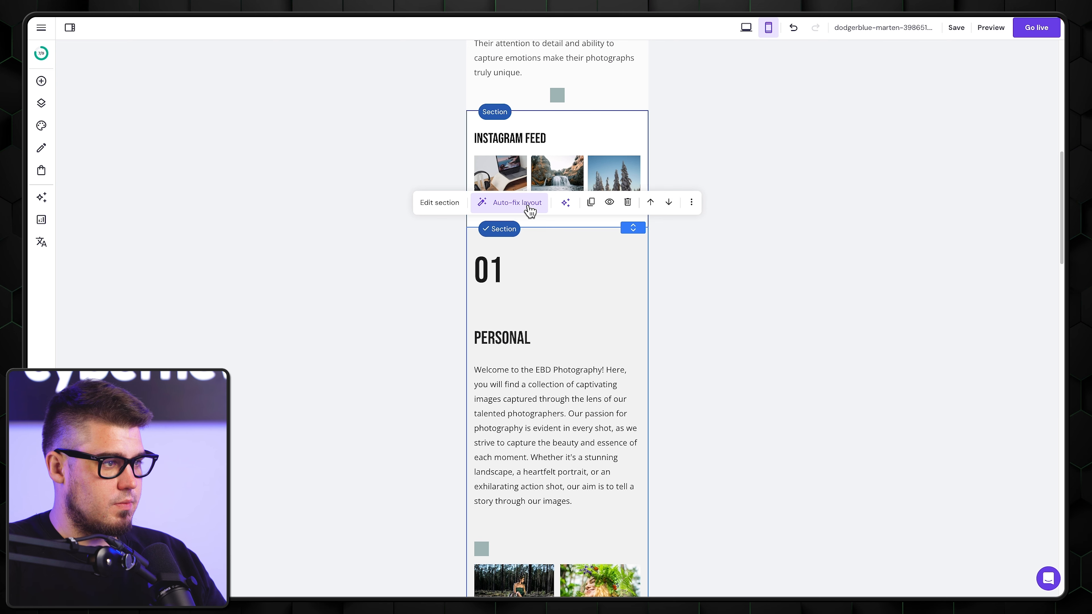
click(517, 202)
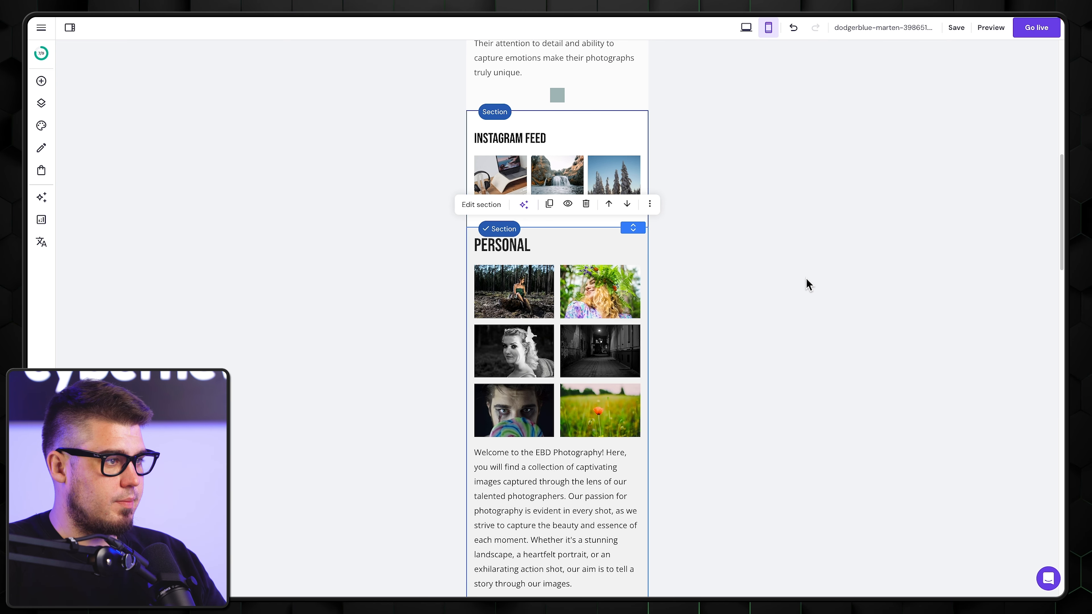
Narrow the 01 text box to fit its number and move it to the section's right edge, level with the PERSONAL heading
scroll(752, 265, down, 2)
scroll(752, 268, down, 3)
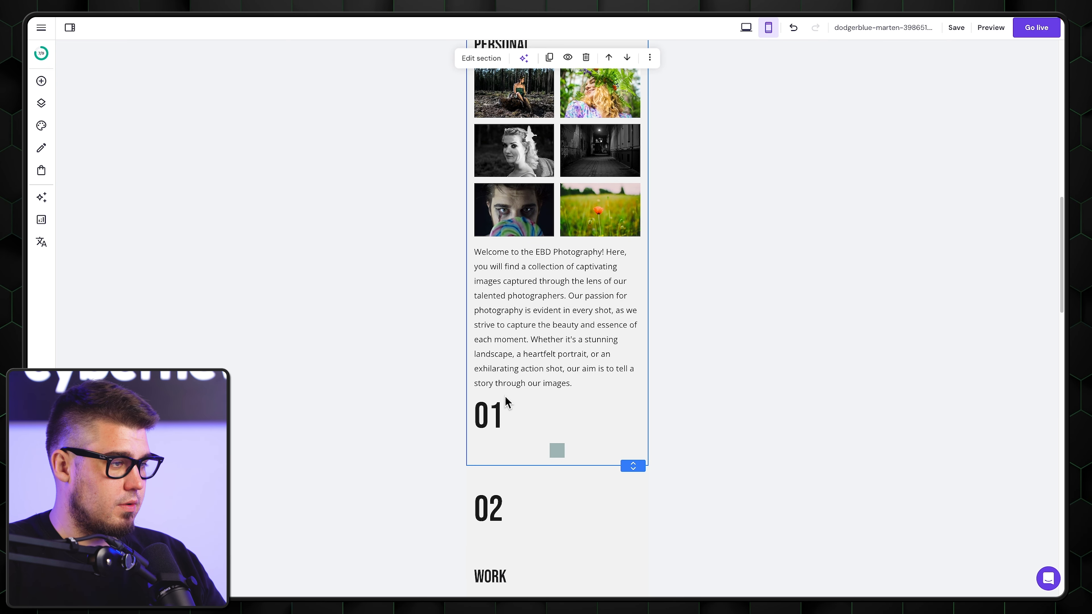
click(495, 409)
scroll(720, 380, up, 1)
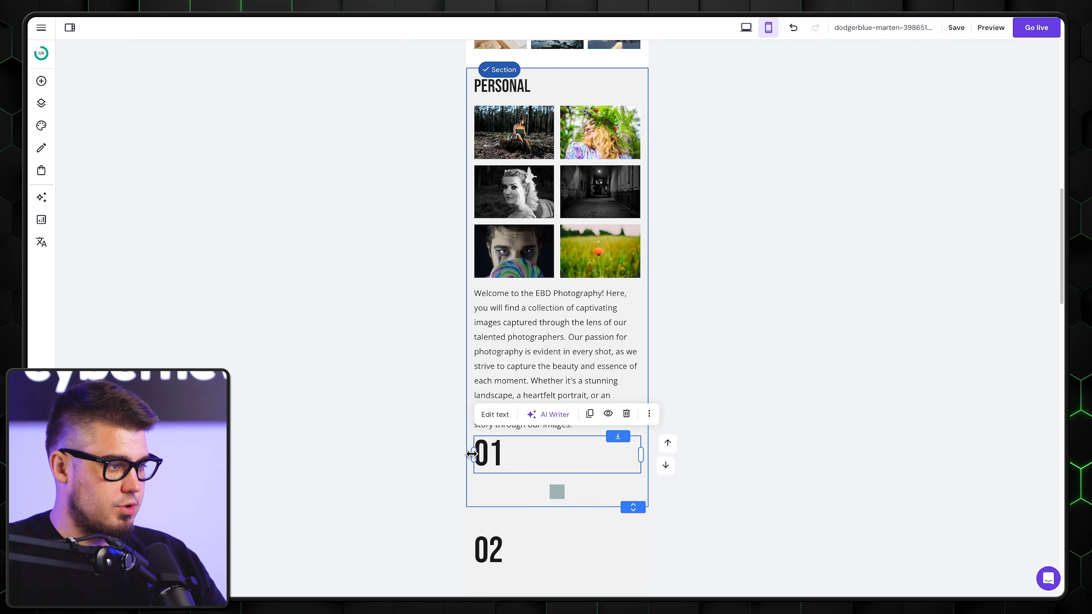
drag(473, 454, 601, 464)
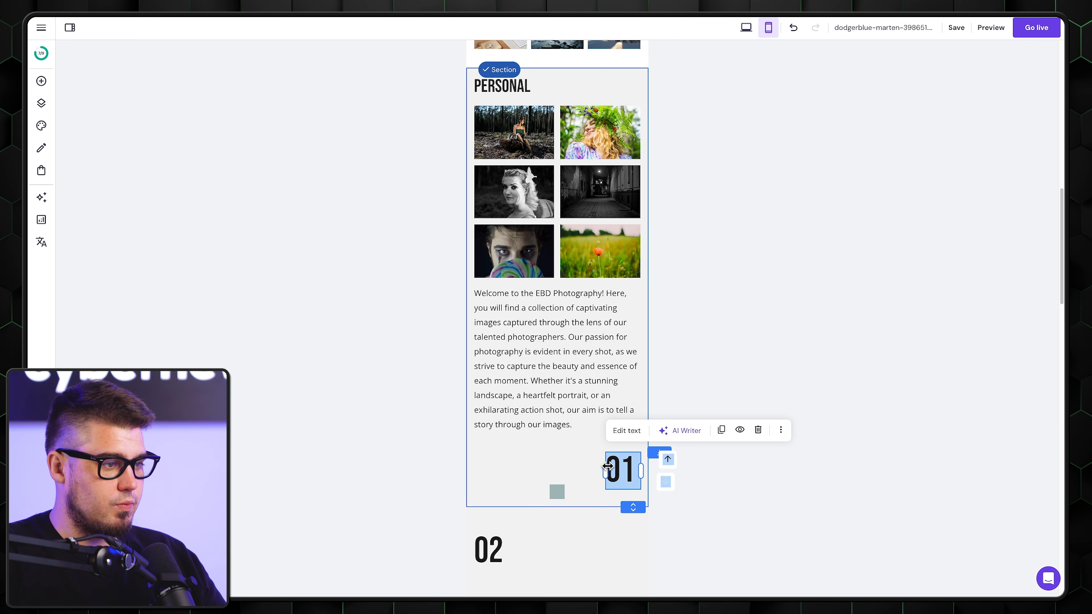
drag(612, 471, 616, 87)
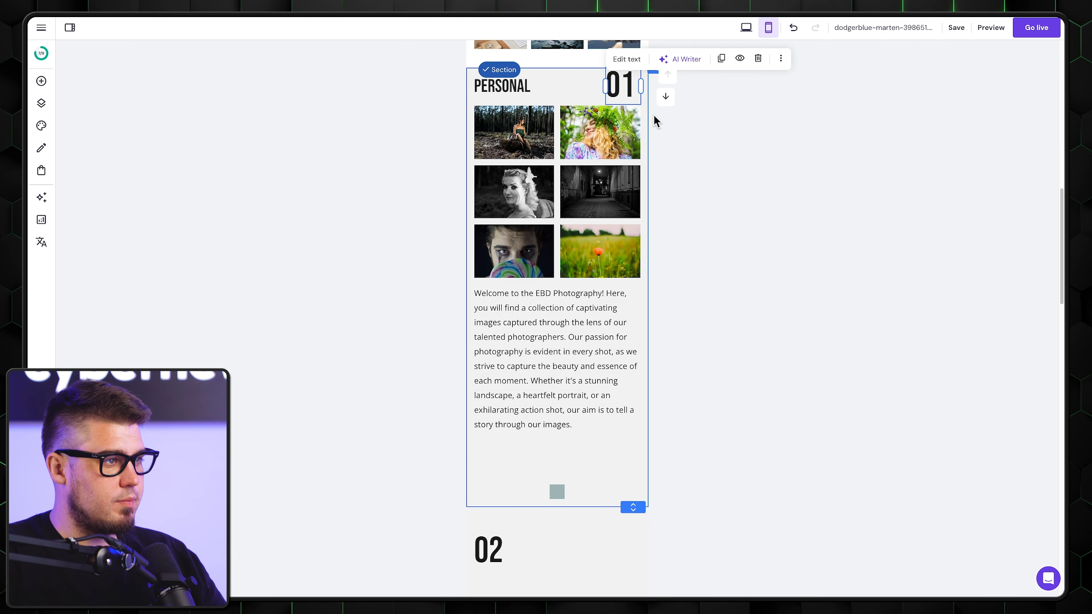
scroll(756, 268, up, 5)
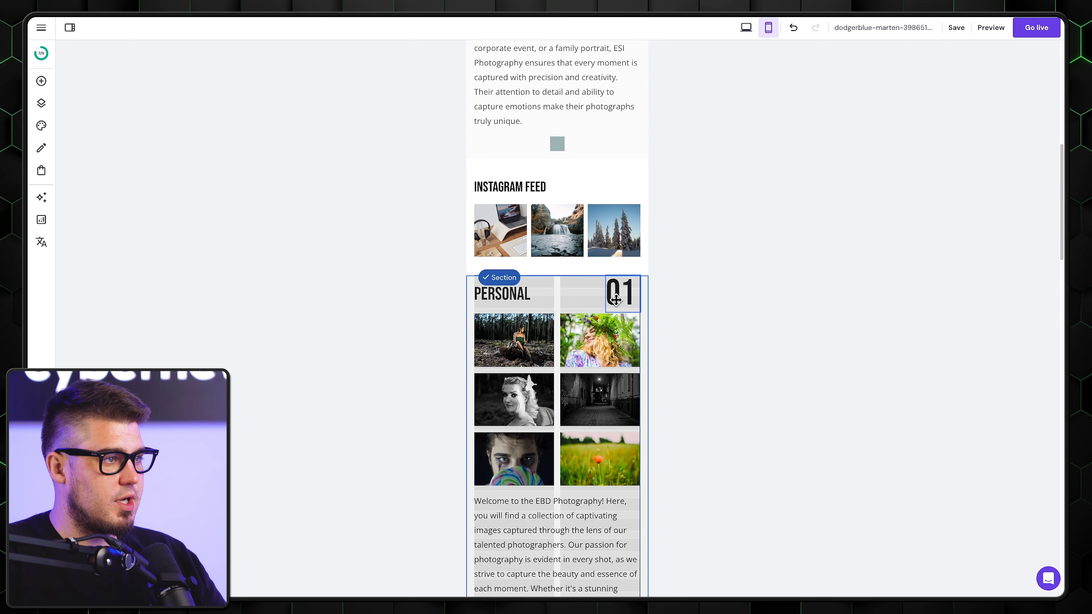
Move the green square up beneath the Personal paragraph and shorten the section to end just below it
scroll(557, 430, down, 5)
click(556, 473)
drag(556, 473, 557, 430)
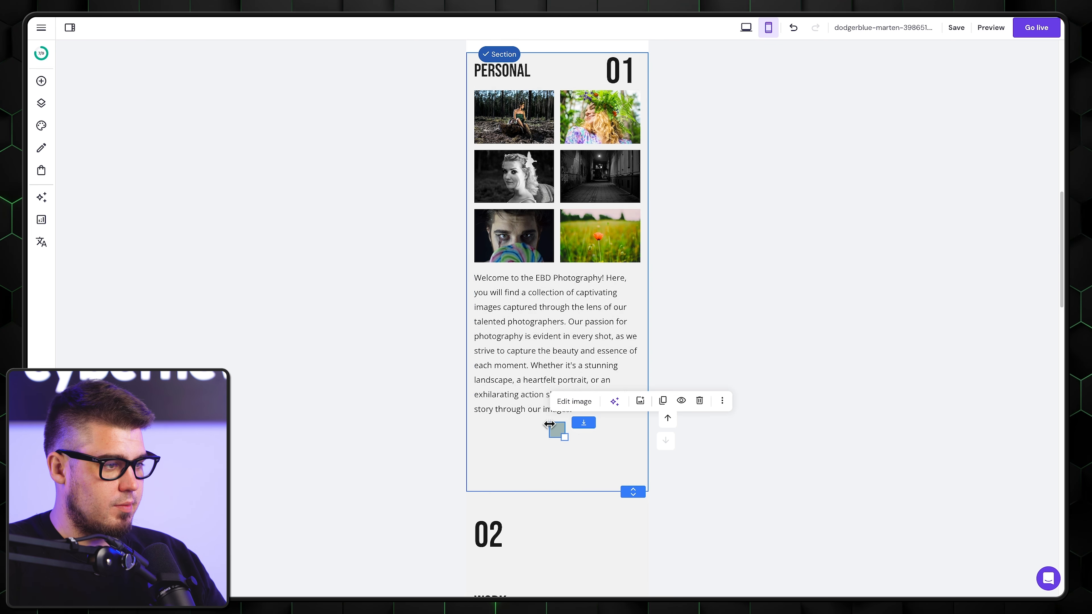
drag(639, 494, 641, 451)
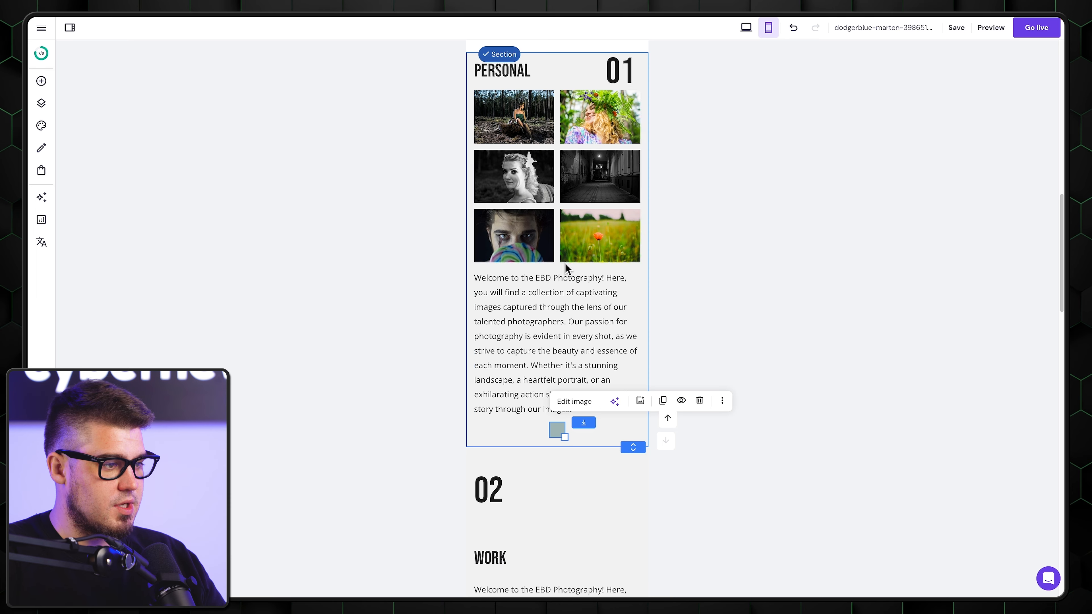
Apply Auto-fix layout to the Work section in the mobile layout
scroll(564, 267, up, 10)
scroll(565, 264, down, 15)
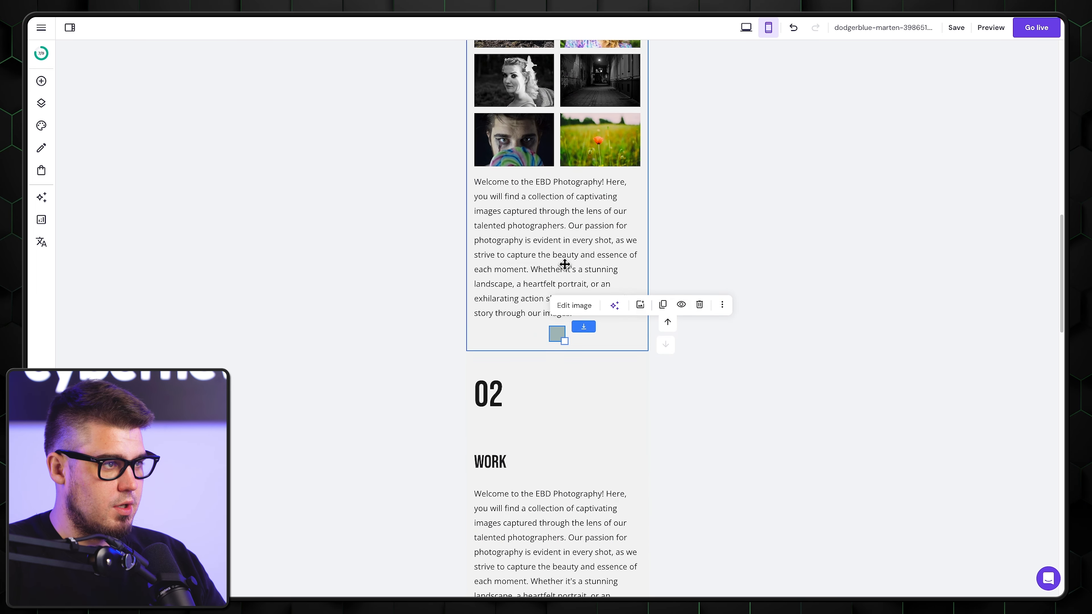
click(568, 176)
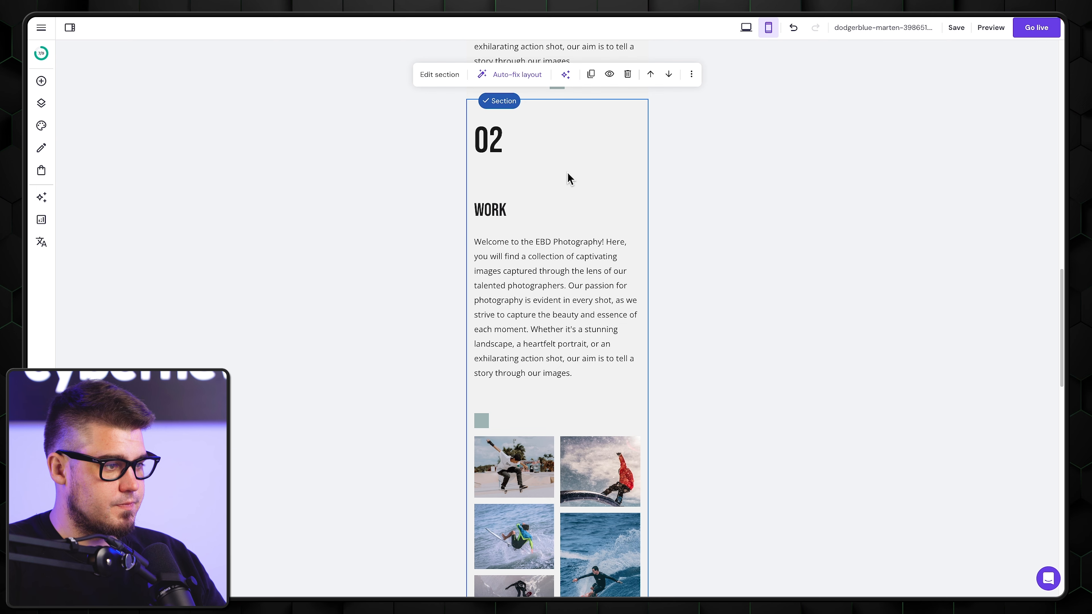
click(500, 82)
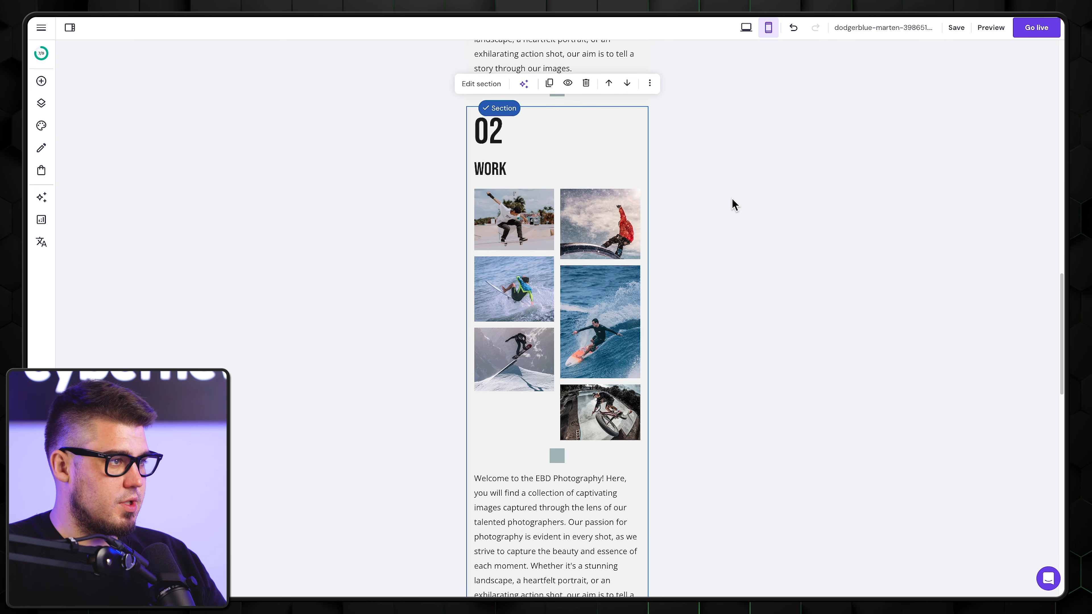
Place the 02 number at the Work section's right edge with the WORK heading level with it, and move the gallery up beneath them
click(491, 150)
mouse_move(633, 141)
mouse_down()
mouse_move(512, 140)
mouse_move(621, 148)
mouse_up()
drag(500, 185, 500, 146)
drag(614, 249, 612, 211)
Move the Work section's green square out of the way and bring its paragraph up beneath the gallery
scroll(558, 467, down, 1)
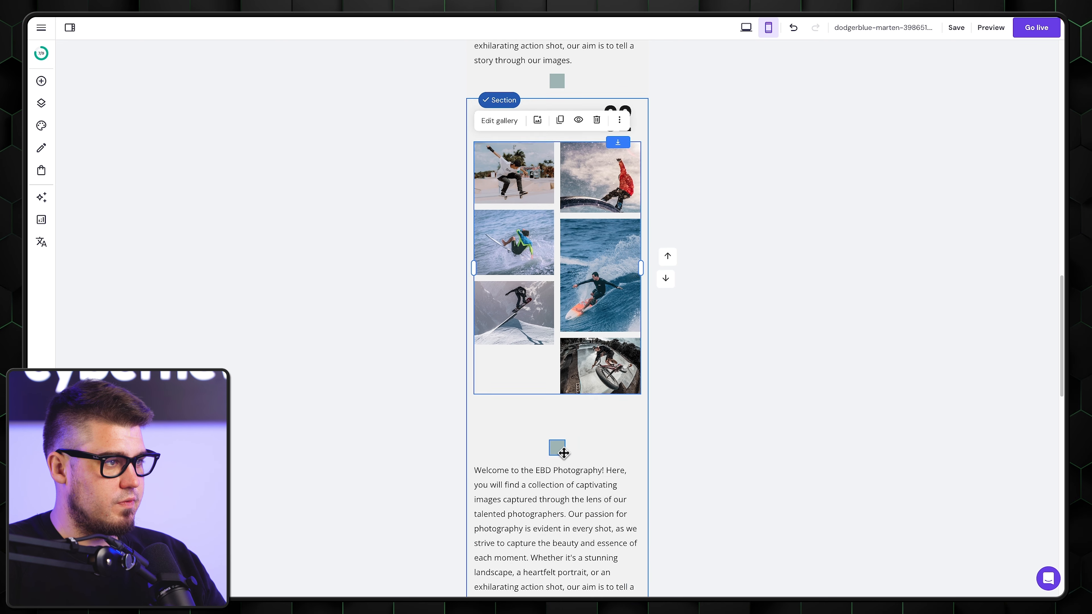
scroll(564, 452, down, 3)
drag(561, 352, 604, 515)
drag(554, 456, 600, 222)
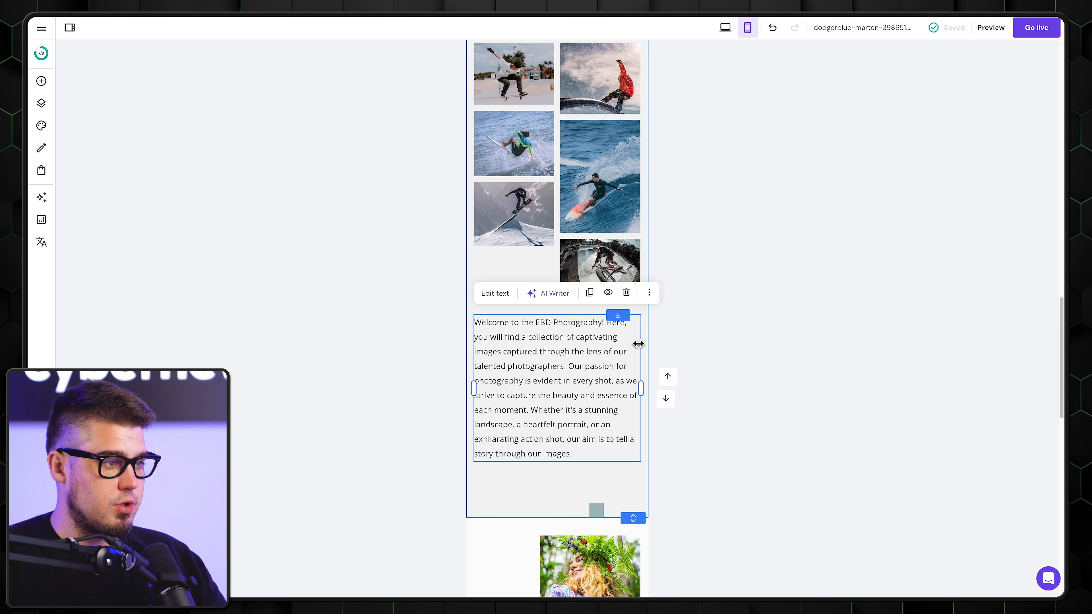
Place the green square in the empty gallery space beside the BMX photo and shorten the Work section to end below its paragraph
scroll(674, 399, down, 2)
drag(597, 404, 511, 173)
drag(636, 413, 636, 371)
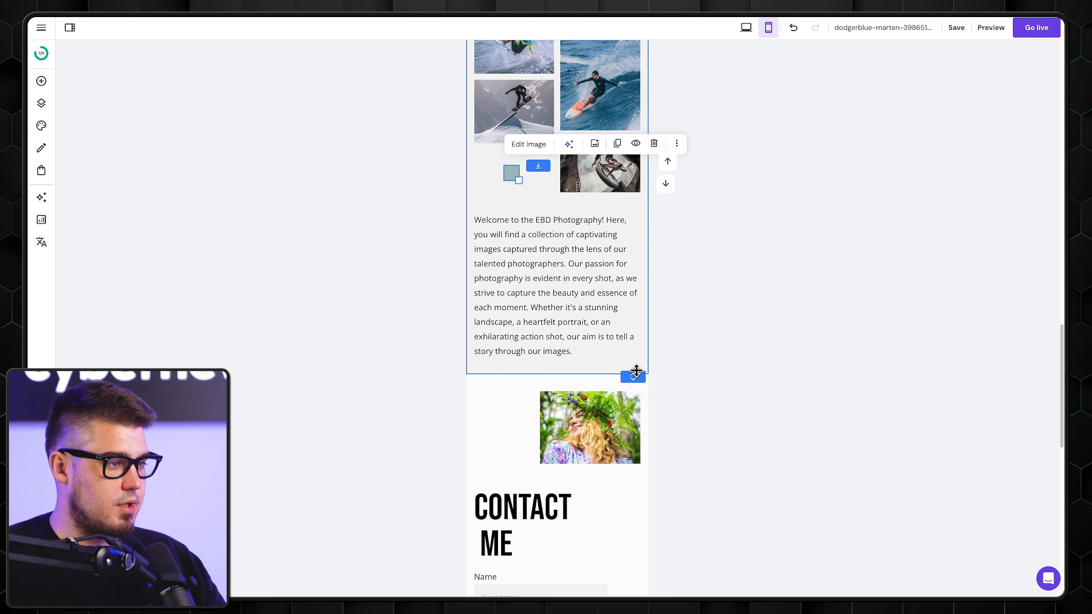
Apply Auto-fix layout to the Contact Me section in the mobile layout
scroll(790, 265, up, 8)
scroll(785, 255, down, 2)
scroll(788, 257, down, 10)
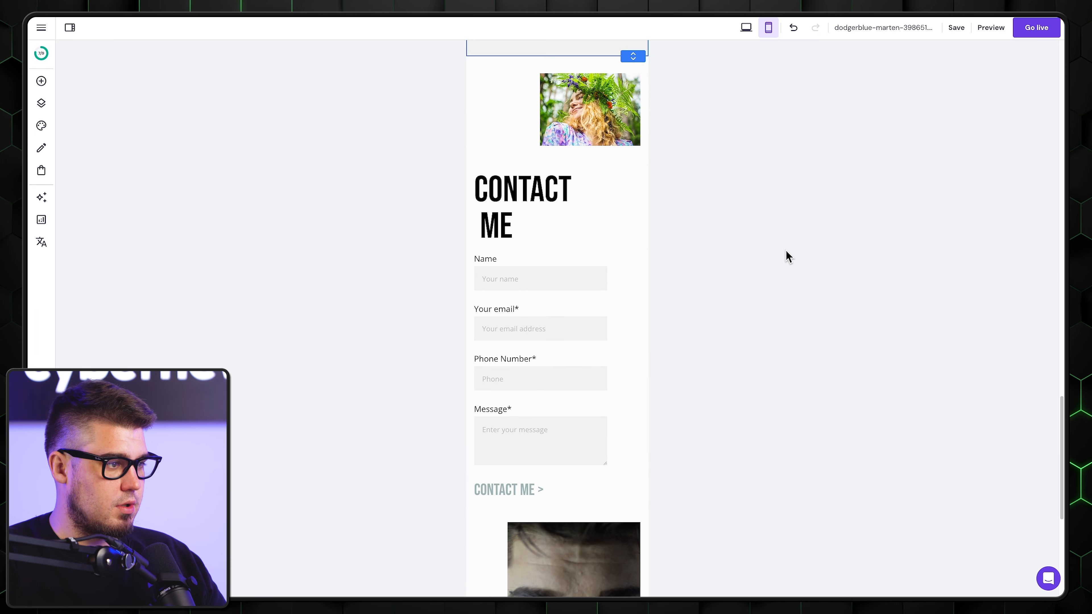
click(599, 219)
click(506, 64)
Hide the dark face photo above the CONTACT ME heading on mobile
scroll(559, 249, up, 3)
click(563, 245)
click(640, 144)
click(679, 189)
click(792, 211)
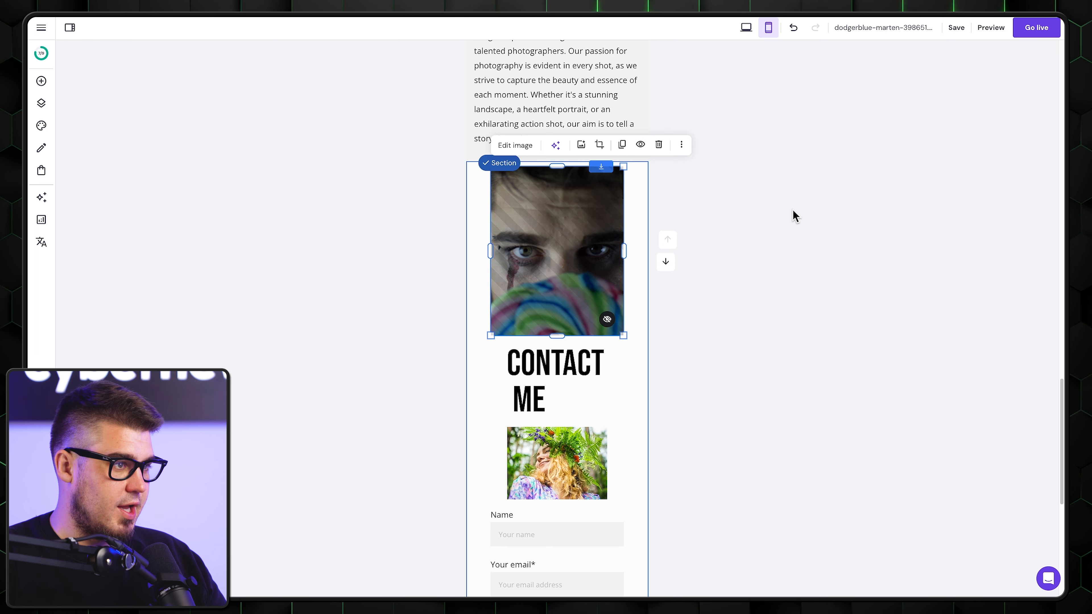
Center-align the CONTACT ME heading in the mobile layout
scroll(792, 211, down, 1)
scroll(731, 223, down, 2)
click(554, 249)
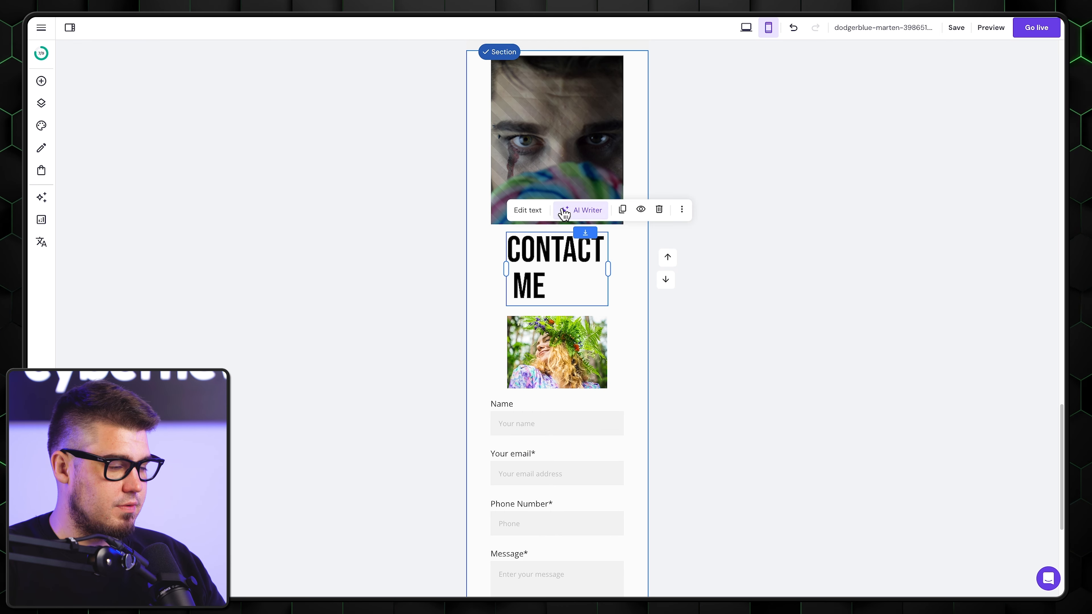
click(529, 210)
click(861, 210)
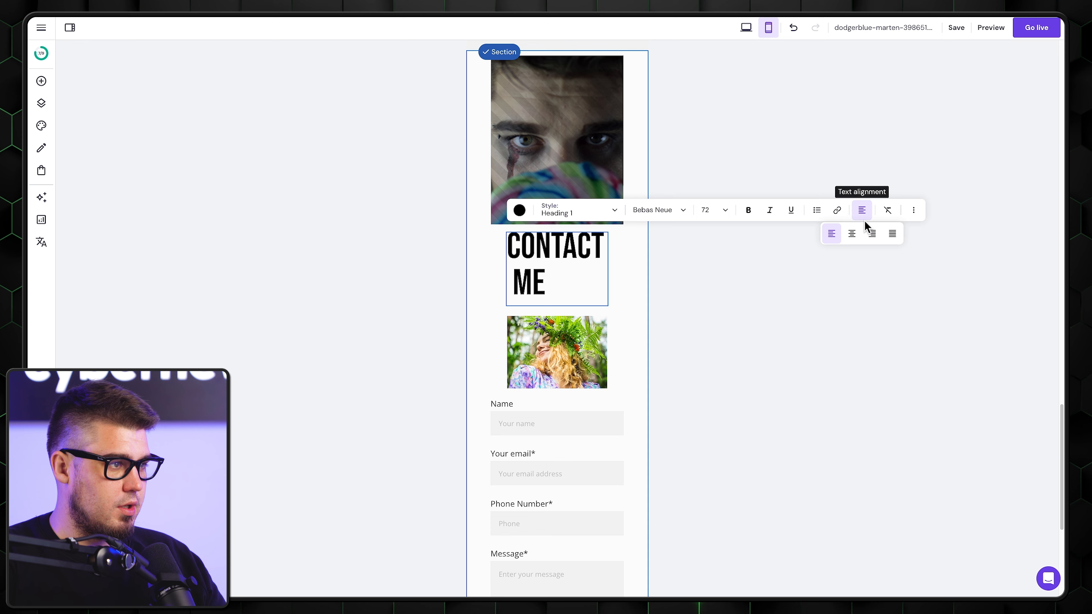
click(856, 233)
Center-align the e-mail and phone number text below the contact form
scroll(771, 334, down, 6)
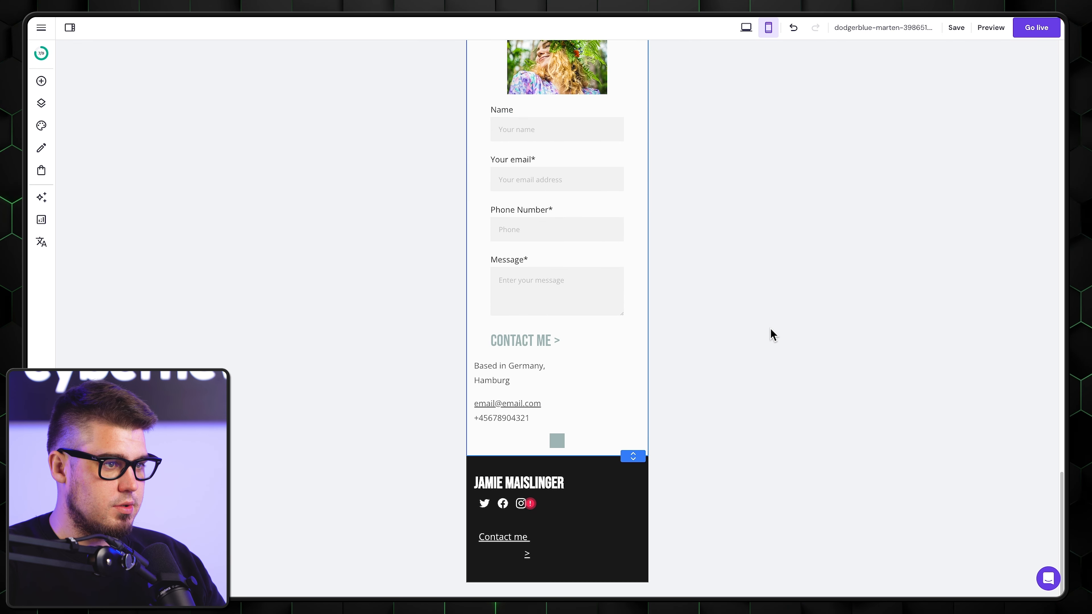
click(530, 382)
click(548, 412)
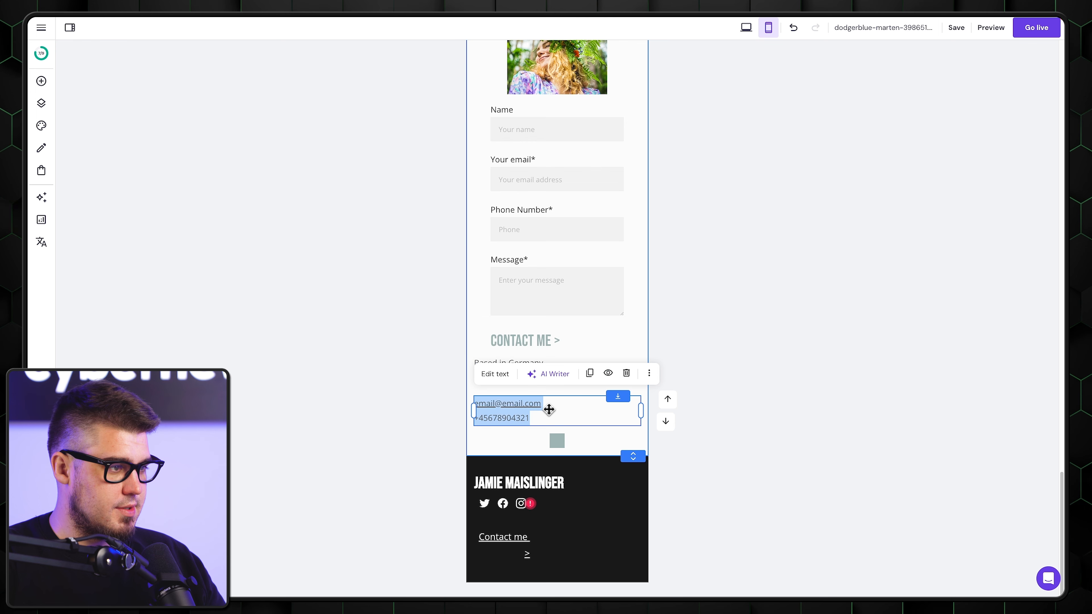
click(499, 375)
click(829, 373)
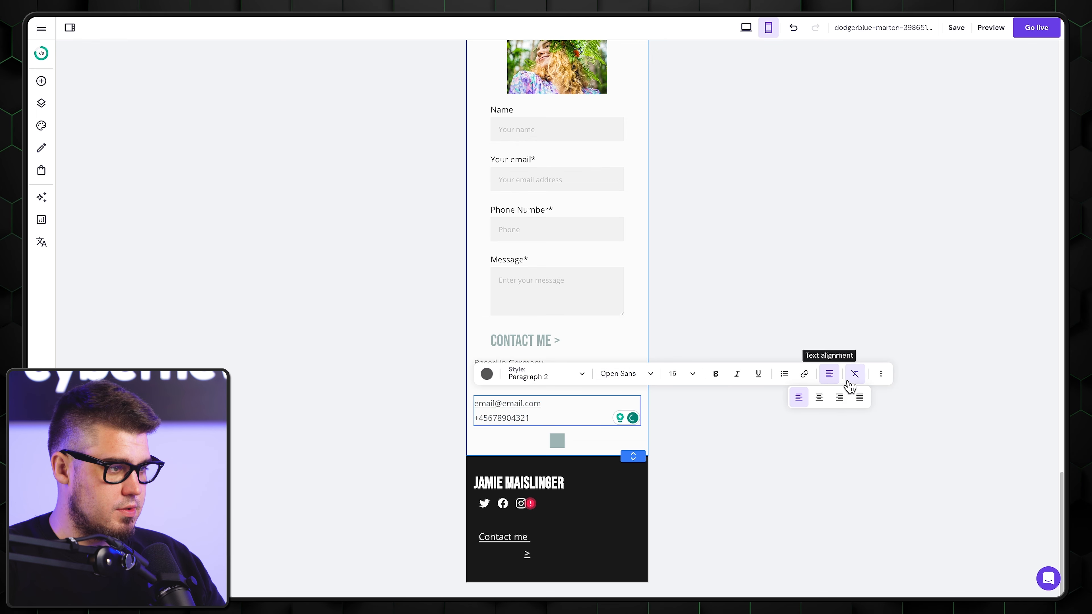
click(819, 397)
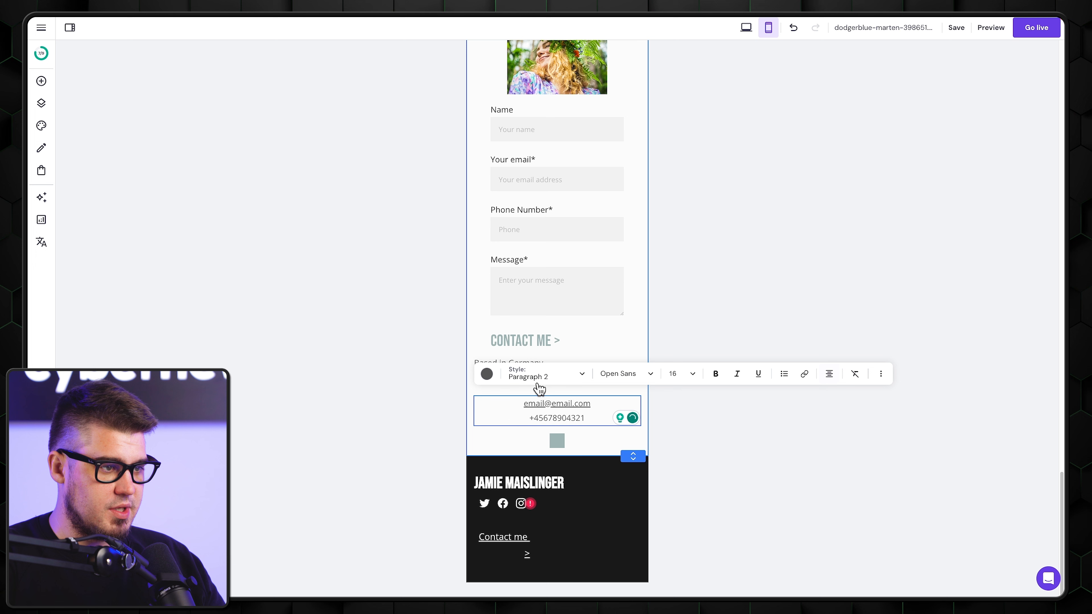
Center-align the "Based in Germany, Hamburg" text below the contact form
click(541, 361)
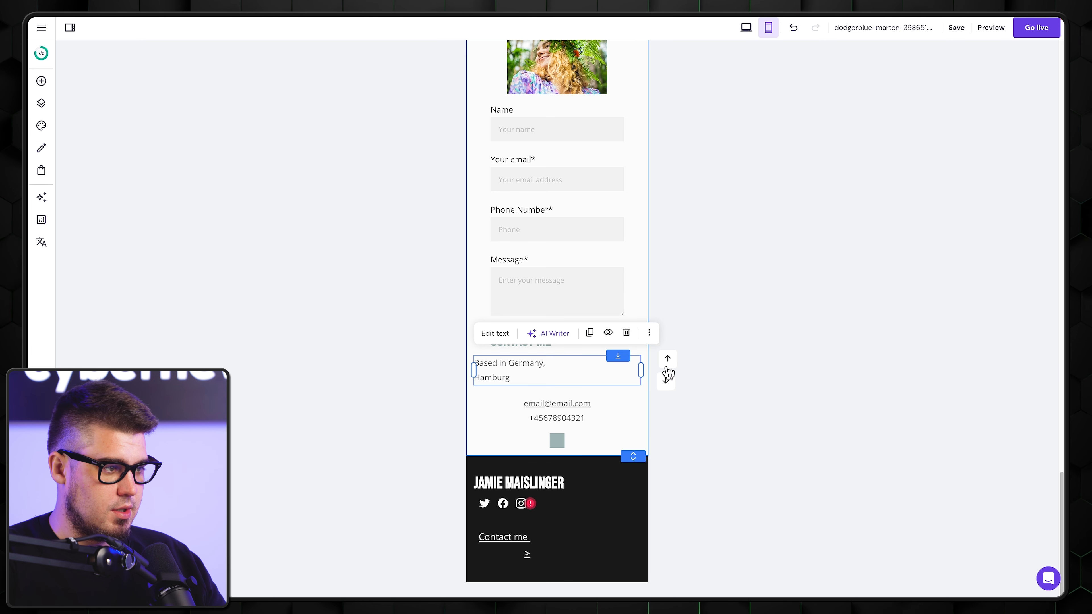
click(495, 334)
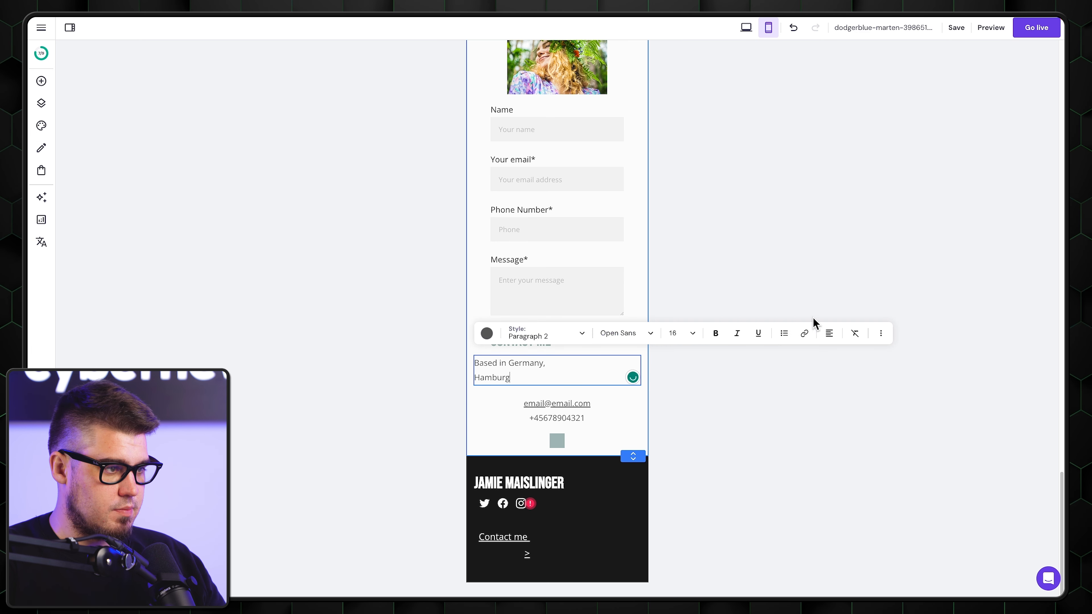
click(819, 357)
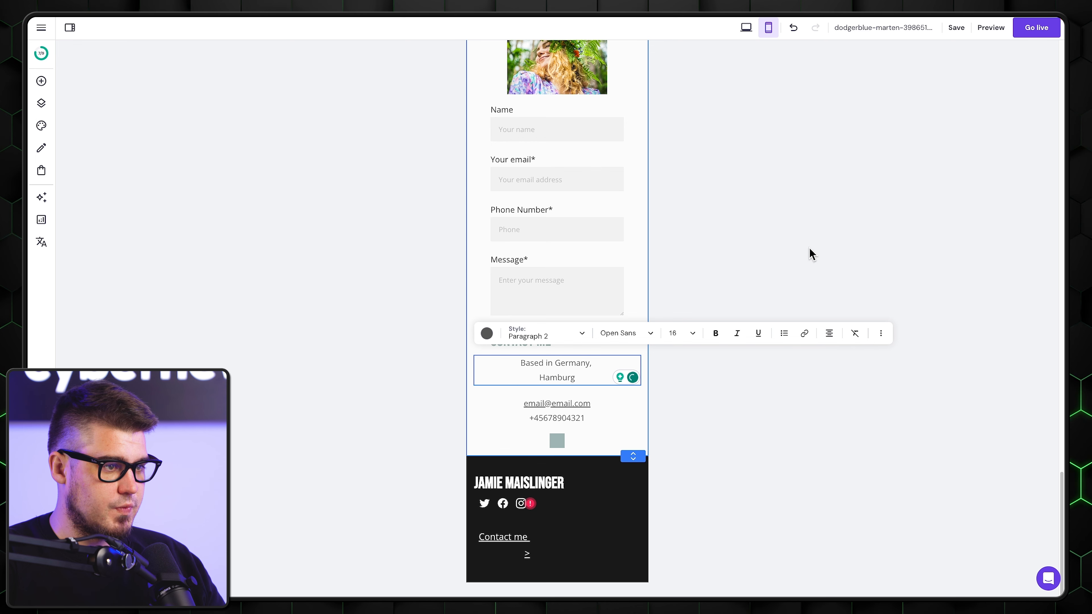
click(485, 430)
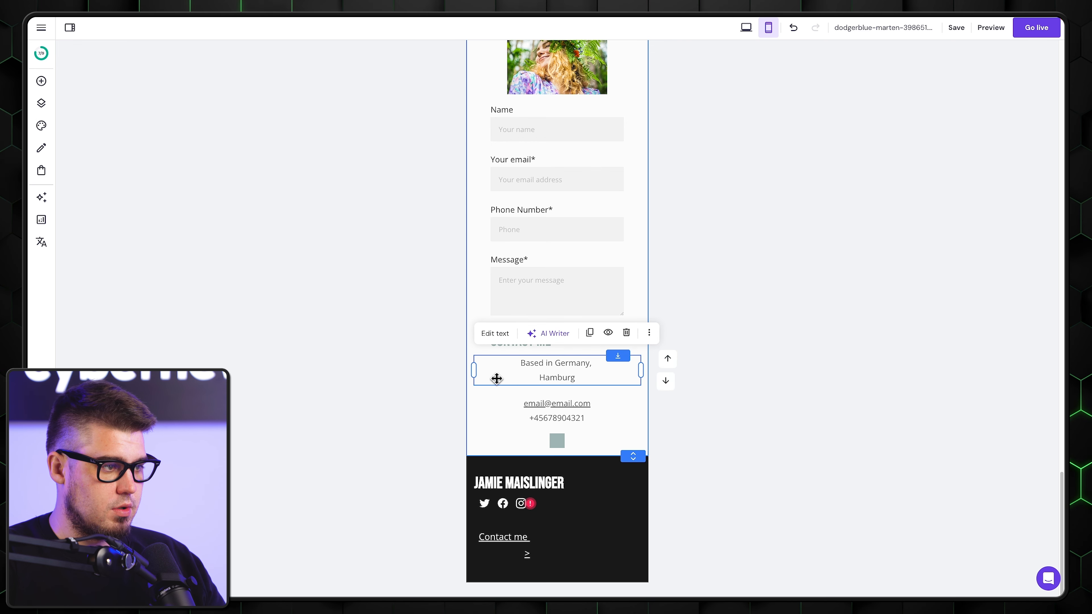
Preview the mobile page from the gallery sections down to the footer, and open the header's navigation menu
scroll(500, 375, up, 4)
scroll(830, 309, up, 15)
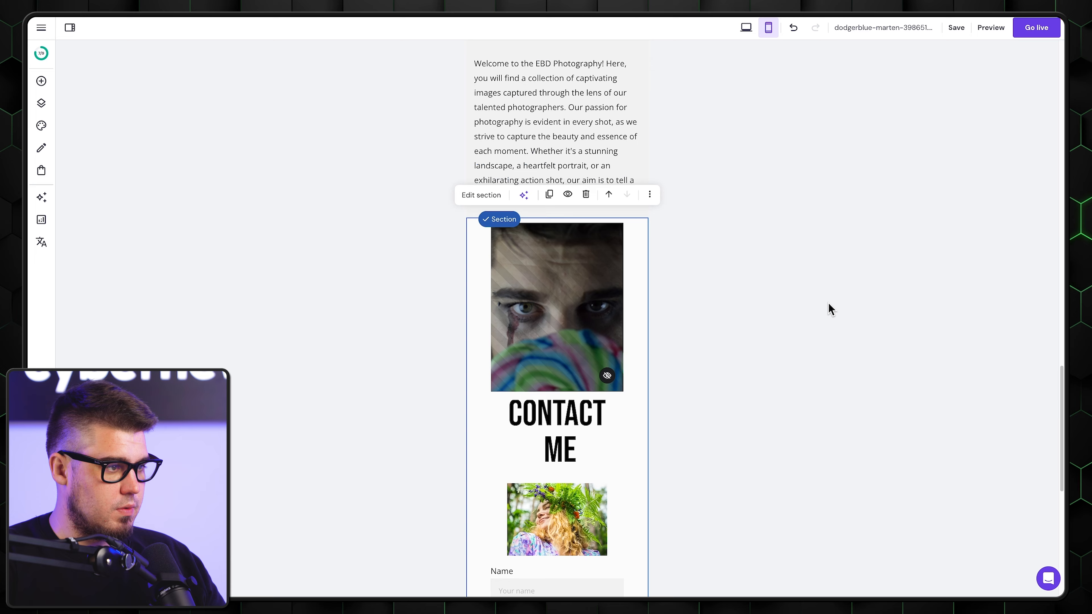
scroll(830, 309, up, 2)
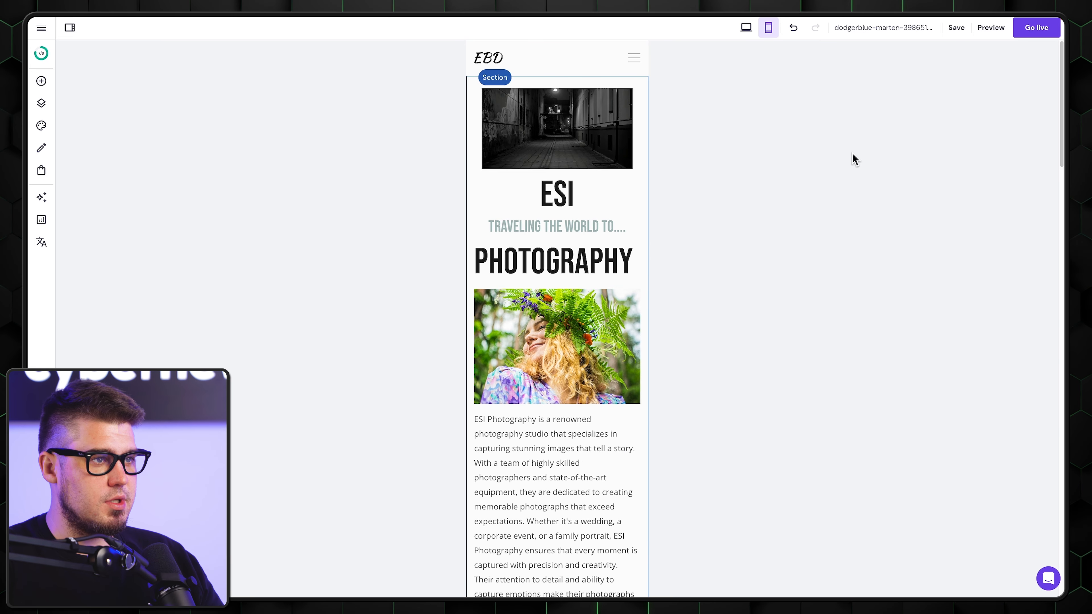
key(ctrl+s)
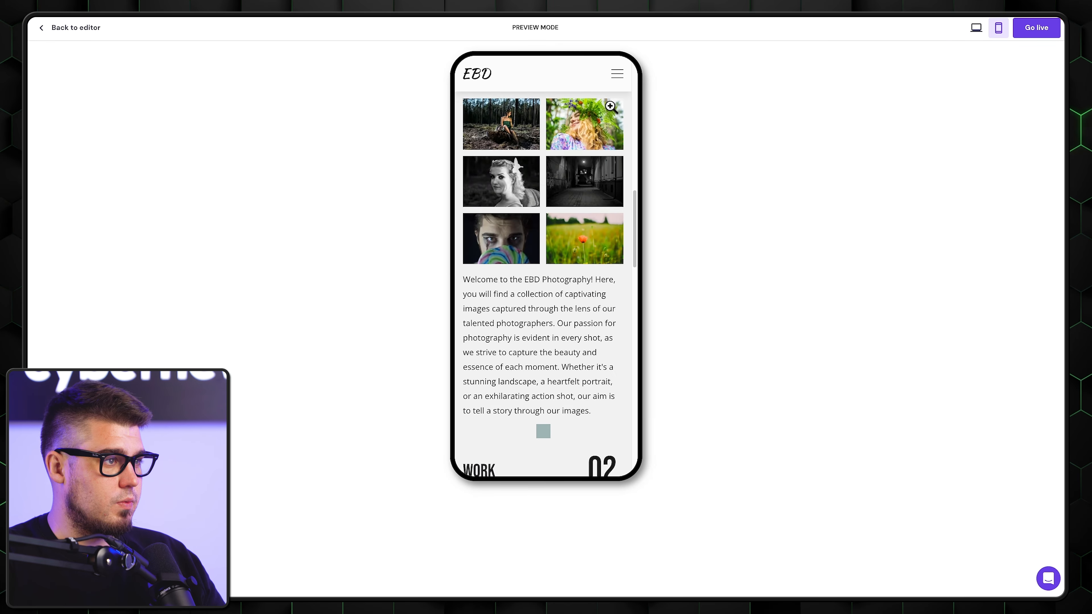
scroll(610, 110, down, 10)
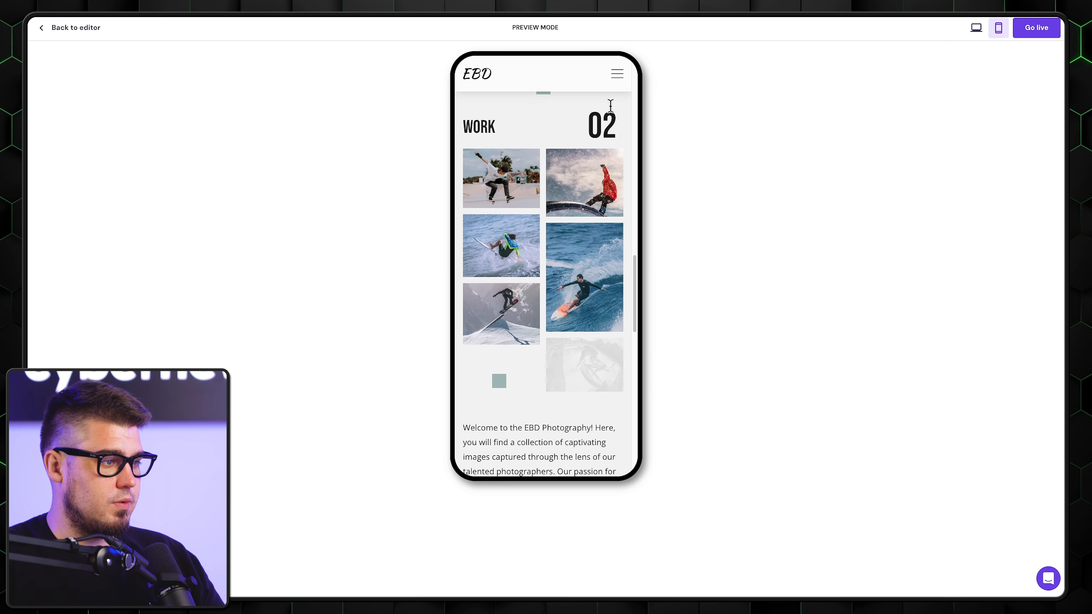
scroll(610, 107, down, 10)
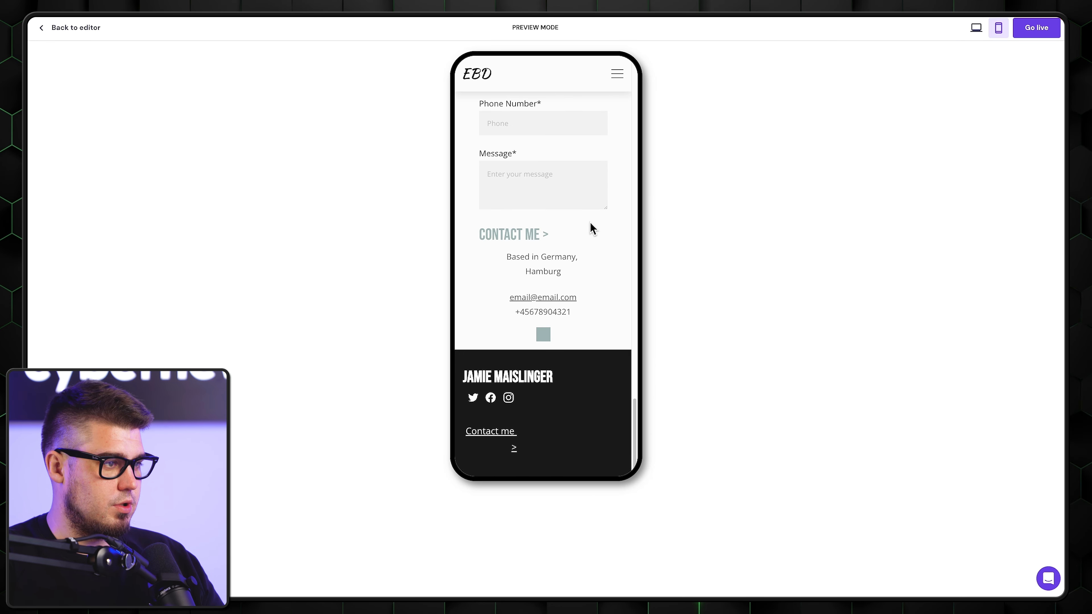
scroll(589, 223, up, 20)
scroll(591, 228, up, 4)
click(619, 78)
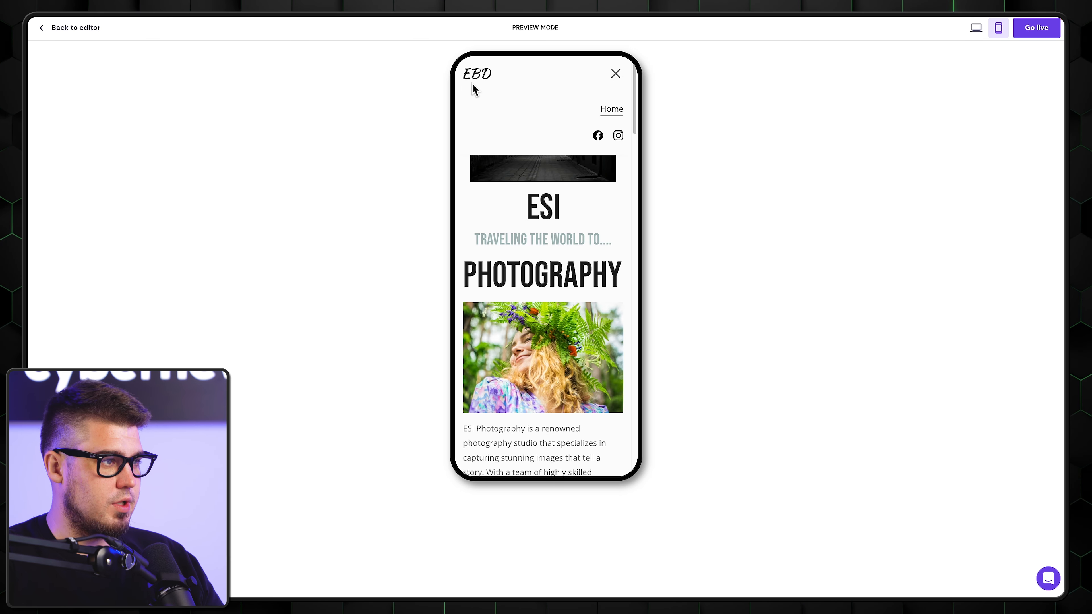
Close the navigation menu, review the rest of the mobile page preview, and return to the editor
click(613, 74)
scroll(616, 181, down, 10)
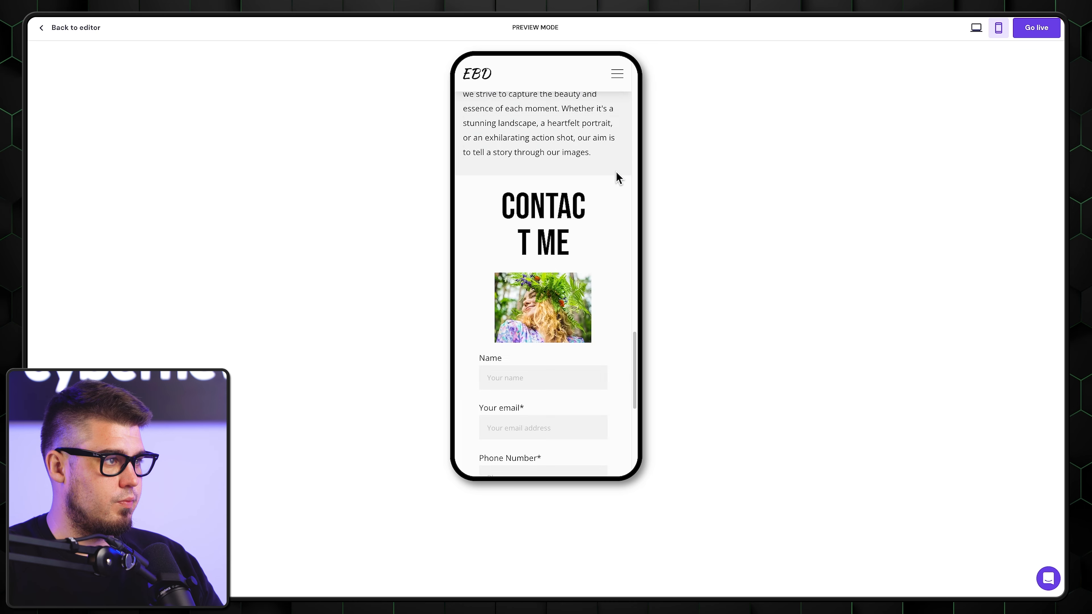
scroll(606, 214, up, 20)
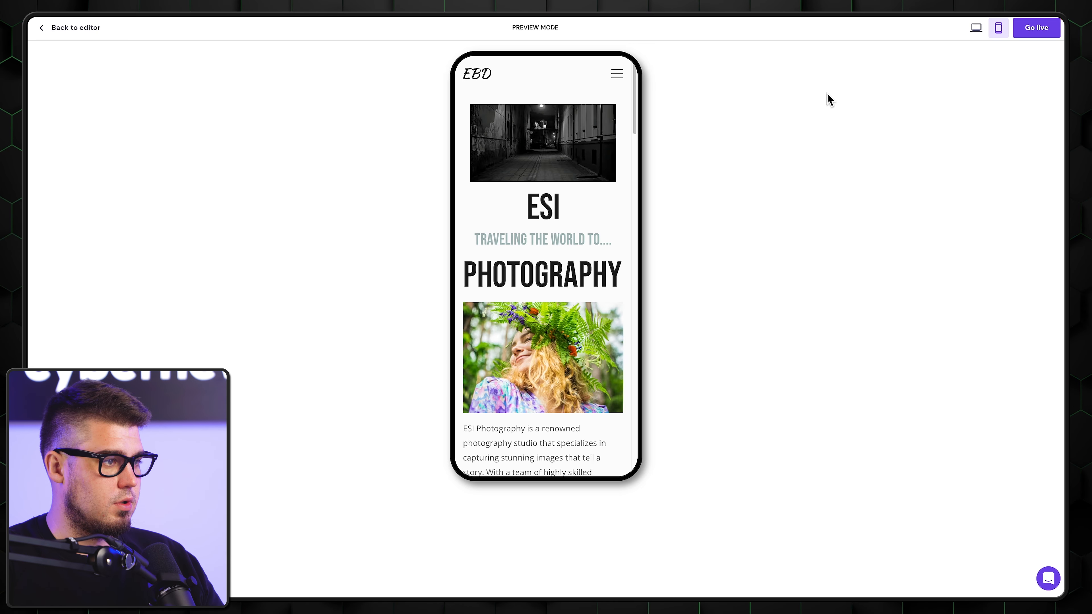
click(56, 32)
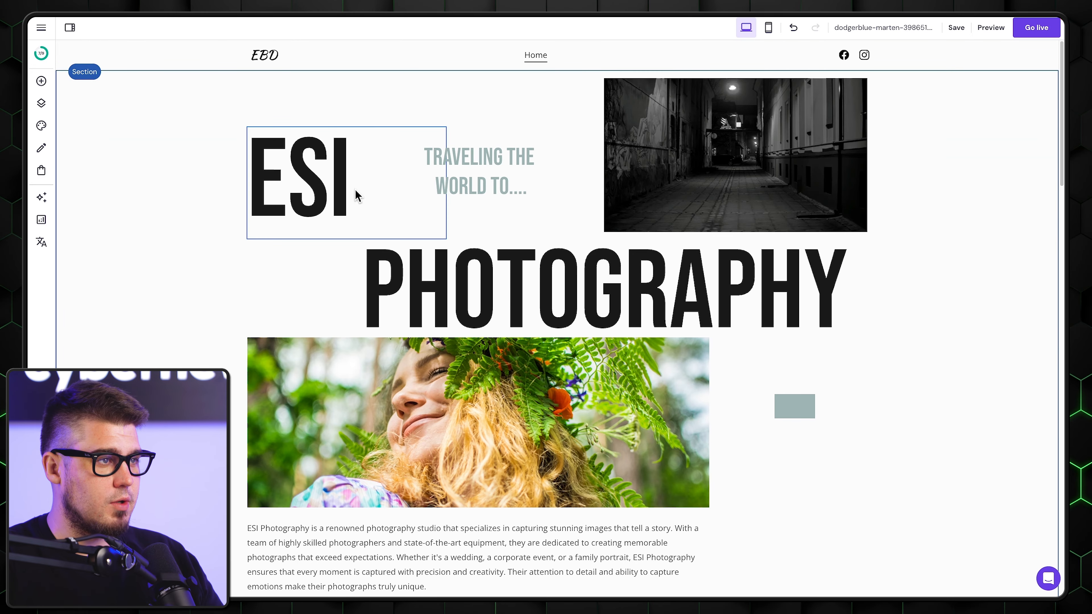
Delete the "Contact me >" link from the footer in the desktop layout
scroll(870, 227, down, 15)
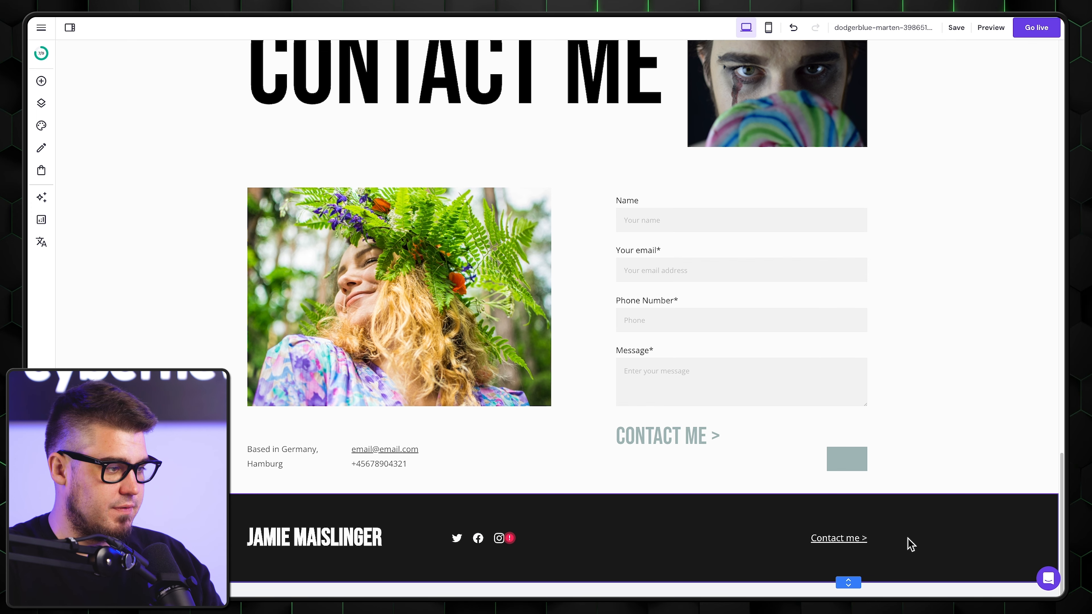
scroll(943, 494, up, 8)
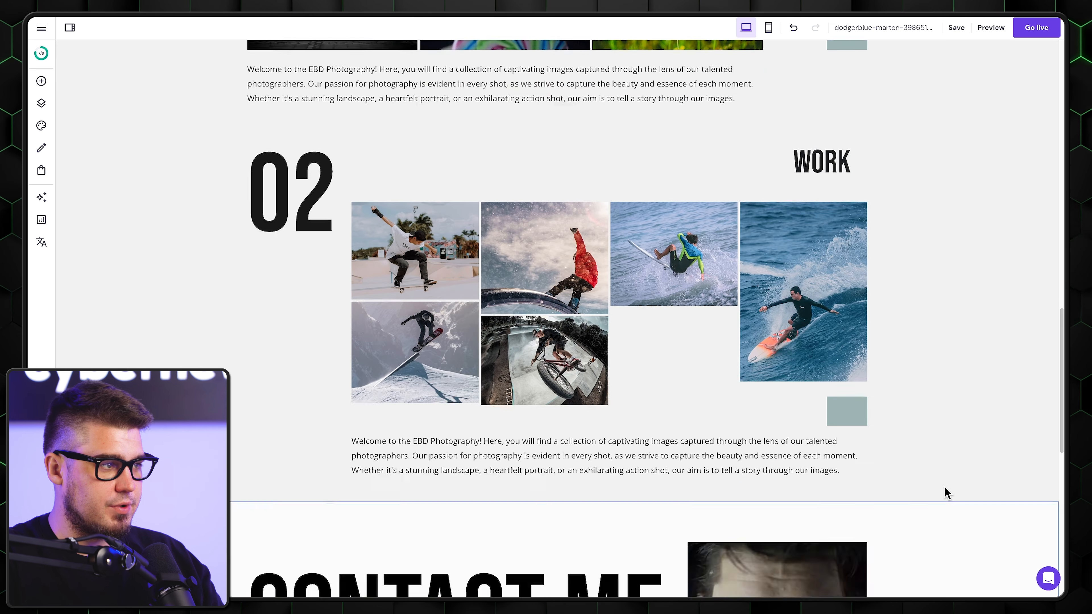
scroll(945, 493, down, 9)
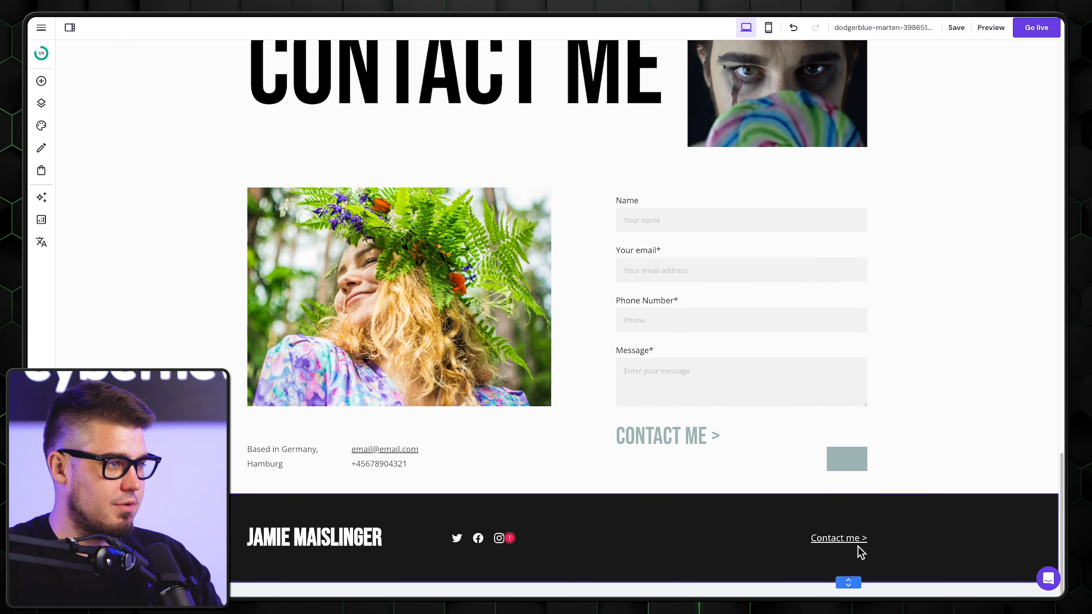
drag(846, 541, 819, 534)
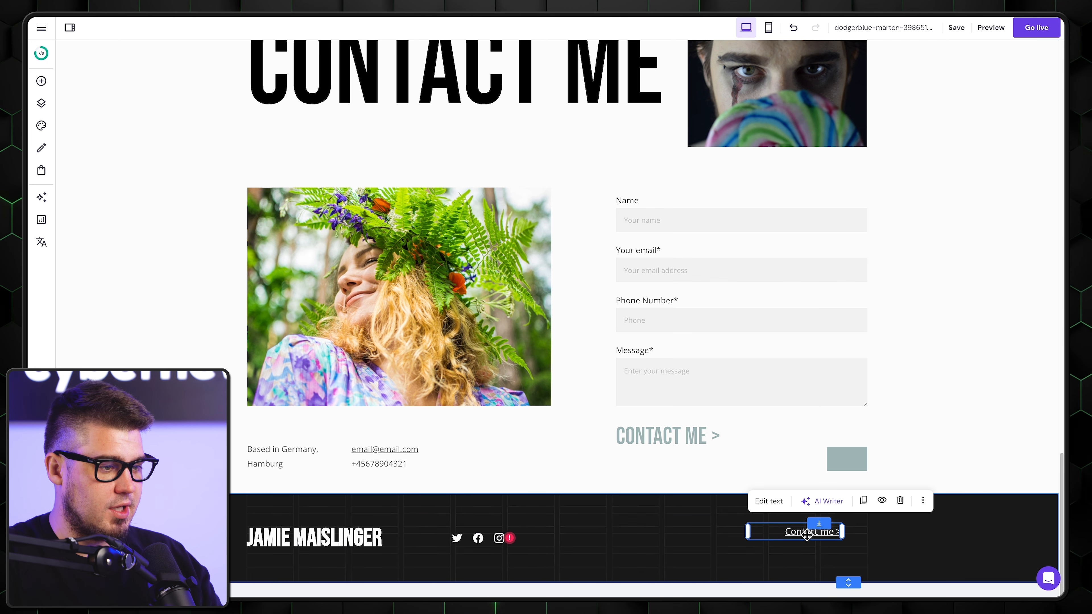
click(900, 500)
Move the social icons to the right end of the footer and remove Twitter, keeping the Facebook and Instagram links
drag(499, 538, 857, 519)
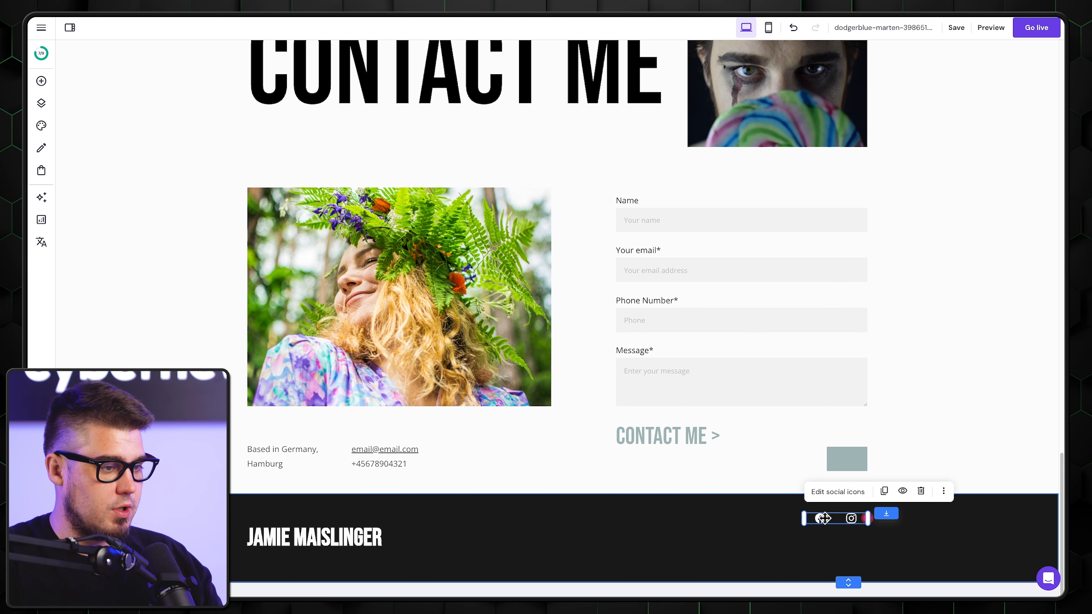
click(837, 492)
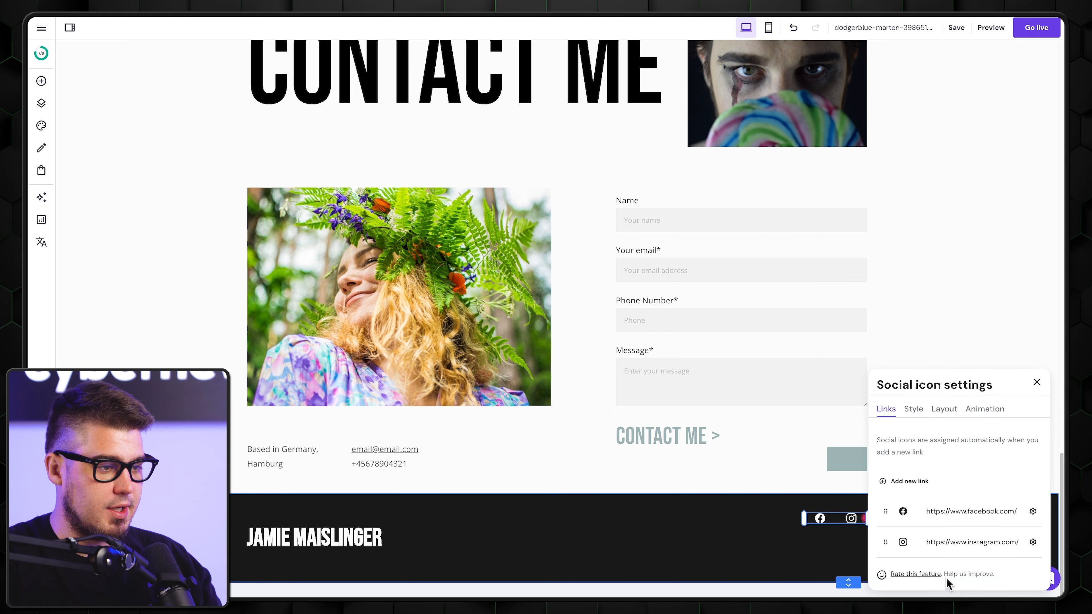
click(1032, 511)
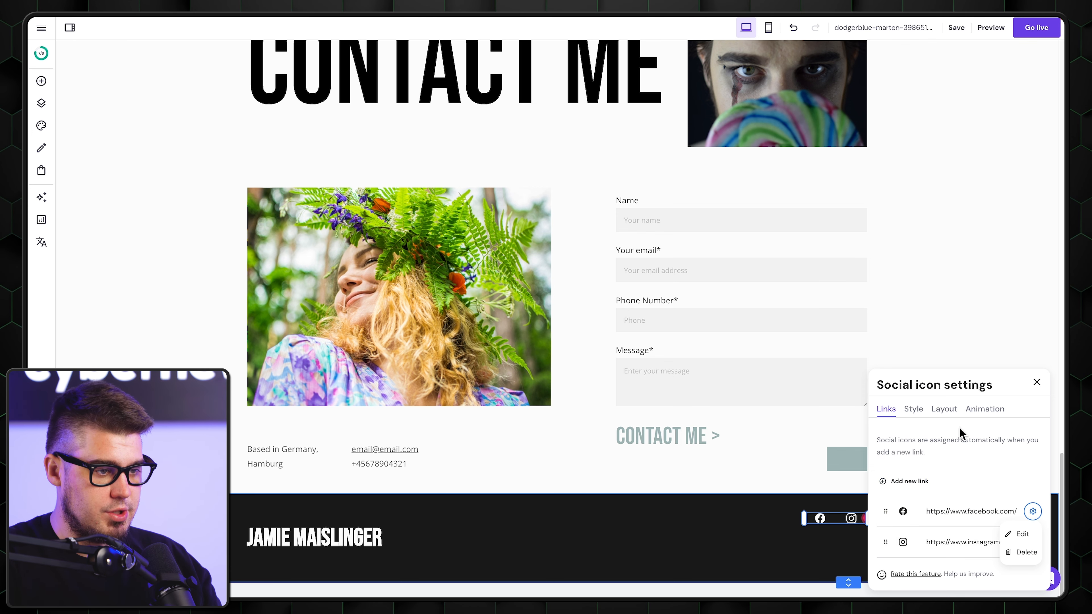
click(1036, 382)
Move the footer's name heading upward, replace it with "ESI PHOTOGRAPHY", and shorten the footer section to fit
drag(317, 541, 321, 525)
double_click(322, 525)
key(super+a)
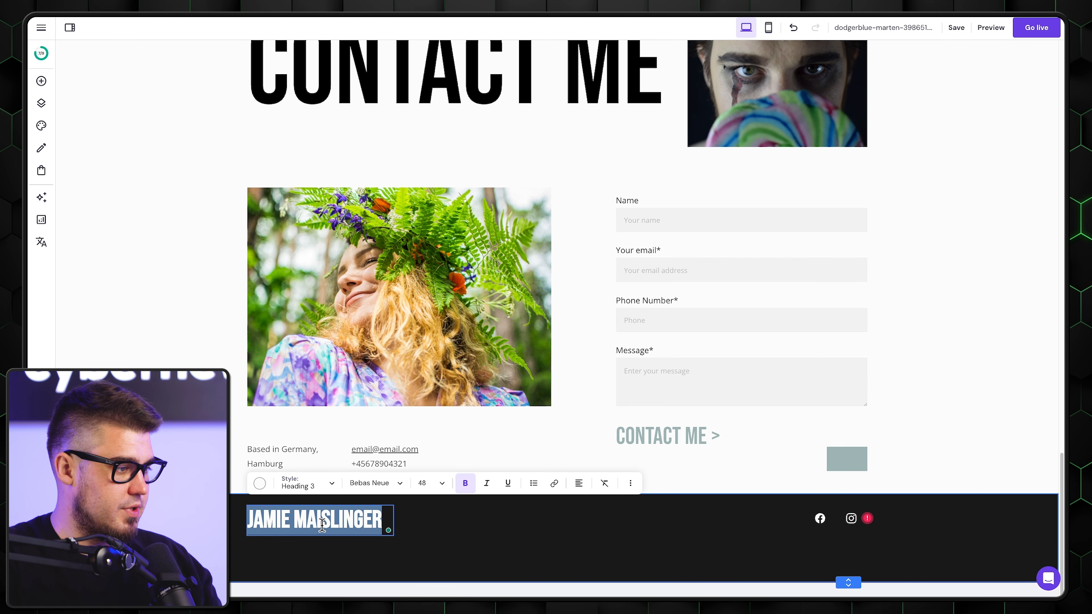
text(ESI)
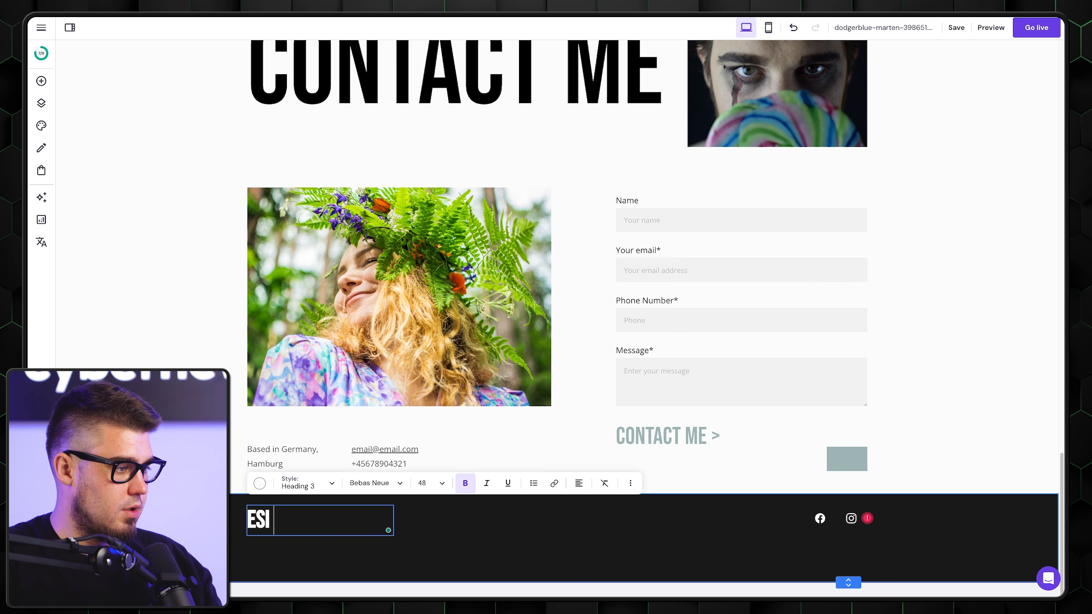
text( PHOTOGRAPHY)
key(Escape)
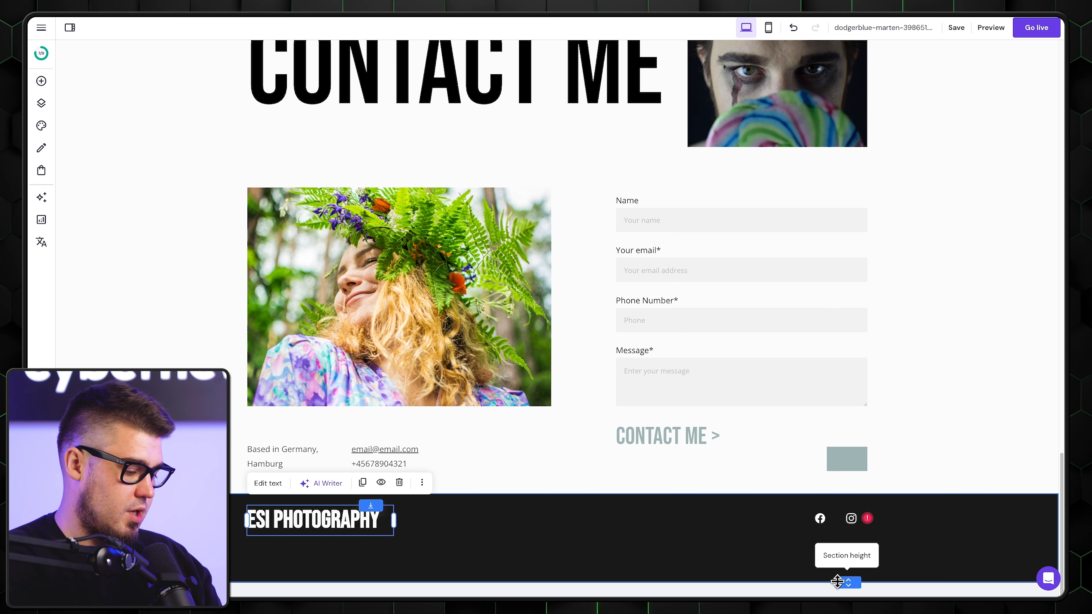
drag(842, 582, 846, 559)
click(1035, 457)
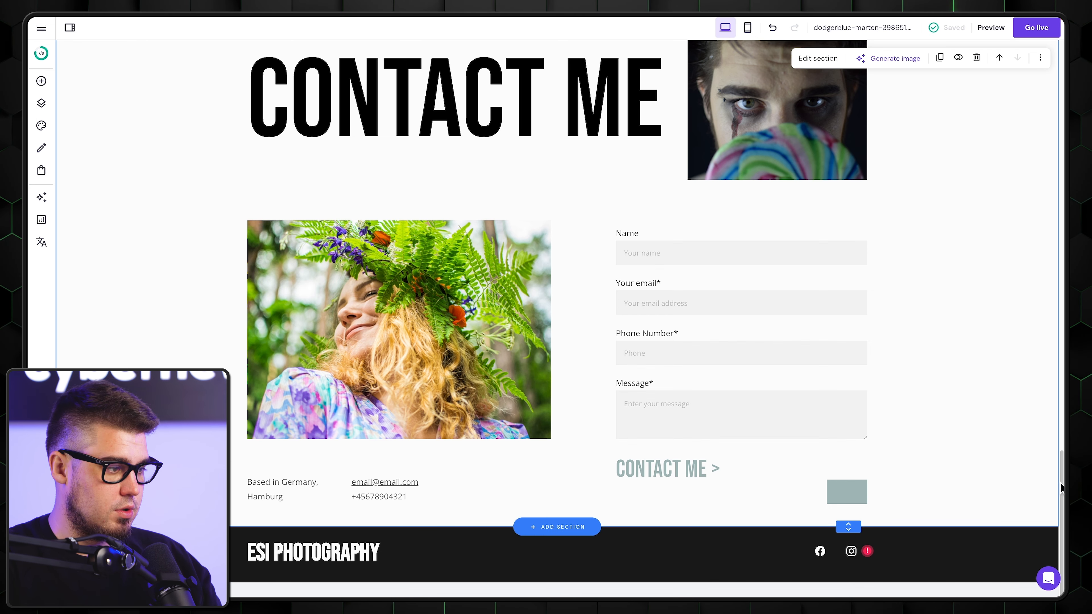
Delete the Contacts page from the pages hidden from navigation
drag(1062, 490, 1062, 52)
click(41, 103)
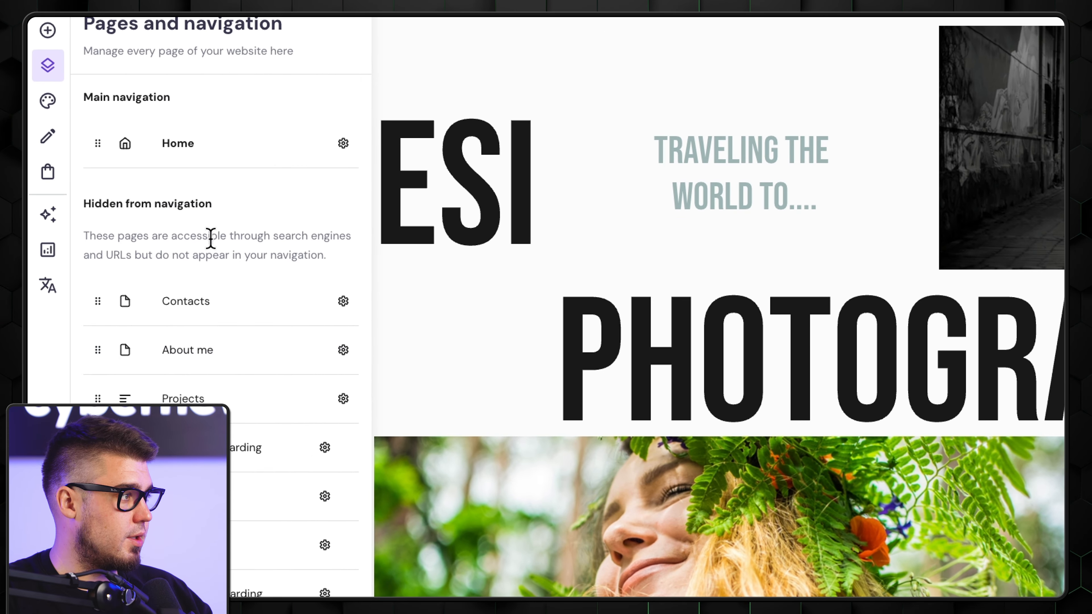
scroll(596, 543, down, 5)
scroll(419, 546, down, 3)
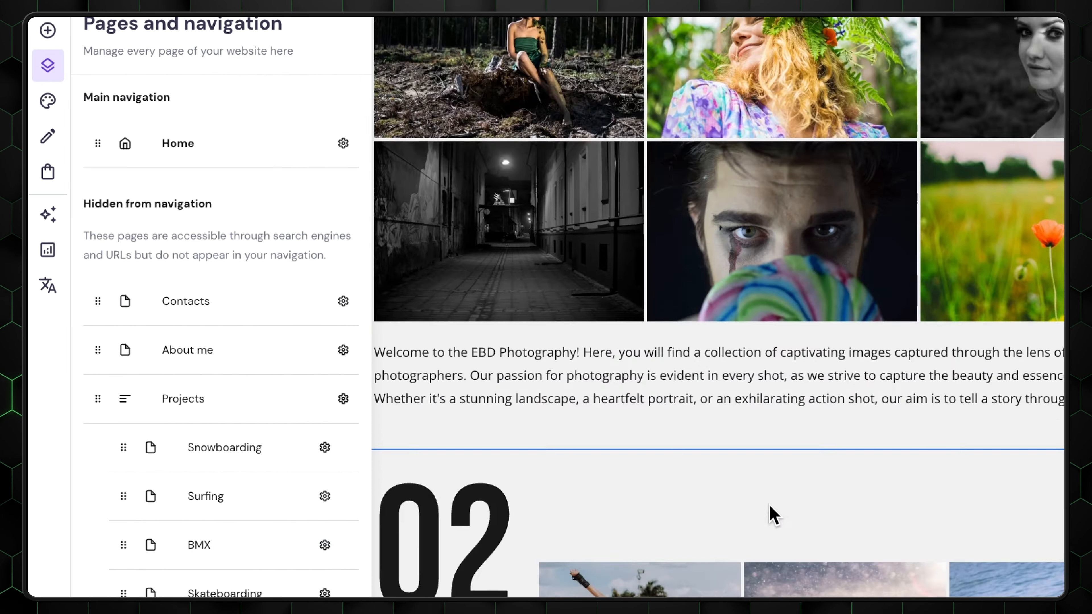
scroll(770, 507, up, 10)
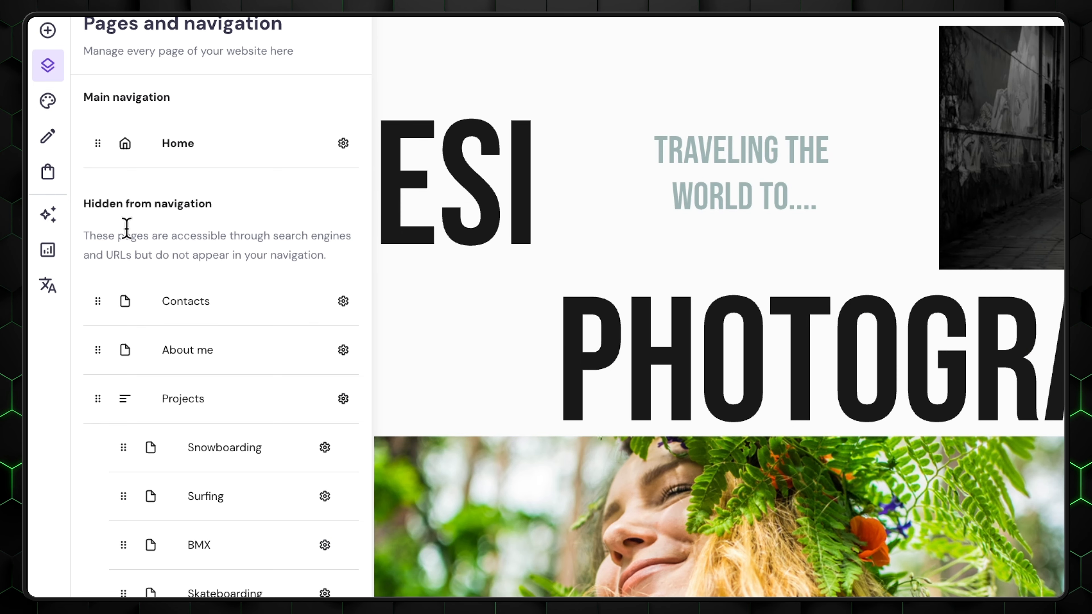
click(344, 302)
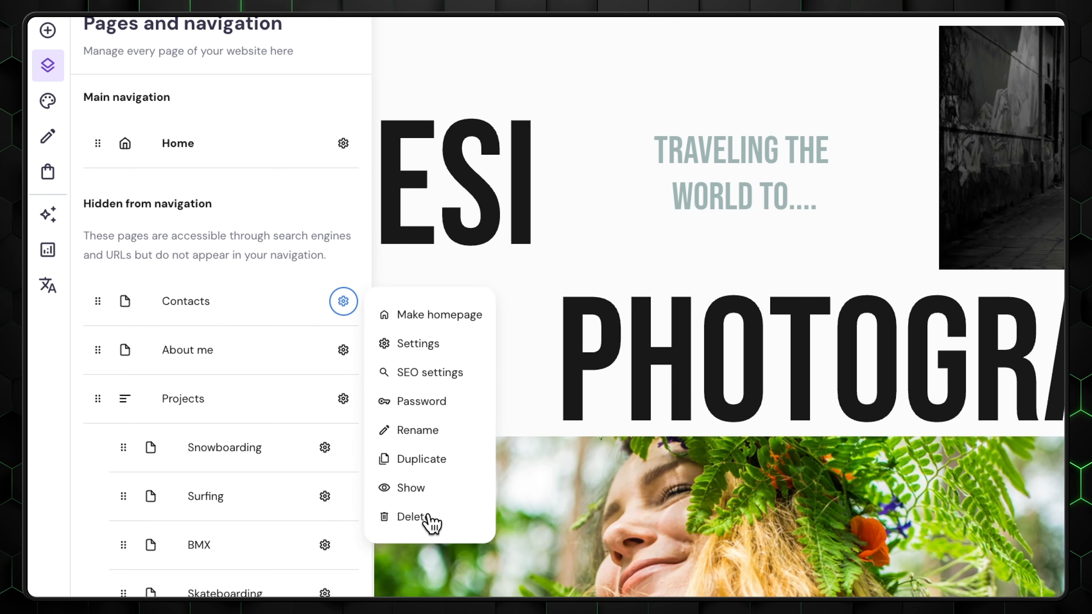
click(413, 517)
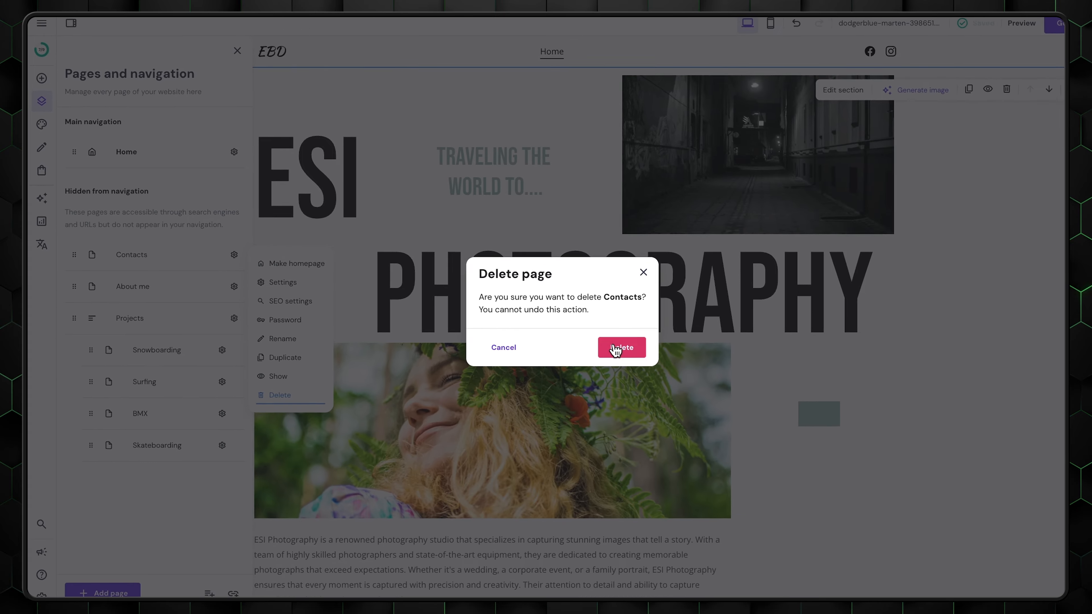
click(885, 427)
Delete the hidden About me page and the Projects dropdown from the website's pages
click(324, 294)
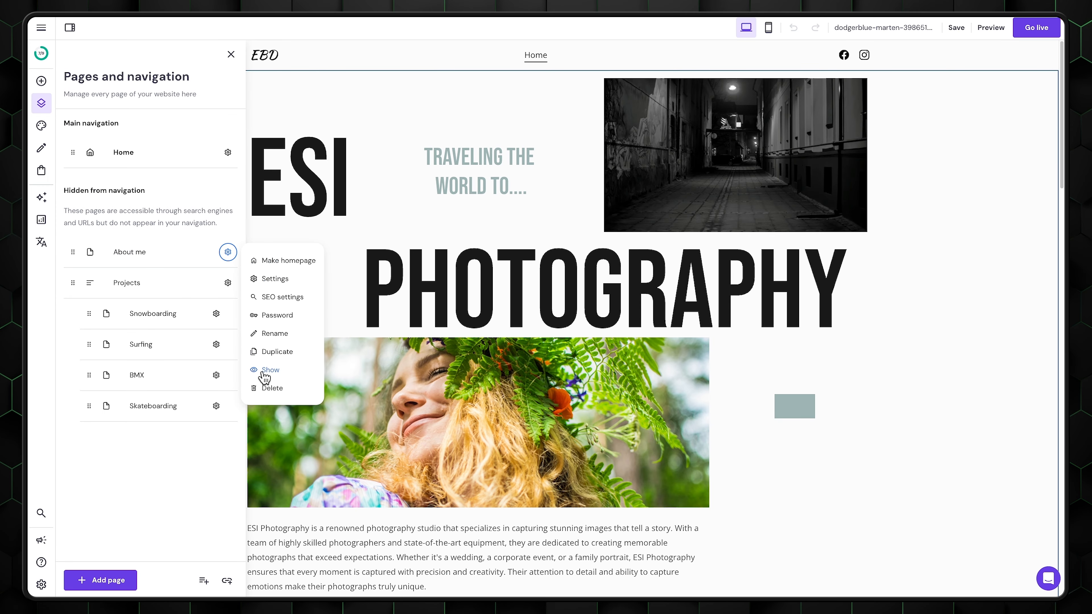
click(270, 388)
click(613, 341)
click(228, 252)
click(268, 297)
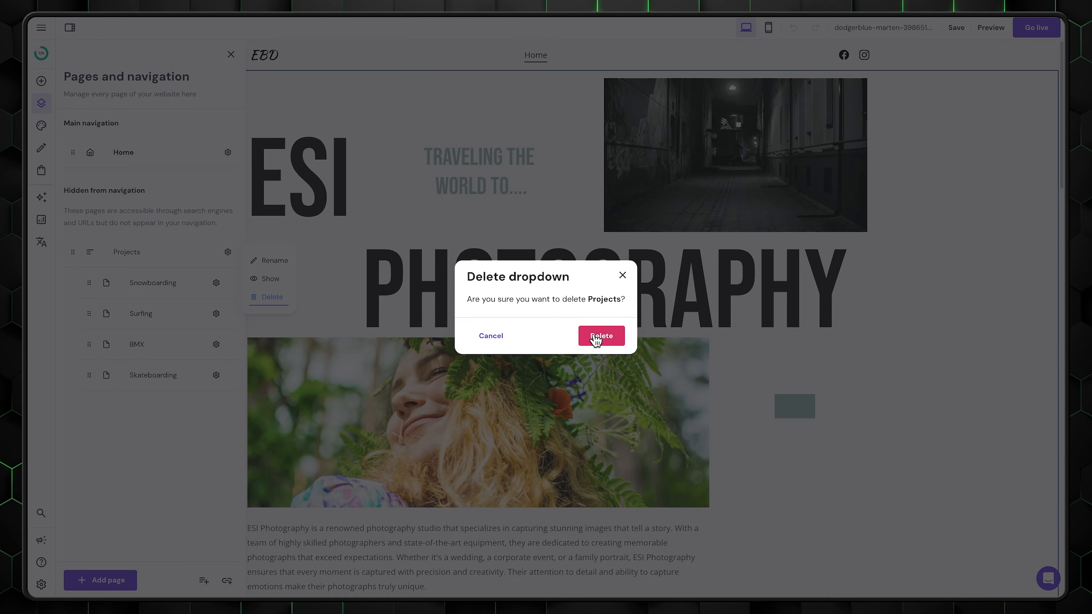
click(601, 336)
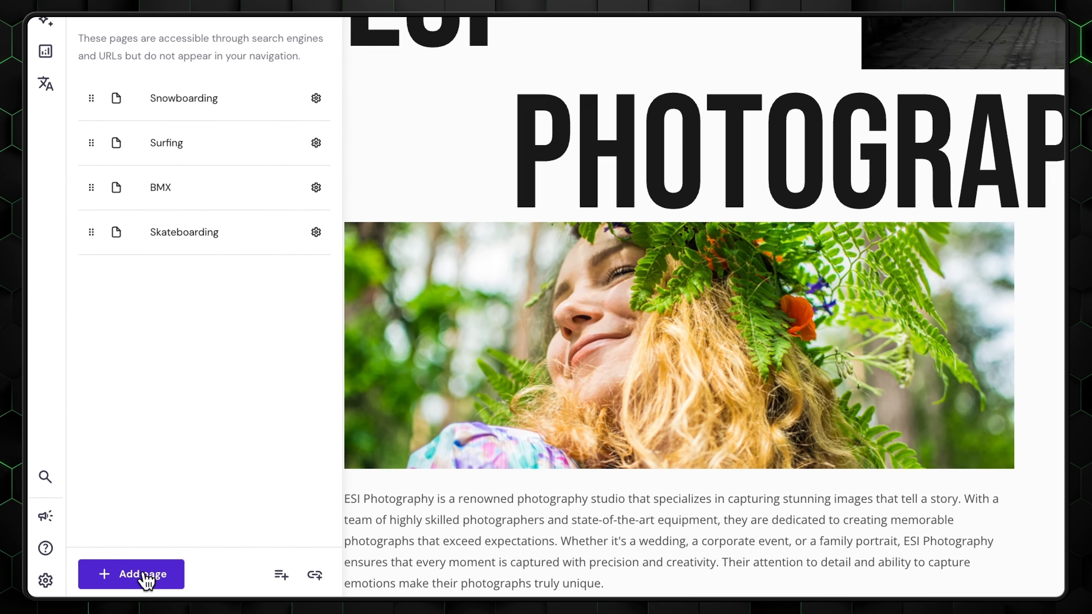
Browse the Contact, Projects and Refund policy templates available for a new page, adding none
click(146, 576)
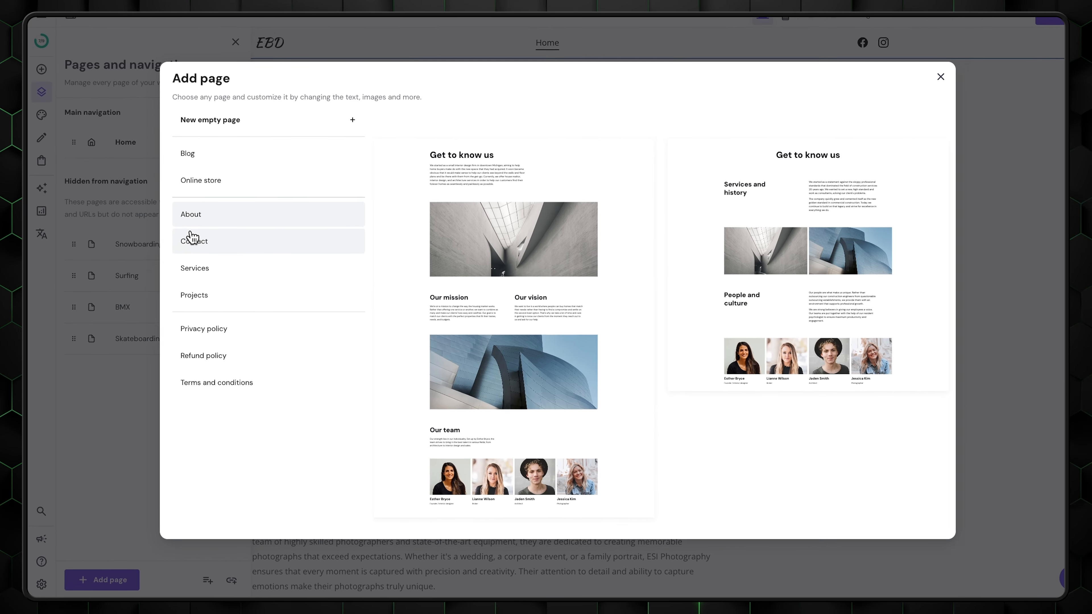
click(192, 239)
click(228, 293)
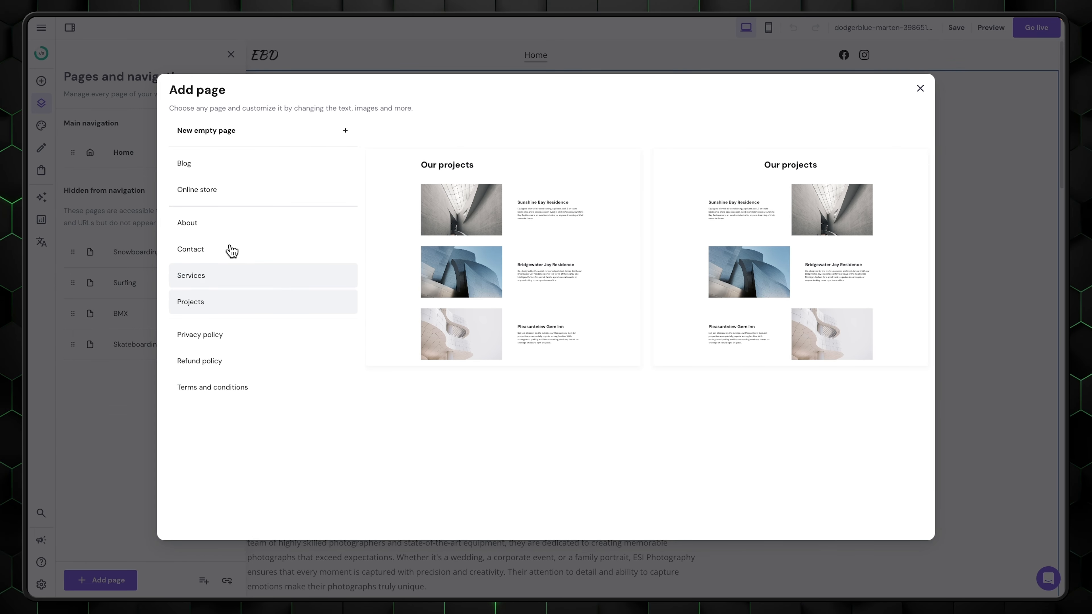
click(223, 363)
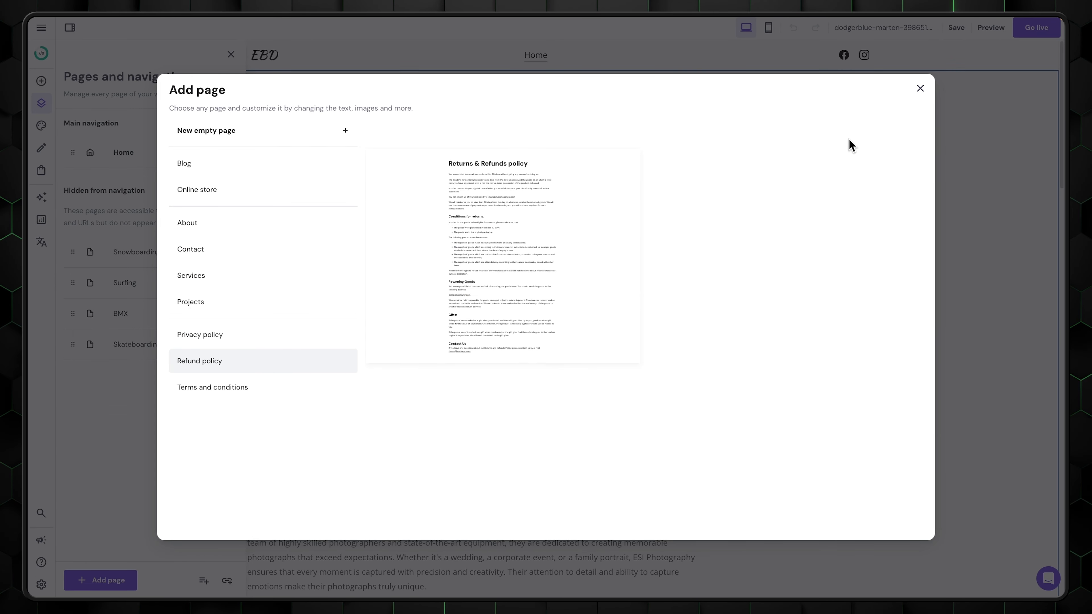
click(924, 96)
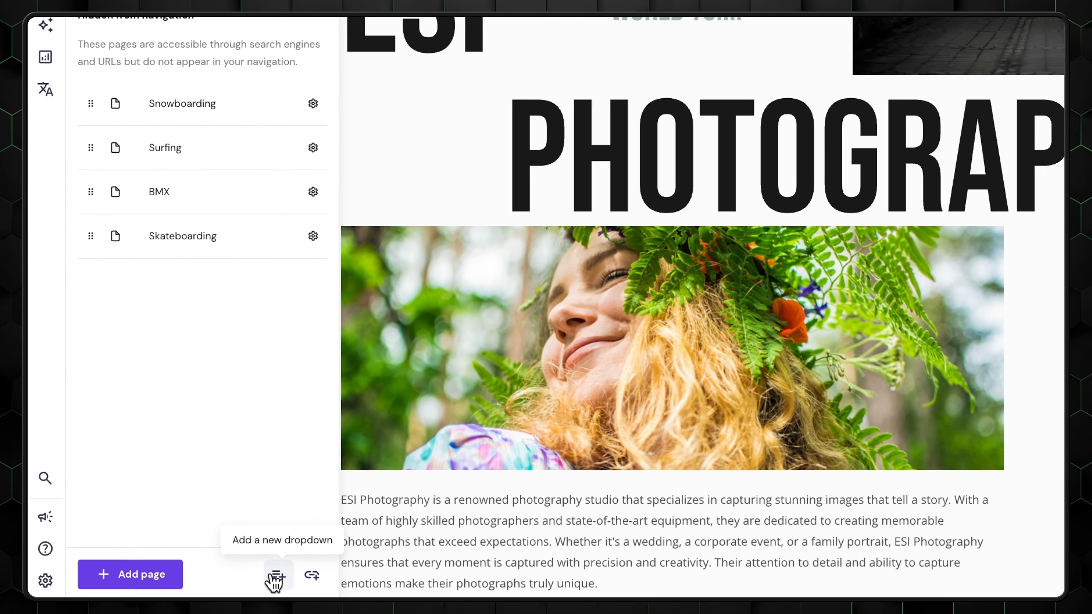
Add a new empty dropdown to the main navigation and check which link types a new navigation link offers
click(275, 576)
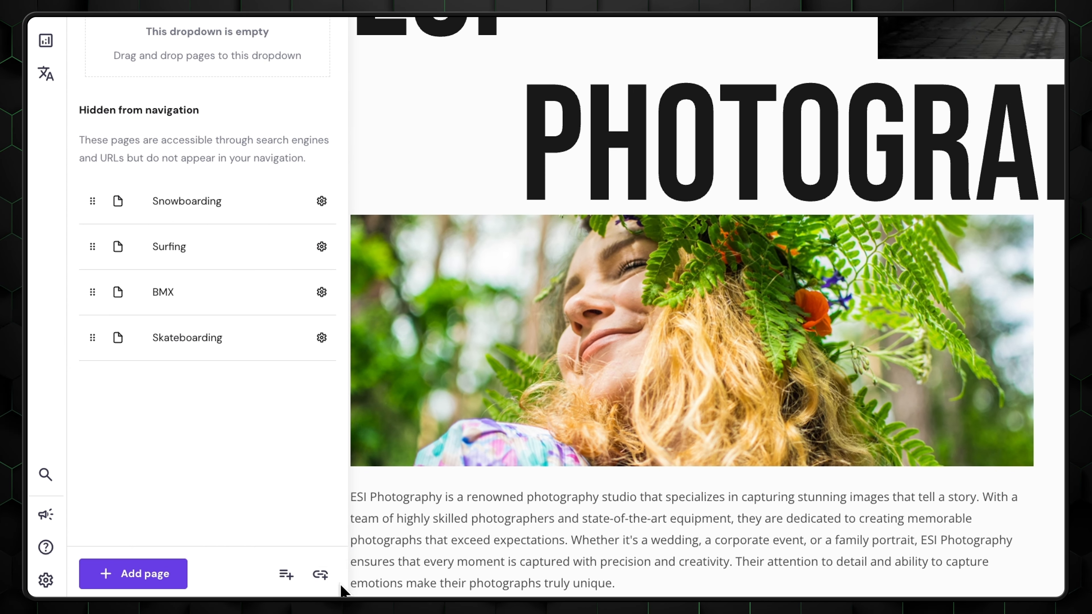
click(321, 575)
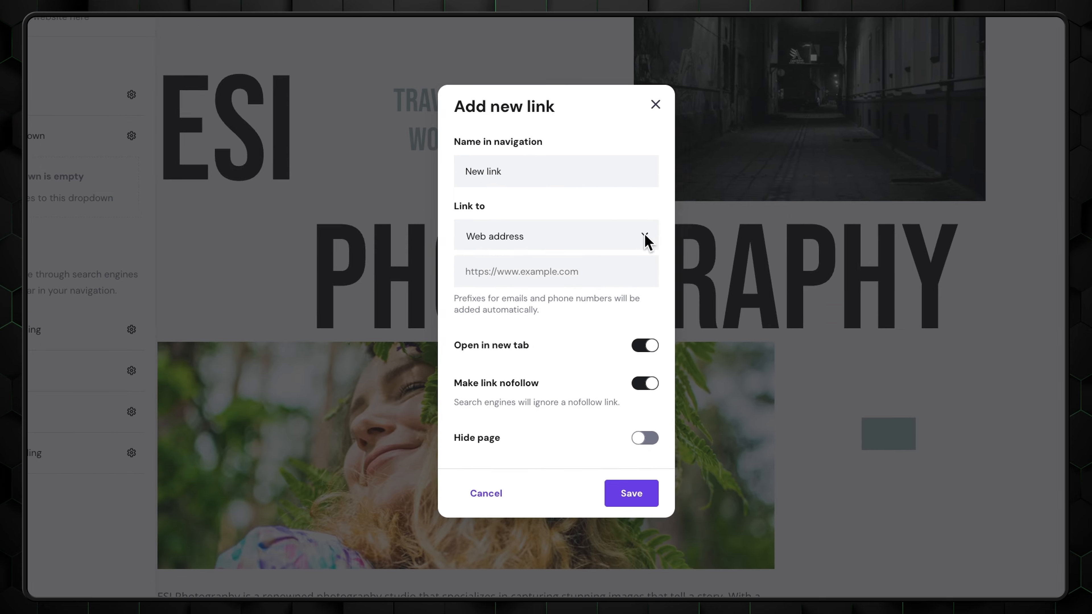
click(645, 235)
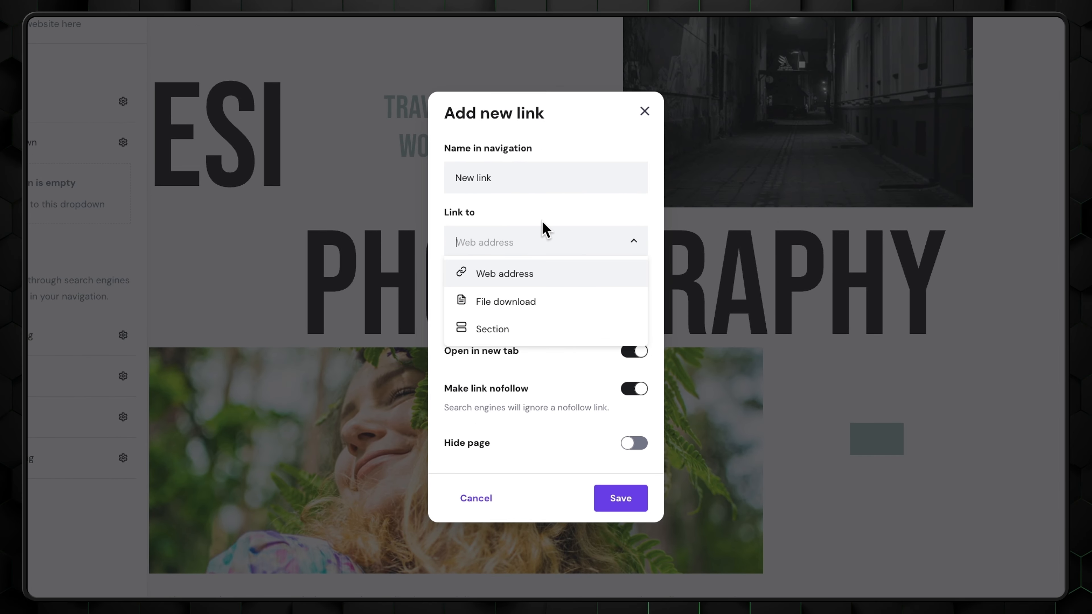
click(566, 223)
click(476, 498)
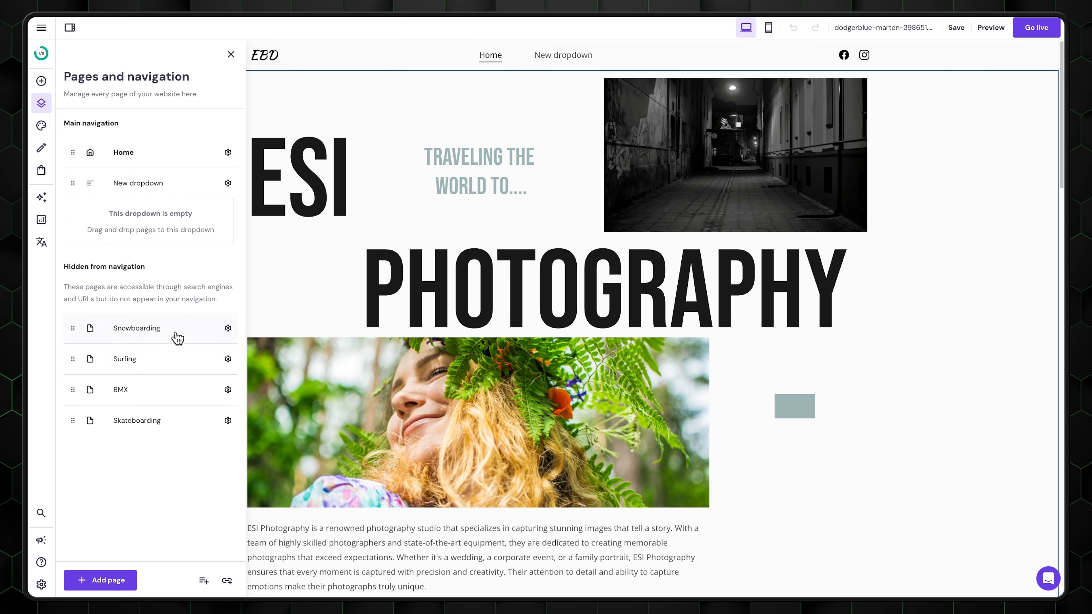
Delete the Snowboarding and Surfing pages from the pages hidden from navigation
click(228, 329)
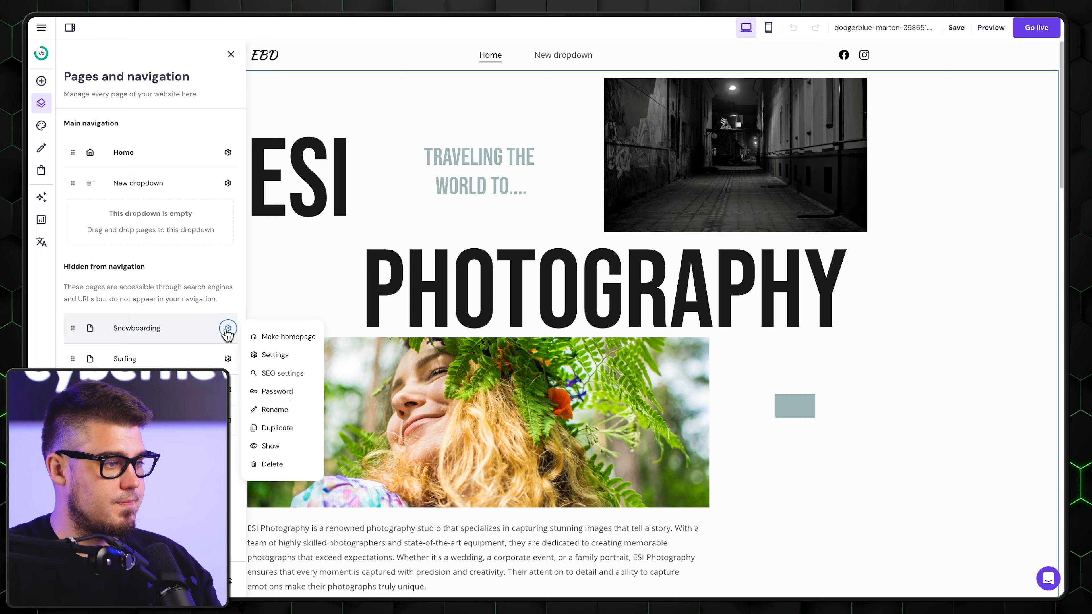
click(272, 464)
click(607, 341)
click(227, 329)
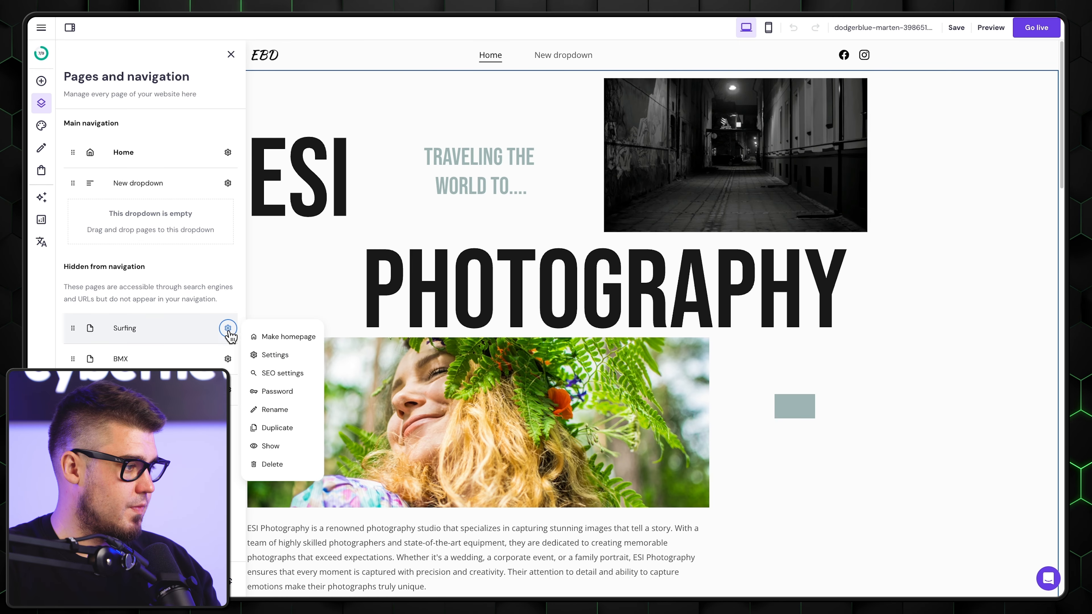
click(272, 464)
click(599, 341)
click(227, 325)
Set English as the website's starting language in the language settings
click(48, 216)
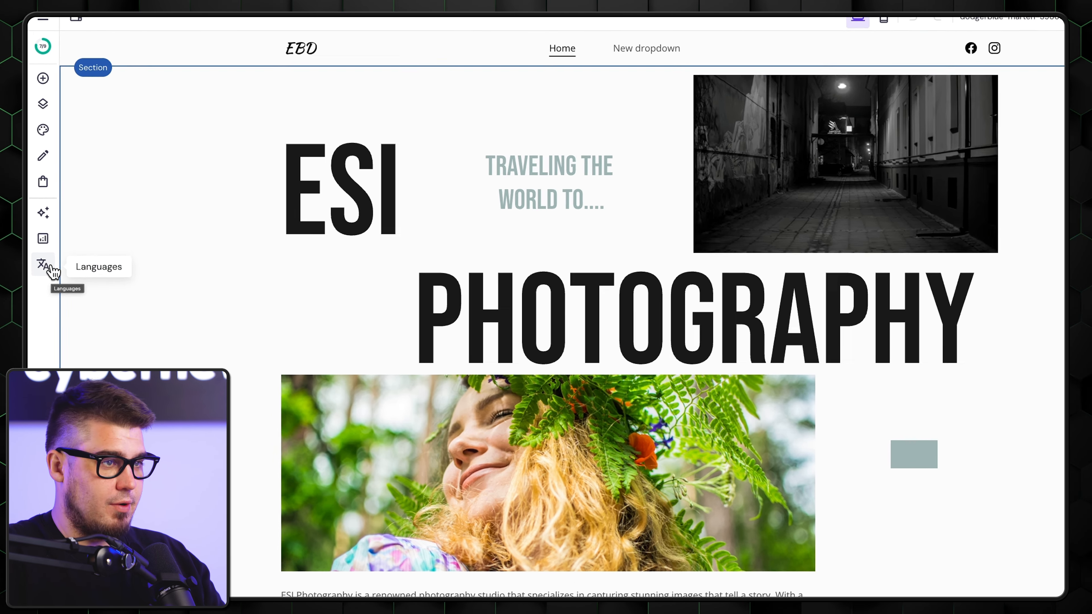
click(43, 244)
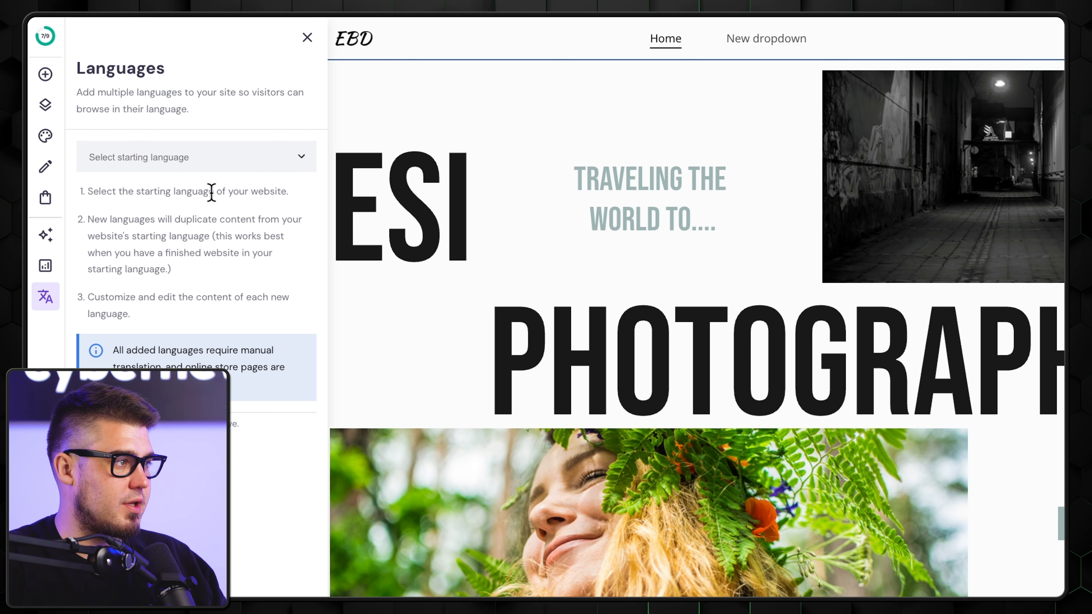
click(302, 164)
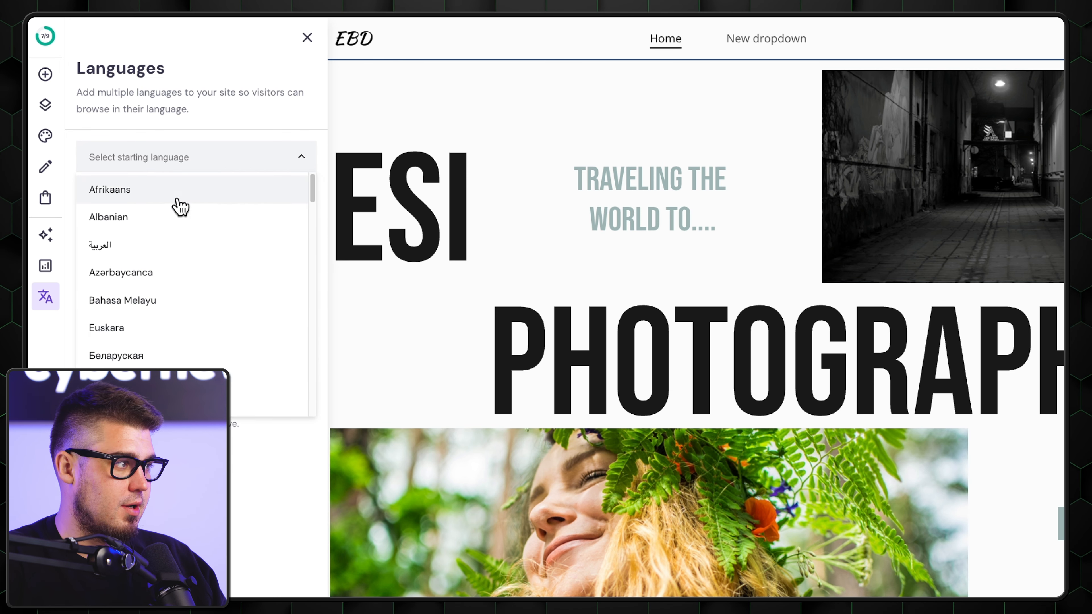
text(eng)
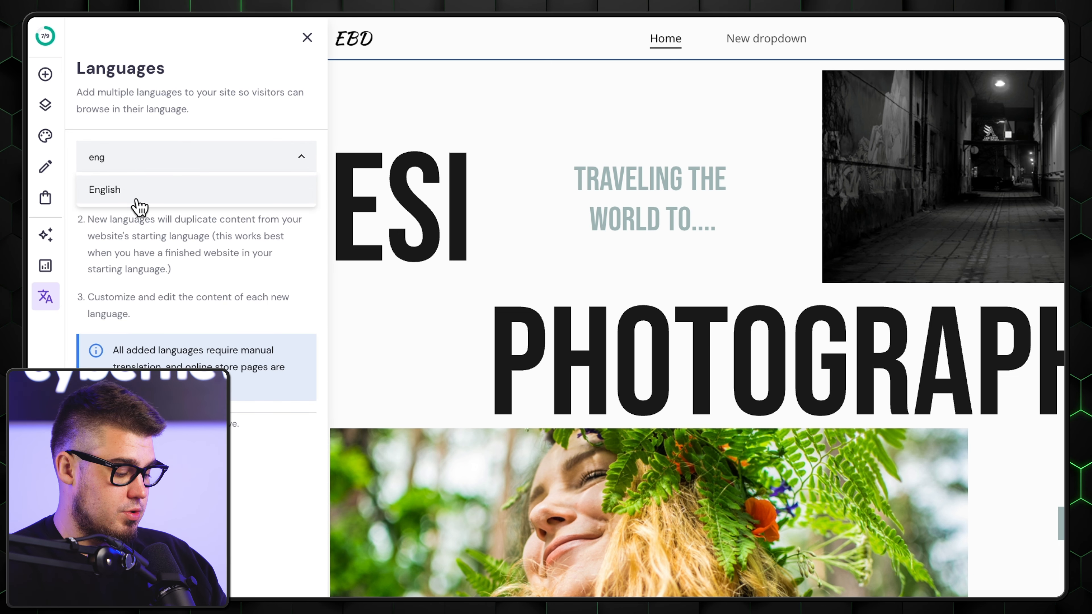
click(142, 200)
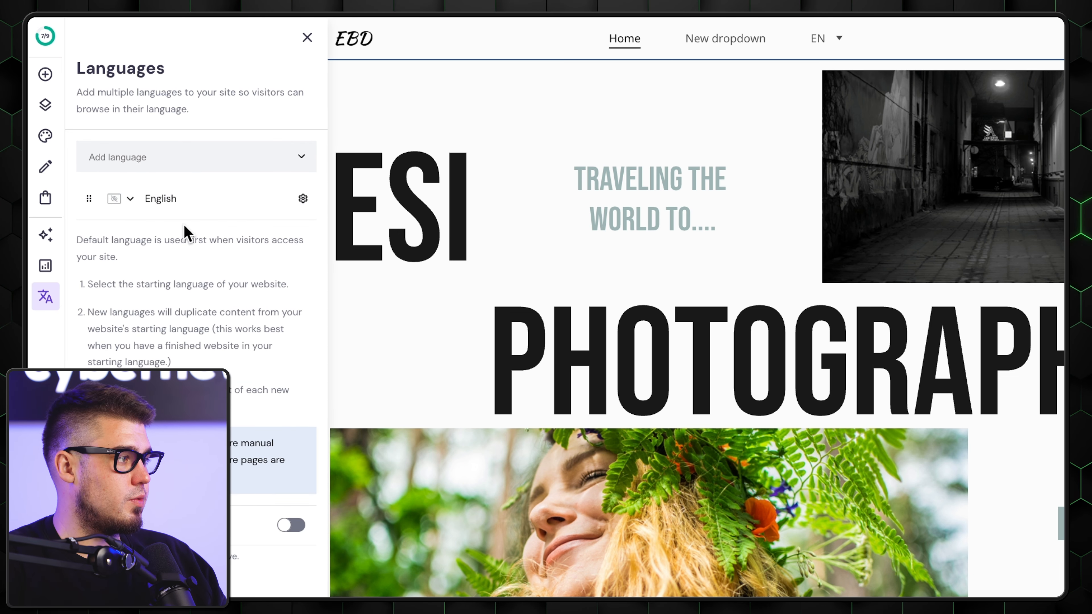
Add Español as a second language that duplicates the website's existing content
click(301, 165)
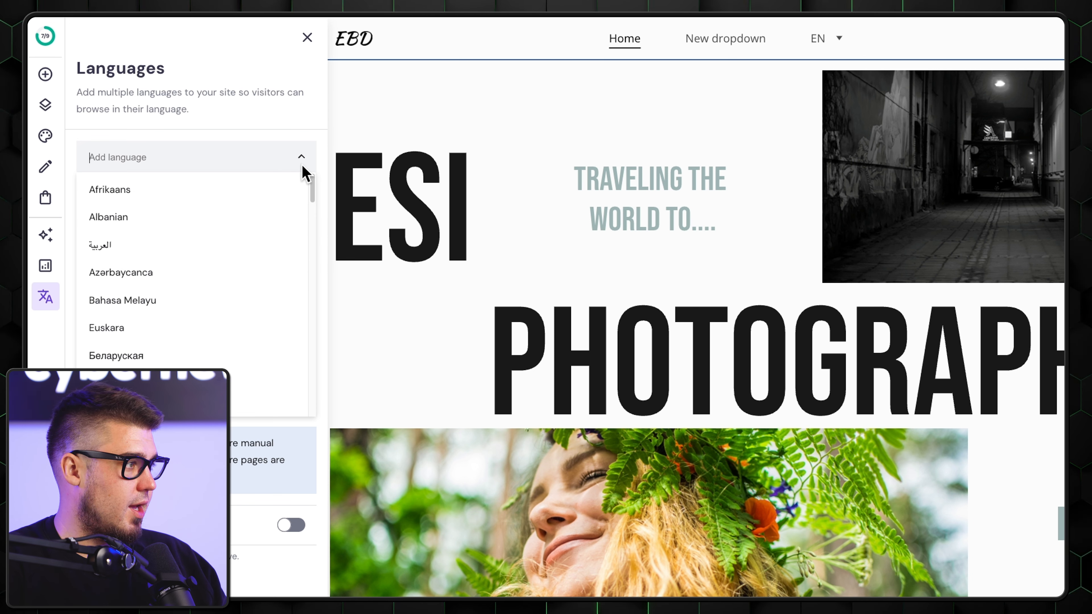
scroll(268, 254, down, 6)
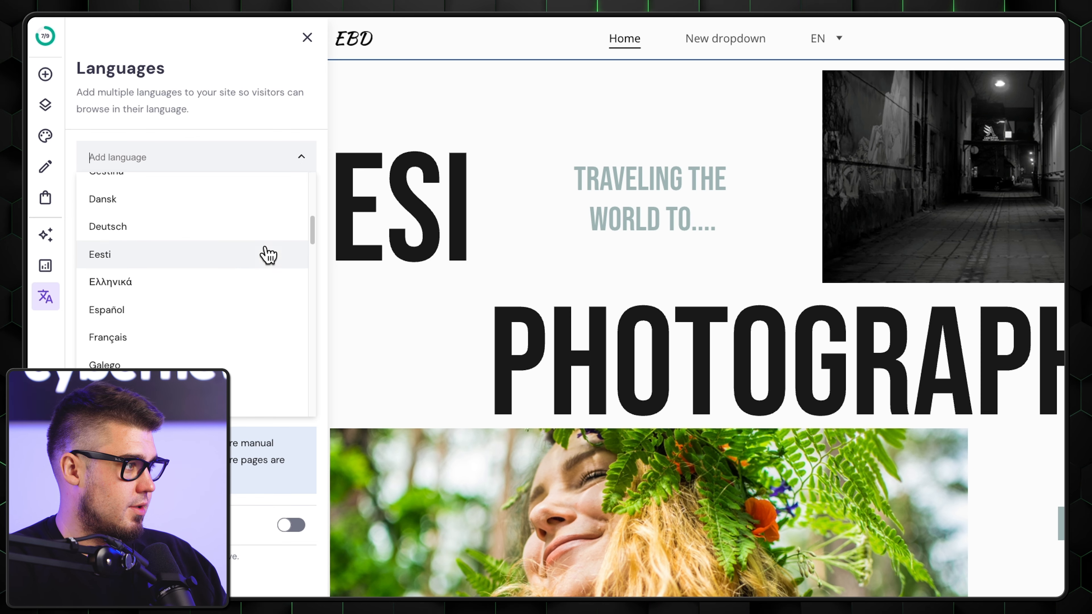
click(170, 311)
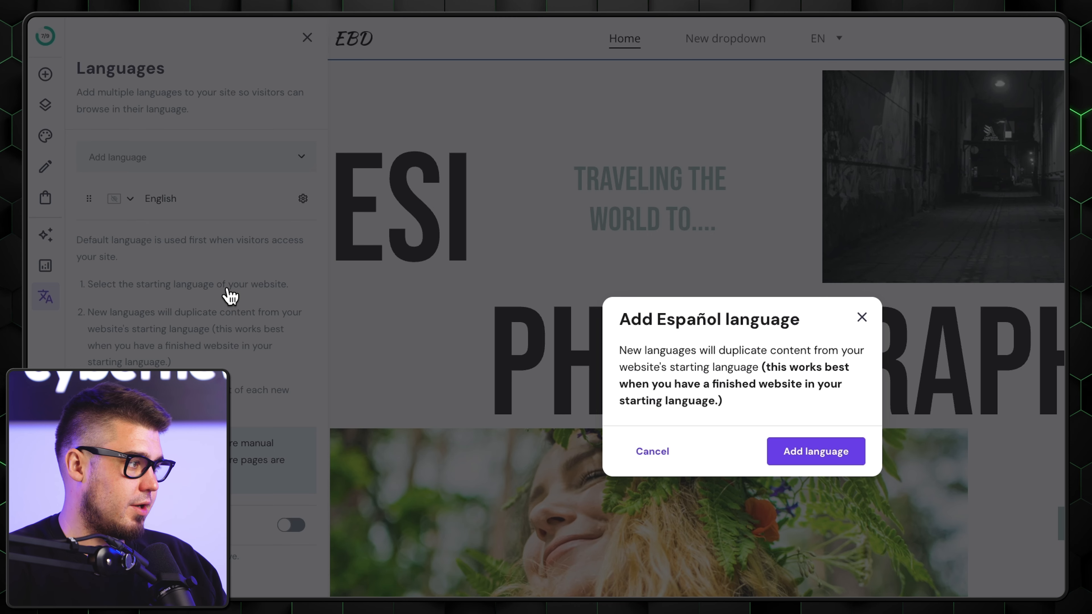
click(814, 457)
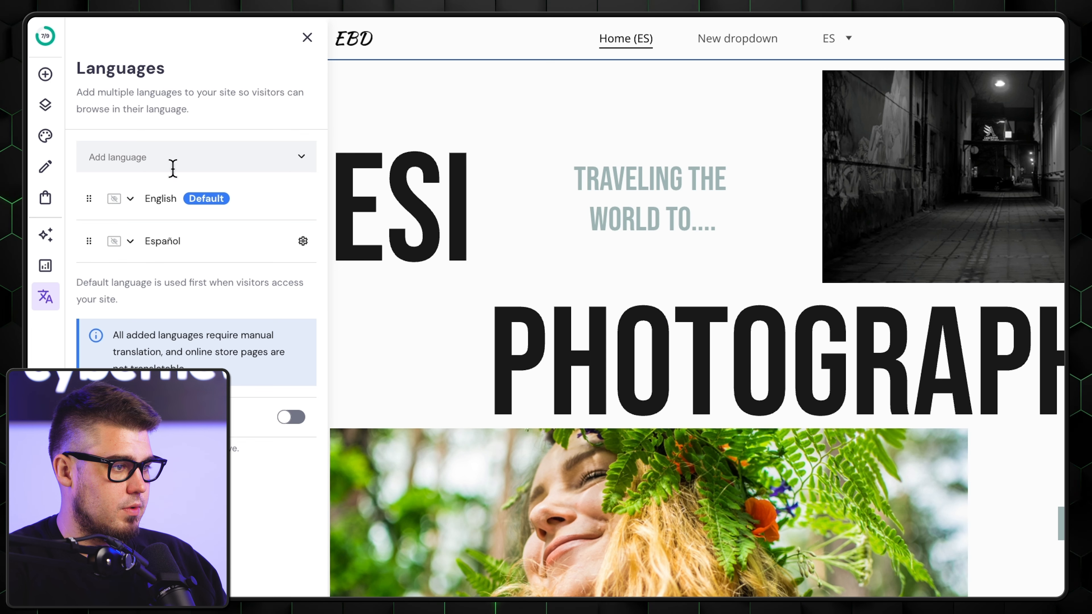
Alternate between the English and Español versions of the home page to compare them
click(189, 201)
click(172, 246)
click(183, 200)
click(175, 245)
click(215, 211)
click(195, 242)
click(195, 213)
click(140, 251)
Assign the United States flag to English and the Argentina flag to Español
click(112, 201)
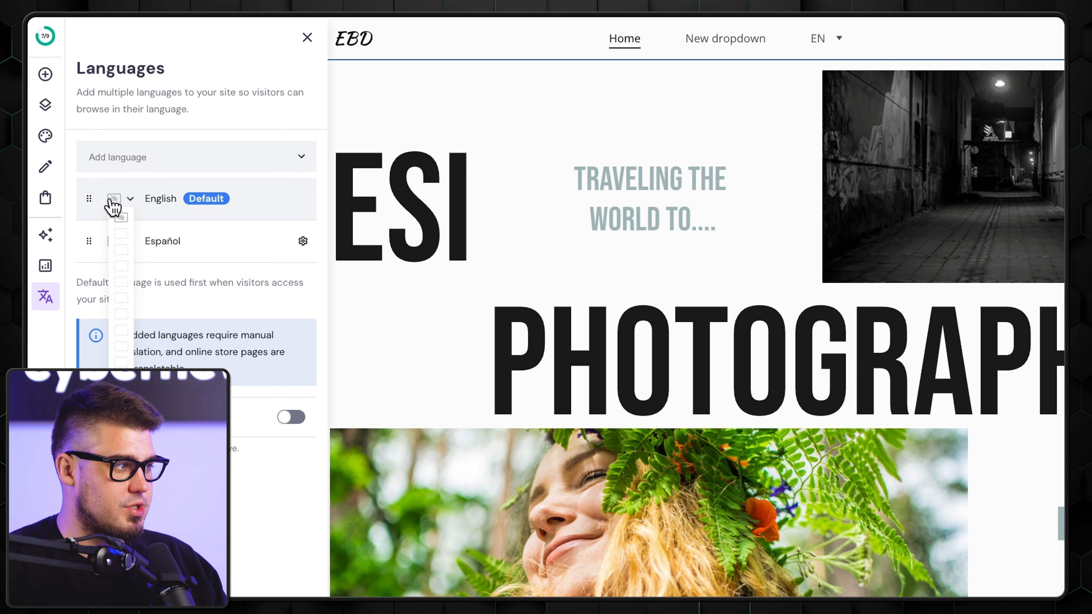
click(121, 234)
click(114, 245)
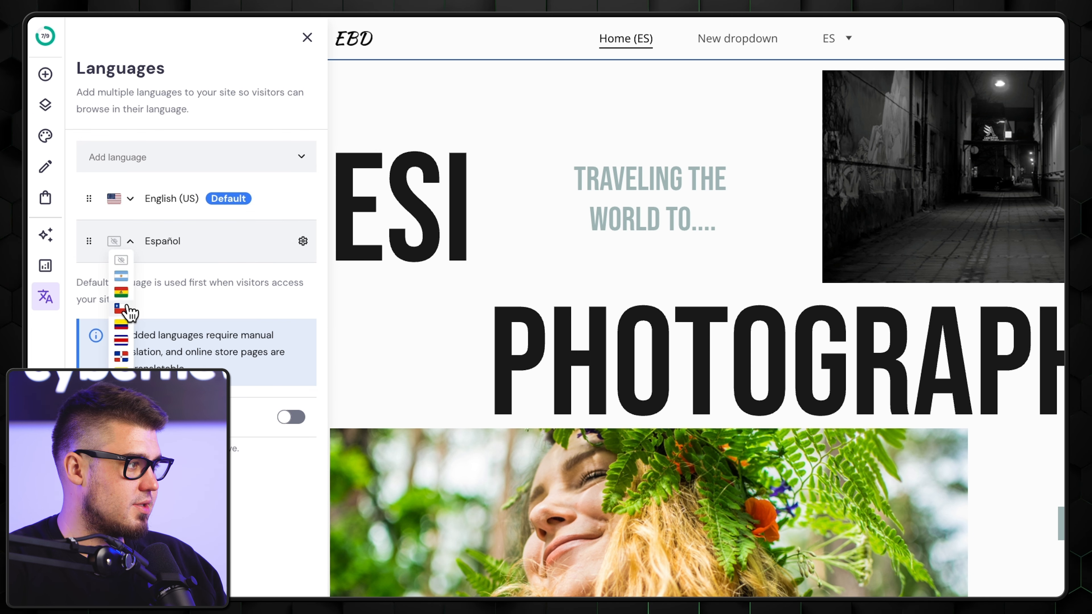
click(122, 277)
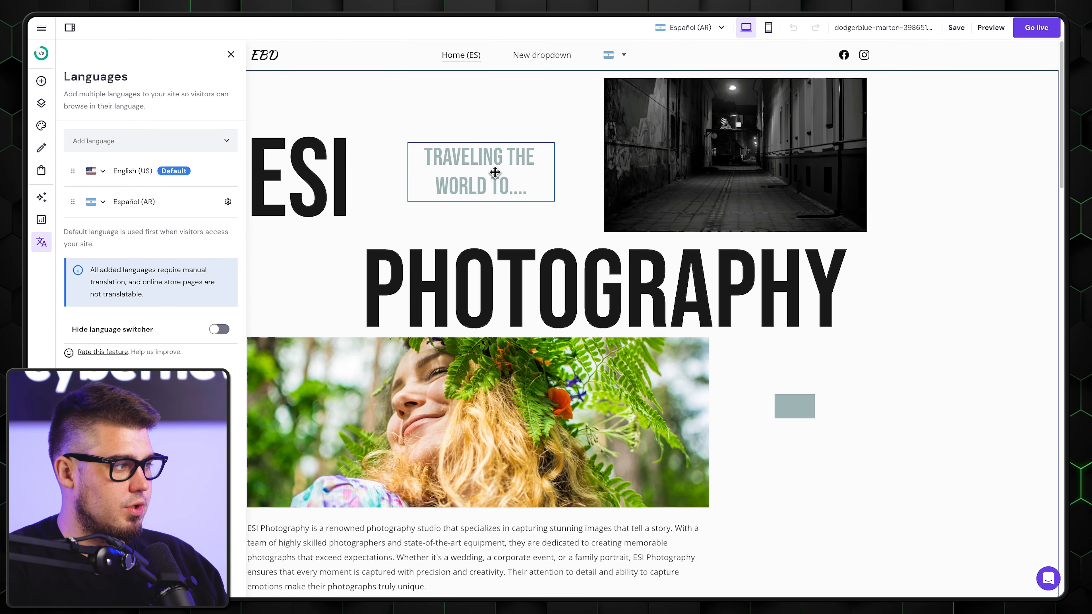
Replace the "Traveling the world to...." heading on the Español home page with "TRANSLATION!"
click(494, 173)
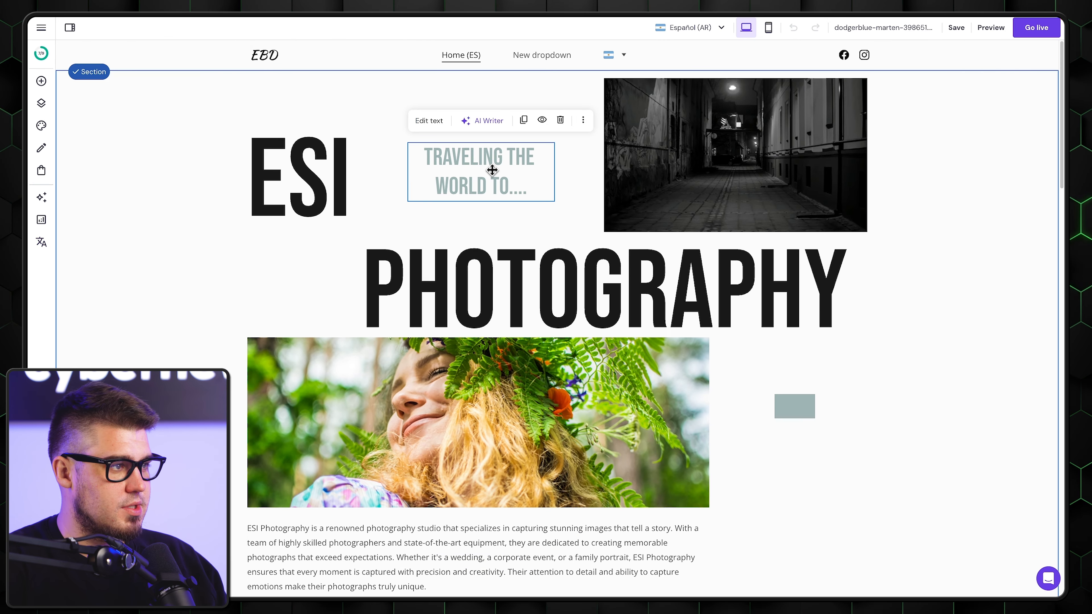
double_click(492, 168)
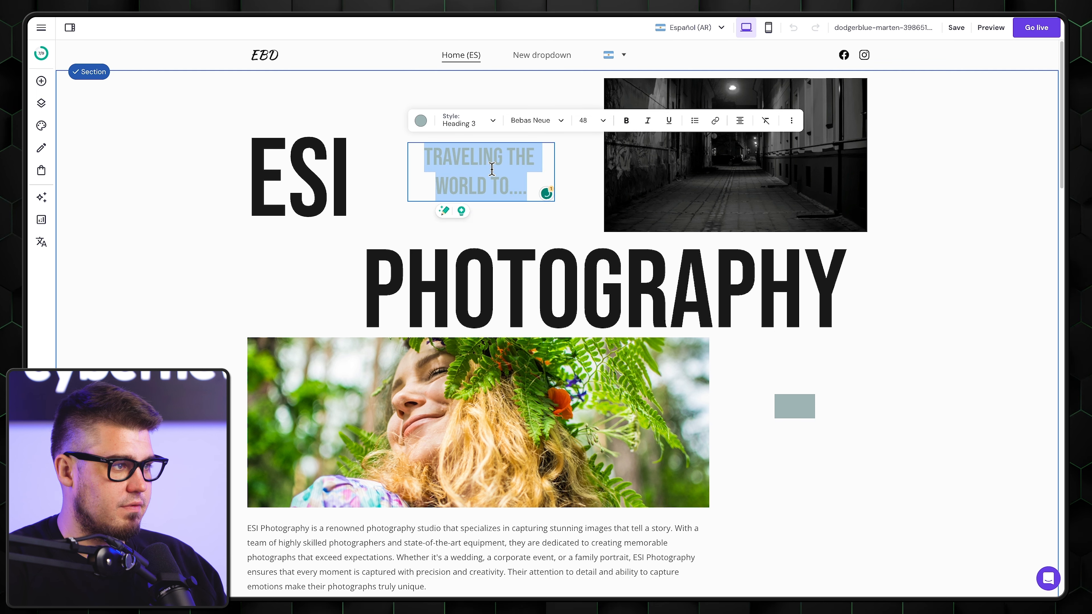
text(TRANSLATION)
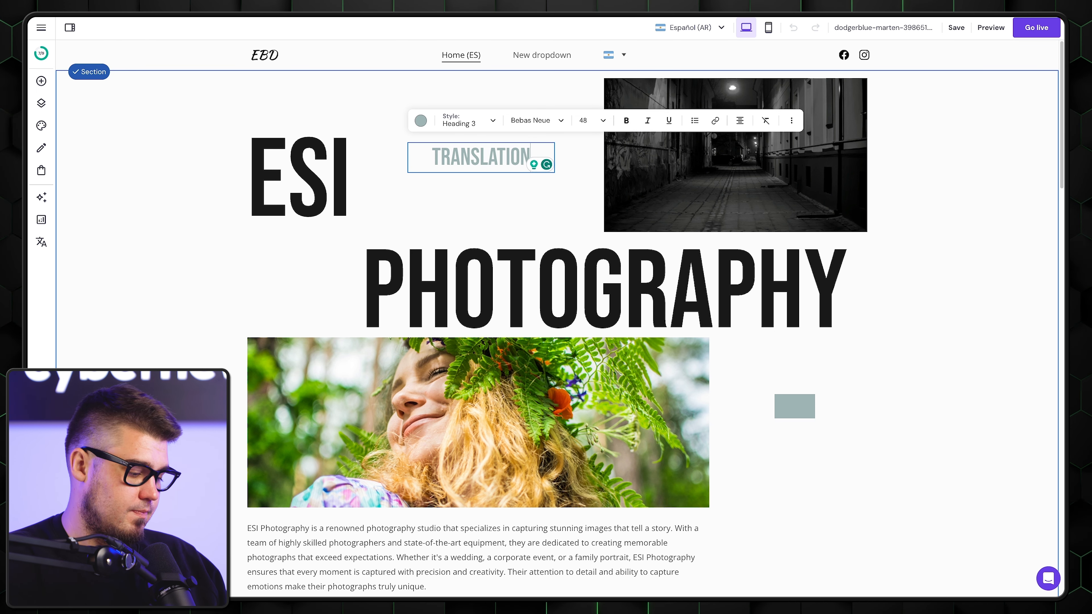
text(!)
click(415, 234)
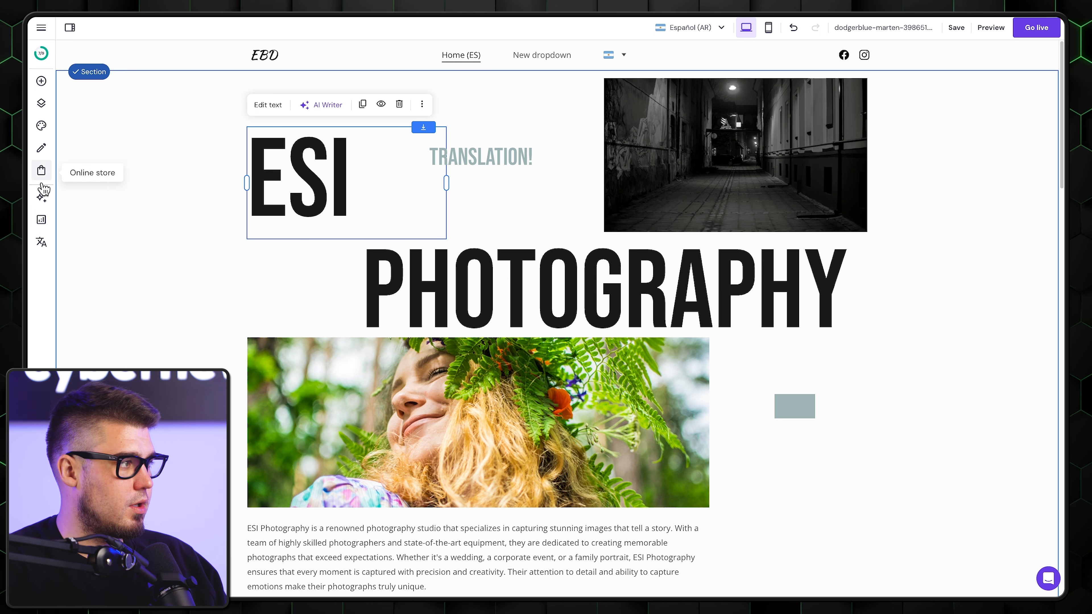
Compare the heading in the English and Español versions and look through the Español page down to its footer
click(41, 243)
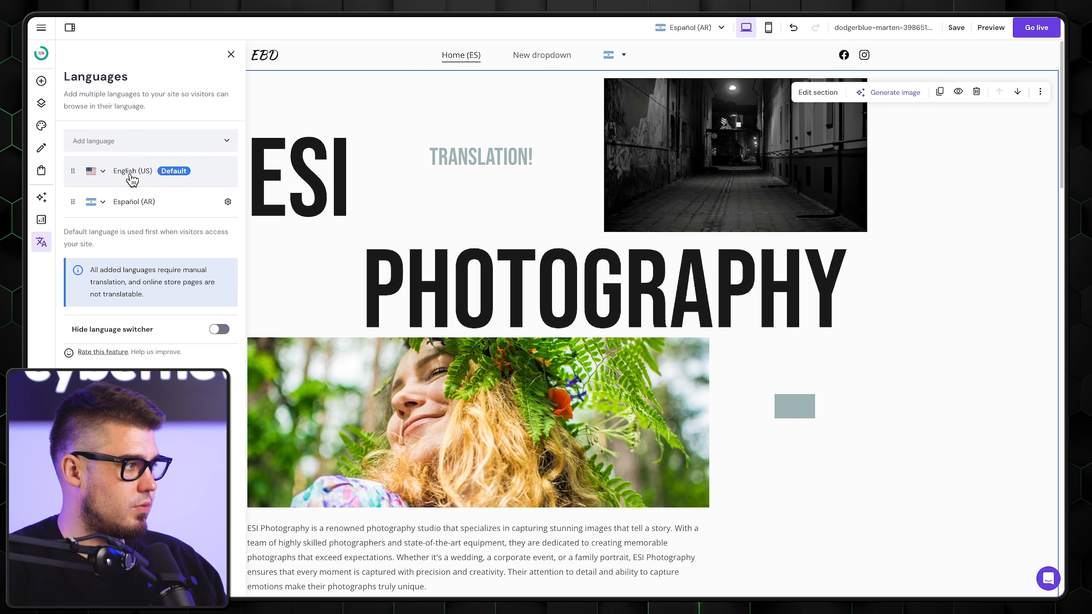
click(131, 175)
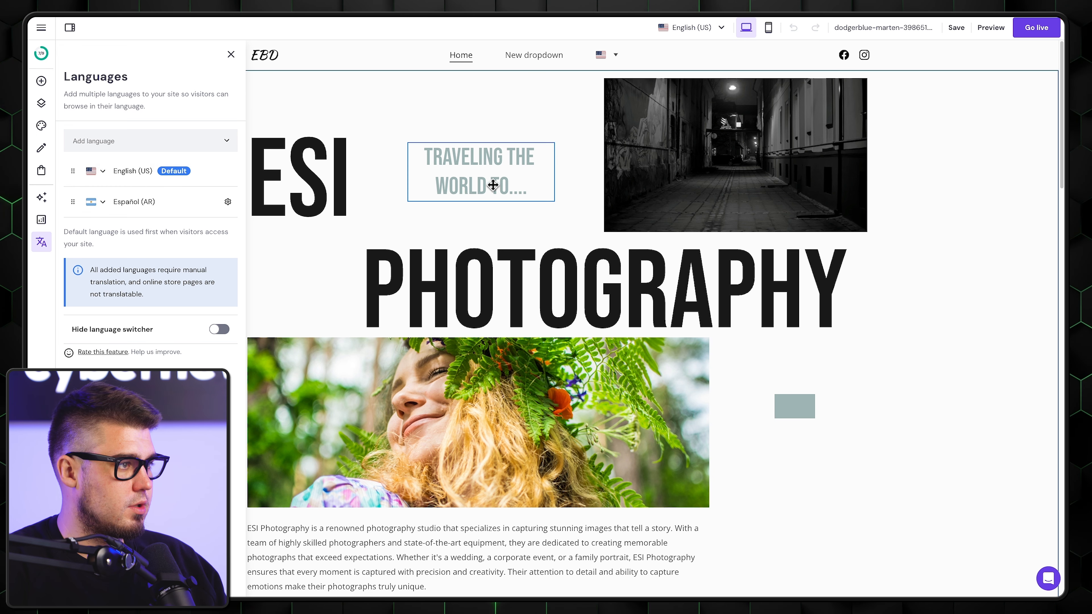
click(137, 202)
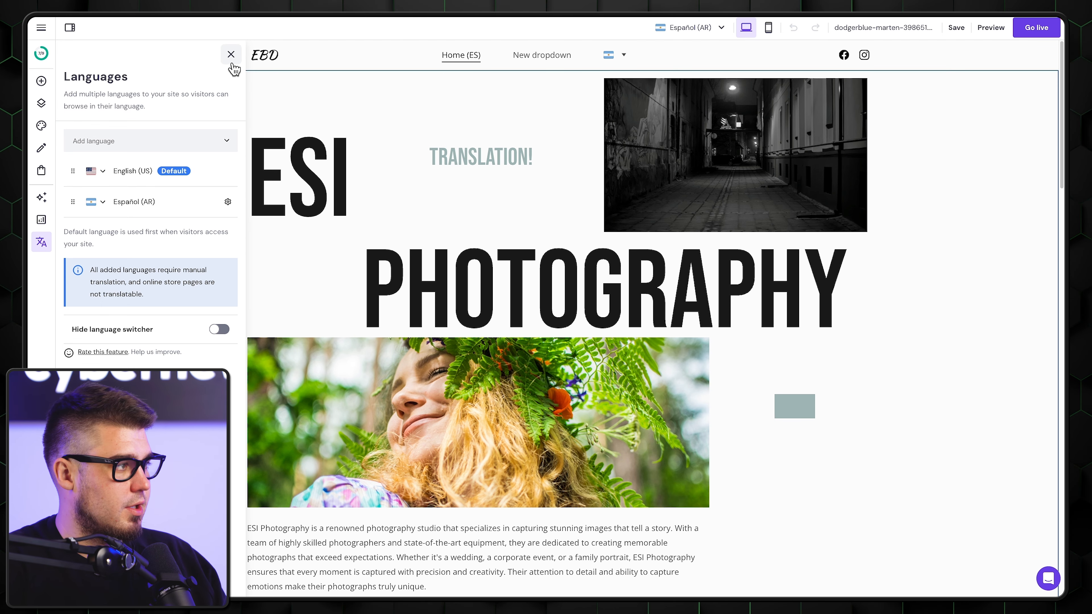
scroll(626, 337, down, 5)
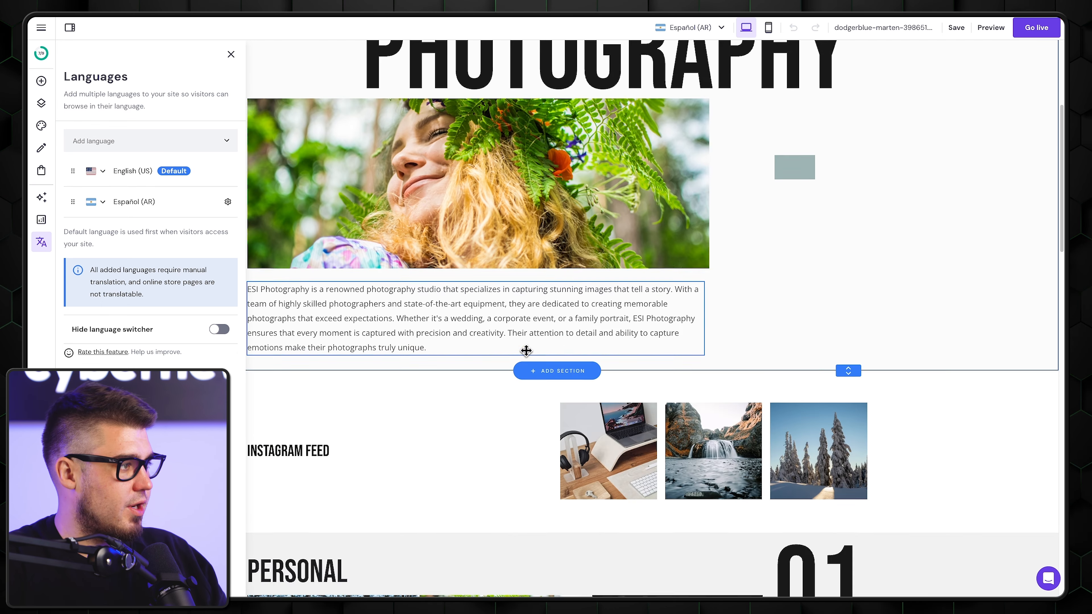
scroll(627, 337, down, 20)
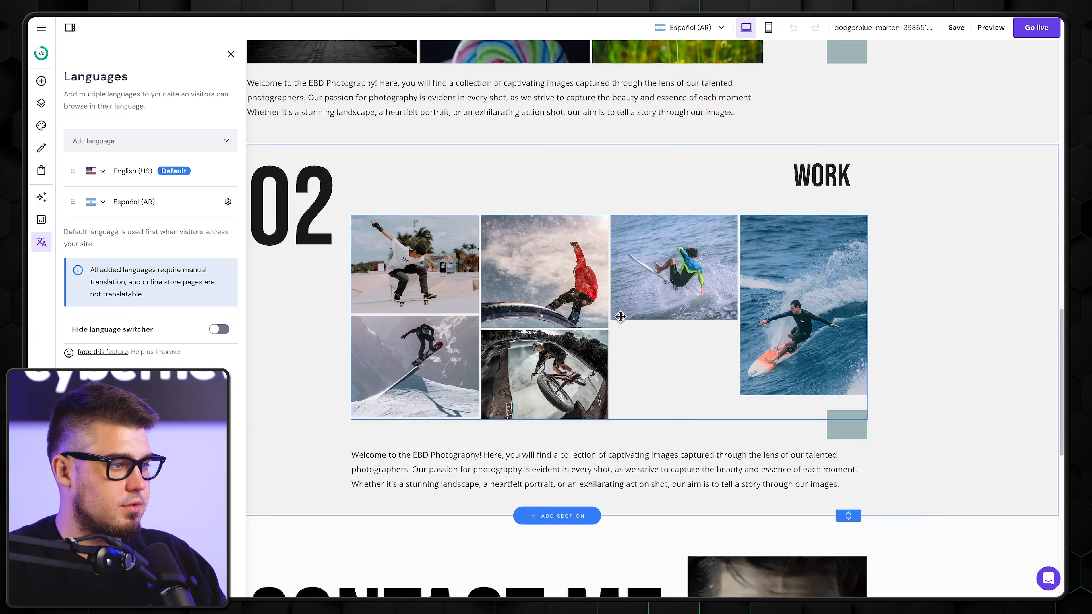
scroll(658, 275, down, 1)
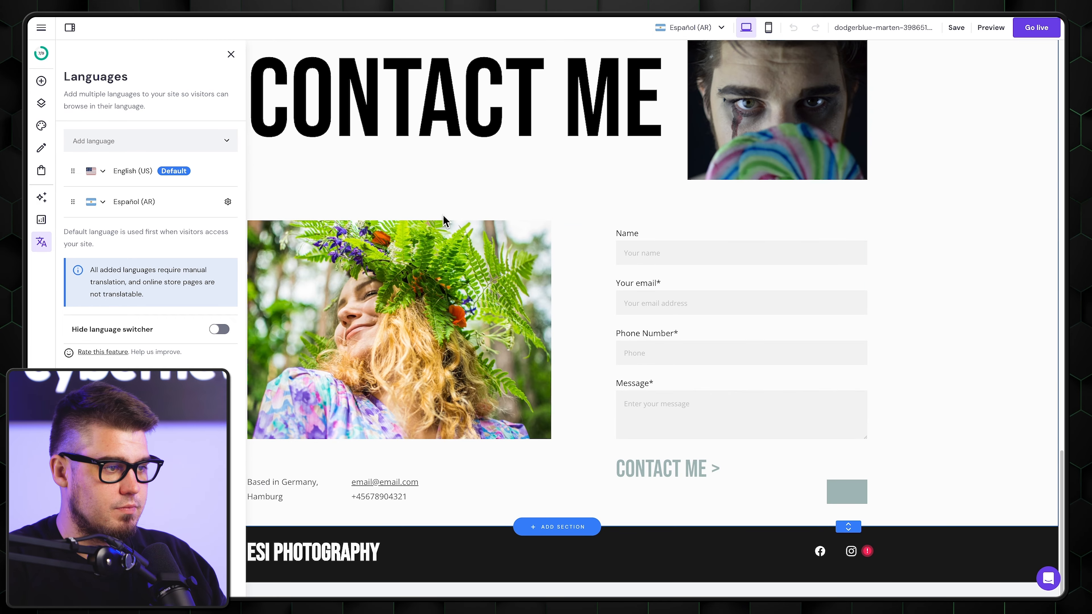
click(227, 56)
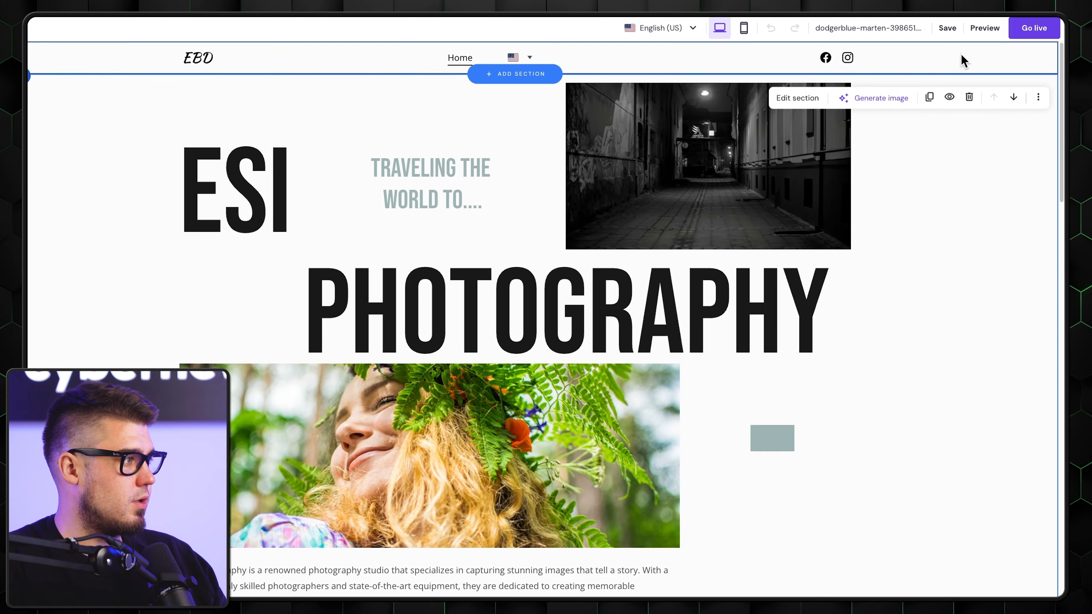
Save the website and check the option for connecting its own domain
mouse_move(955, 33)
click(886, 43)
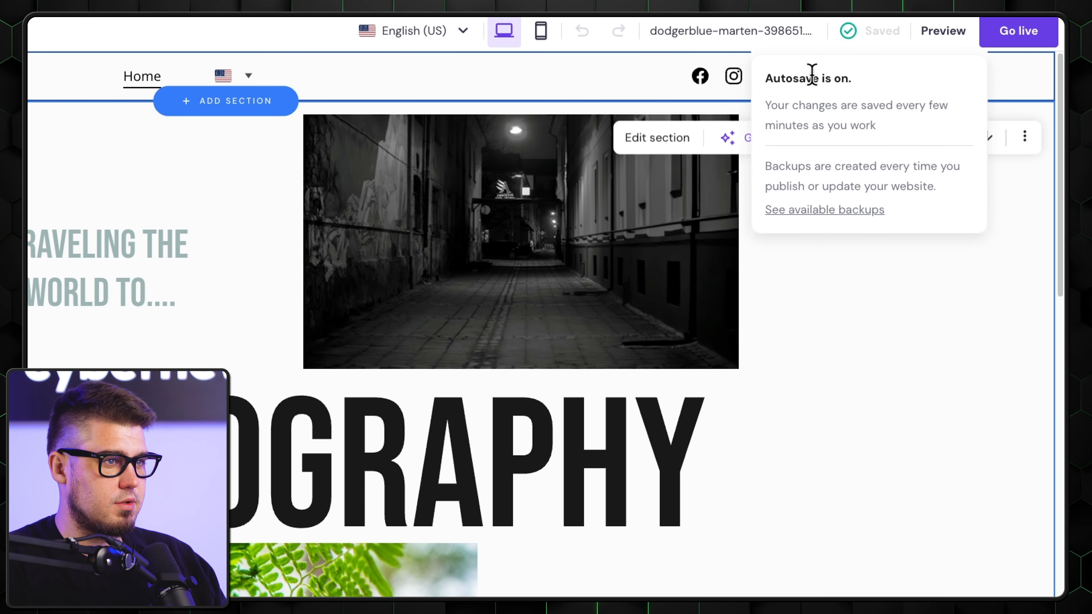
mouse_move(785, 39)
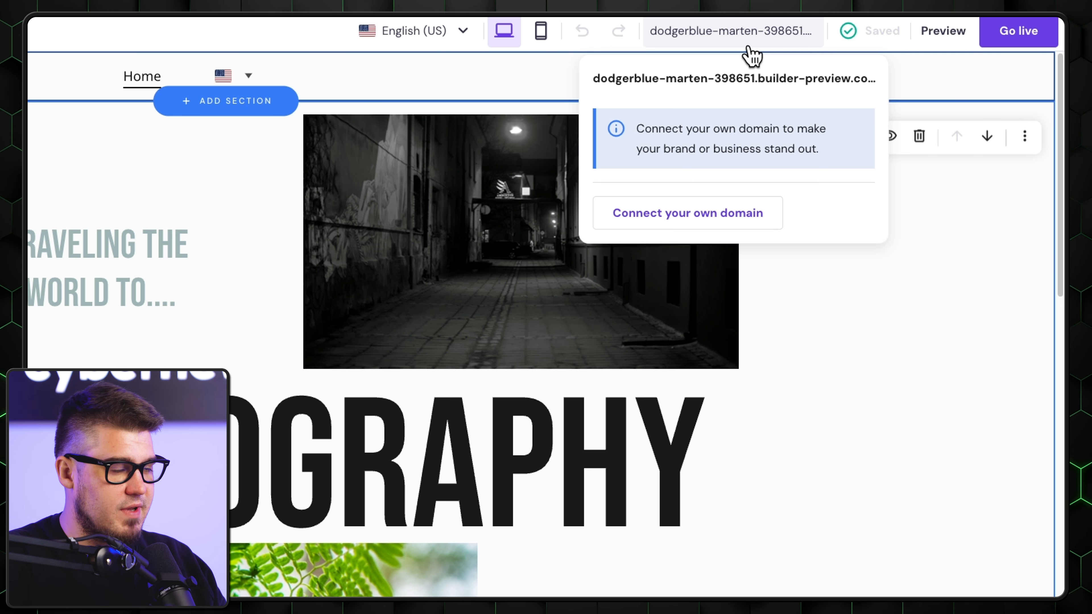
click(690, 214)
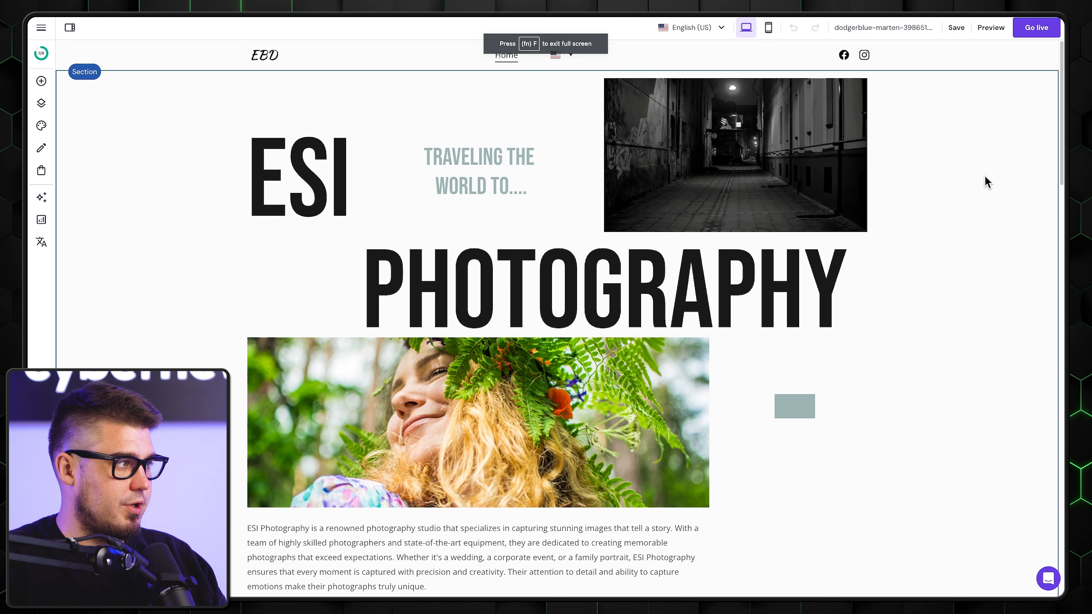
click(886, 28)
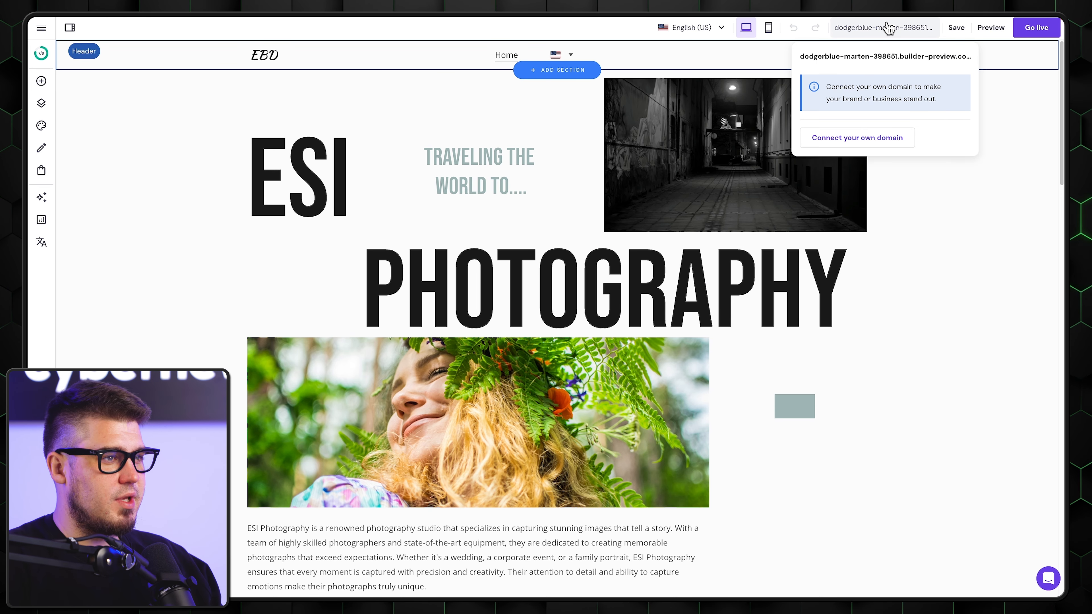
Publish the website without editing the mobile layout and open the live site
click(1042, 36)
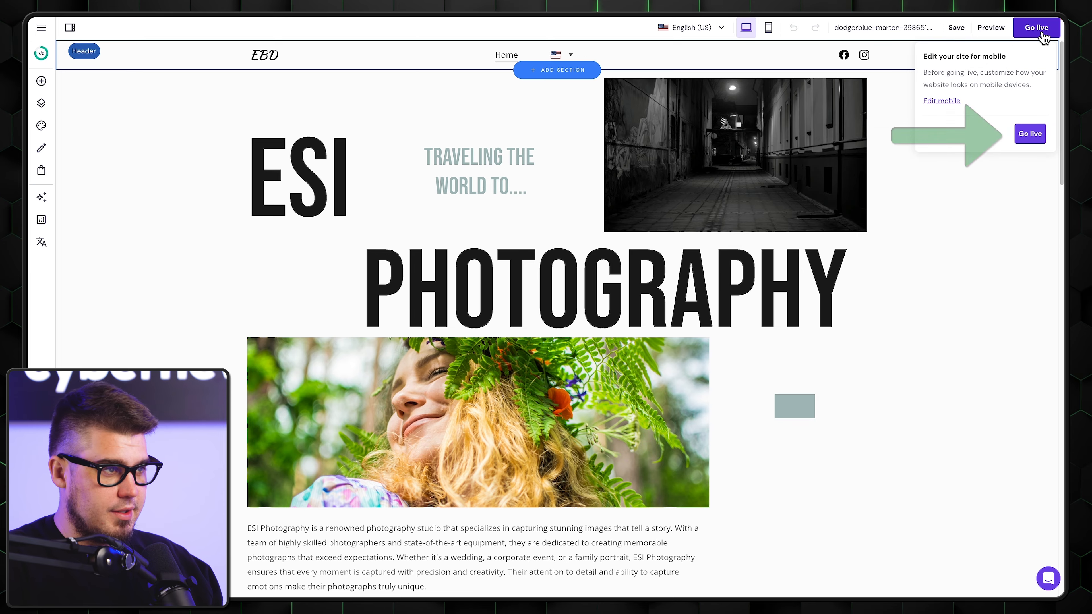
click(965, 134)
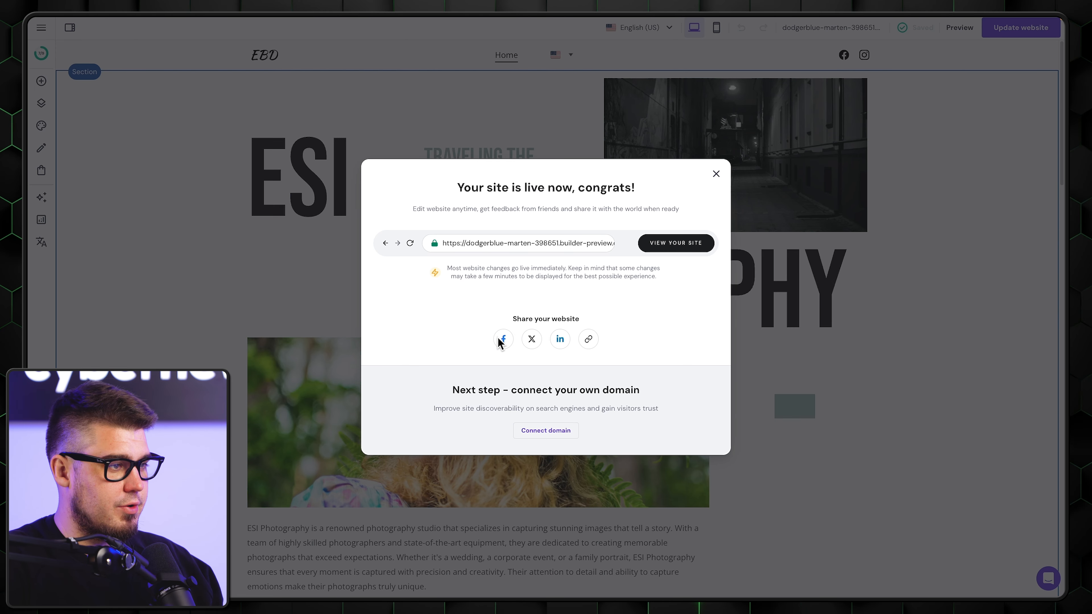
click(709, 248)
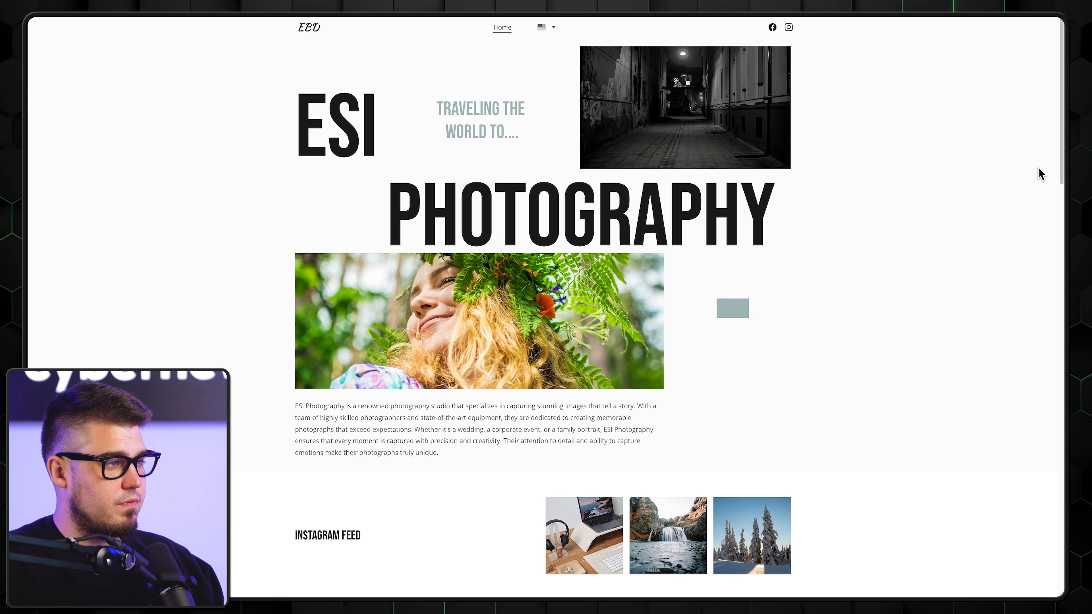
Enlarge the published page and review it from the hero section to the contact form and footer
key(super+plus)
key(super+plus)
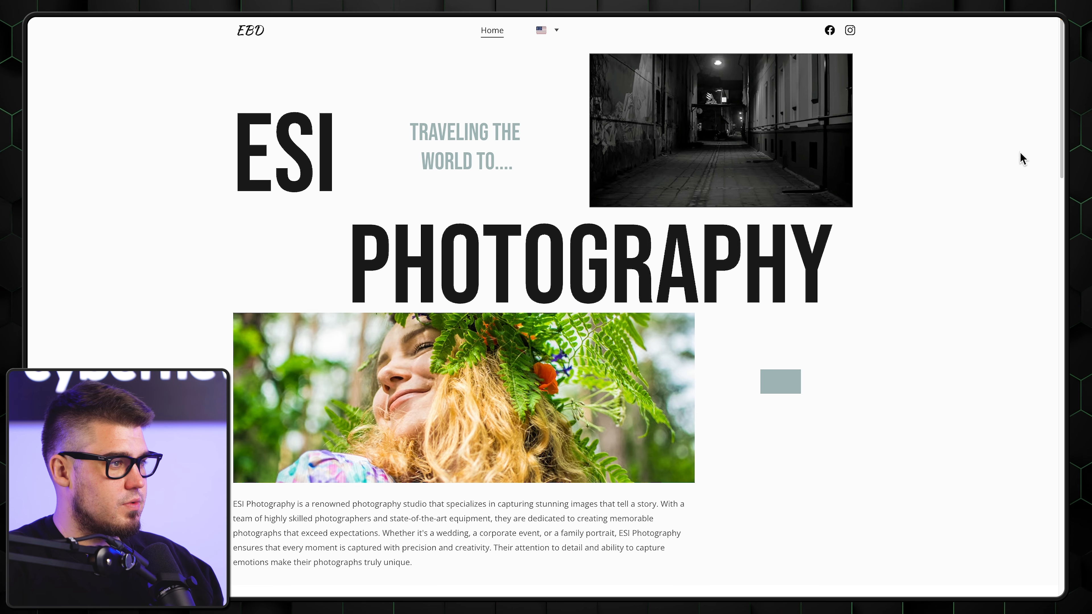
scroll(972, 188, down, 4)
scroll(975, 189, down, 20)
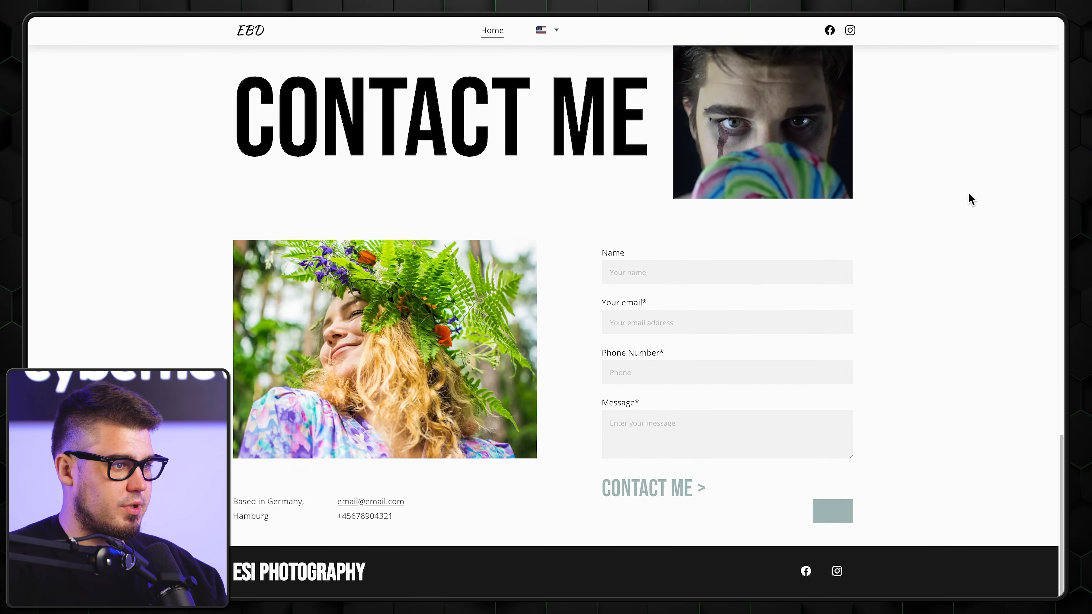
scroll(967, 200, up, 8)
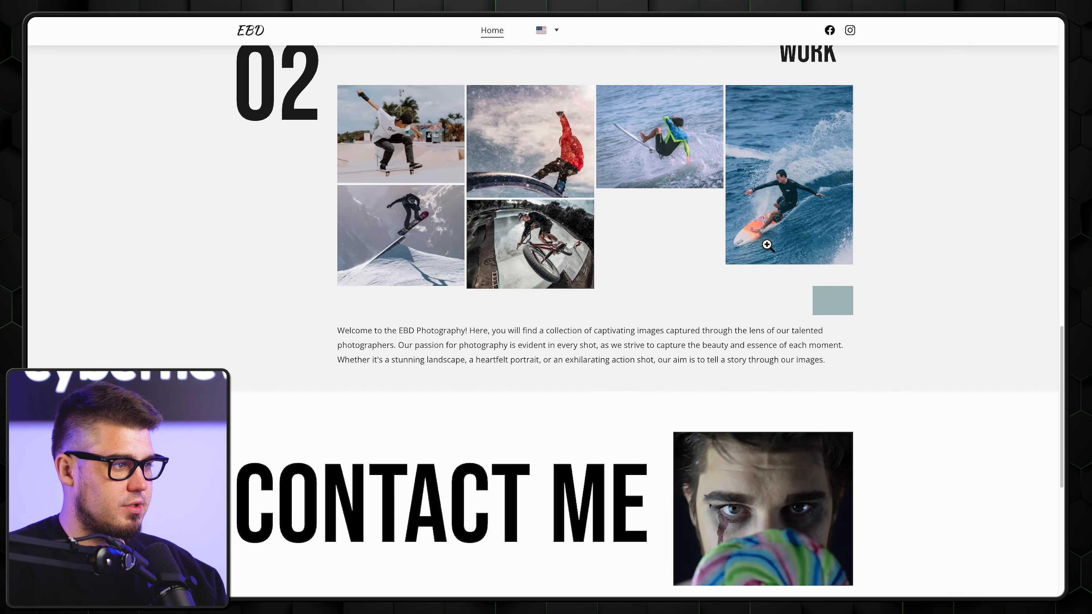
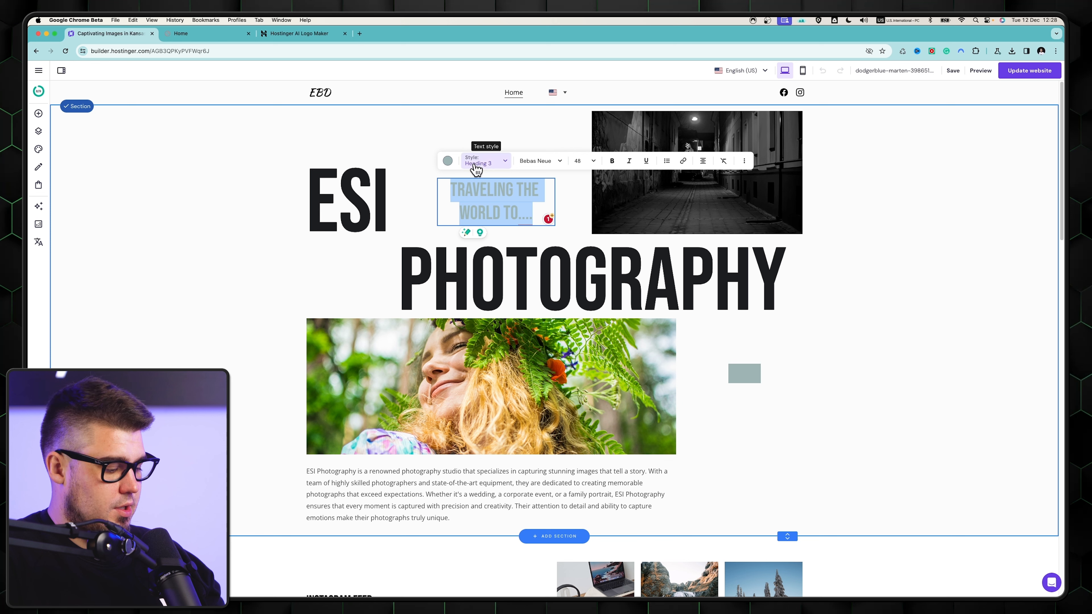
Replace the "Traveling the world to...." heading on the English home page with "CAPTIVATING IMAGES: UNVEILING THE BEAUTY OF STUNNING LANDSCAPES"
text(CAPTIVATING IMAGES: UNVEILING THE BEAUTY OF KANSAS LANDSCAPES)
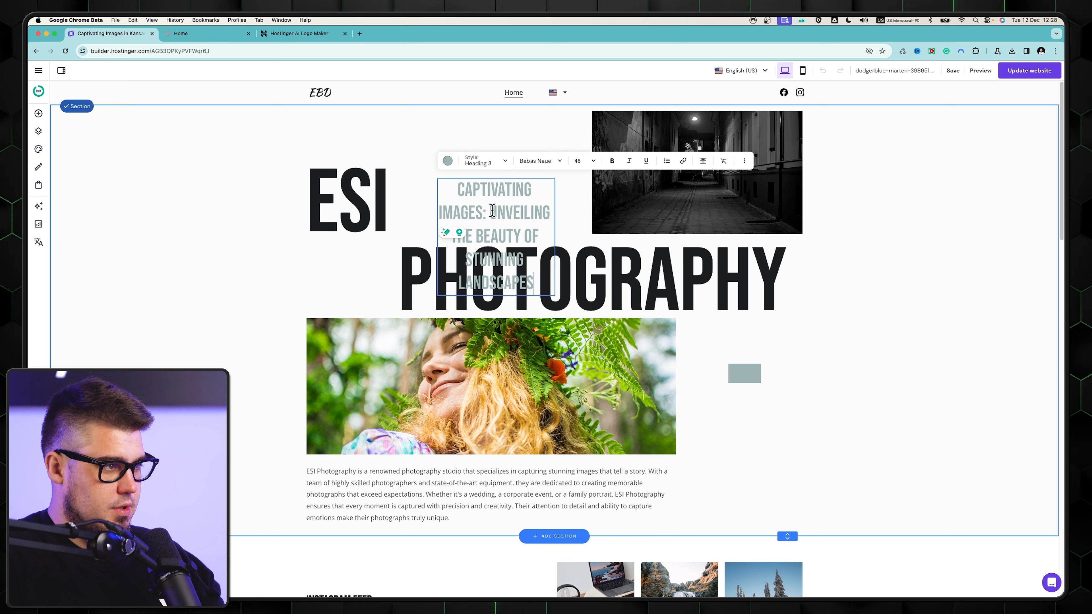
Apply the Heading 1 style at font size 40 to the "CAPTIVATING IMAGES" heading and widen its text box between ESI and the alley photo
key(super+a)
click(493, 166)
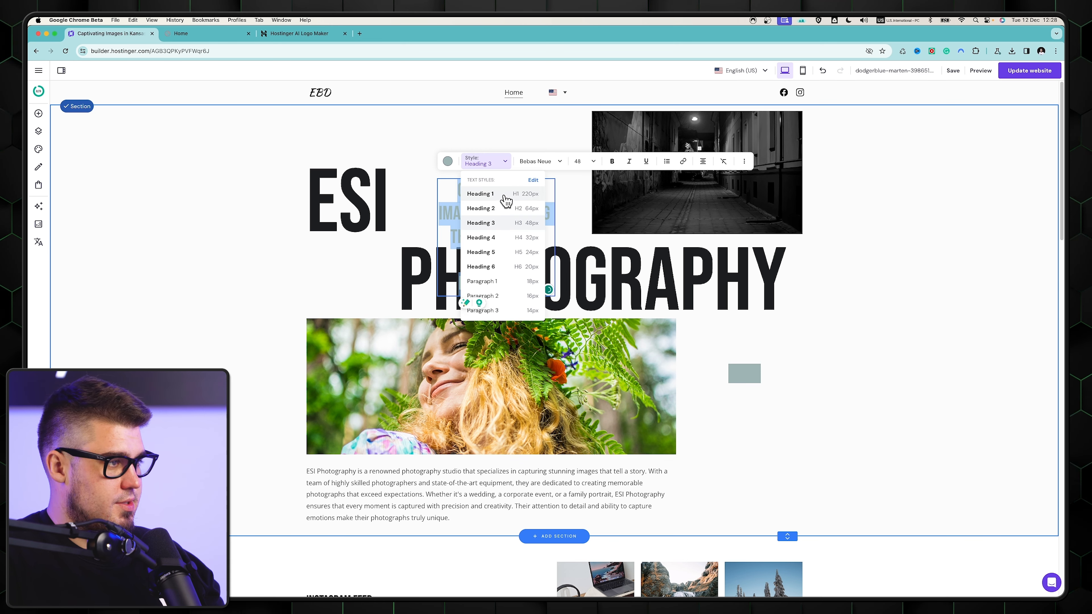
click(482, 193)
click(586, 165)
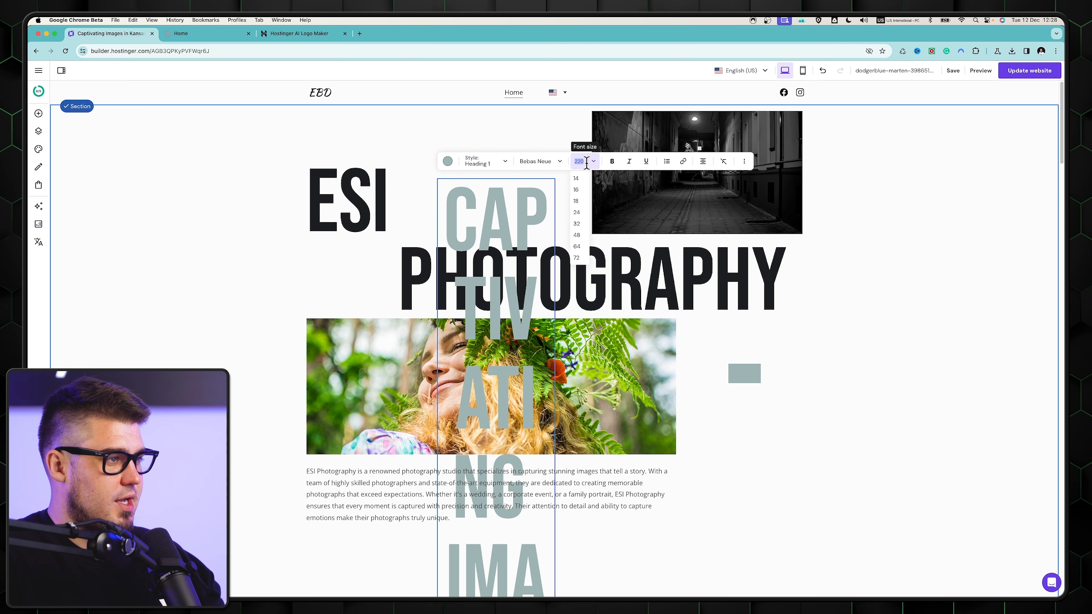
text(36)
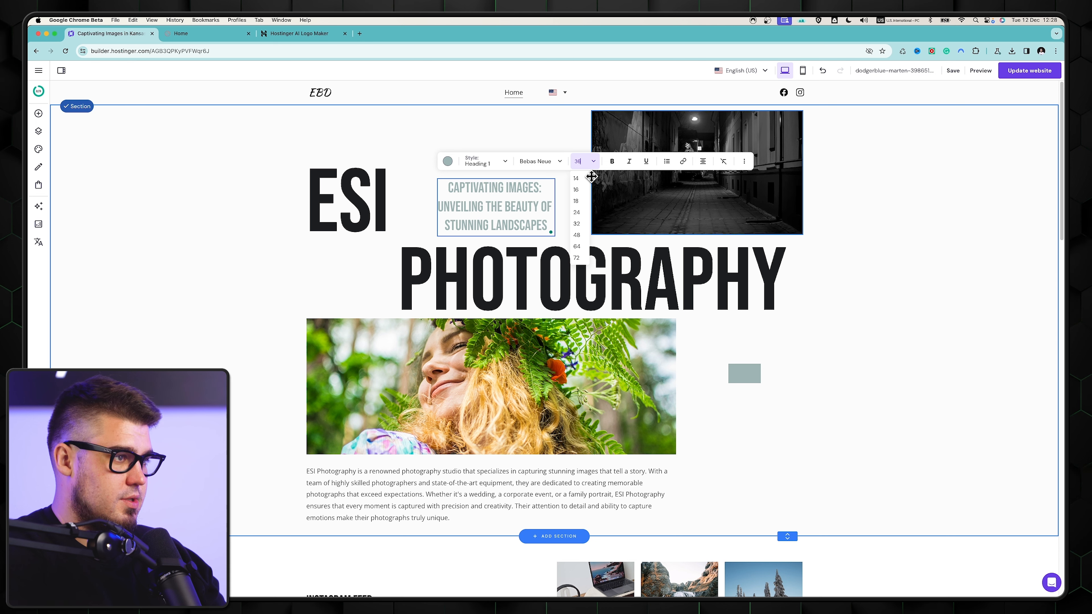
key(BackSpace)
text(40)
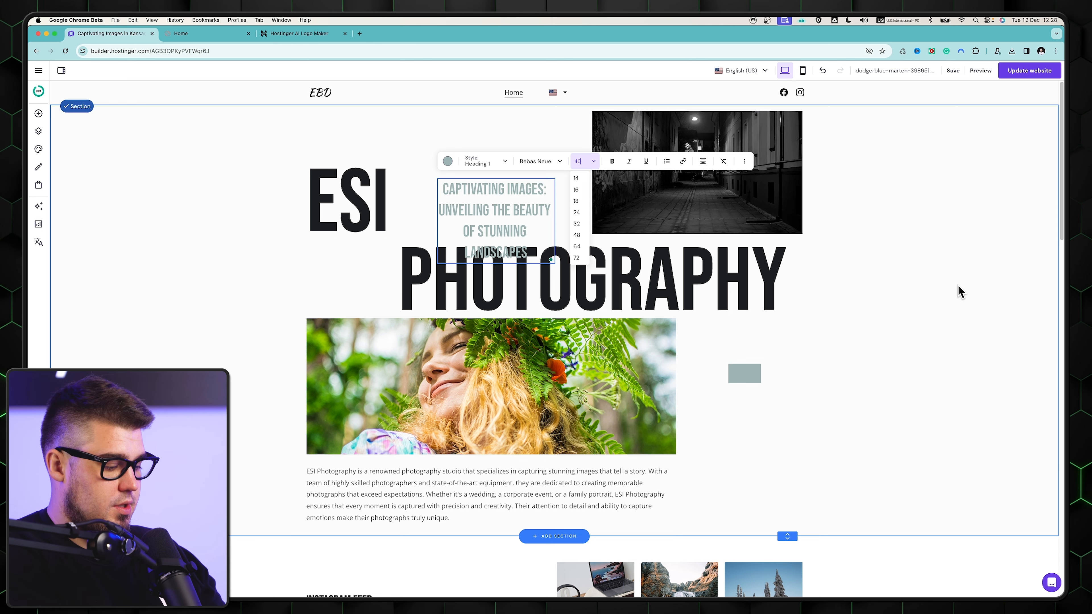
key(Escape)
drag(437, 220, 473, 204)
Check the text styles of the "ESI", "PHOTOGRAPHY" and "PERSONAL" headings
click(347, 206)
click(321, 129)
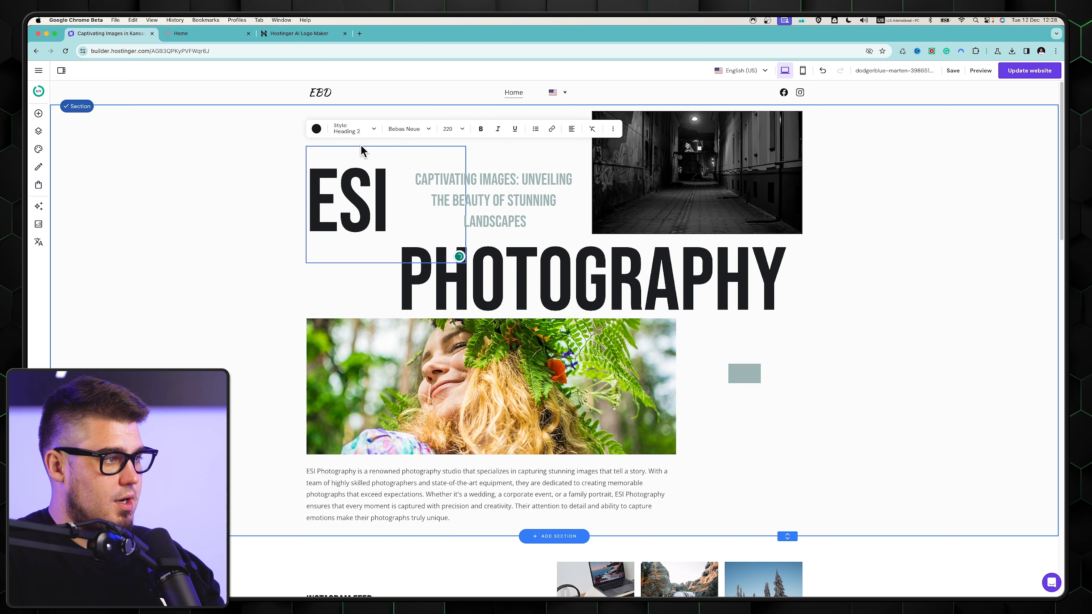
click(525, 242)
click(419, 210)
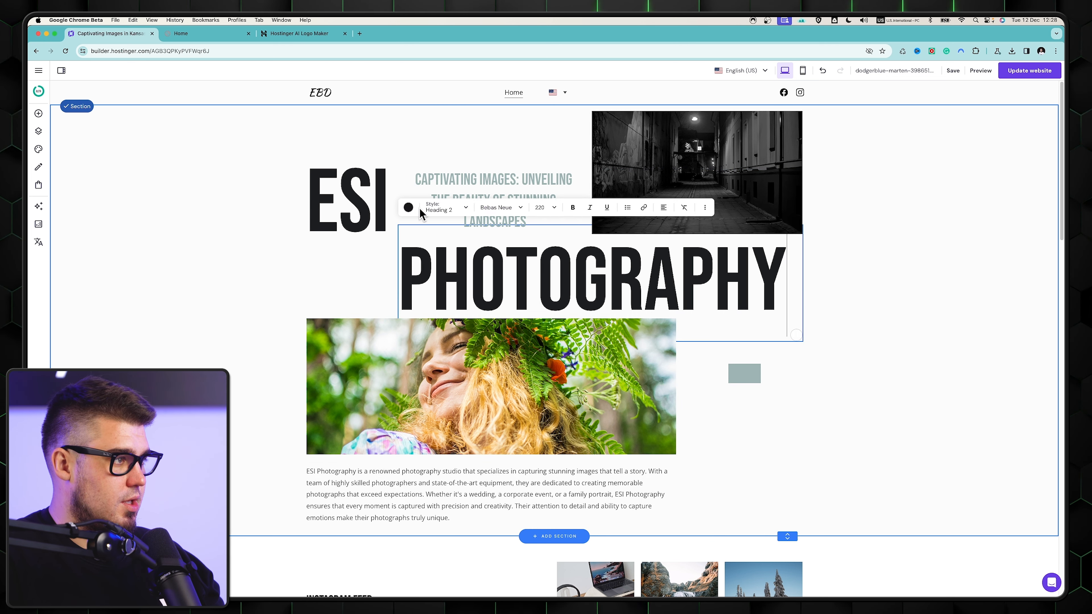
scroll(419, 209, down, 5)
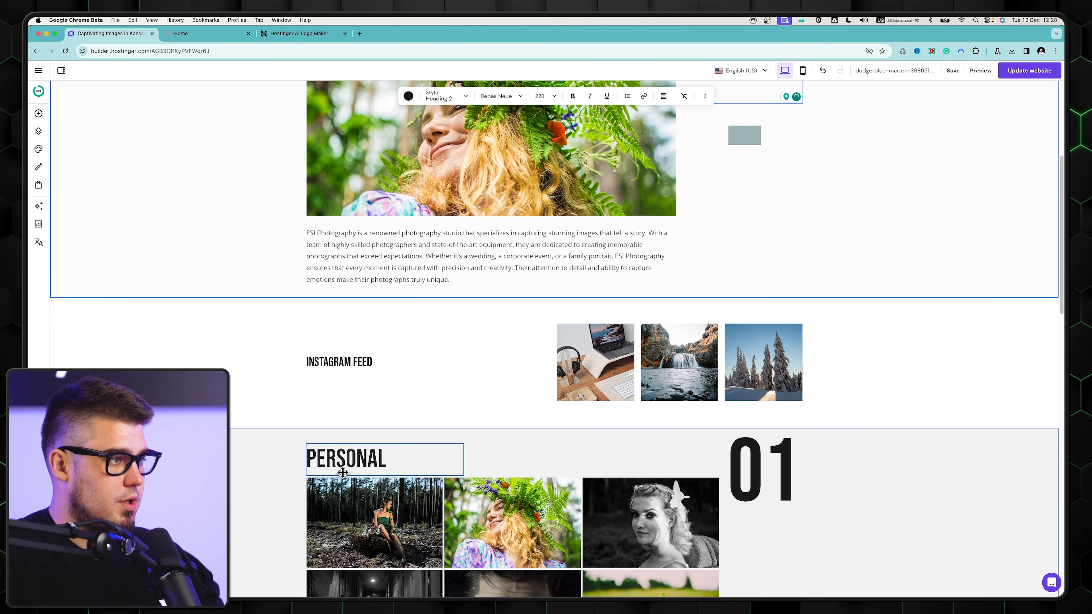
click(343, 472)
click(318, 426)
Change the "01" text beside the PERSONAL gallery to the Heading 2 style with font size 220
click(722, 452)
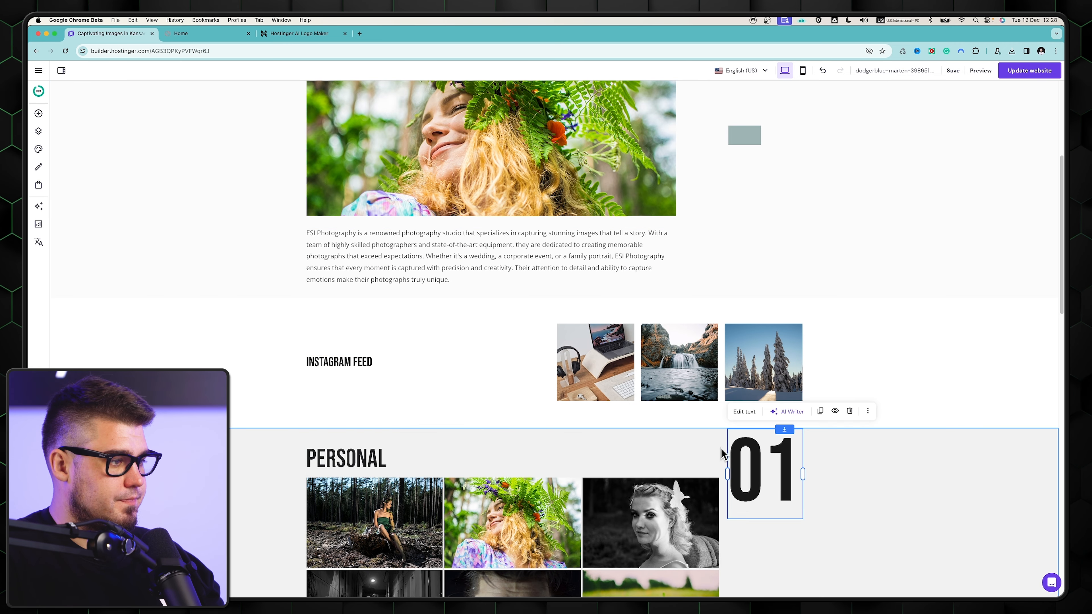
click(744, 411)
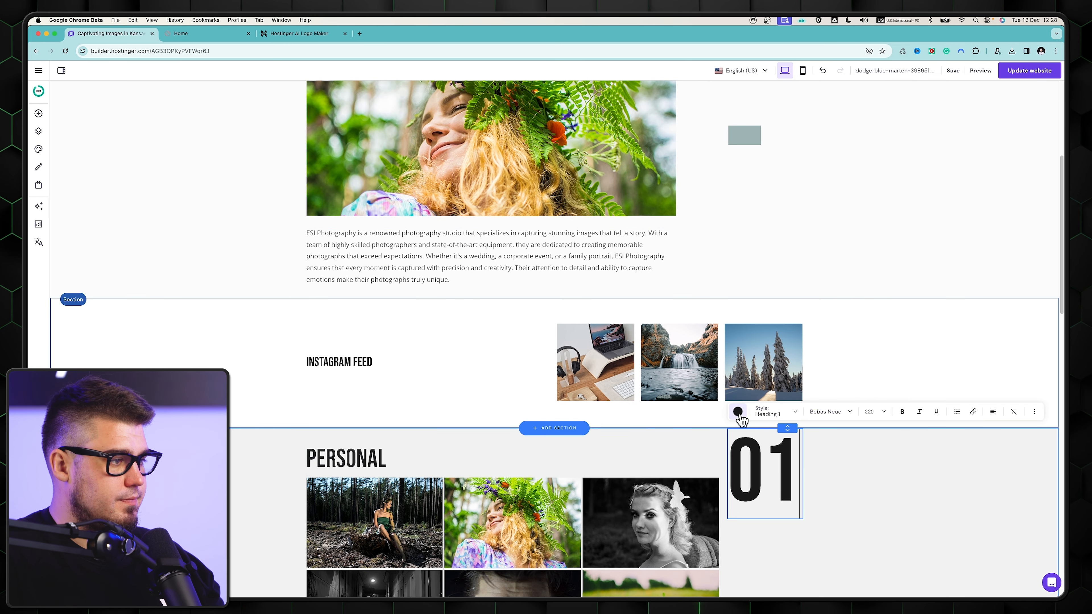
click(786, 414)
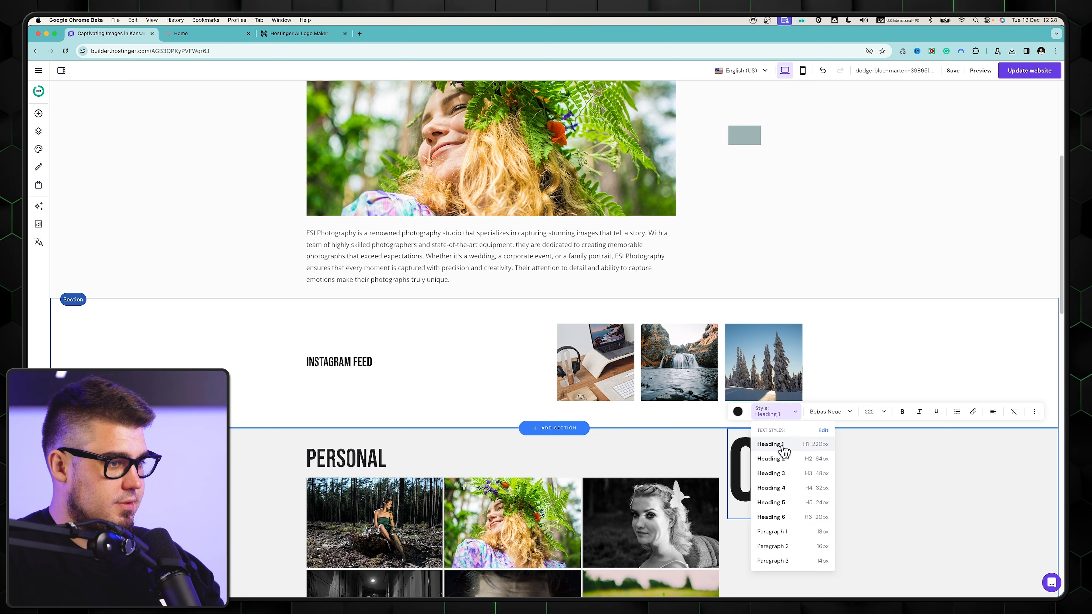
click(781, 457)
click(867, 413)
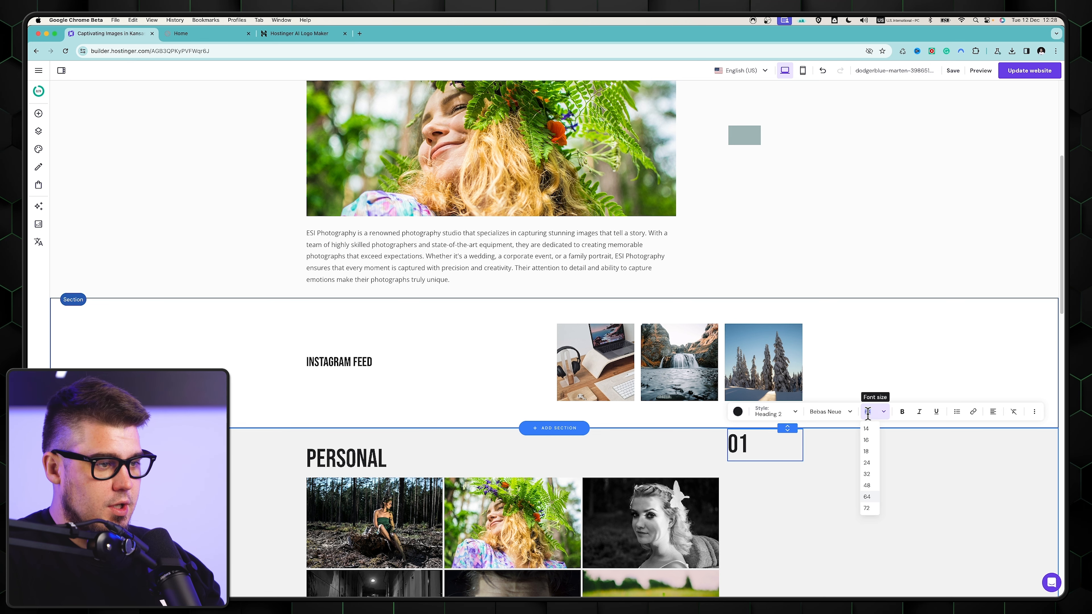
text(20)
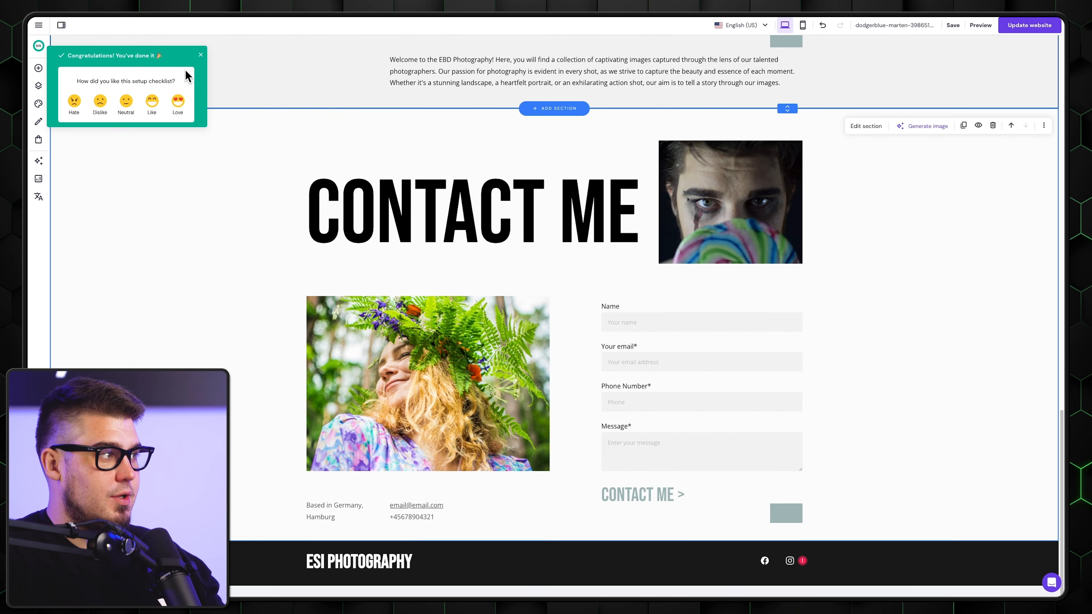
Dismiss the setup checklist feedback request and open the SEO title and description settings for the Home page
click(200, 55)
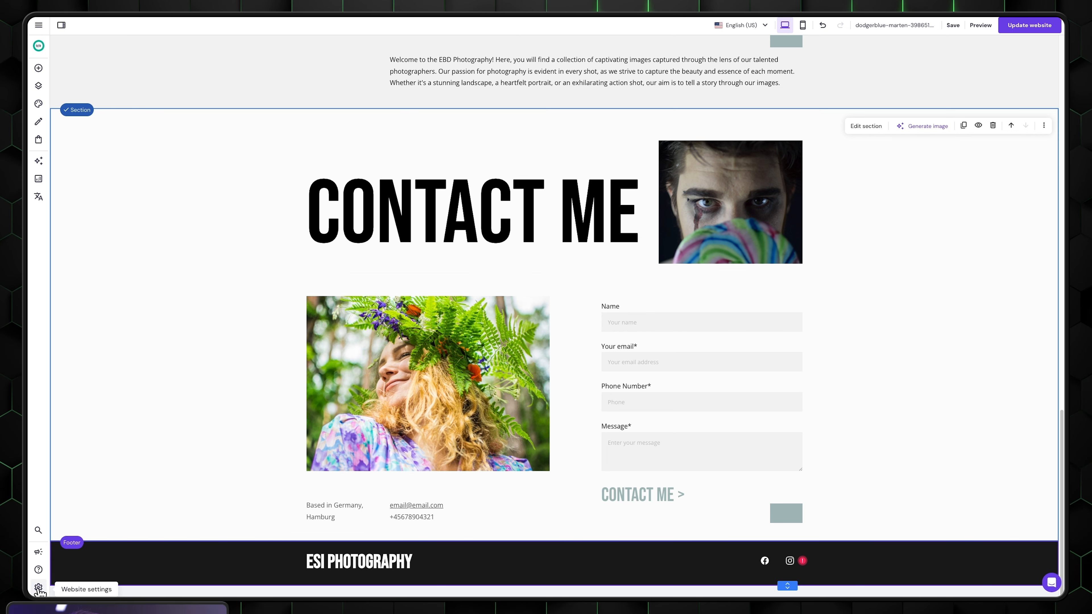
click(39, 587)
click(65, 529)
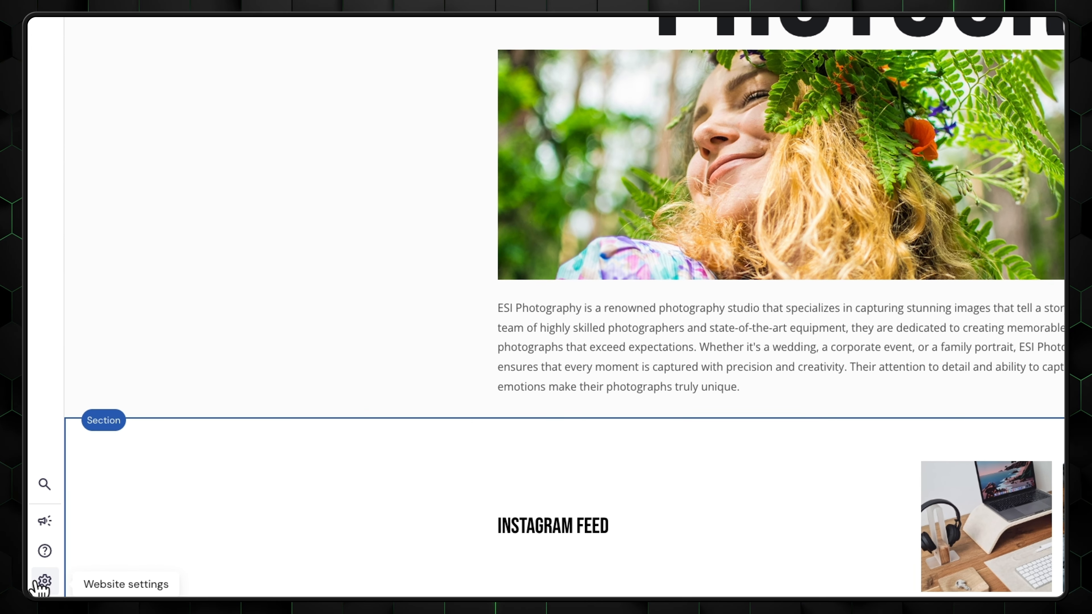
click(39, 585)
click(161, 481)
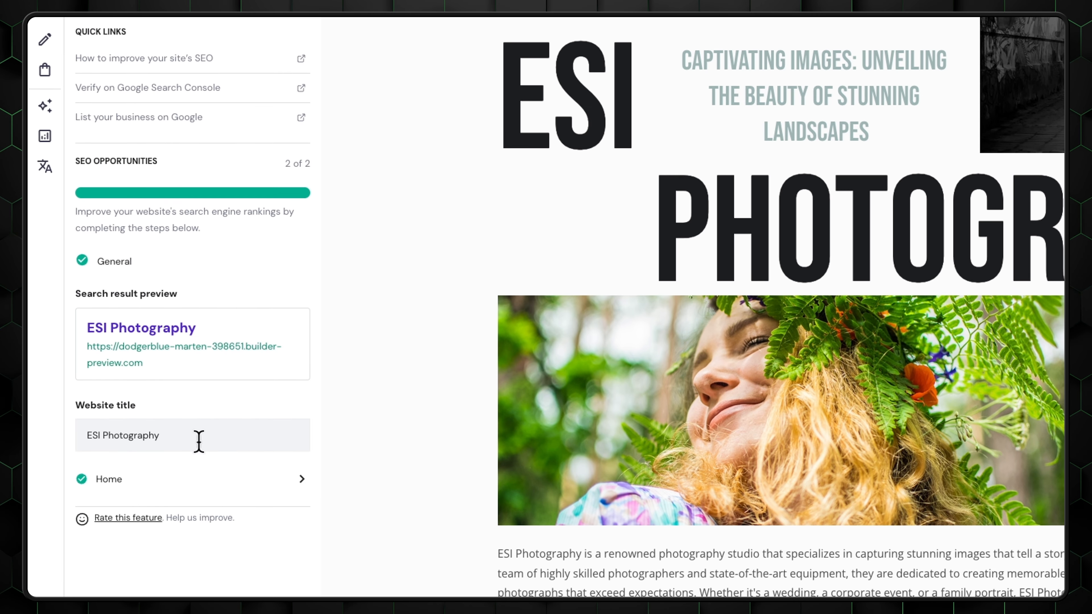
click(205, 490)
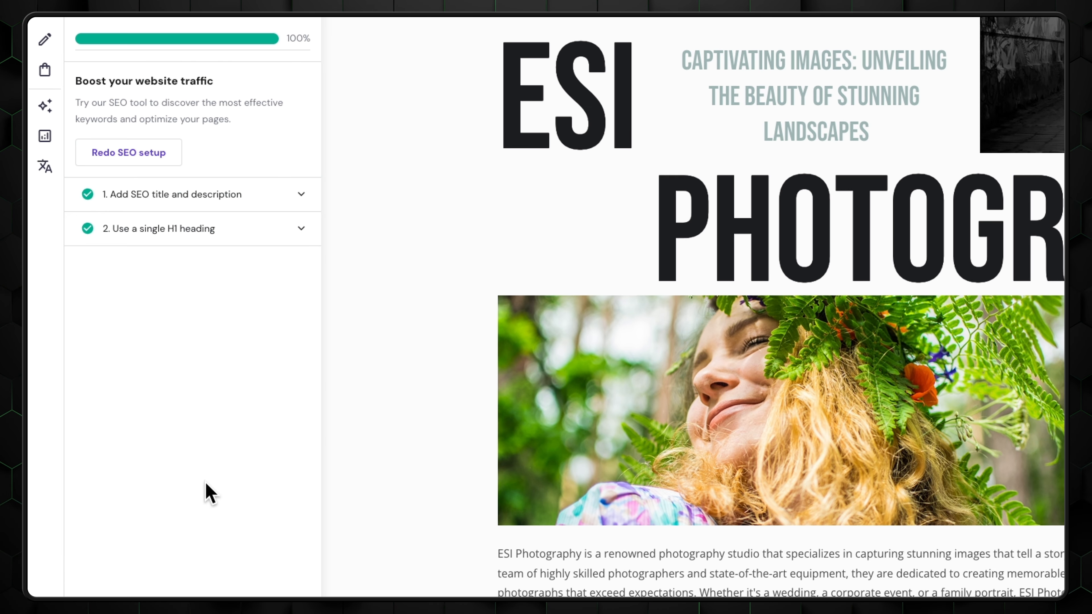
click(214, 198)
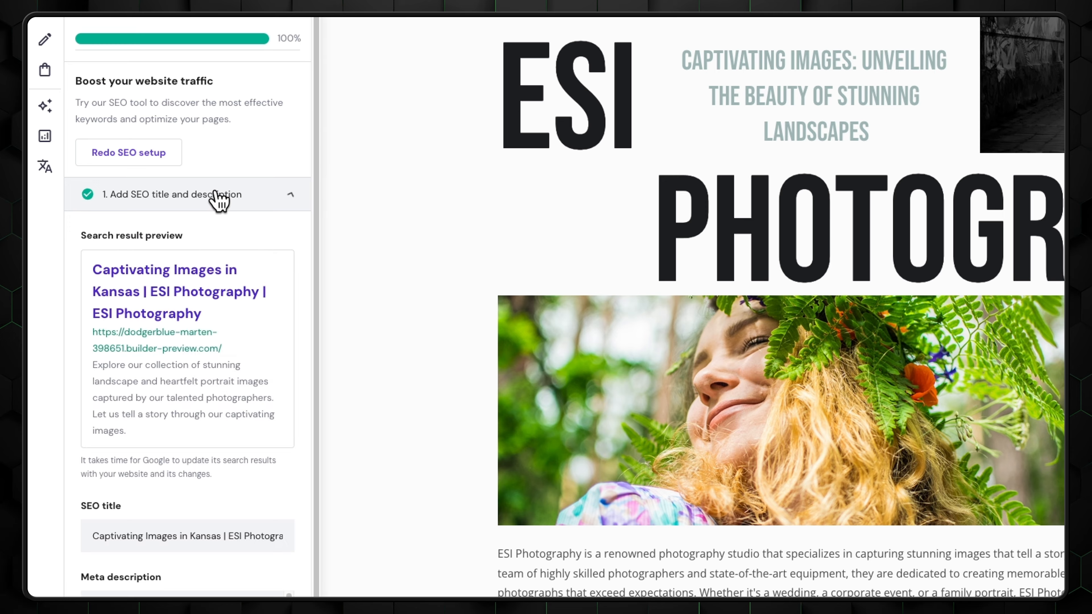
Add "Kansas Photos" as a new SEO keyword for the Home page
scroll(213, 303, down, 4)
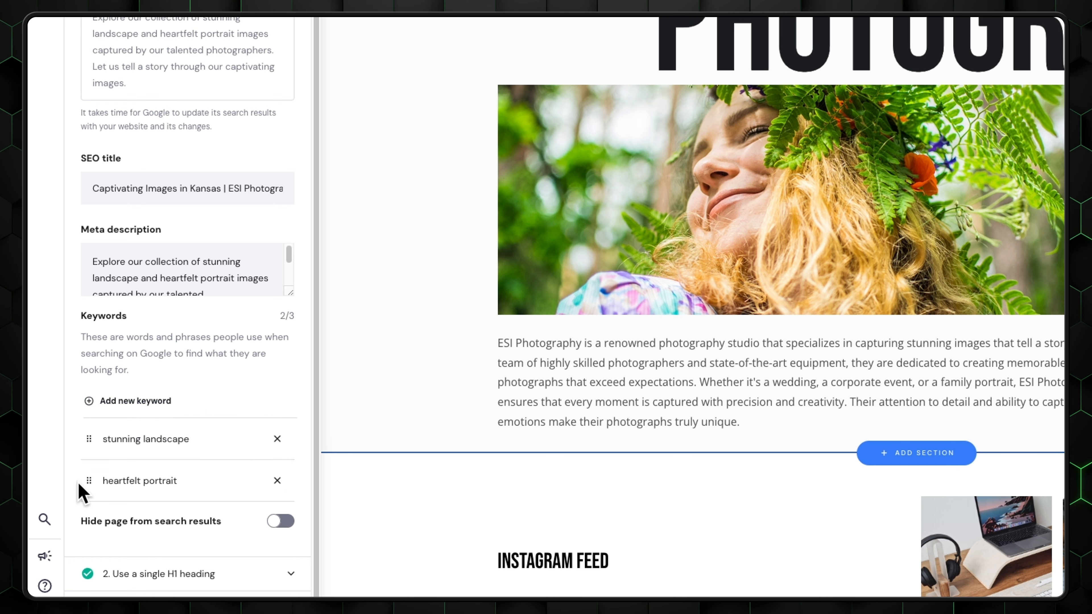
click(161, 413)
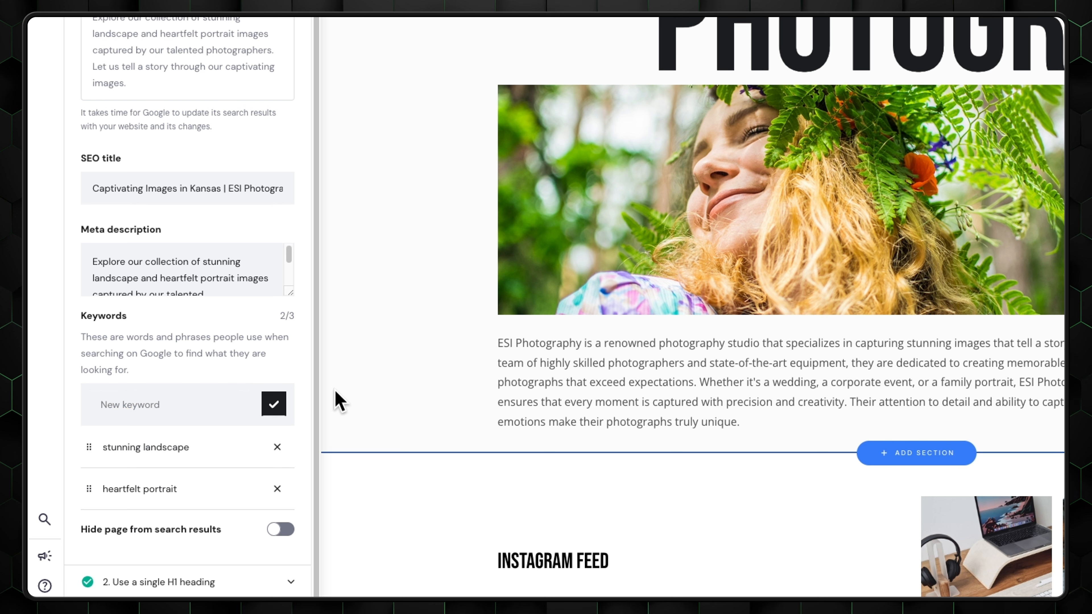
click(172, 402)
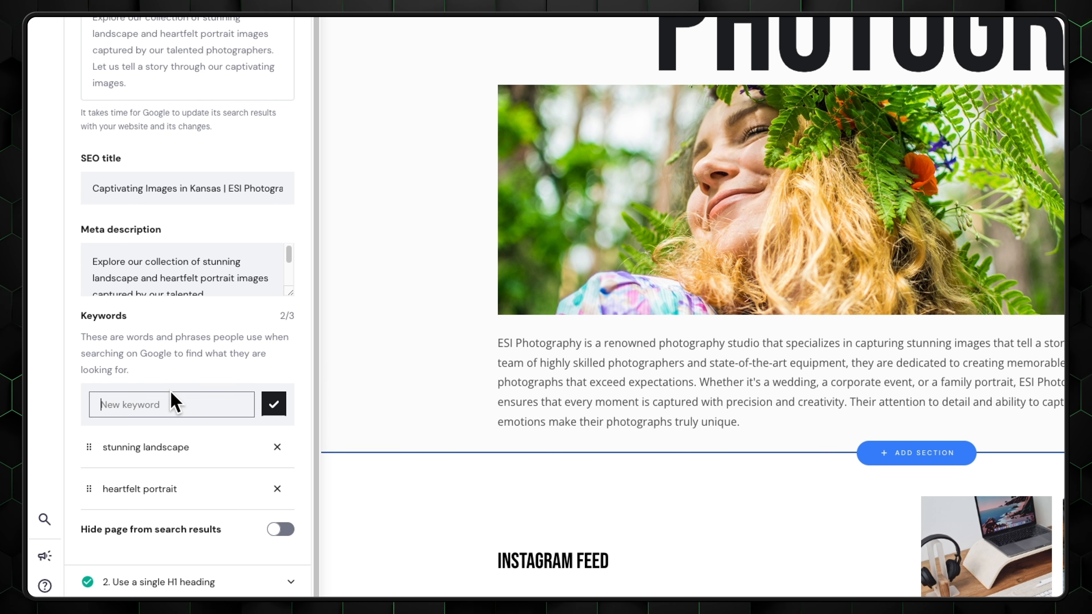
text(Kansas Photos)
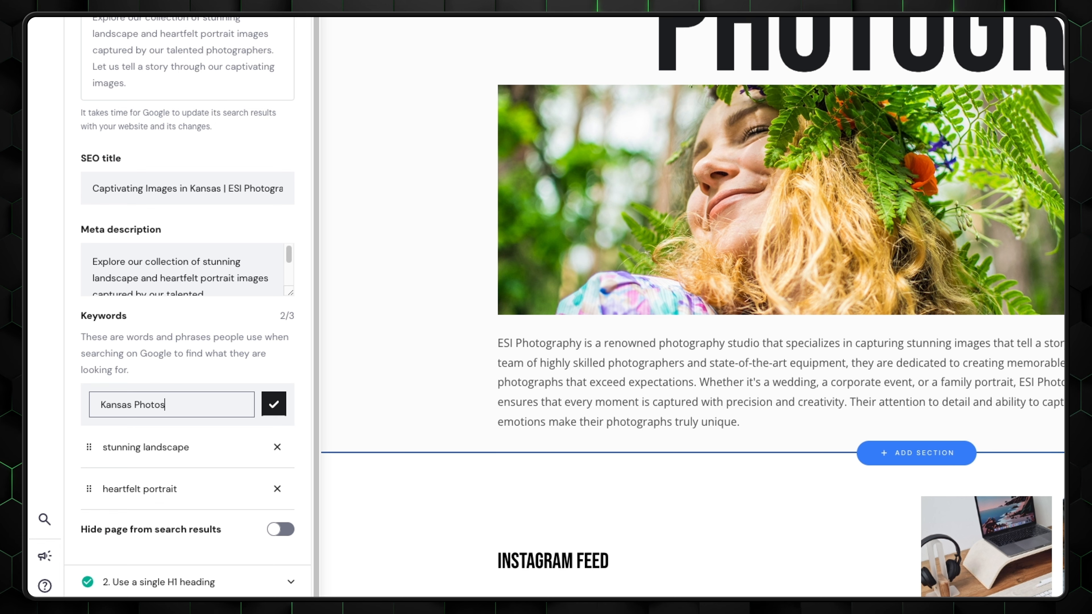
click(272, 405)
Review the Home page's search result preview, meta description and keywords, and close the SEO settings
scroll(172, 509, down, 1)
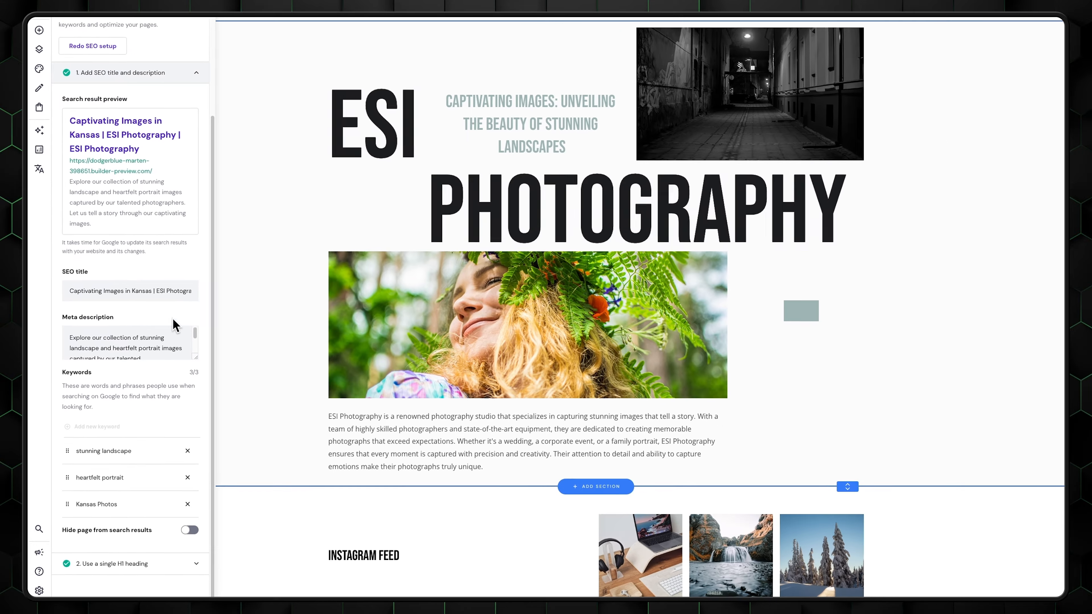
scroll(147, 369, down, 3)
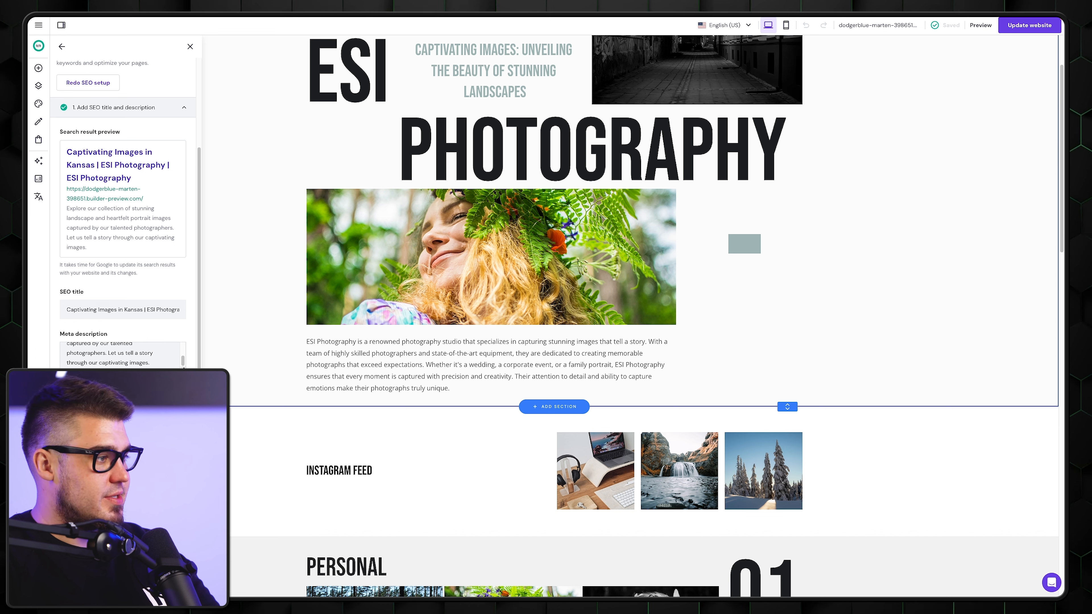
scroll(176, 366, up, 3)
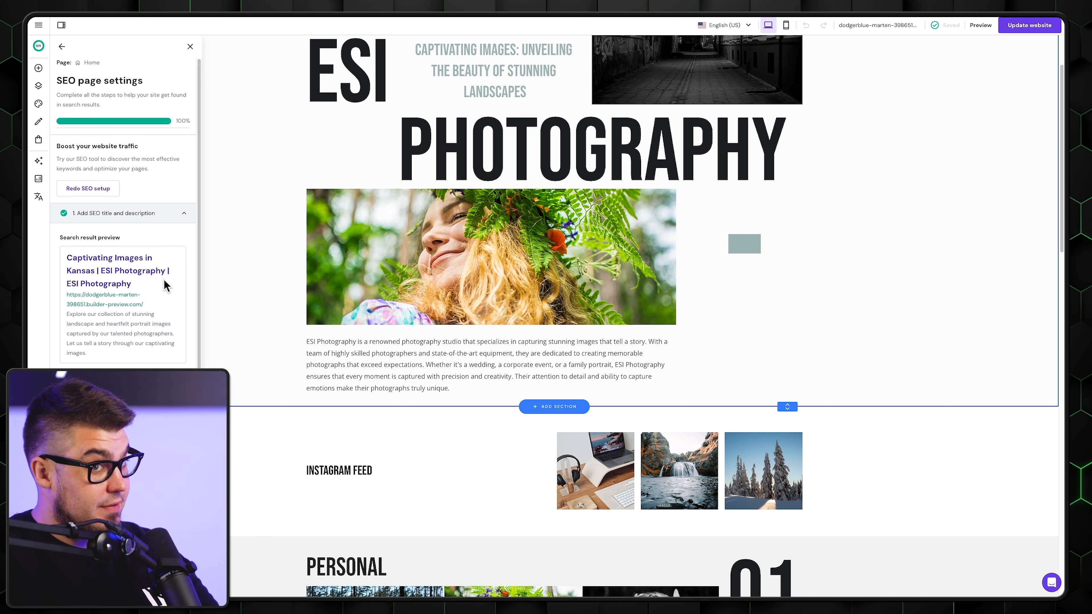
click(190, 46)
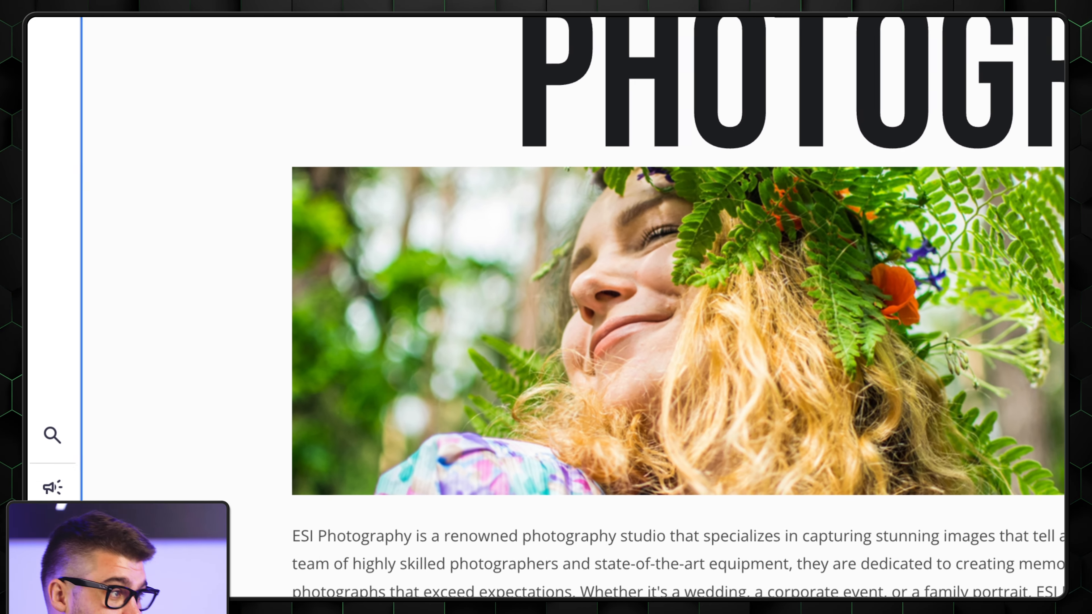
Select the EBD logo from the media library as the favicon in the general website settings and save the change
click(43, 583)
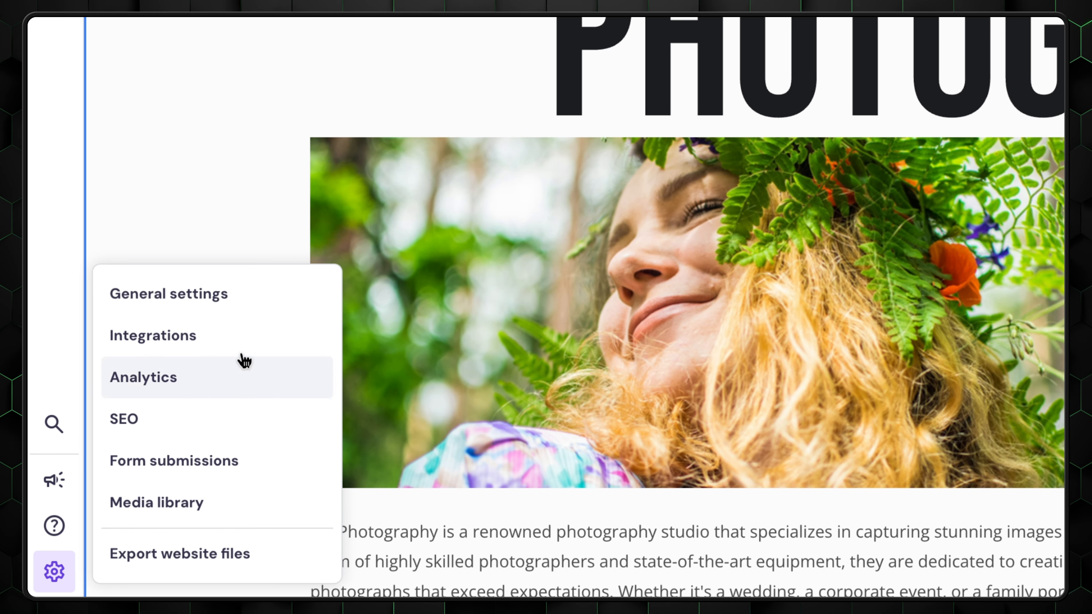
click(189, 298)
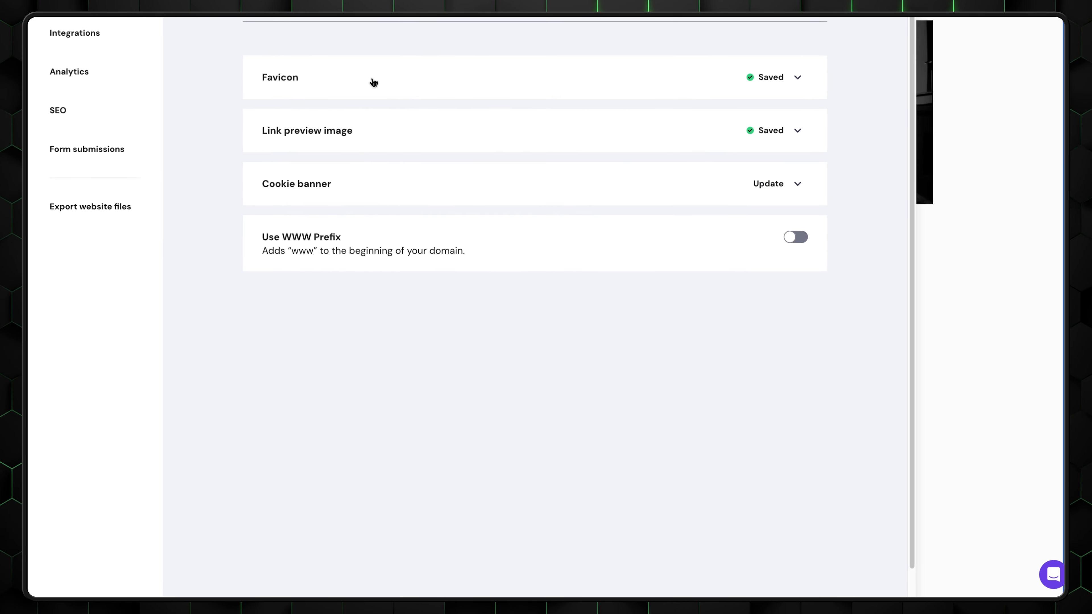
click(373, 82)
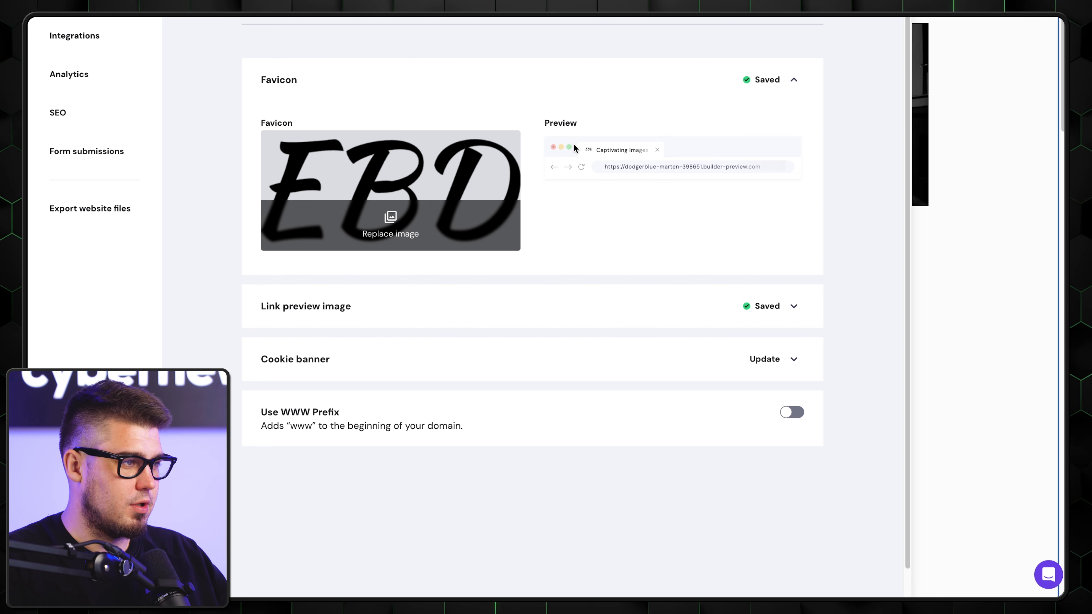
click(402, 224)
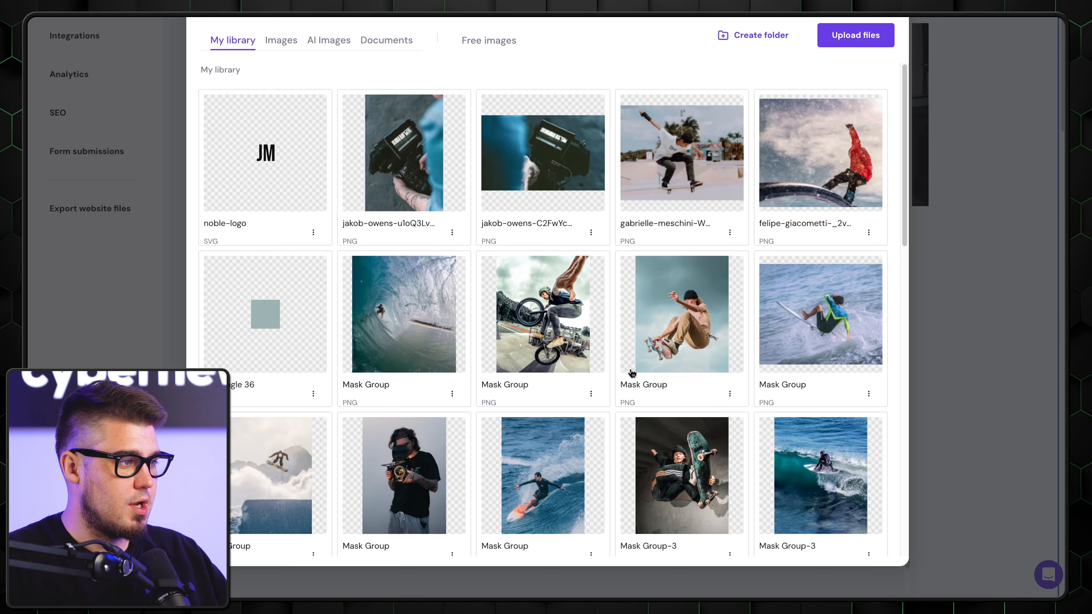
scroll(616, 340, down, 15)
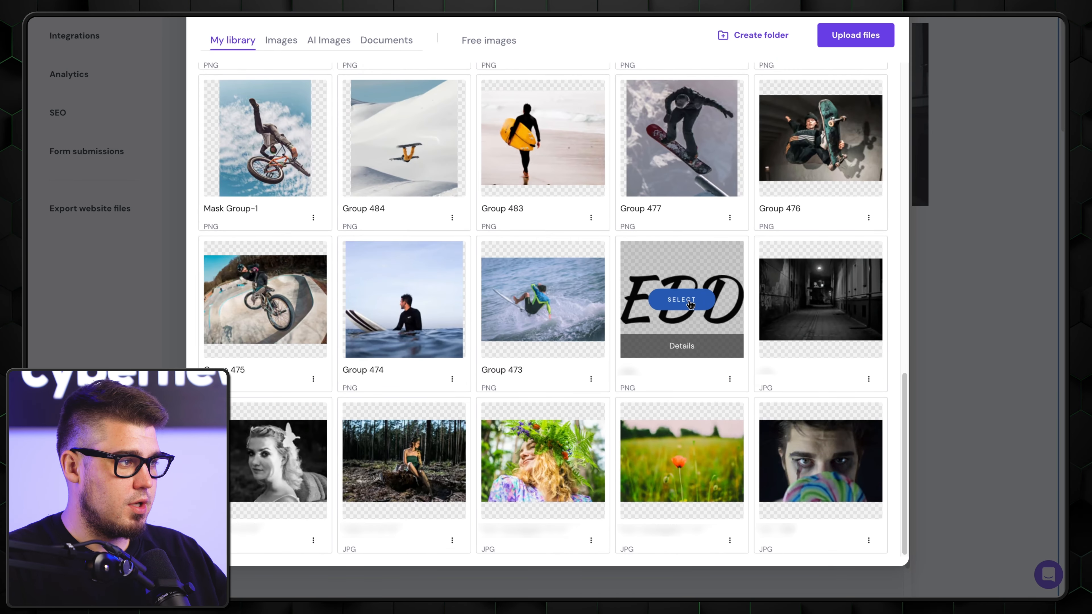
click(690, 304)
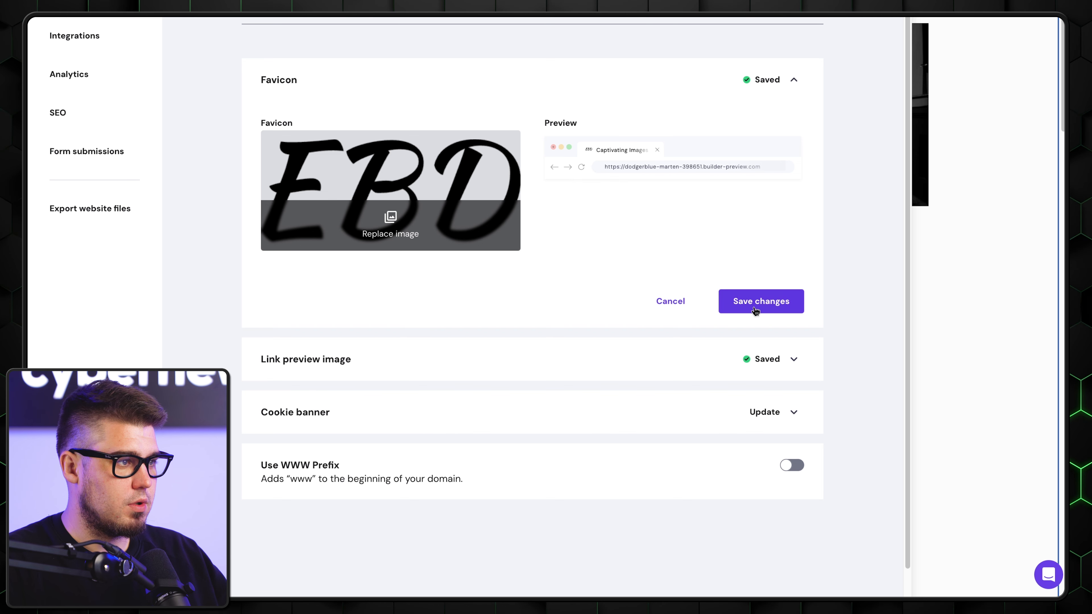
click(736, 312)
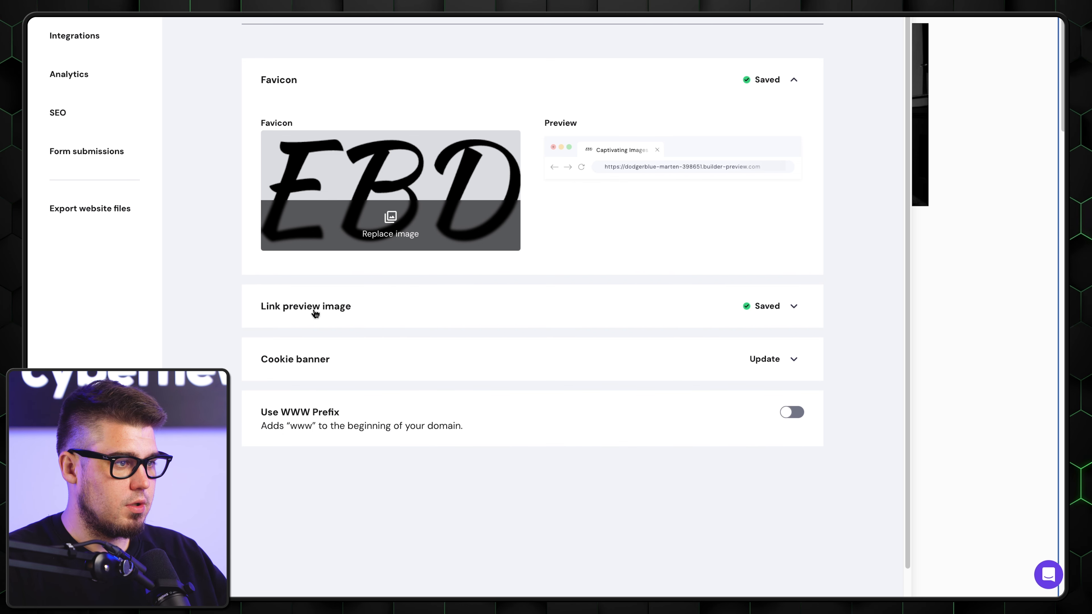
Replace the link preview image with the library photo of the photographer in black holding a camera and save the change
click(534, 307)
scroll(534, 307, down, 3)
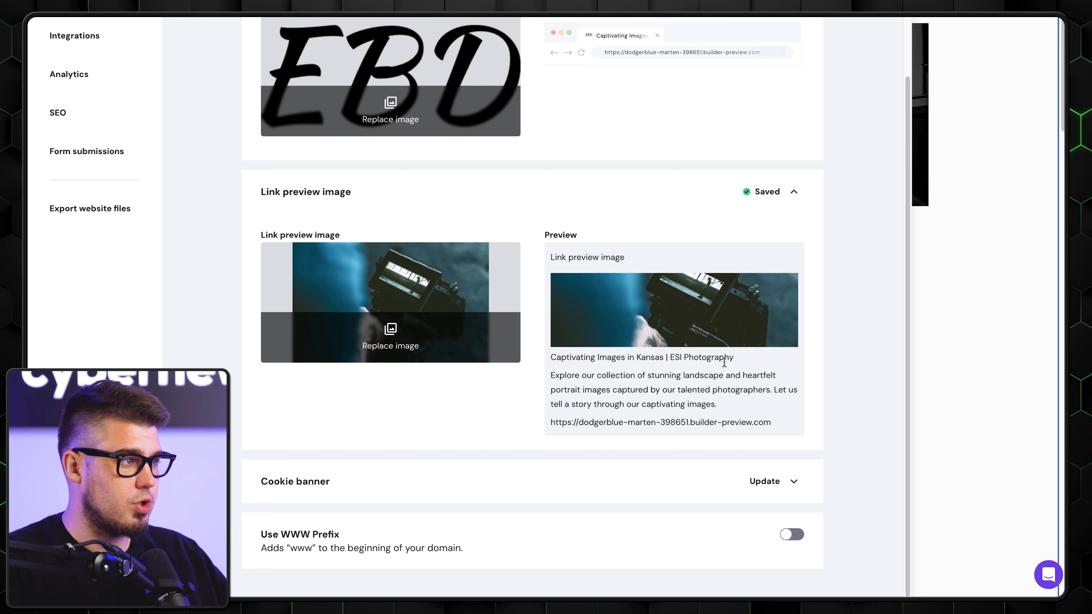
click(390, 338)
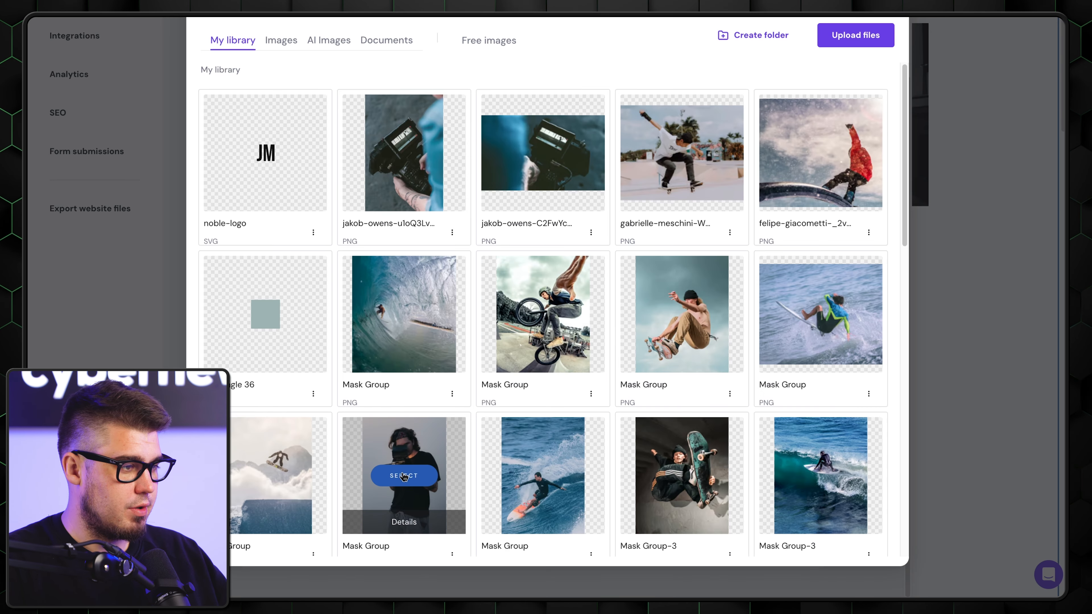
click(404, 475)
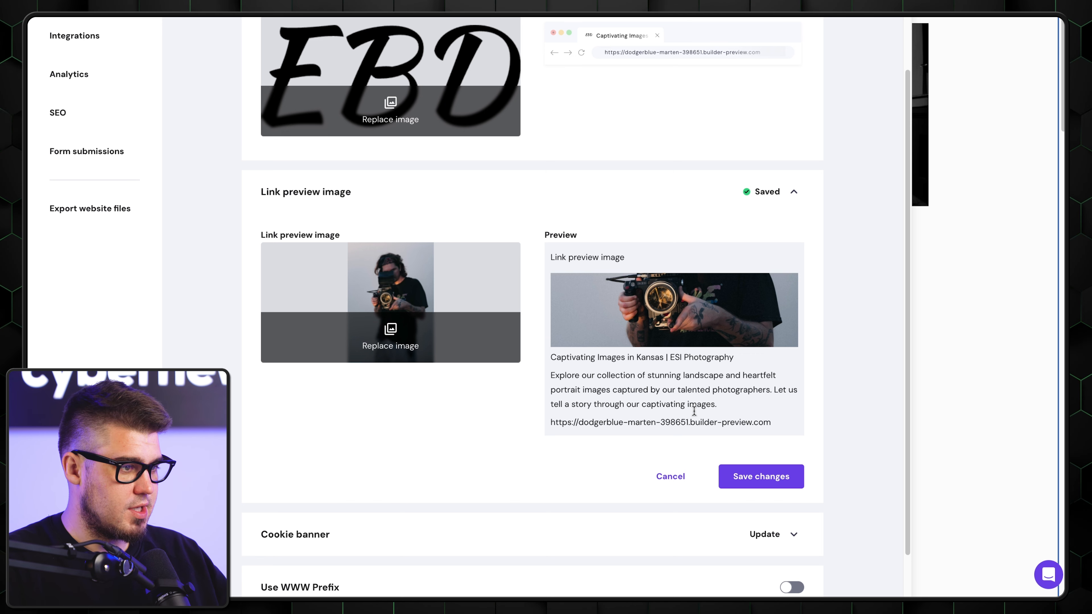
click(746, 478)
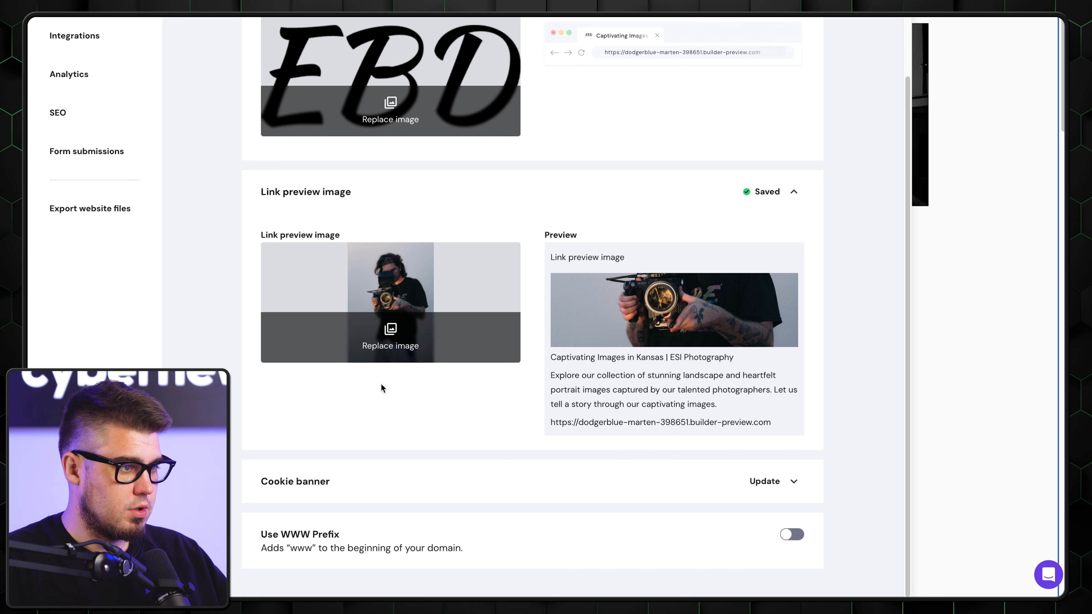
Examine the cookie banner options in the general settings and the Google Analytics ID field in the integrations
click(403, 487)
scroll(602, 387, down, 5)
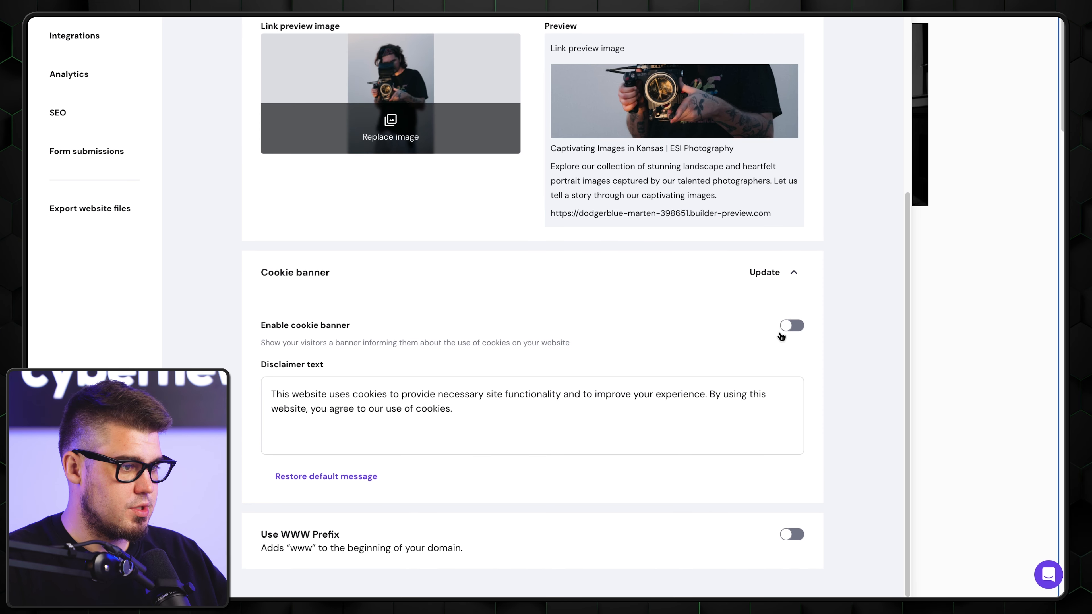
click(64, 36)
scroll(576, 347, up, 3)
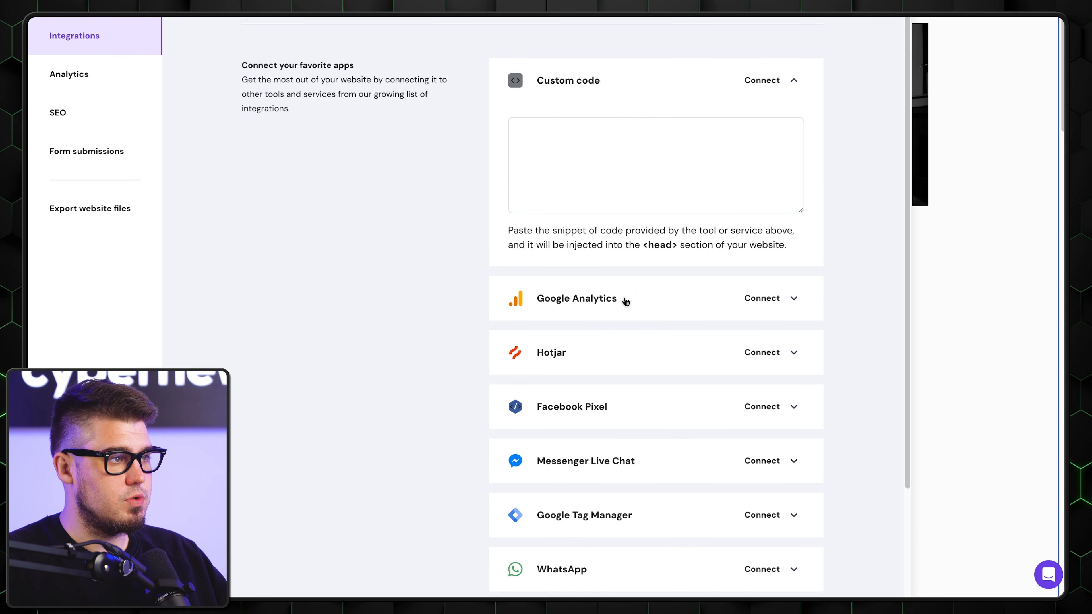
click(790, 303)
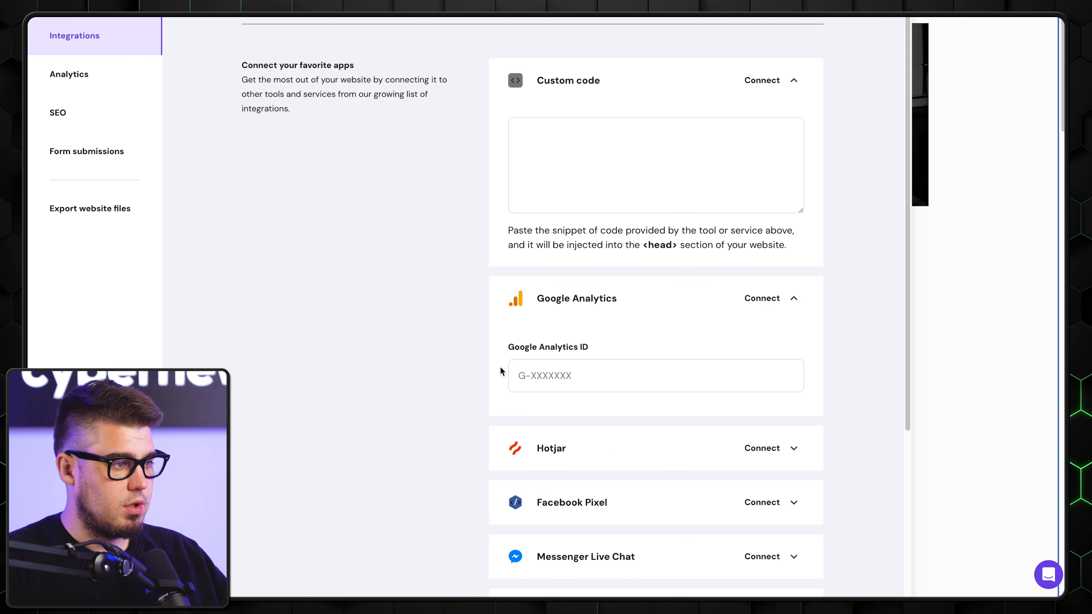
click(630, 385)
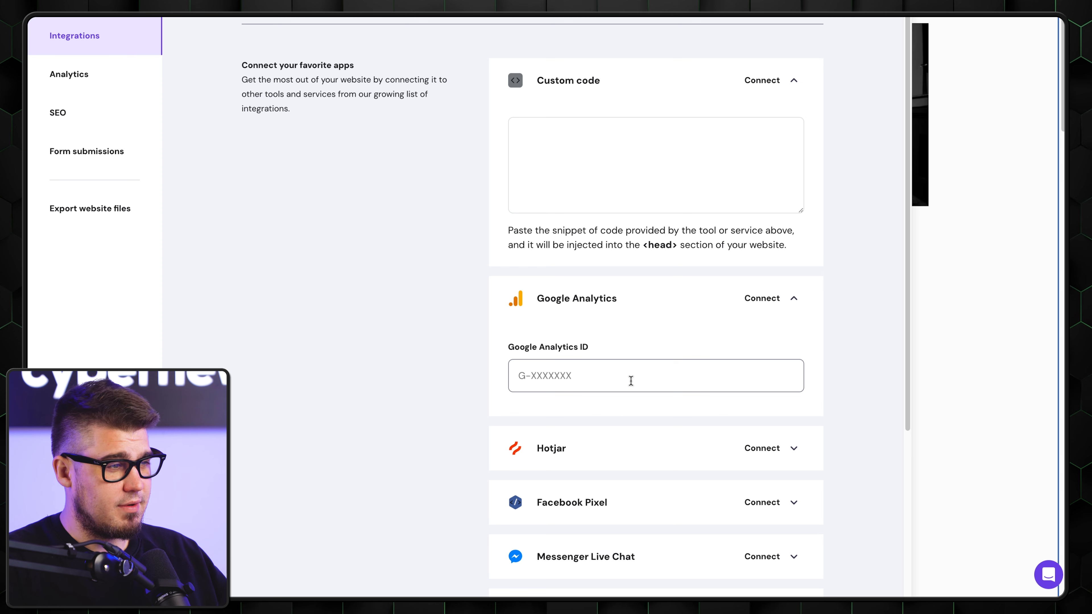
View the traffic overview for the last 30 days, and return to the editor to look over the Home page's sections
click(72, 73)
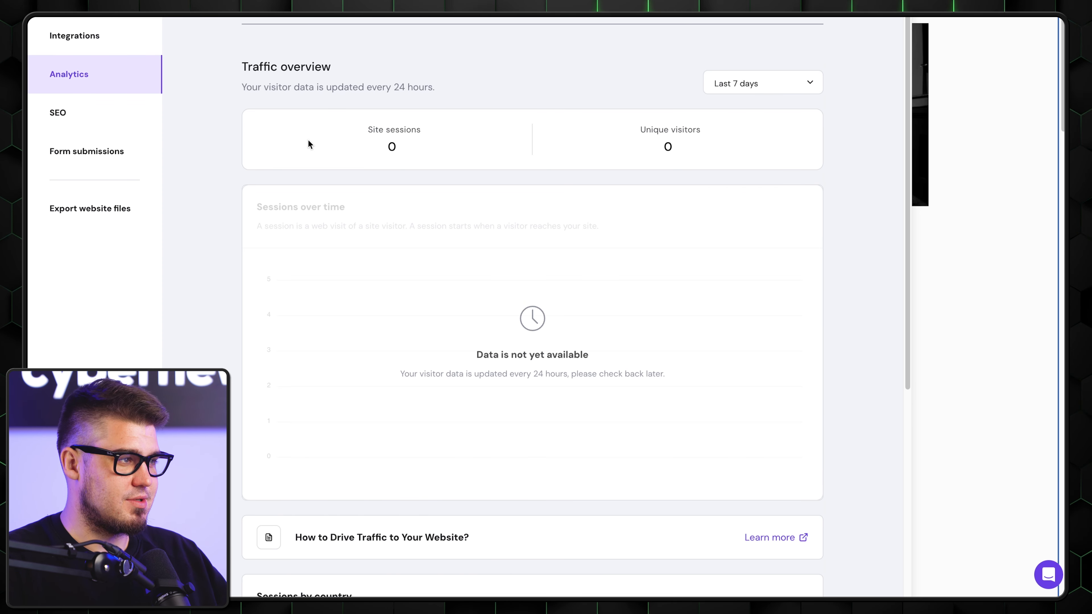
click(806, 82)
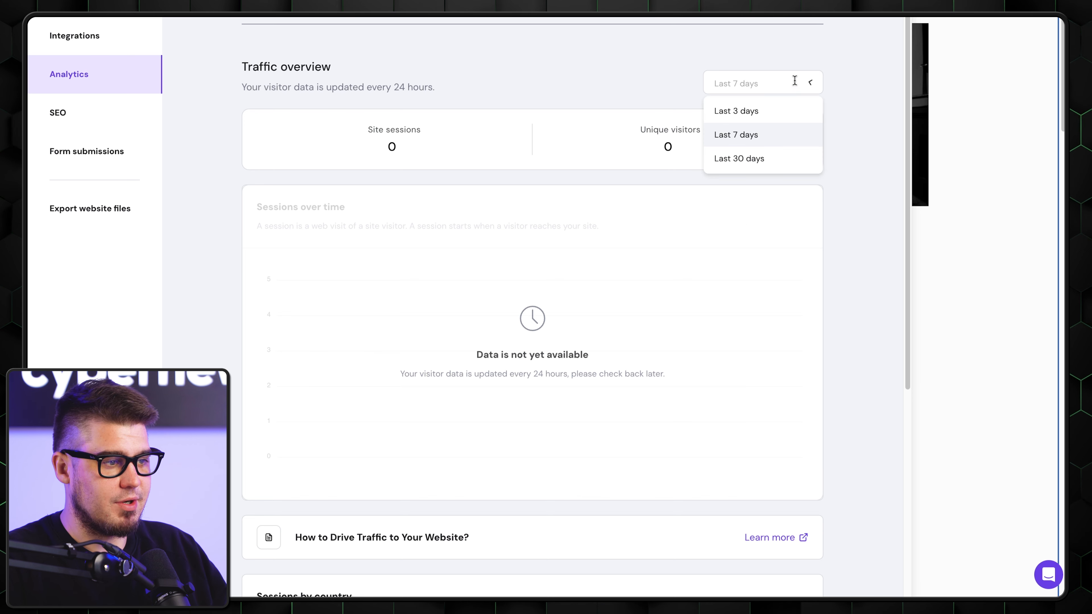
click(760, 166)
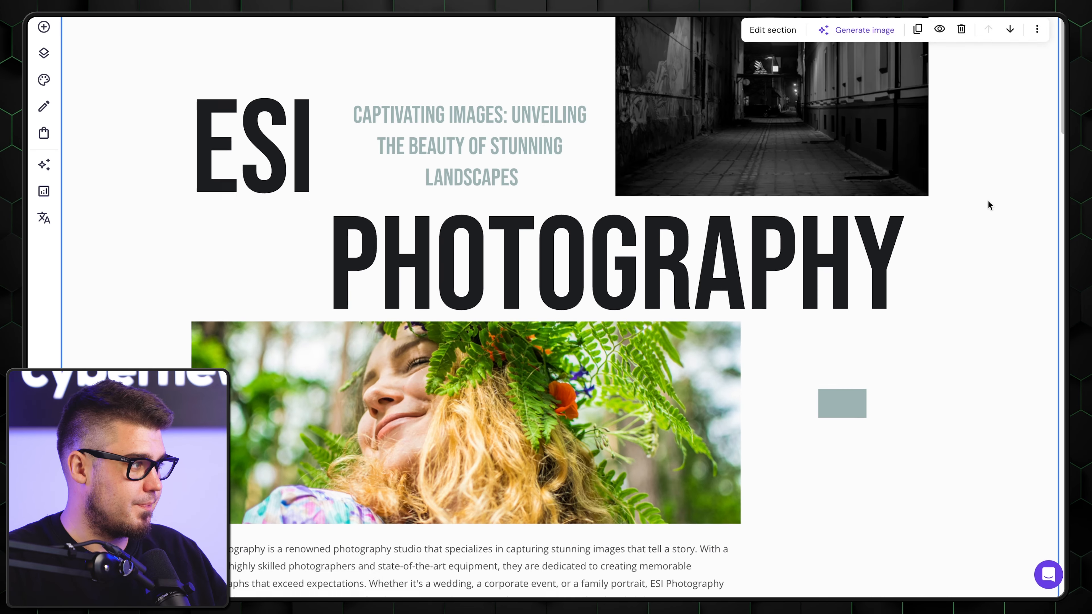
scroll(985, 210, down, 10)
scroll(982, 224, down, 5)
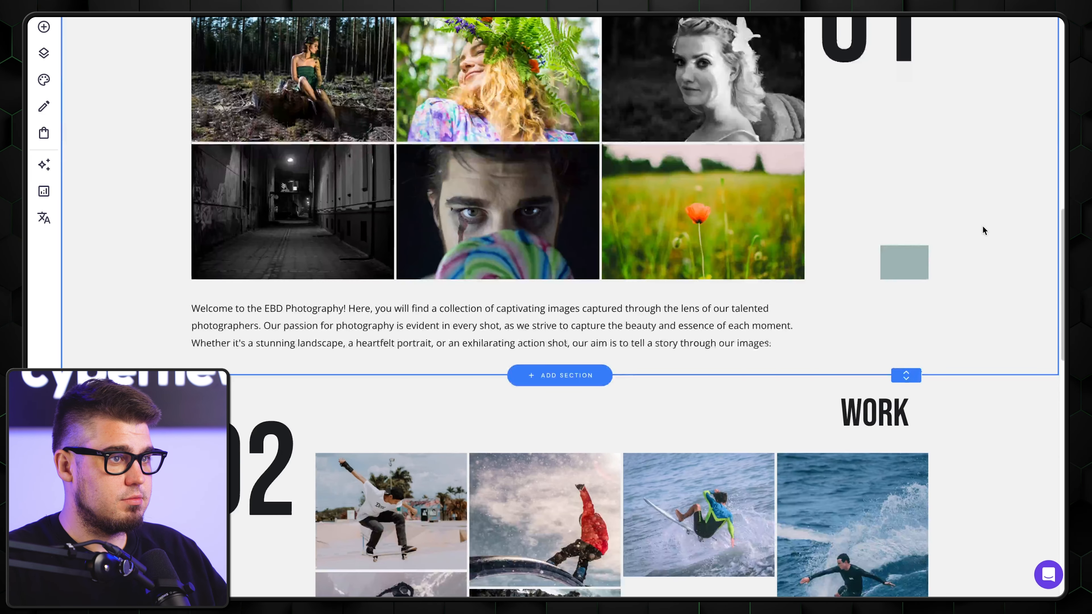